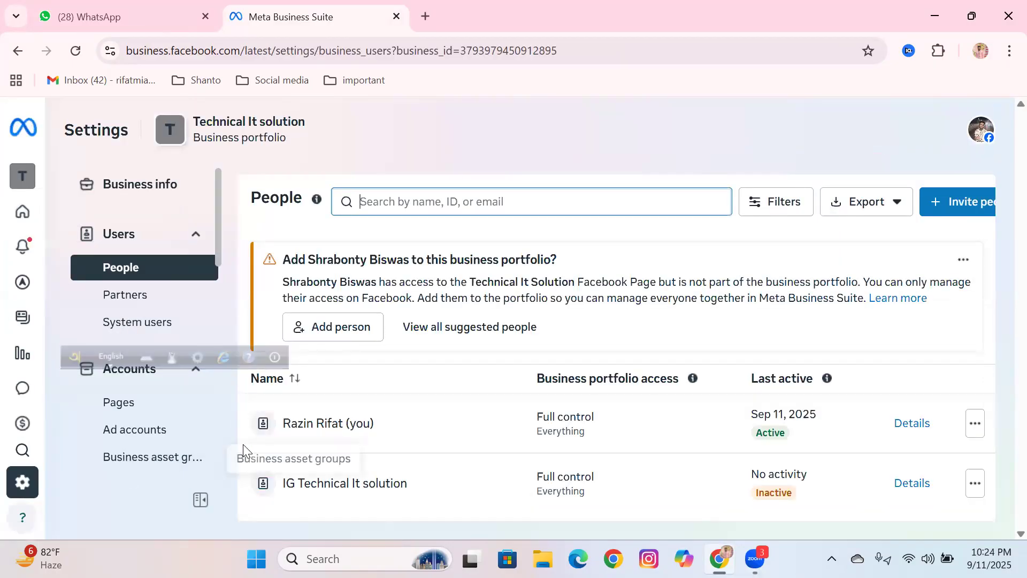
# Switch to the Technical It Practice business portfolio and open its ad account in Ads Manager.
pyautogui.moveTo(53, 185)
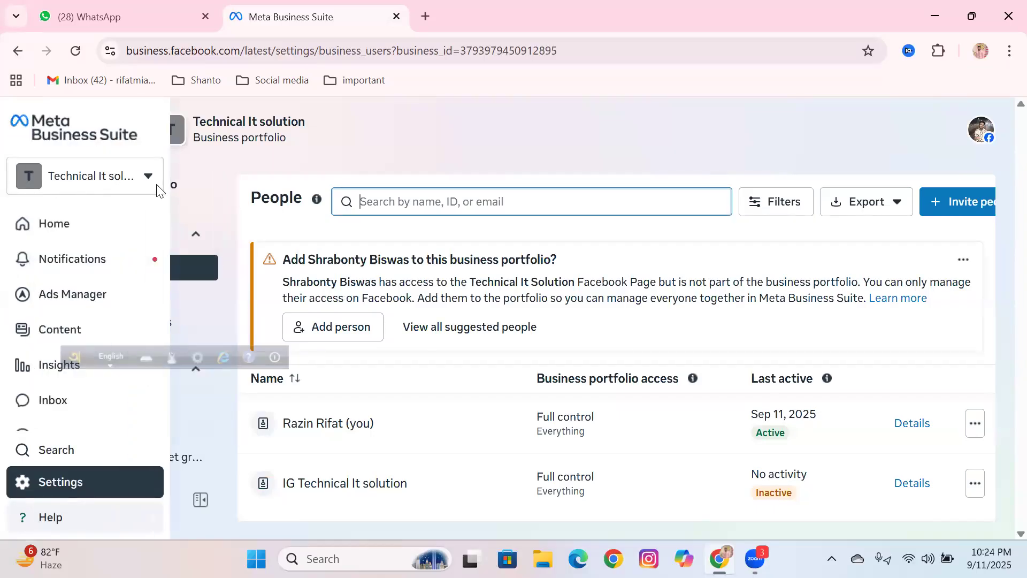
pyautogui.click(155, 178)
pyautogui.scroll(-4, 163, 298)
pyautogui.scroll(-8, 164, 301)
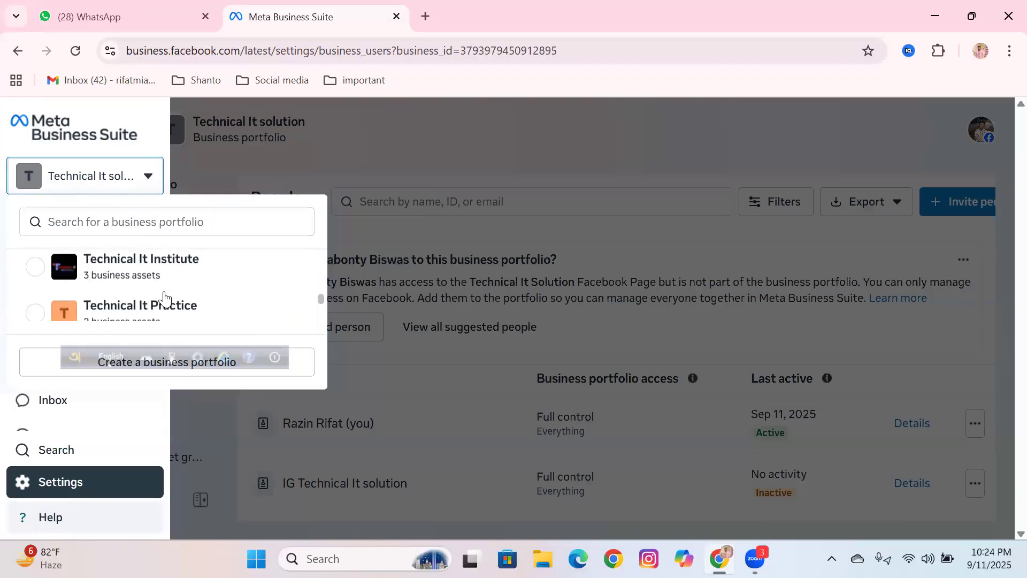
pyautogui.scroll(2, 174, 281)
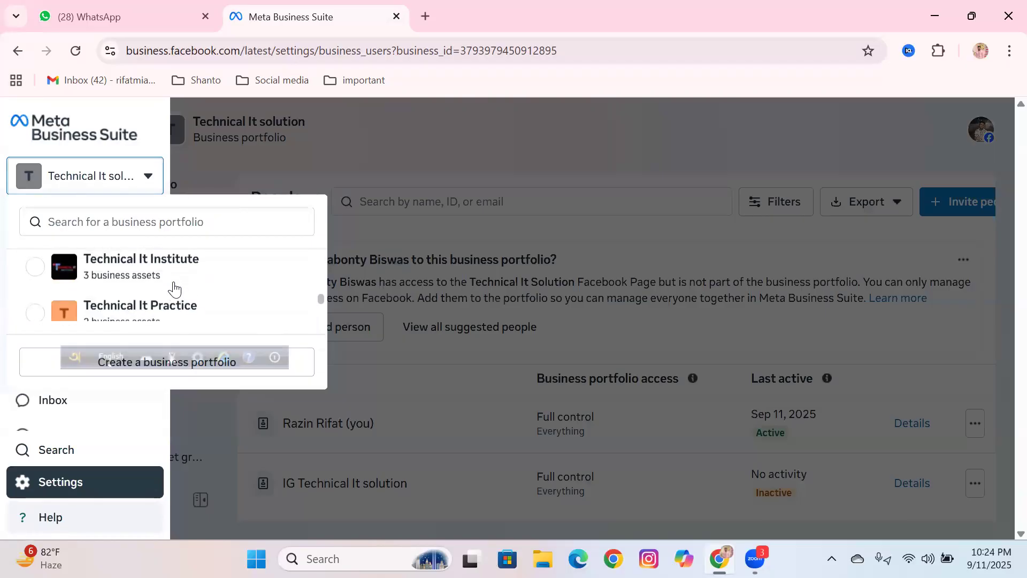
pyautogui.click(178, 313)
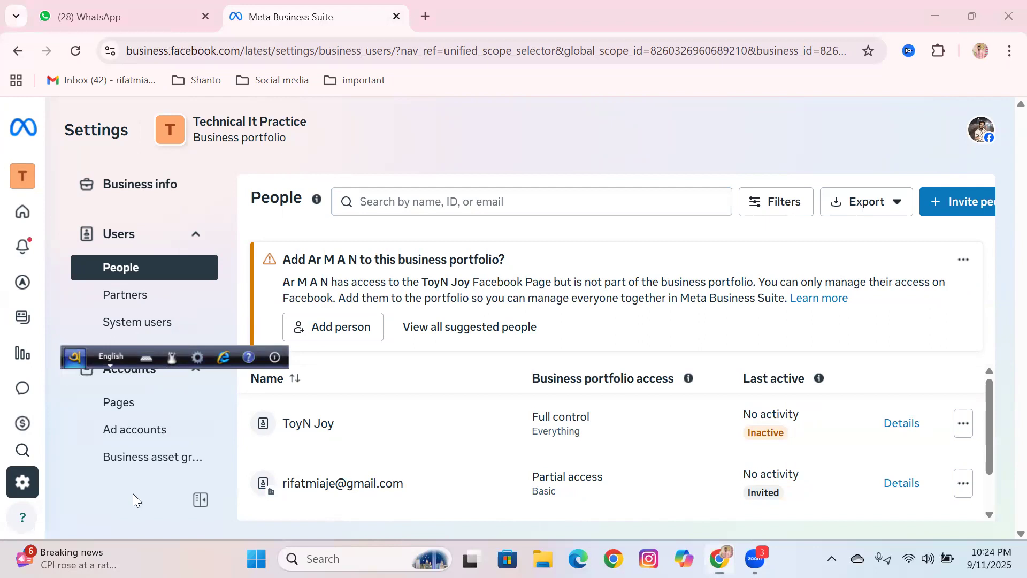
pyautogui.click(137, 434)
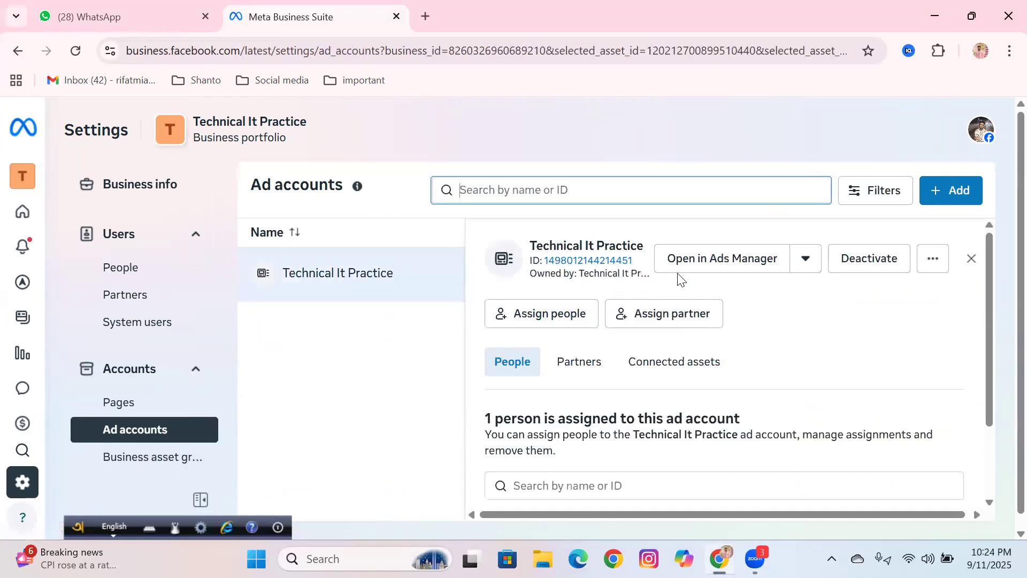
pyautogui.click(684, 271)
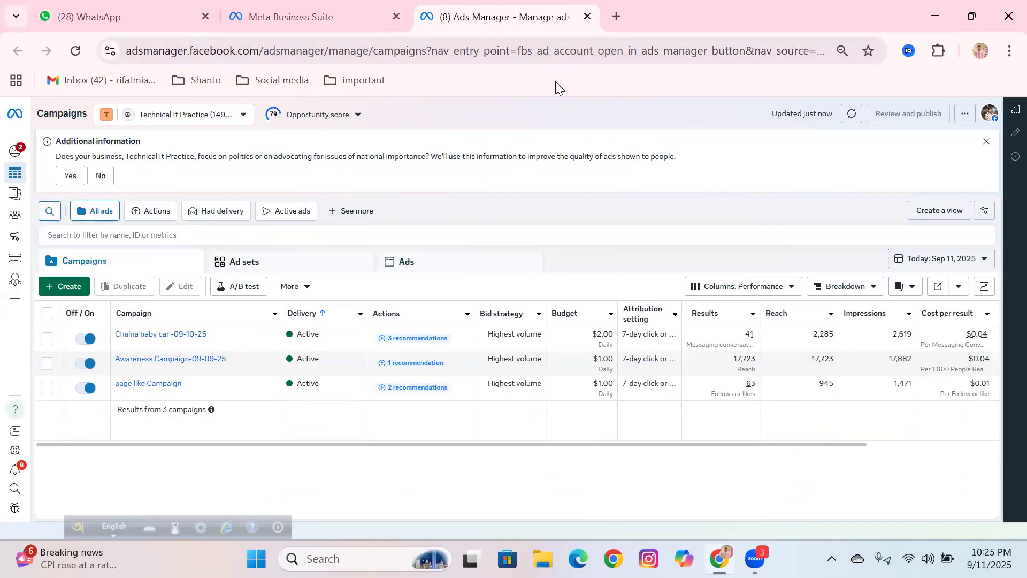
# Open Facebook in a new browser tab, switch to the ToyN Joy profile, and place the tab next to WhatsApp.
pyautogui.click(617, 17)
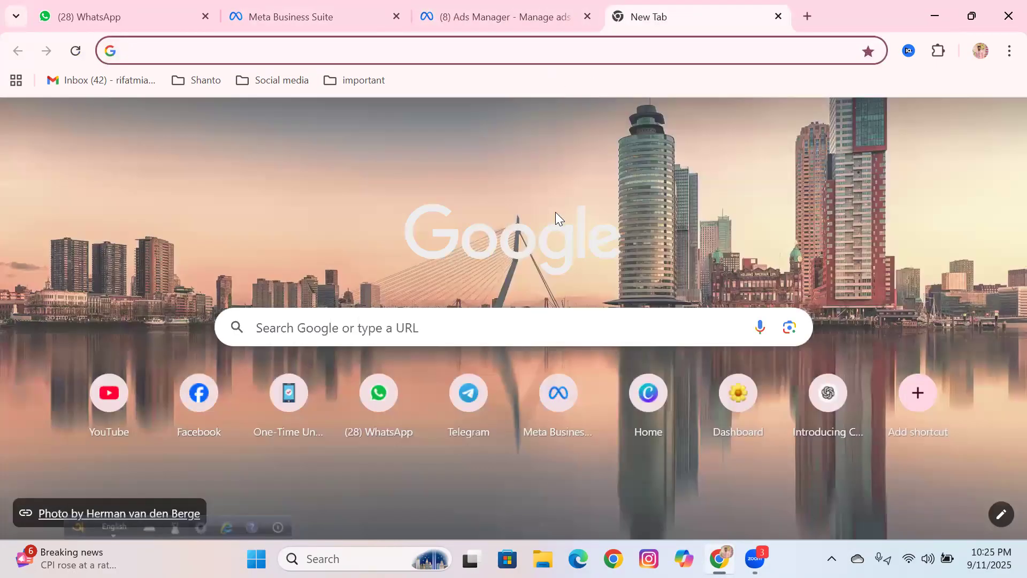
pyautogui.click(207, 396)
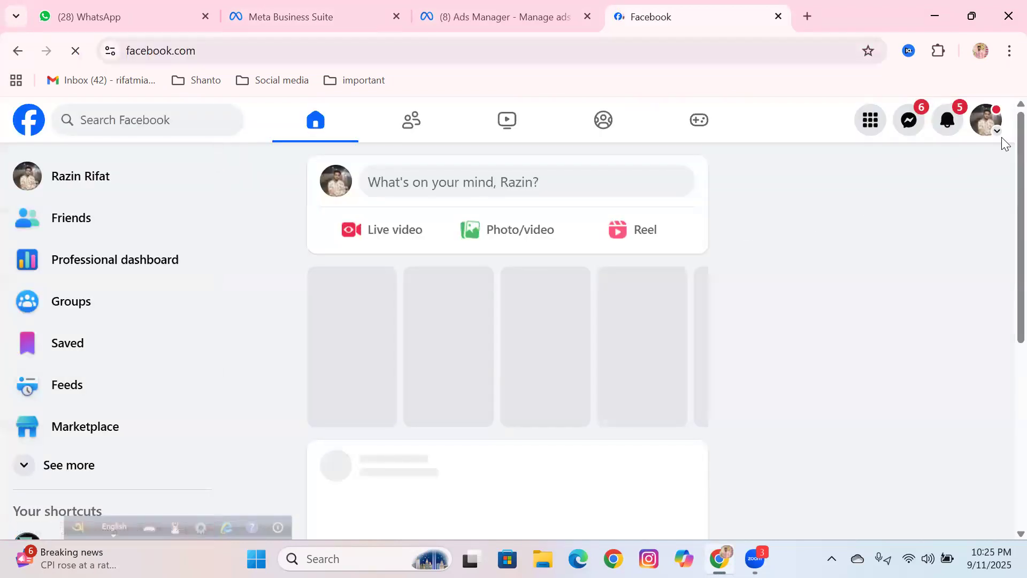
pyautogui.click(987, 125)
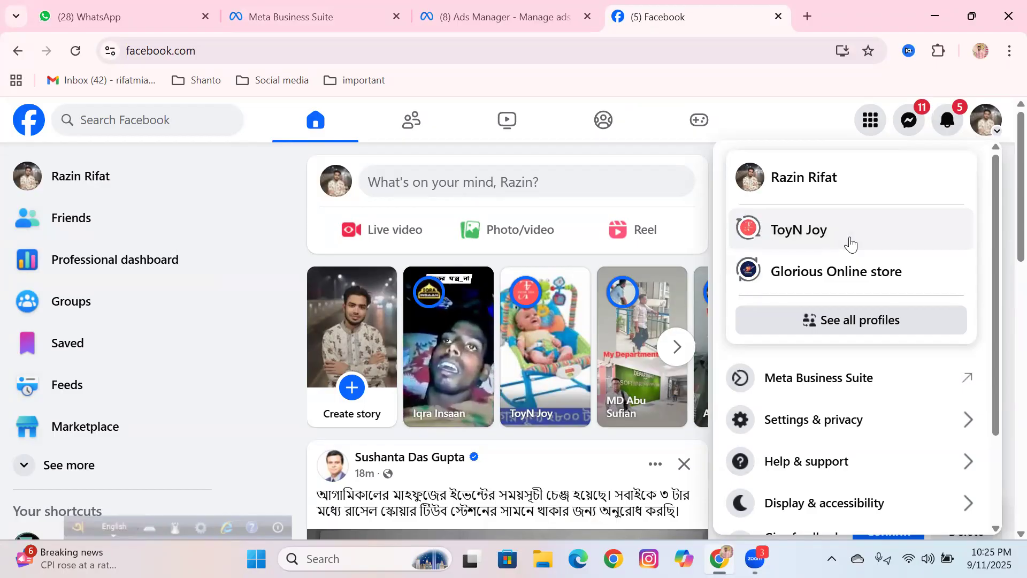
pyautogui.click(849, 242)
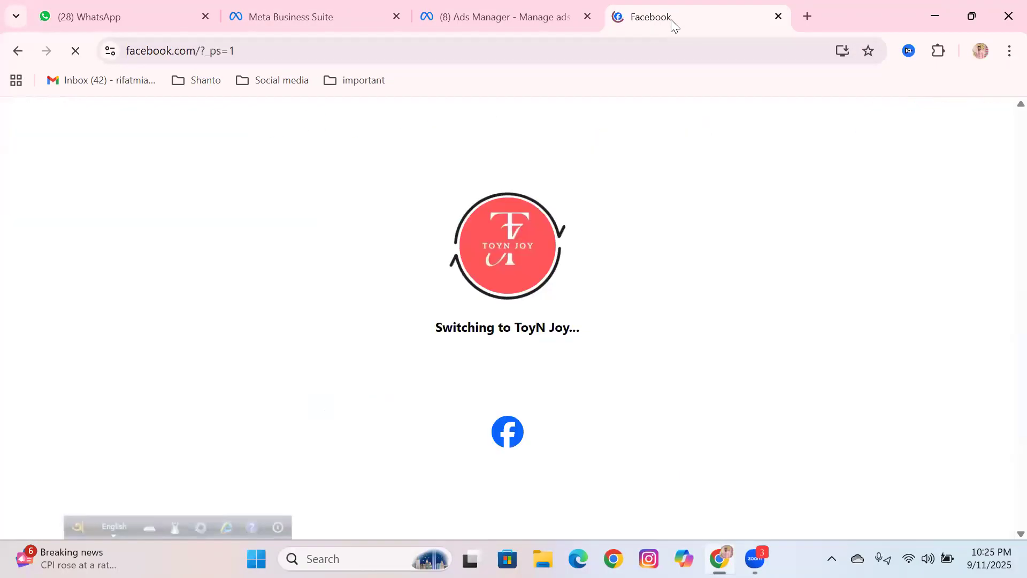
pyautogui.moveTo(672, 25); pyautogui.dragTo(311, 43)
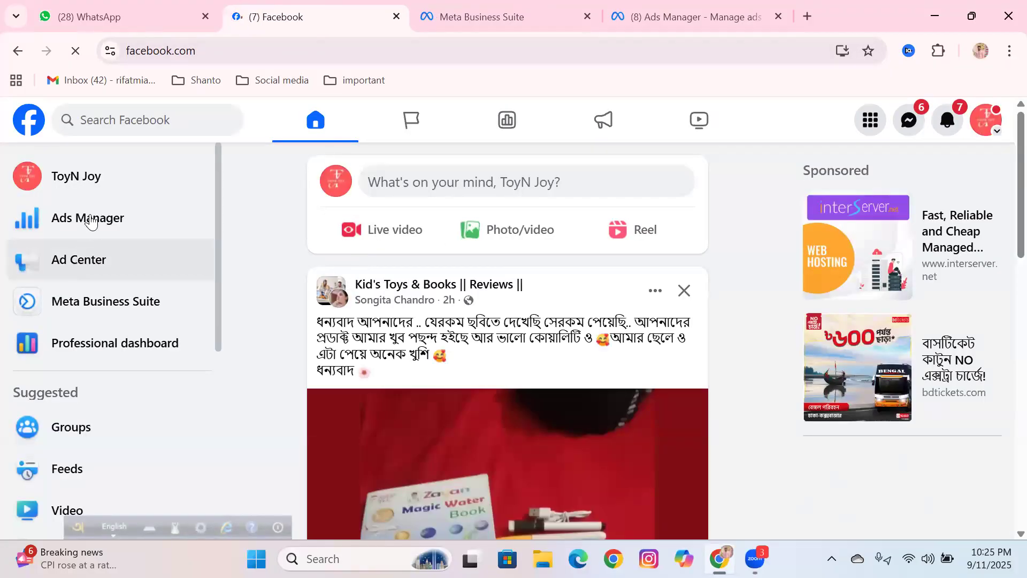
# Open the ToyN Joy page and copy its web address.
pyautogui.click(154, 184)
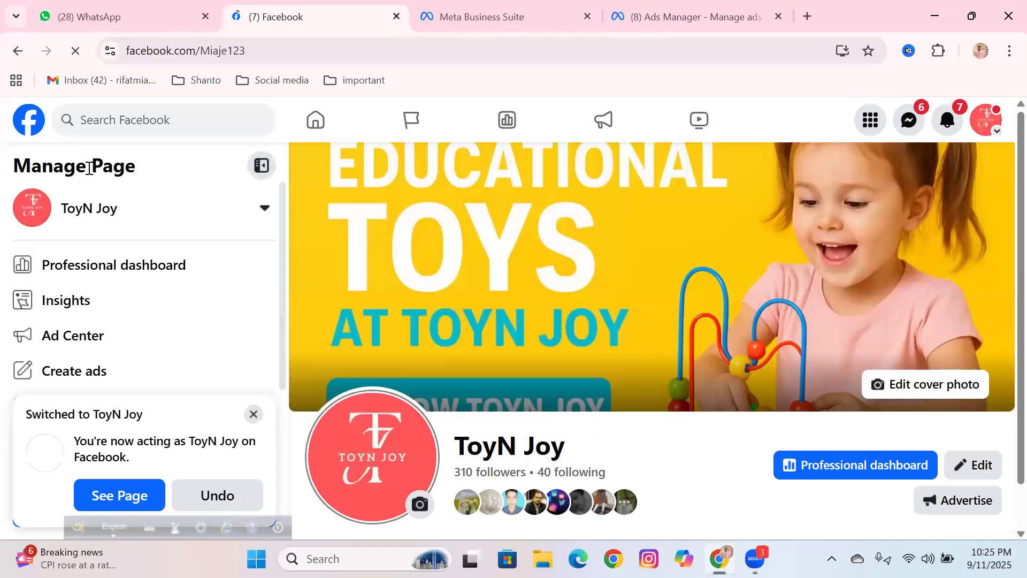
pyautogui.scroll(-1, 587, 420)
pyautogui.scroll(-3, 696, 419)
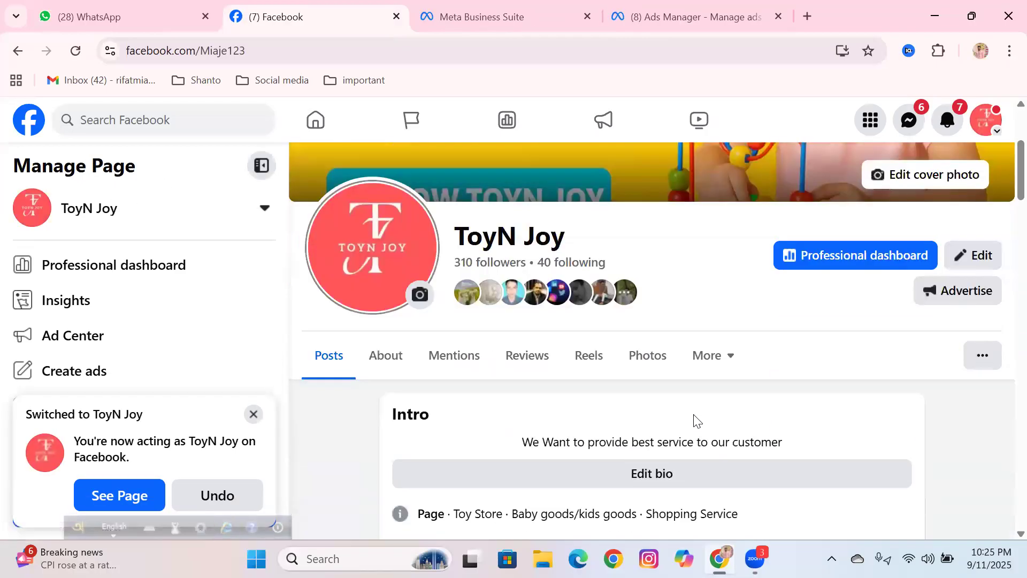
pyautogui.scroll(-3, 694, 420)
pyautogui.scroll(5, 694, 419)
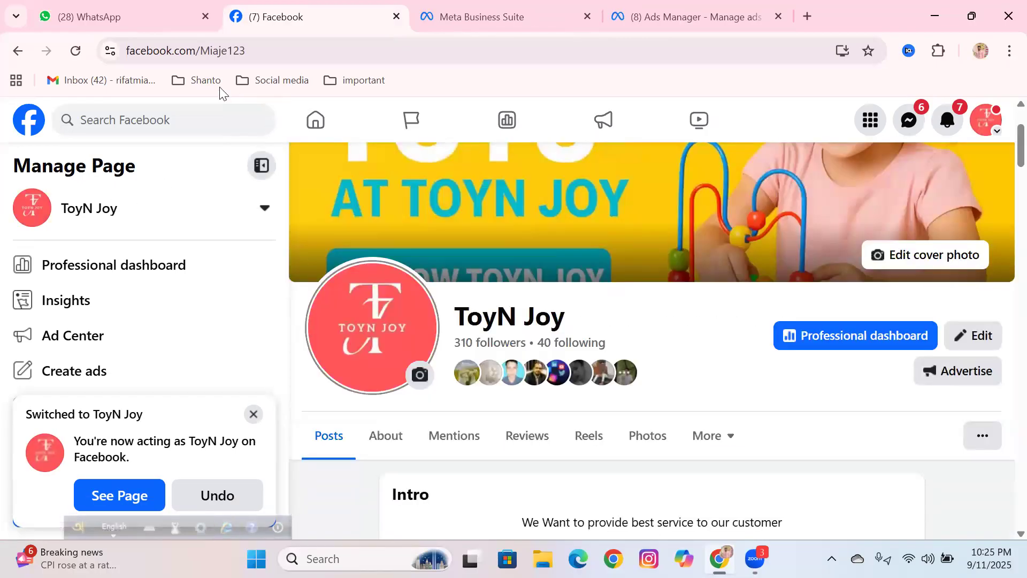
pyautogui.click(218, 50)
pyautogui.rightClick(220, 51)
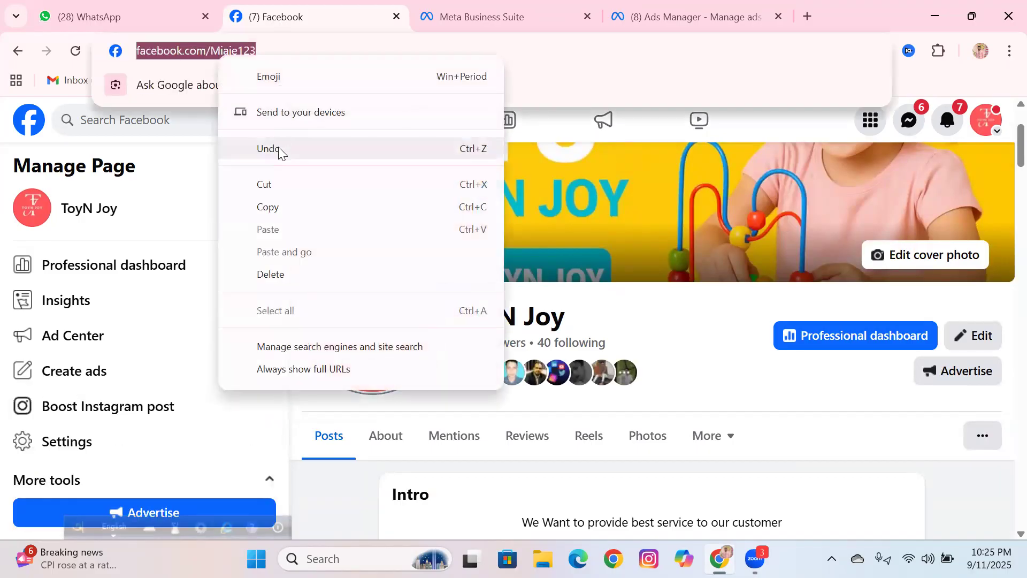
pyautogui.click(267, 208)
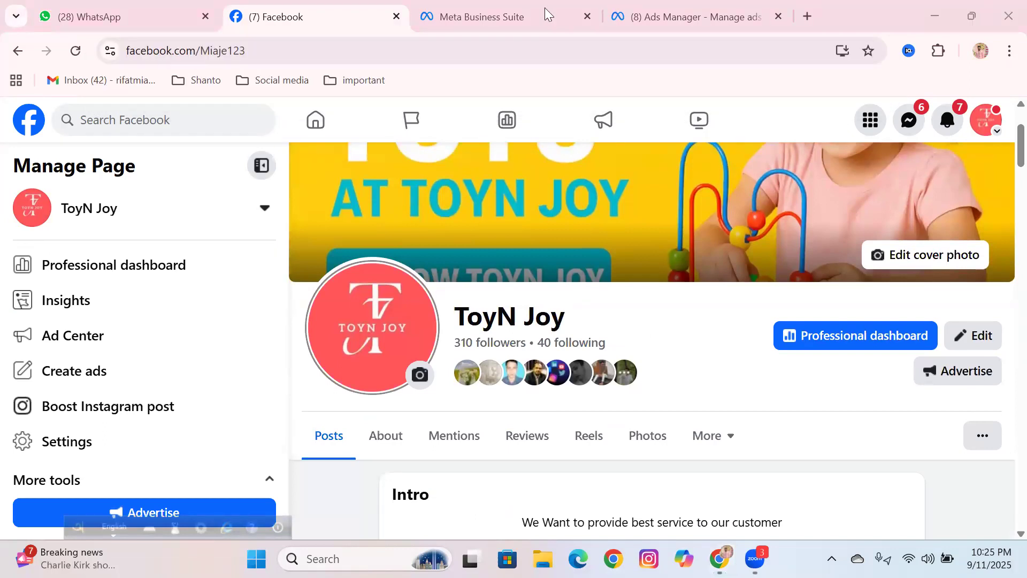
# Return to Ads Manager and examine the results, reach, cost per result and amount spent of the active campaigns.
pyautogui.click(652, 1)
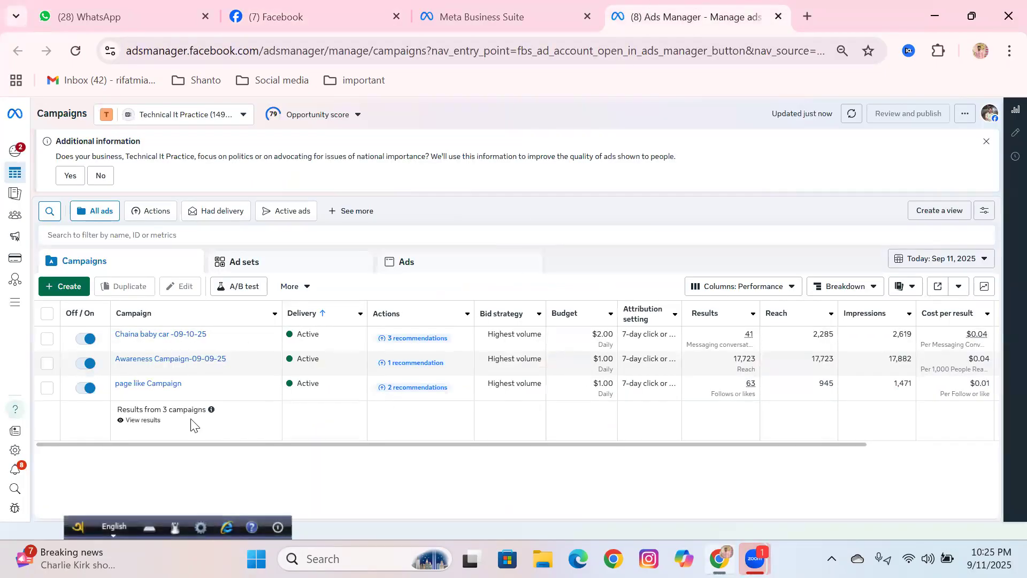
pyautogui.moveTo(412, 342)
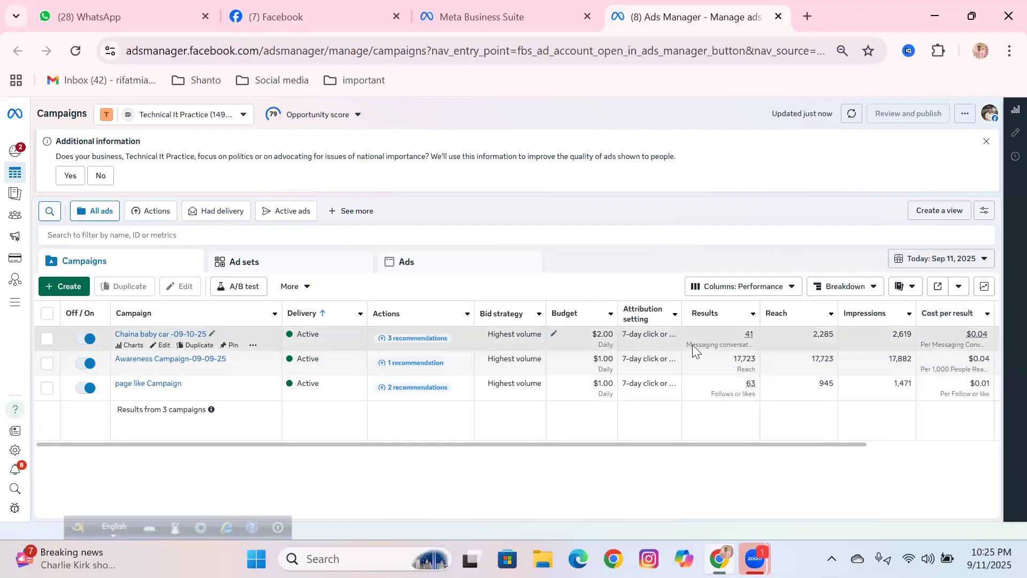
pyautogui.moveTo(712, 449); pyautogui.dragTo(795, 448)
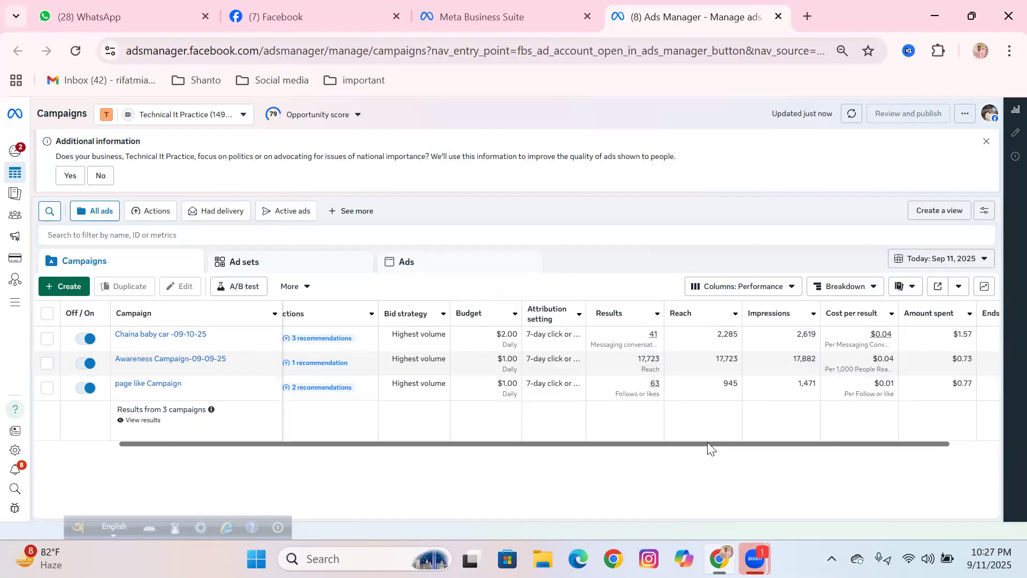
pyautogui.moveTo(707, 442); pyautogui.dragTo(768, 446)
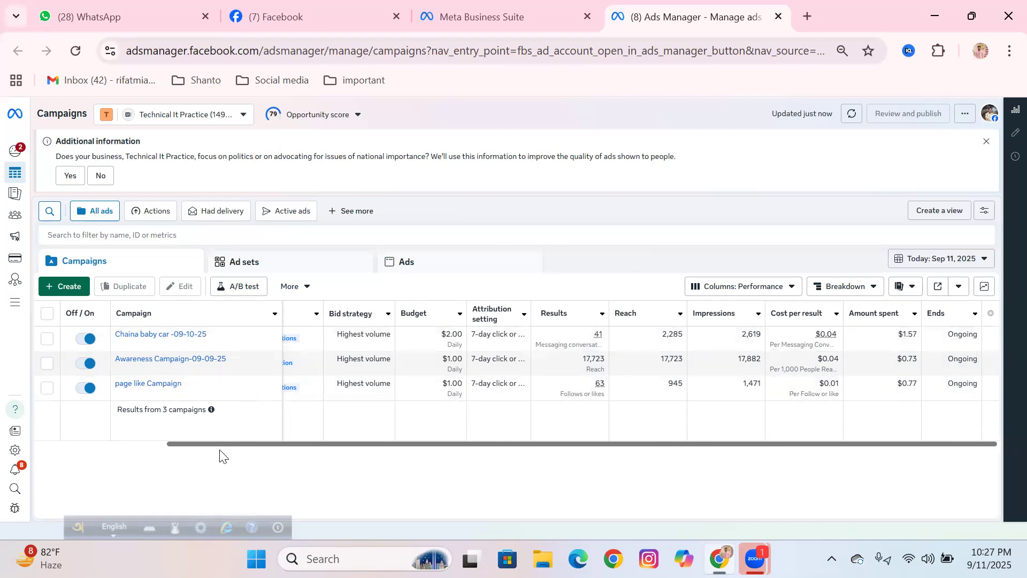
pyautogui.moveTo(219, 448); pyautogui.dragTo(243, 460)
pyautogui.moveTo(367, 454)
pyautogui.mouseDown()
pyautogui.moveTo(328, 452)
pyautogui.moveTo(364, 452)
pyautogui.mouseUp()
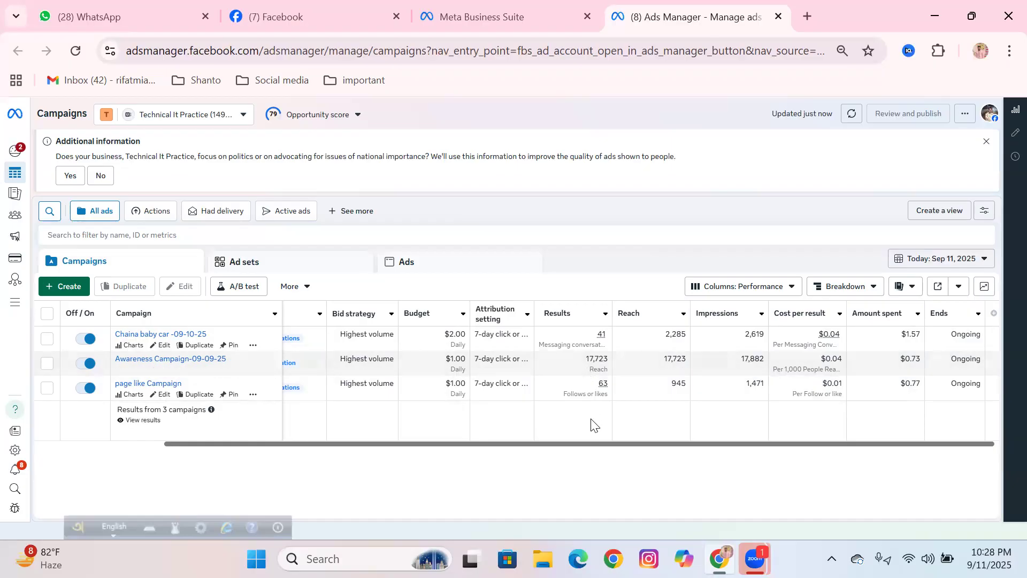
pyautogui.moveTo(591, 443); pyautogui.dragTo(337, 465)
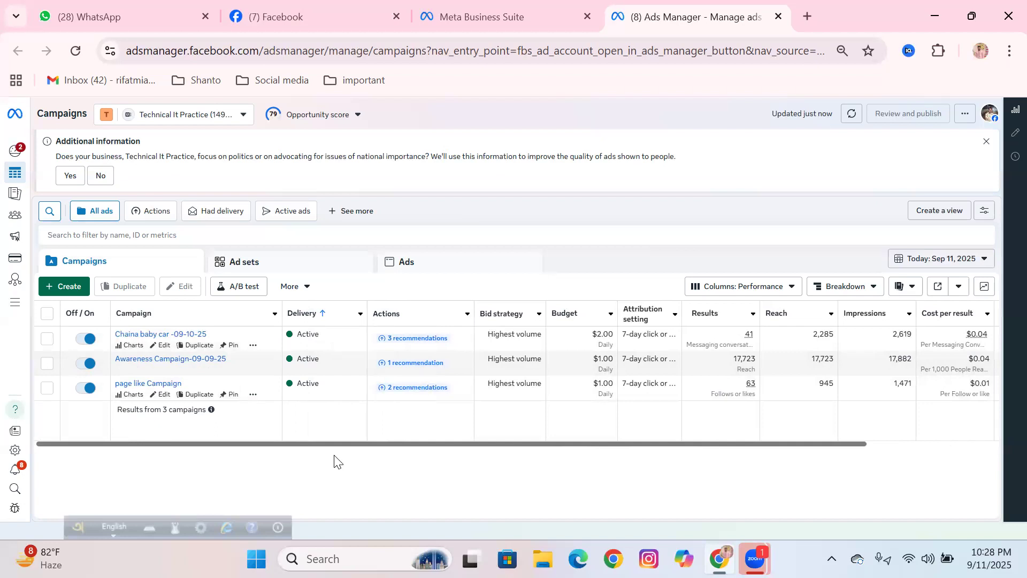
# Glance at the ToyN Joy page, then examine the page like Campaign's follows and cost per result in Ads Manager.
pyautogui.click(317, 15)
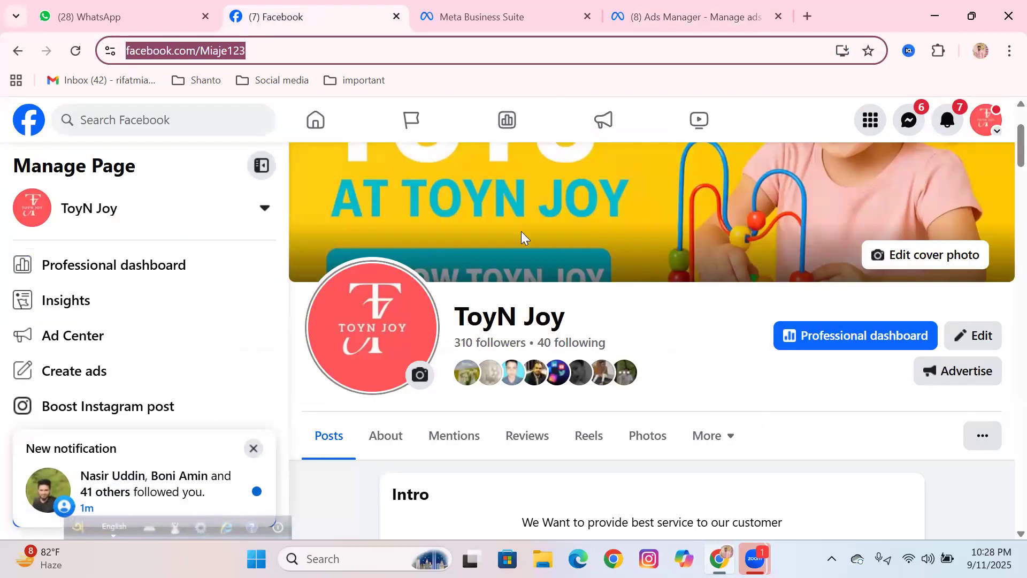
pyautogui.click(647, 21)
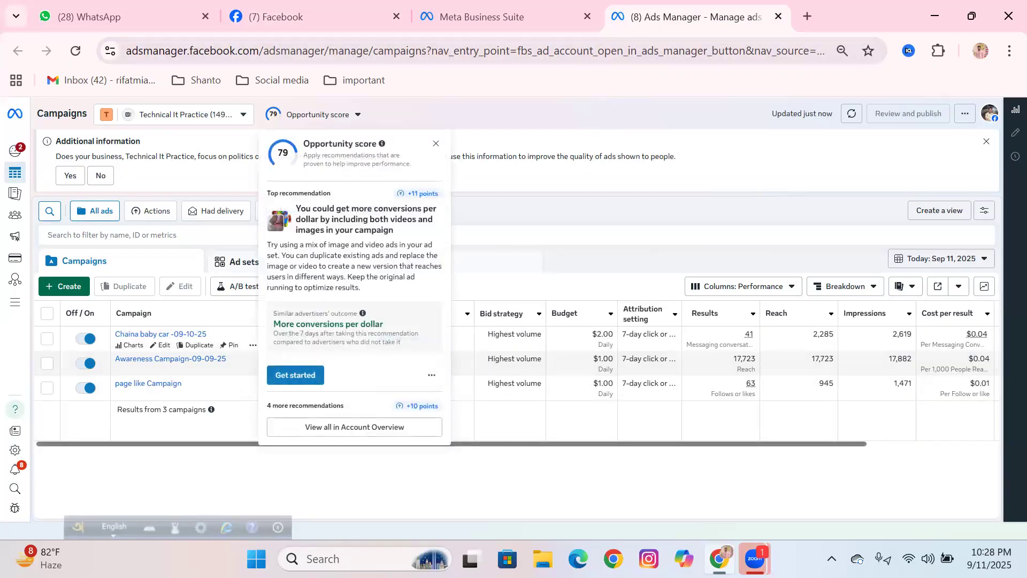
pyautogui.click(593, 484)
pyautogui.moveTo(526, 449); pyautogui.dragTo(793, 417)
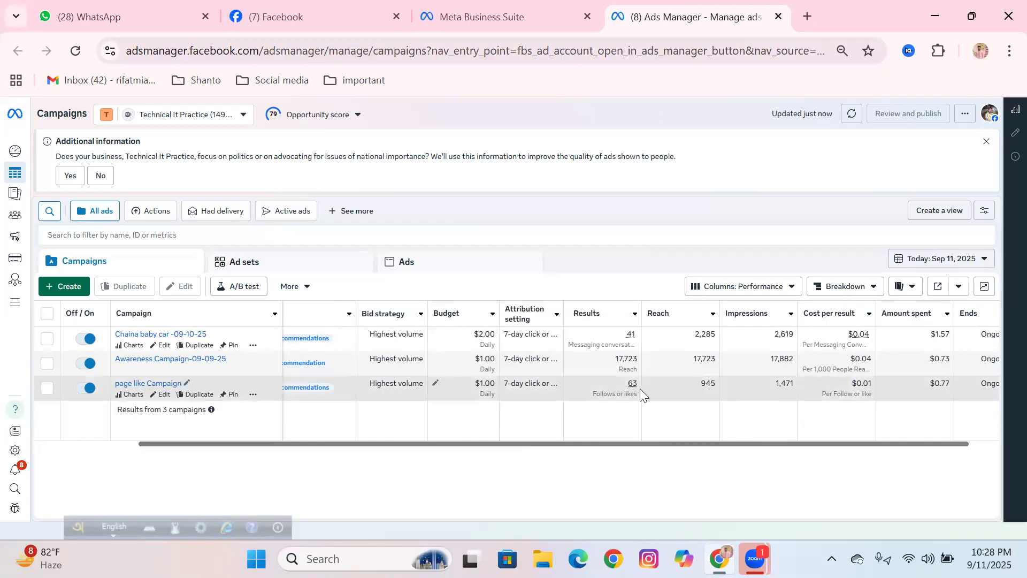
pyautogui.moveTo(628, 385)
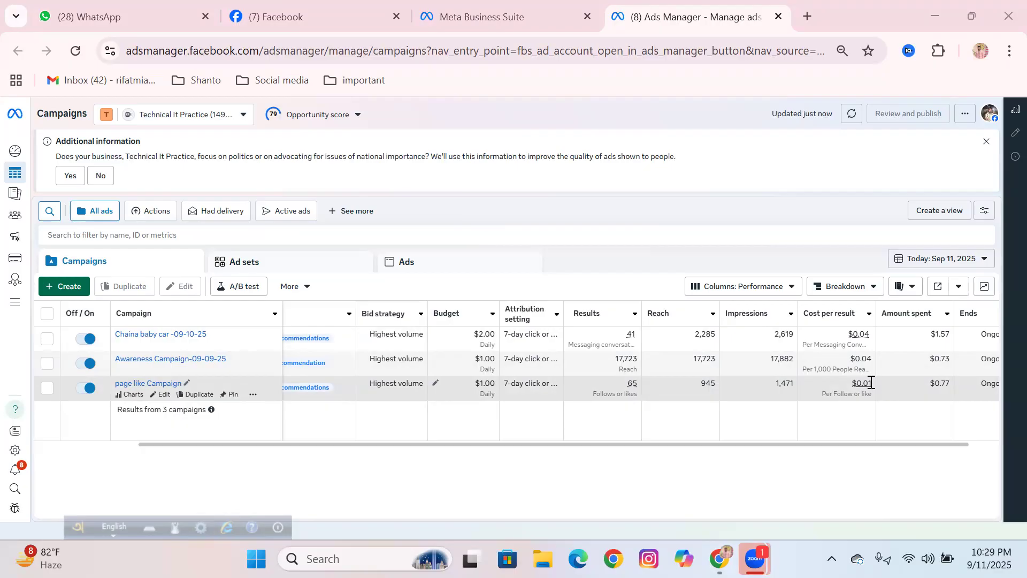
pyautogui.moveTo(167, 444); pyautogui.dragTo(37, 447)
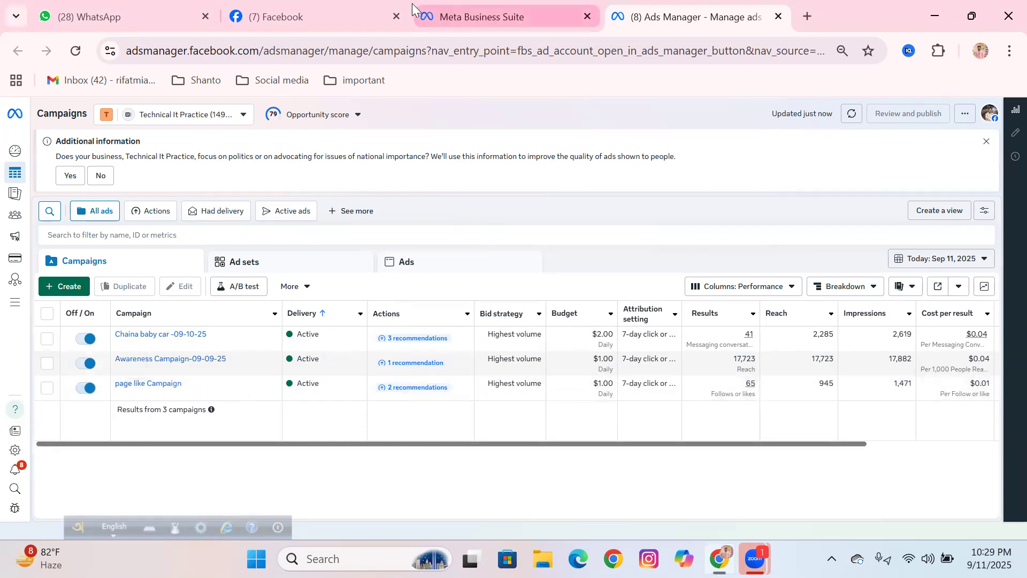
# Look over the intro details on the ToyN Joy Facebook page.
pyautogui.click(331, 4)
pyautogui.scroll(-10, 535, 291)
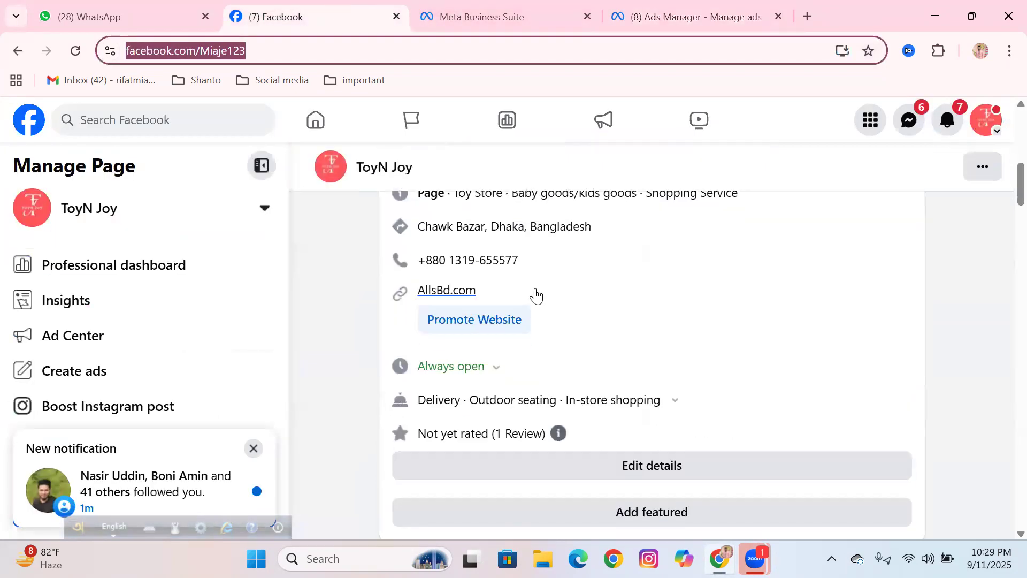
pyautogui.scroll(5, 534, 291)
pyautogui.scroll(5, 535, 291)
# Create a new Auction campaign in Ads Manager with the Engagement objective and the Manual engagement campaign setup.
pyautogui.click(680, 16)
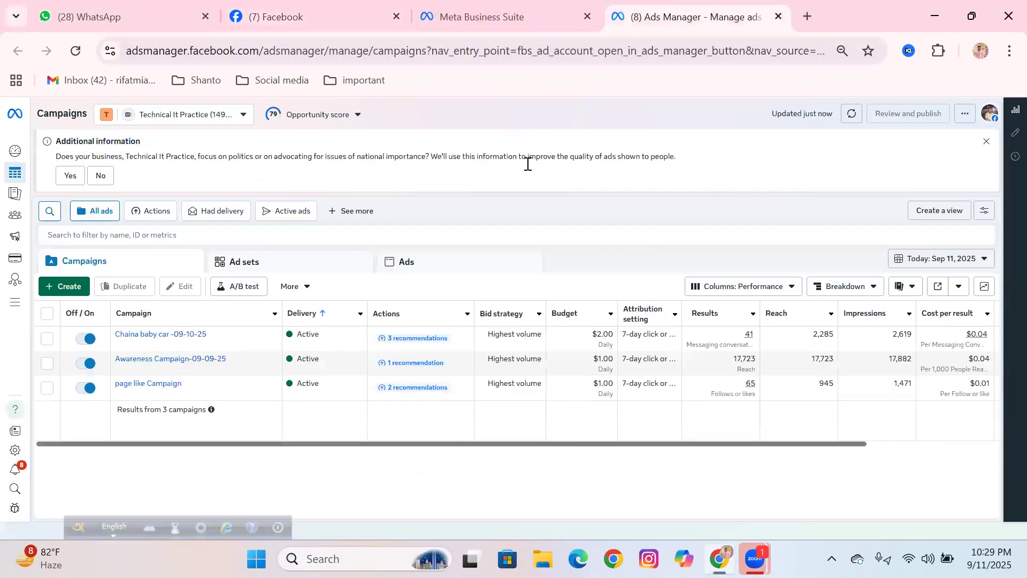
pyautogui.click(48, 287)
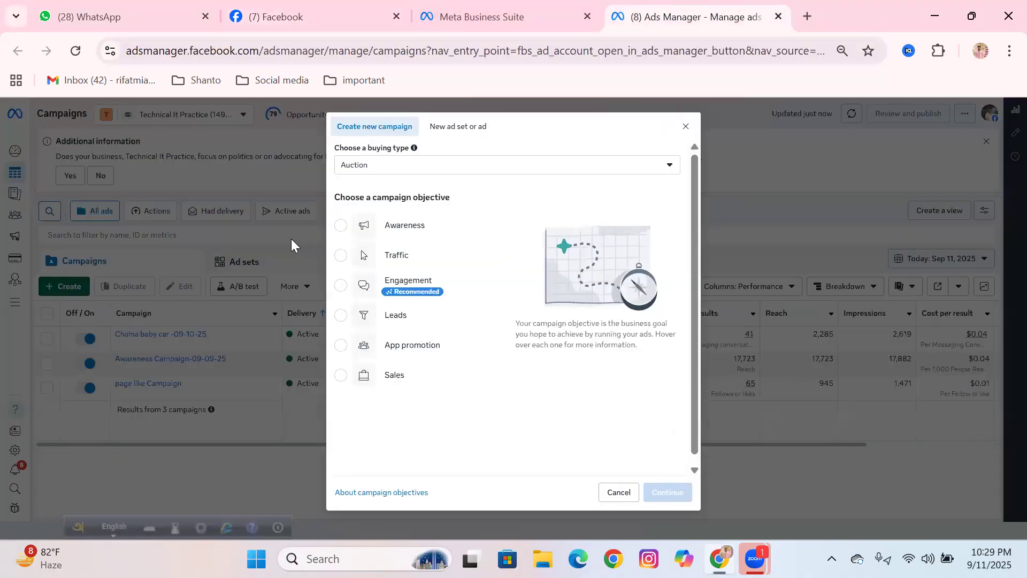
pyautogui.click(341, 285)
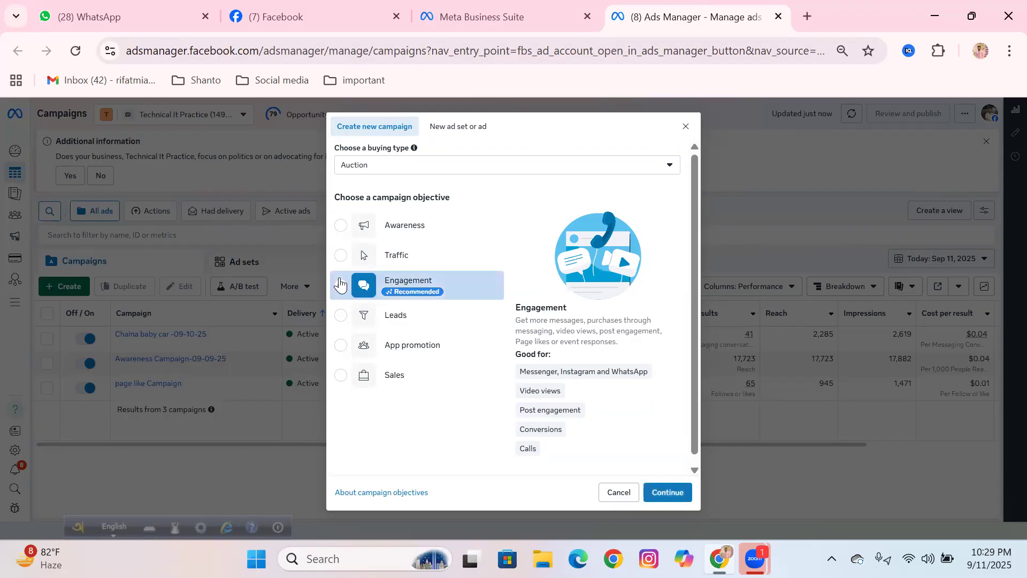
pyautogui.click(662, 493)
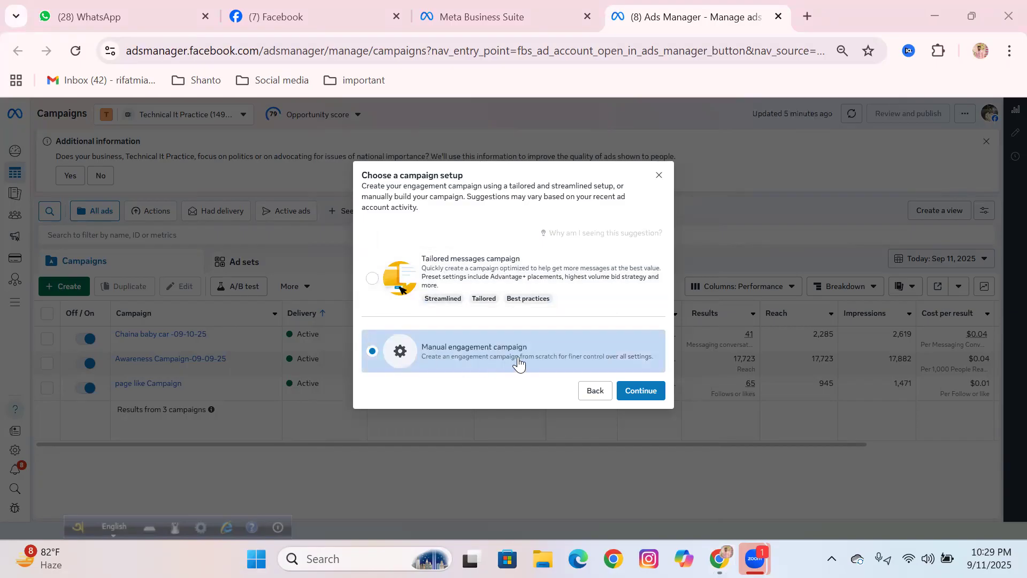
pyautogui.click(653, 392)
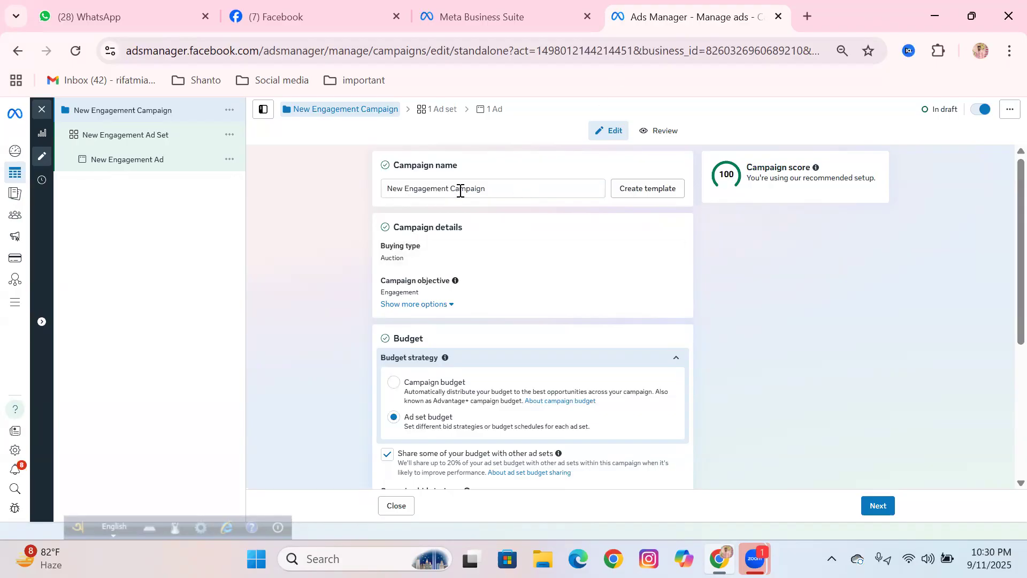
# Rename the new engagement campaign as "Like Campaign-11-09-25".
pyautogui.moveTo(451, 188); pyautogui.dragTo(366, 187)
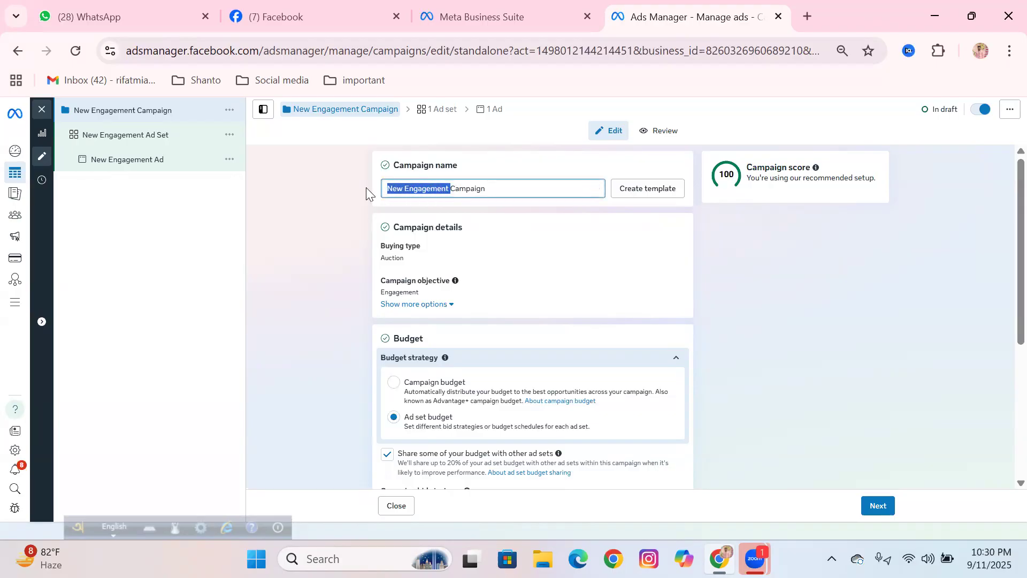
pyautogui.press('BackSpace')
pyautogui.write('Lik')
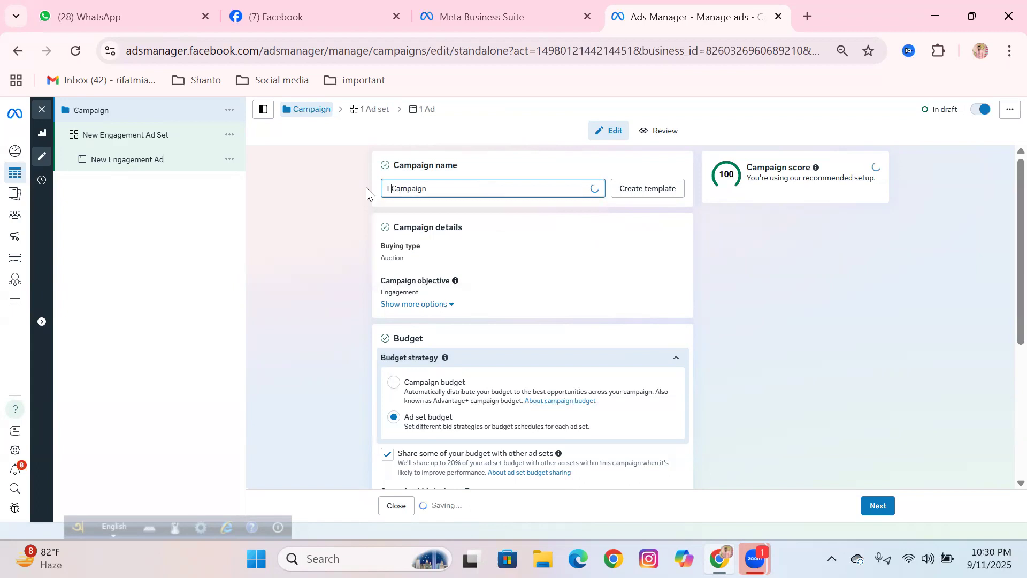
pyautogui.write('e ')
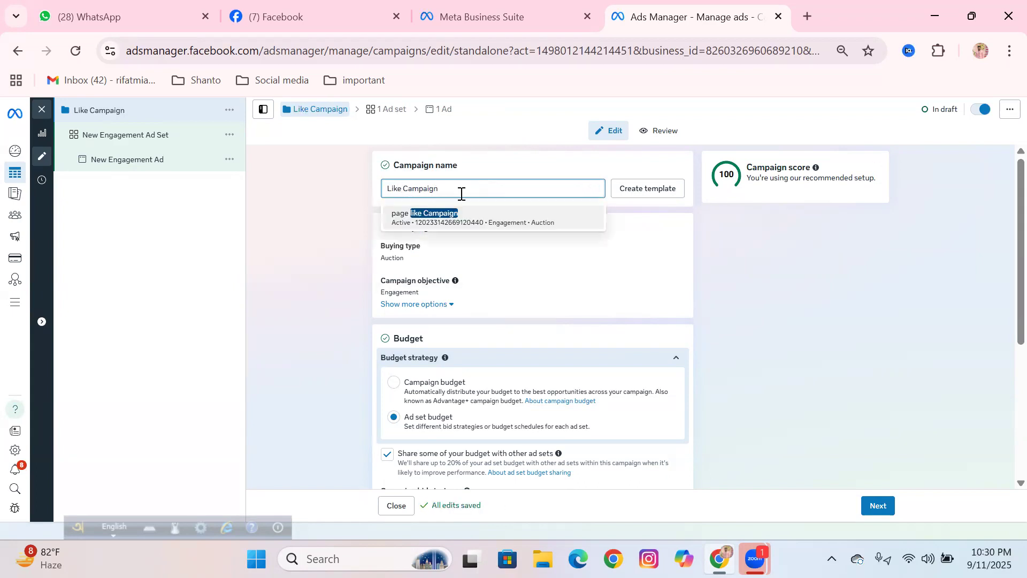
pyautogui.write('-')
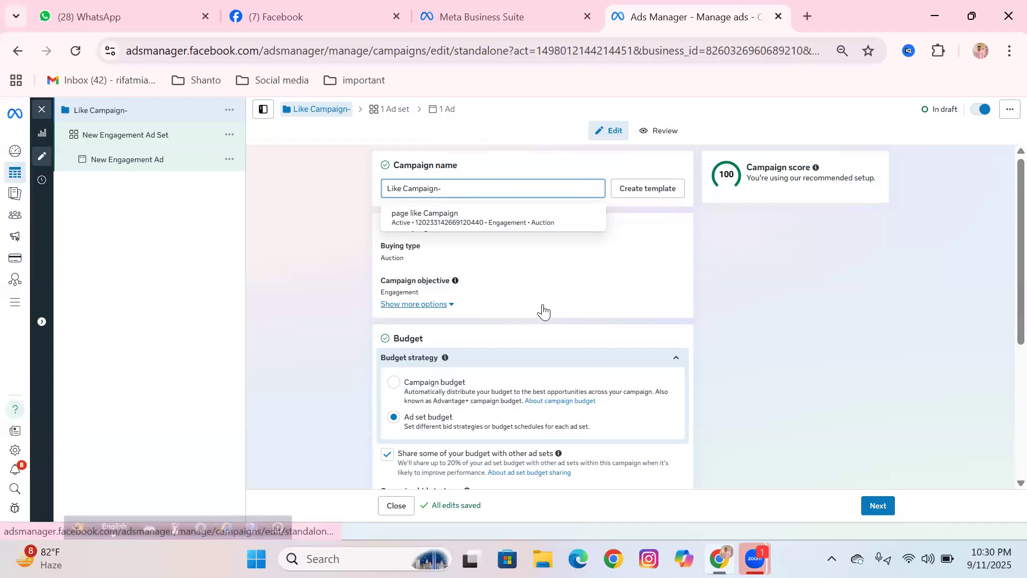
pyautogui.write('11-09-25')
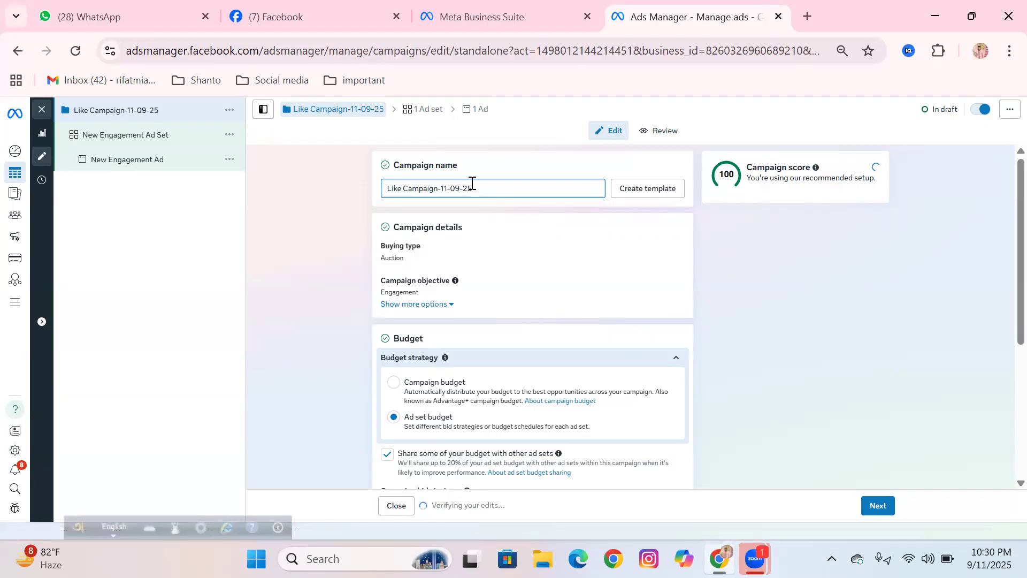
# Copy the full campaign name to the clipboard and leave the name field.
pyautogui.moveTo(481, 187); pyautogui.dragTo(386, 188)
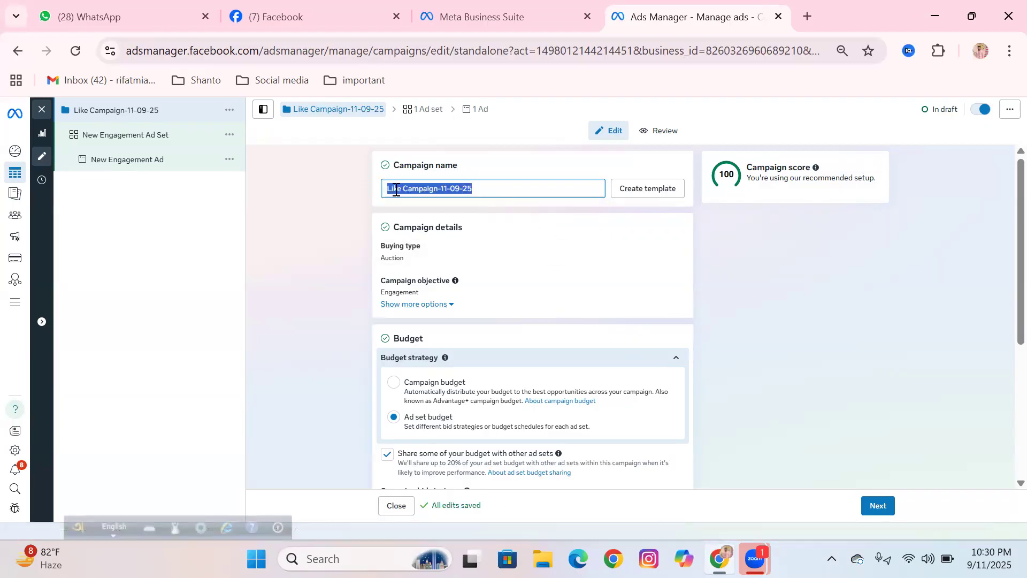
pyautogui.rightClick(396, 191)
pyautogui.click(421, 232)
pyautogui.click(348, 196)
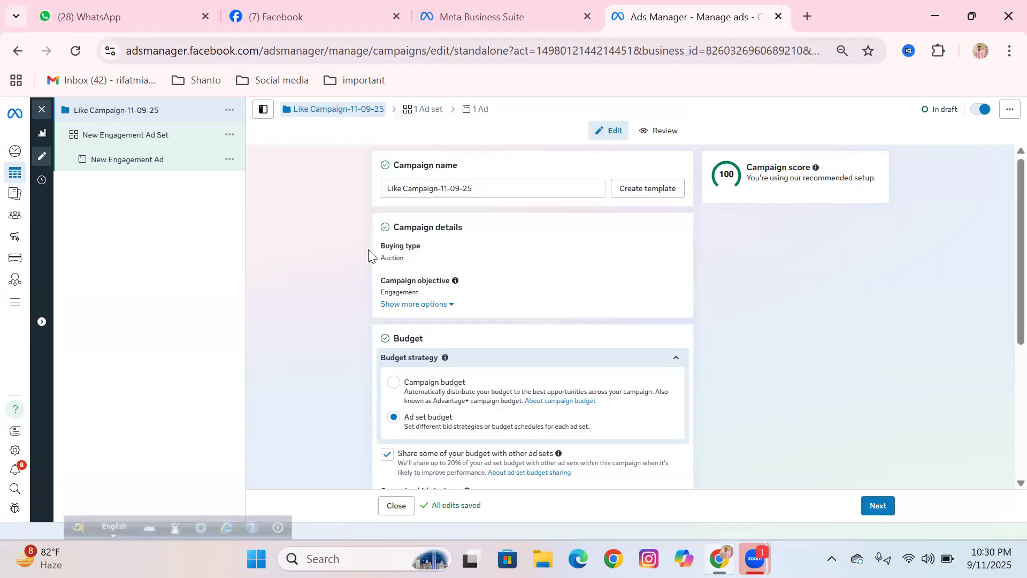
# Expand the additional campaign details and the campaign objective choices, and look over the available objectives.
pyautogui.click(417, 310)
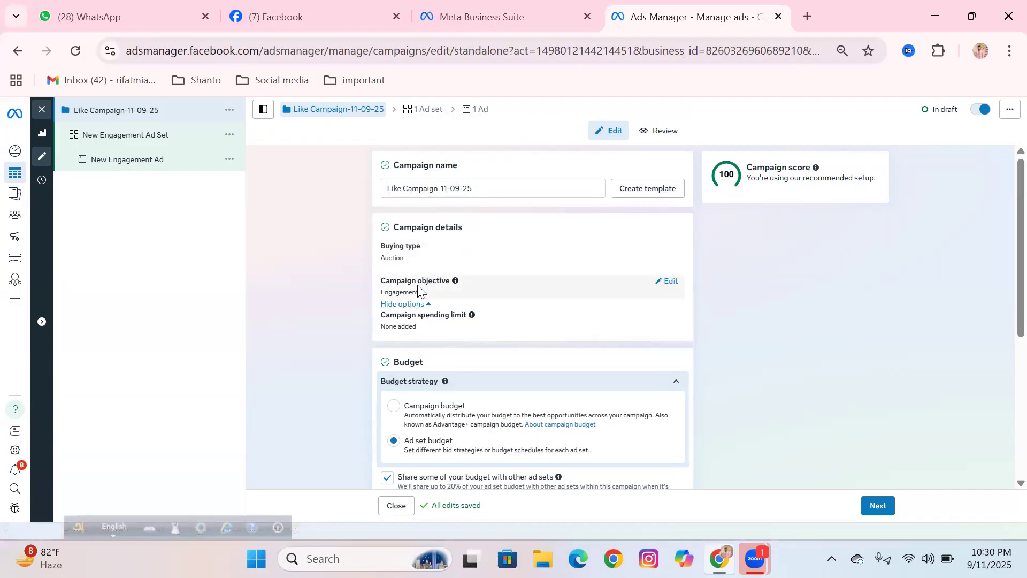
pyautogui.scroll(-1, 418, 290)
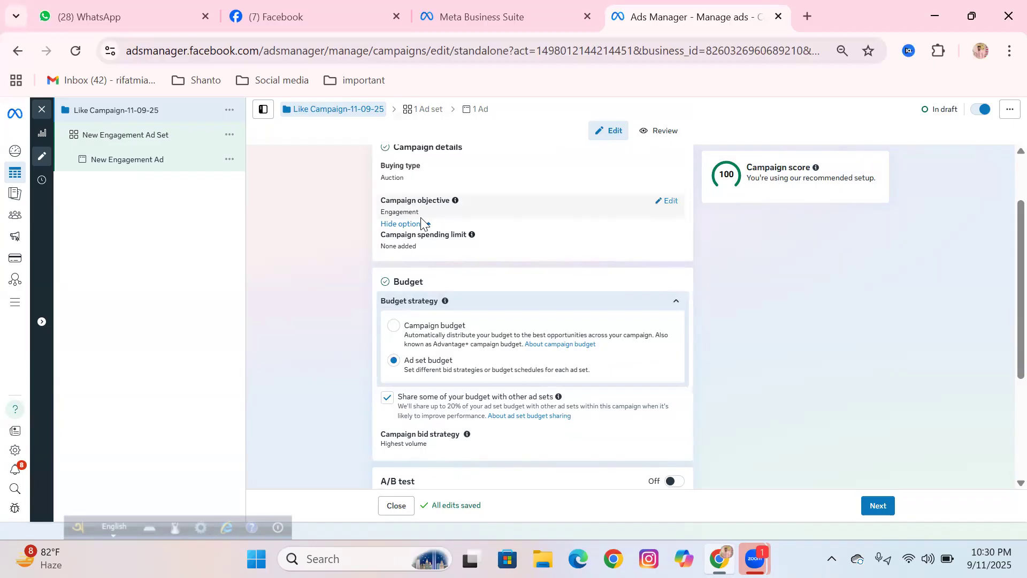
pyautogui.click(668, 201)
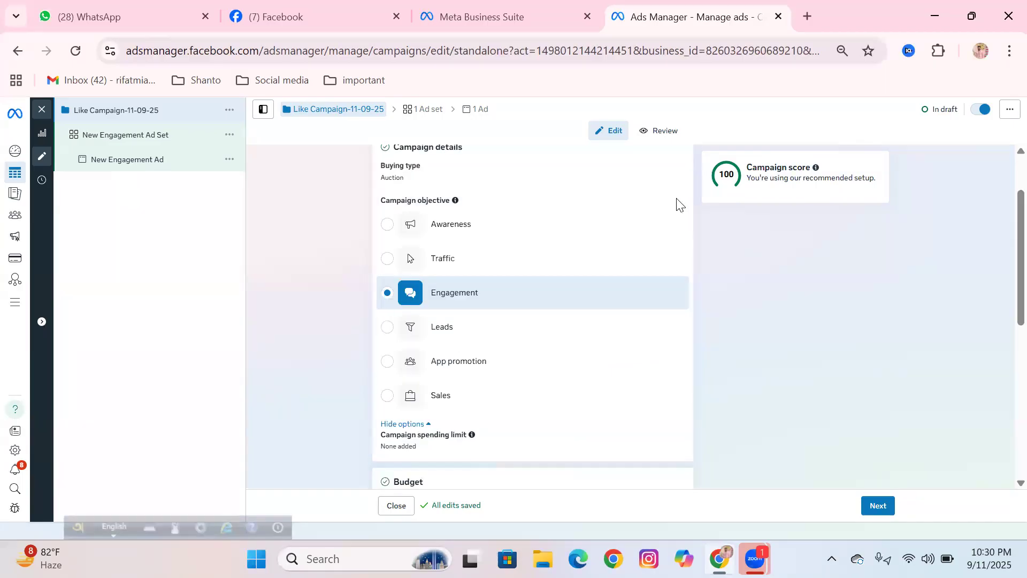
pyautogui.scroll(-3, 467, 305)
pyautogui.scroll(1, 483, 216)
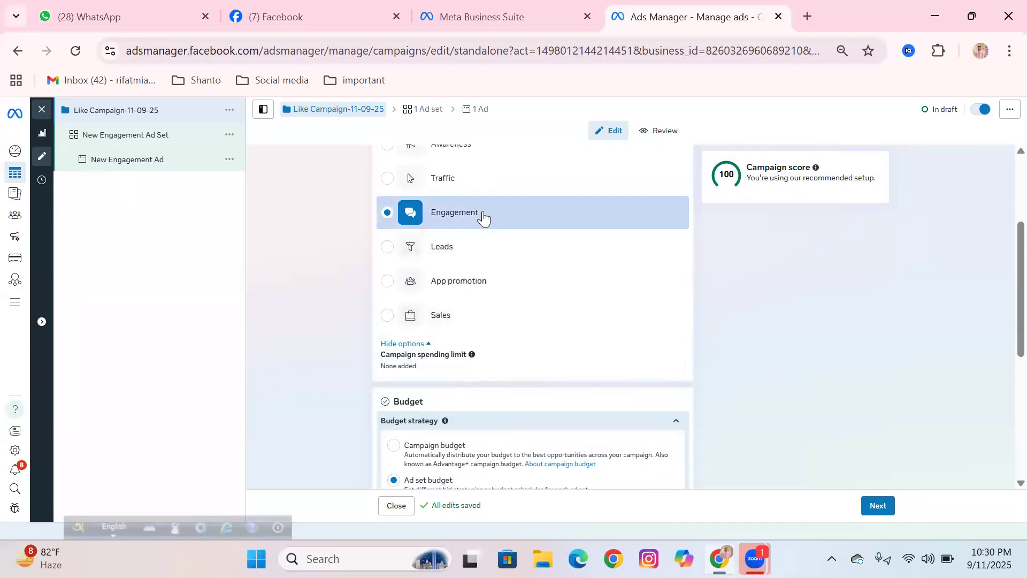
pyautogui.scroll(1, 435, 221)
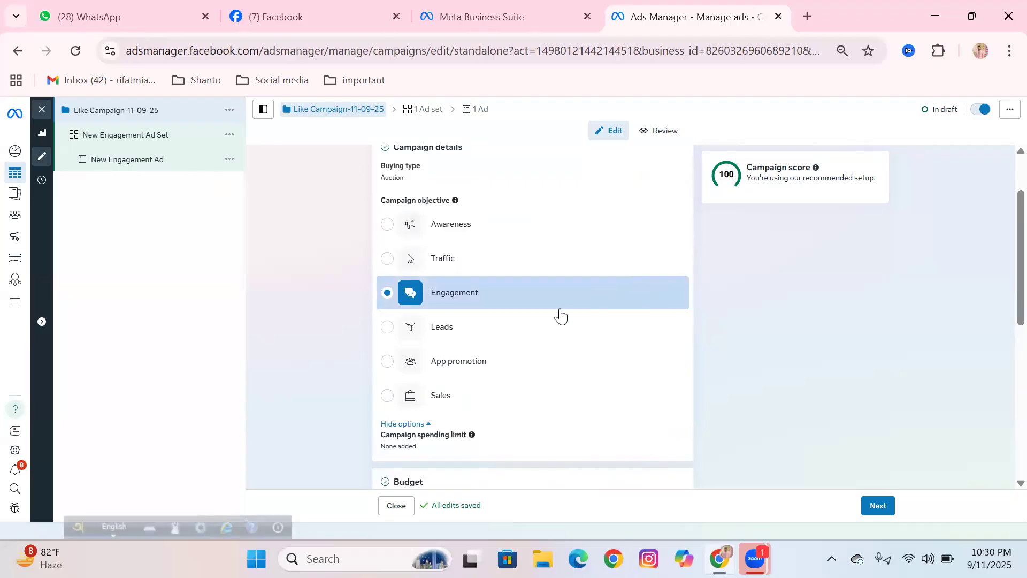
pyautogui.scroll(-3, 535, 331)
pyautogui.scroll(3, 516, 272)
# Switch the budget strategy to Campaign budget and look over the rest of the campaign settings.
pyautogui.scroll(-5, 516, 275)
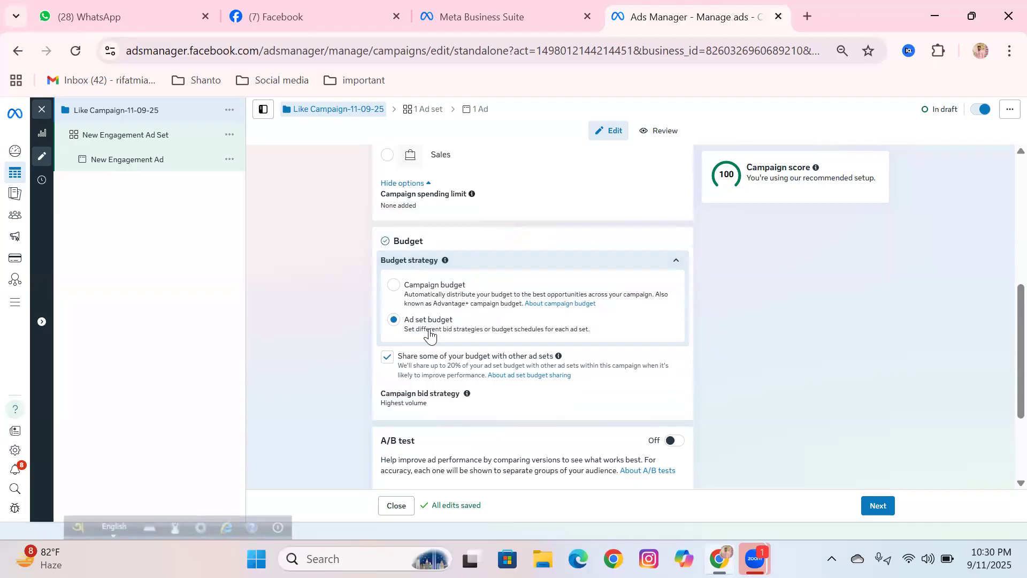
pyautogui.scroll(-2, 443, 330)
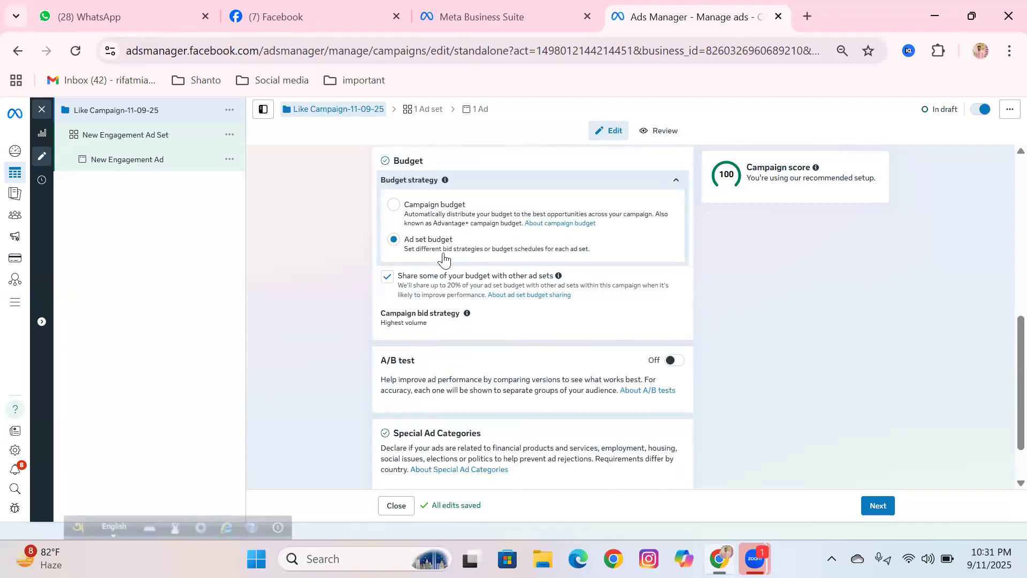
pyautogui.click(394, 205)
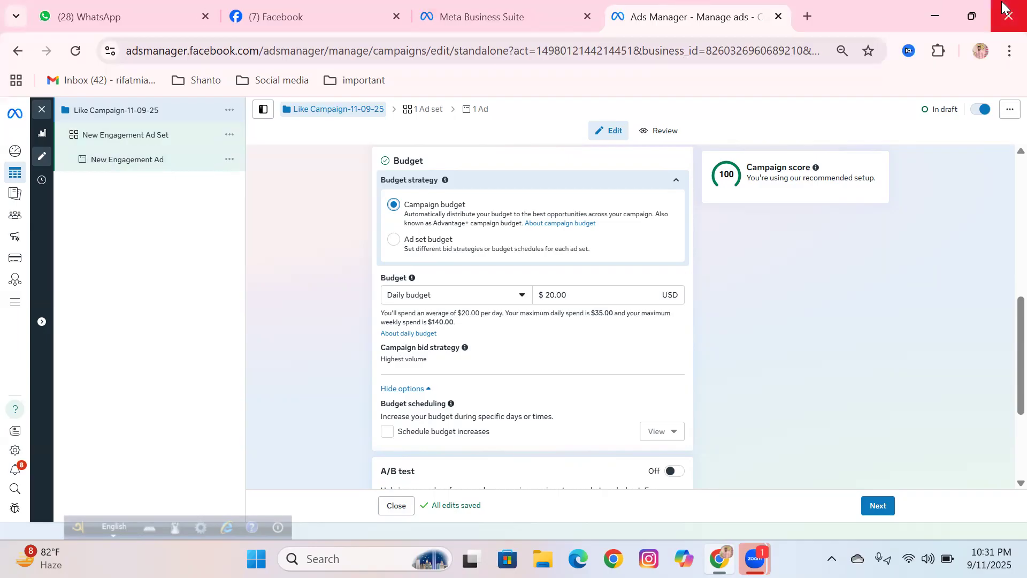
pyautogui.scroll(5, 564, 264)
pyautogui.scroll(2, 562, 264)
pyautogui.scroll(-8, 557, 304)
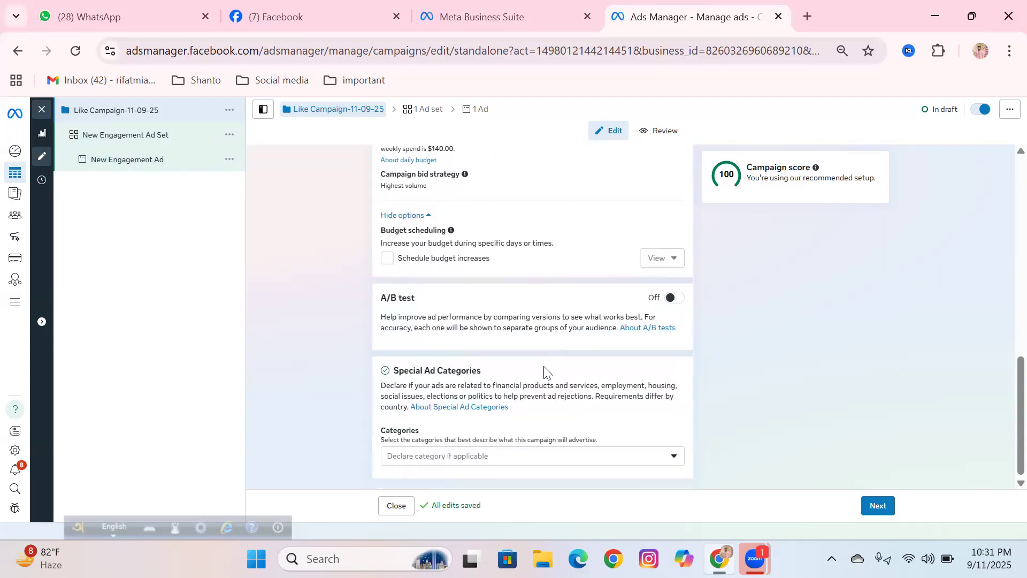
pyautogui.scroll(8, 544, 371)
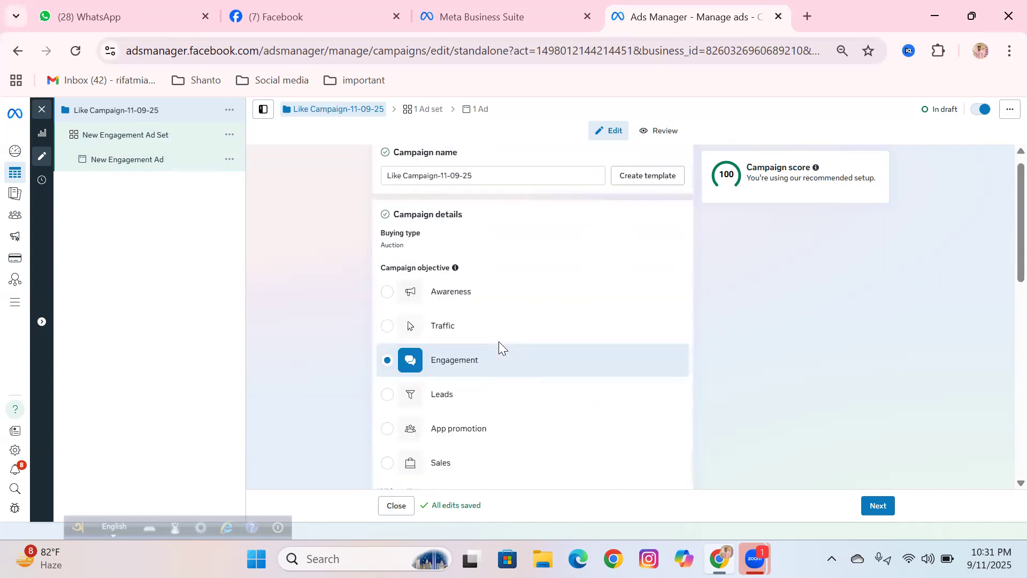
pyautogui.scroll(-5, 422, 345)
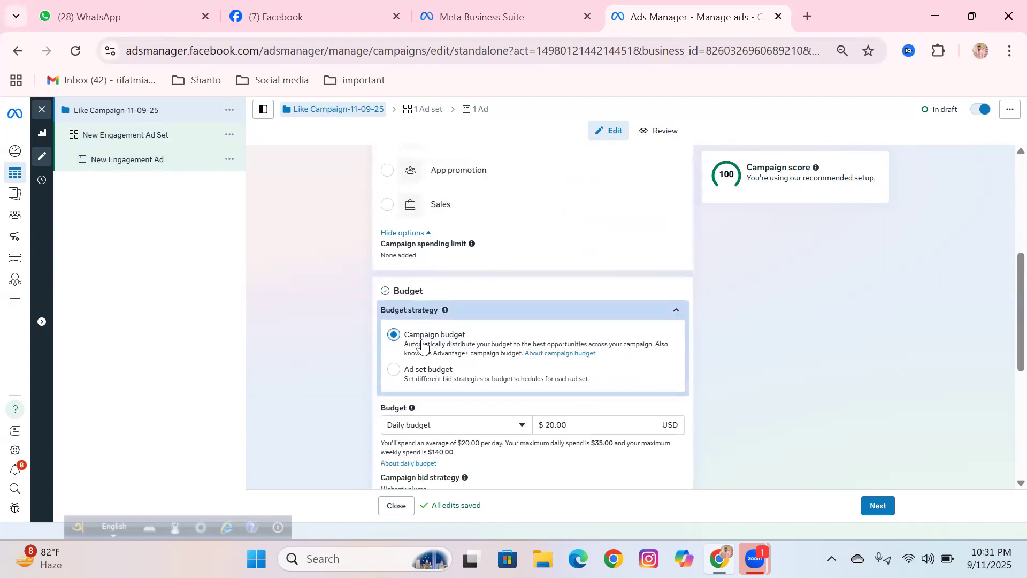
pyautogui.scroll(-5, 423, 345)
pyautogui.scroll(3, 422, 299)
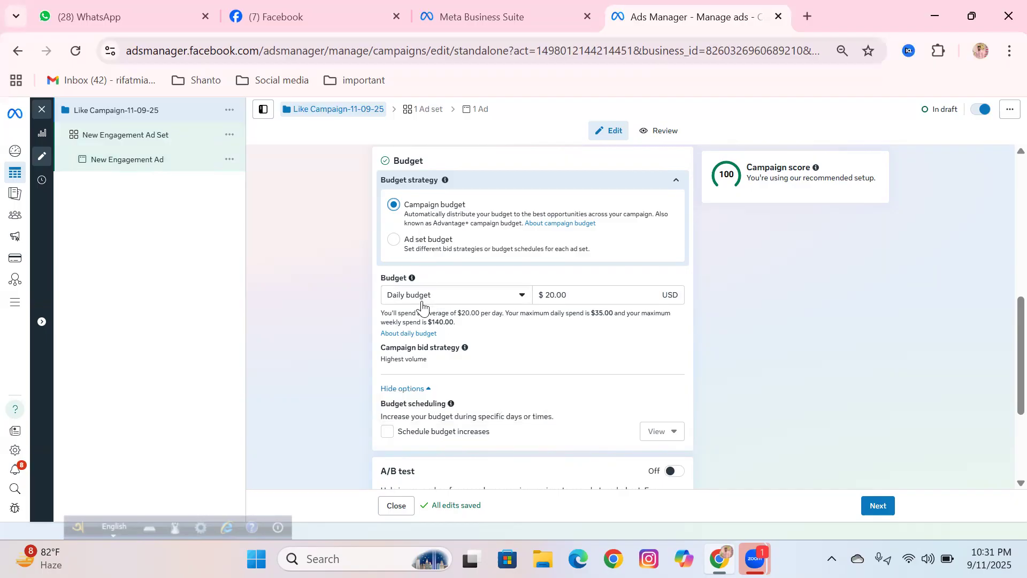
# Examine how the campaign-level budget appears in the ad set's Budget & schedule section, and return to the campaign's budget settings.
pyautogui.click(139, 140)
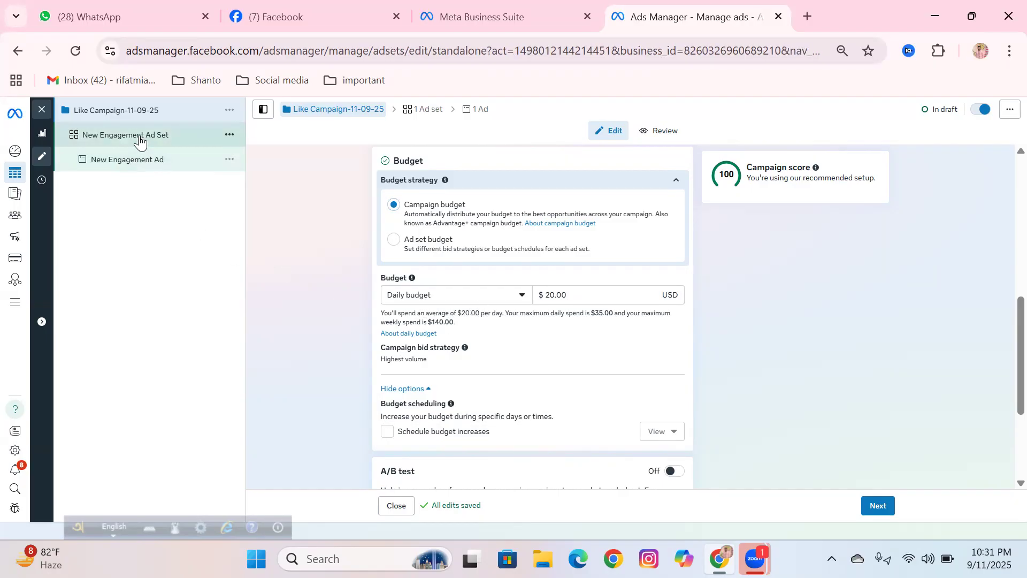
pyautogui.scroll(-4, 459, 279)
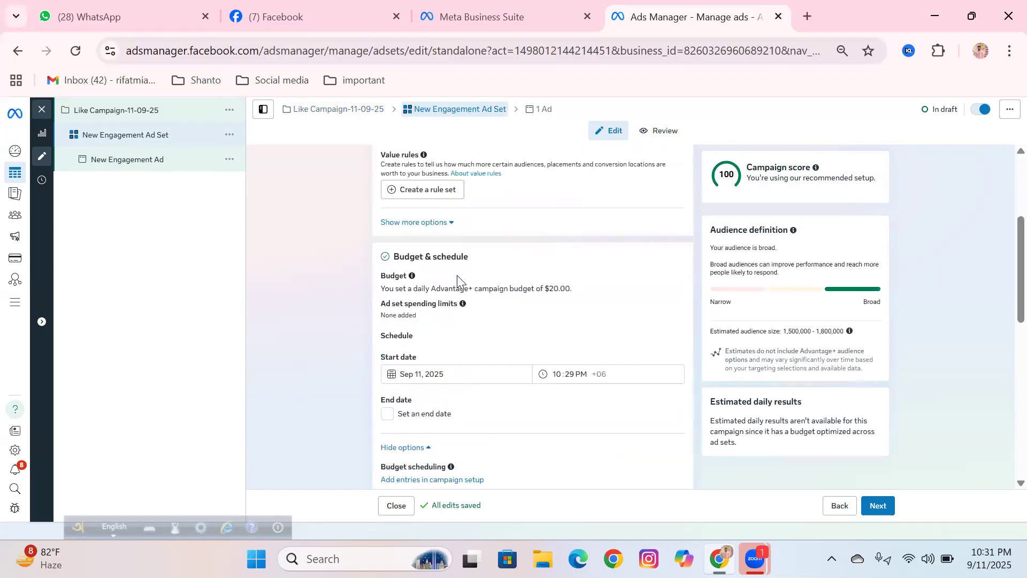
pyautogui.click(118, 113)
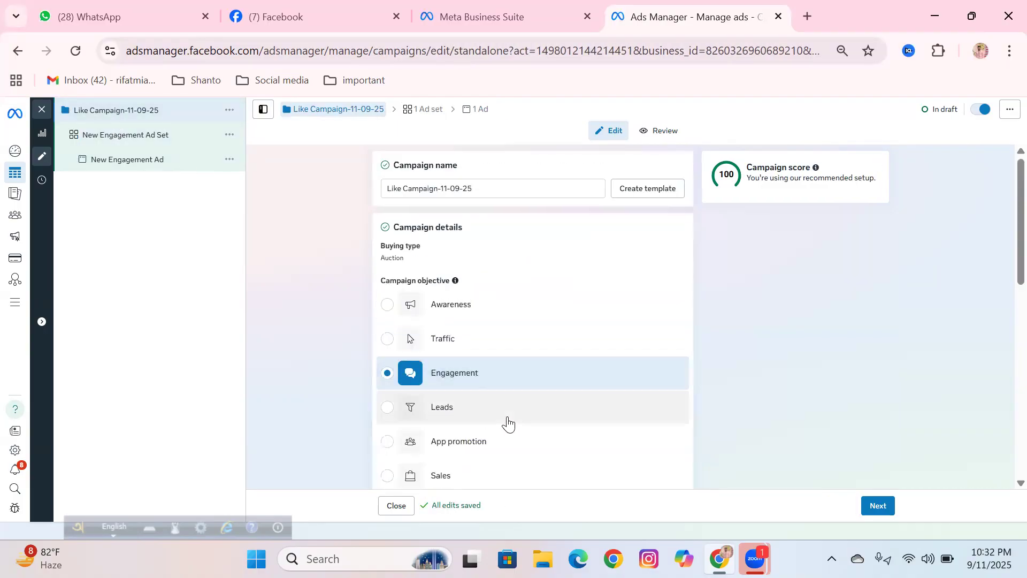
pyautogui.scroll(-7, 500, 380)
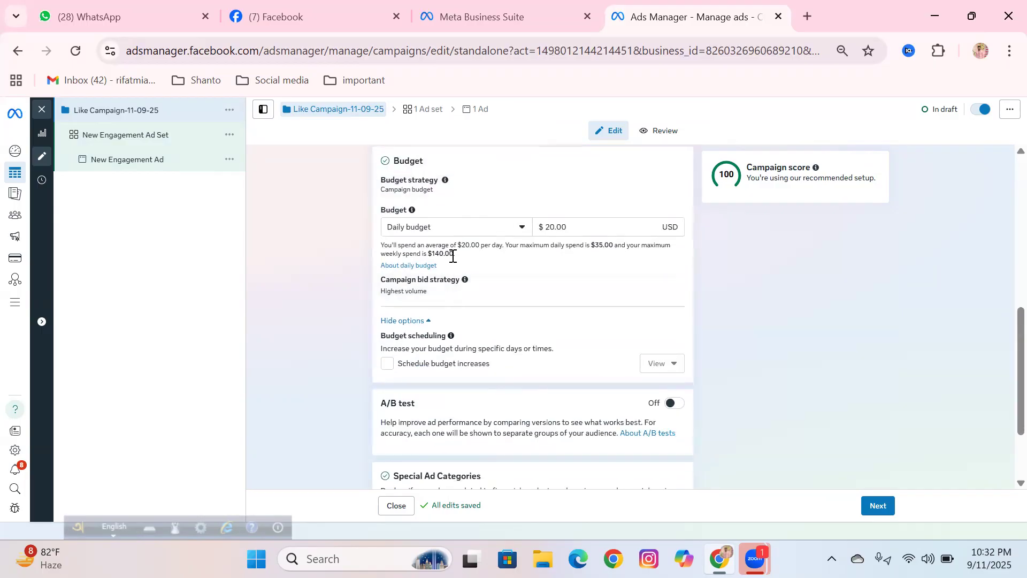
pyautogui.scroll(3, 451, 262)
pyautogui.scroll(-1, 452, 262)
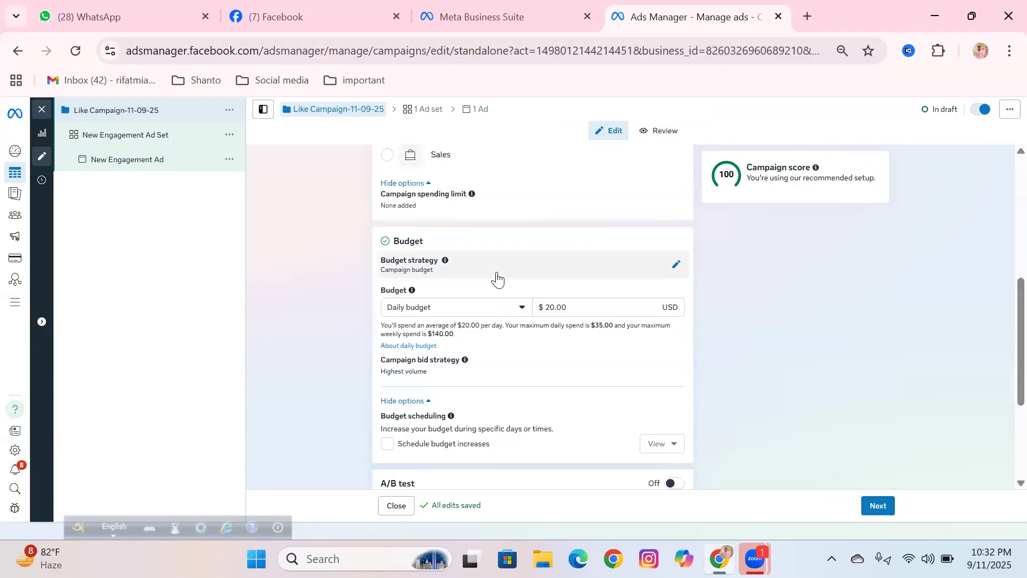
# Compare the two budget strategies by alternating between Ad set budget and Campaign budget, ending on Ad set budget.
pyautogui.click(676, 268)
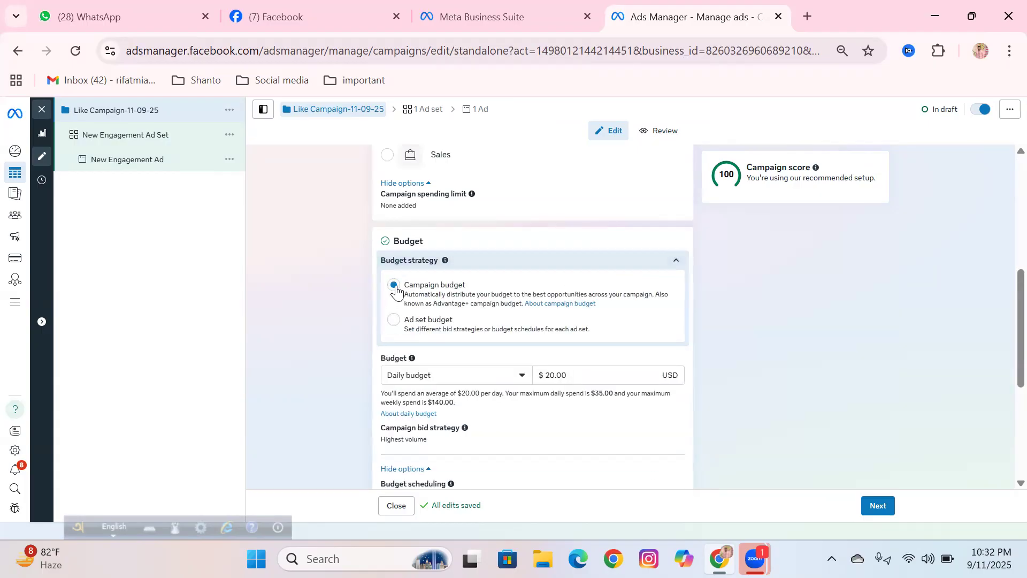
pyautogui.click(395, 320)
pyautogui.scroll(-2, 436, 297)
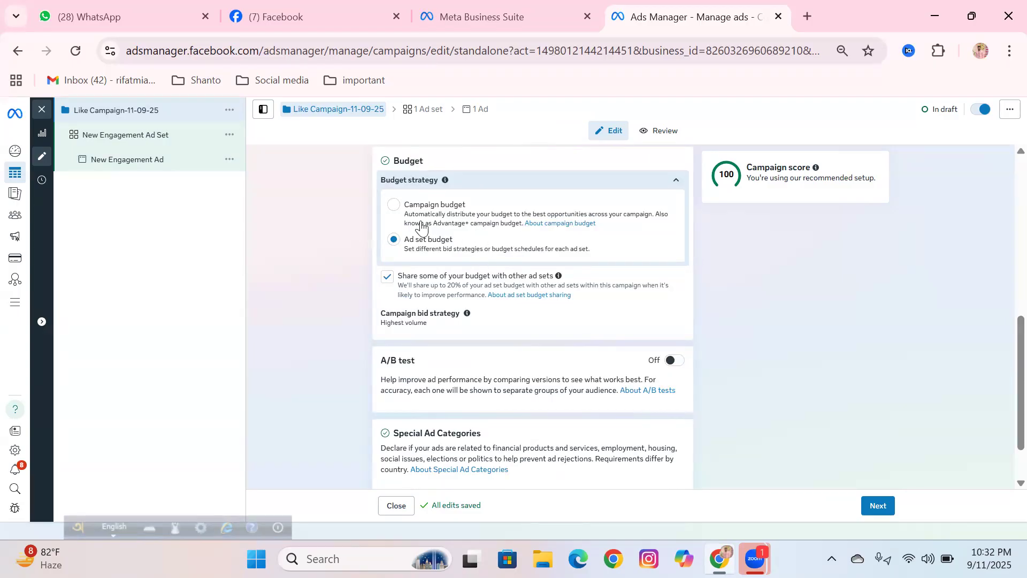
pyautogui.click(395, 207)
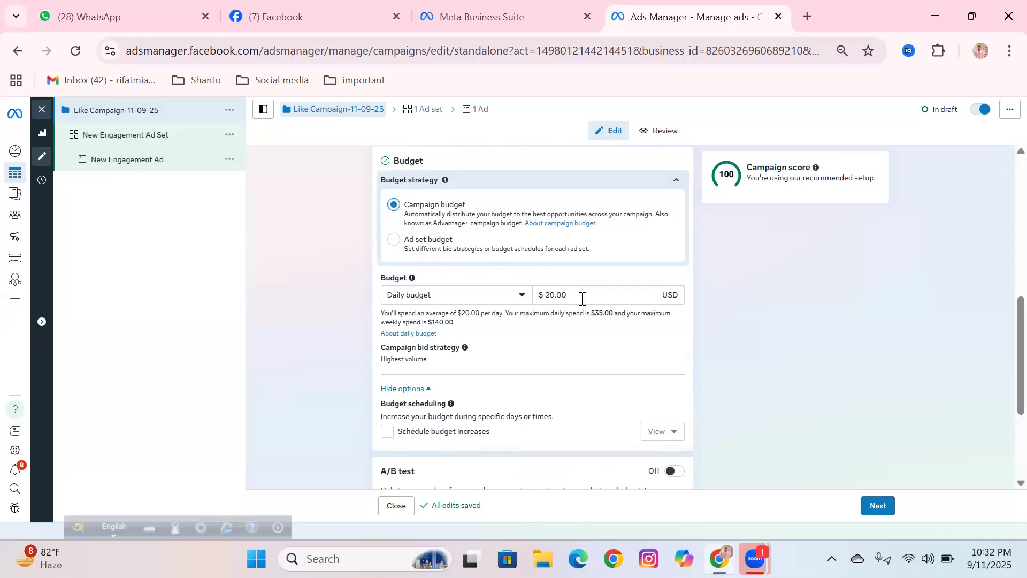
pyautogui.click(394, 239)
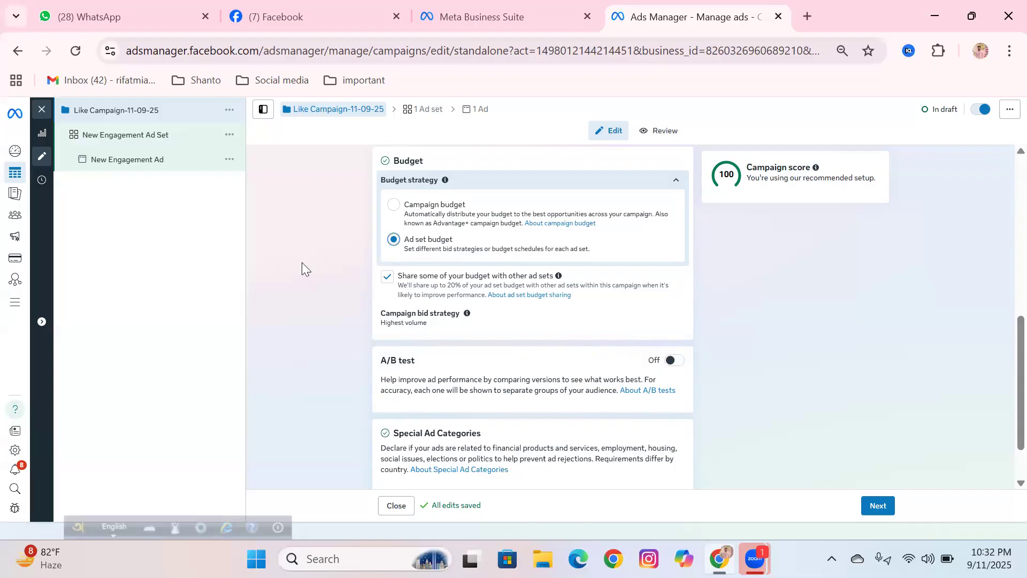
# Examine the budget, start date and end date settings offered at the ad set level.
pyautogui.click(143, 140)
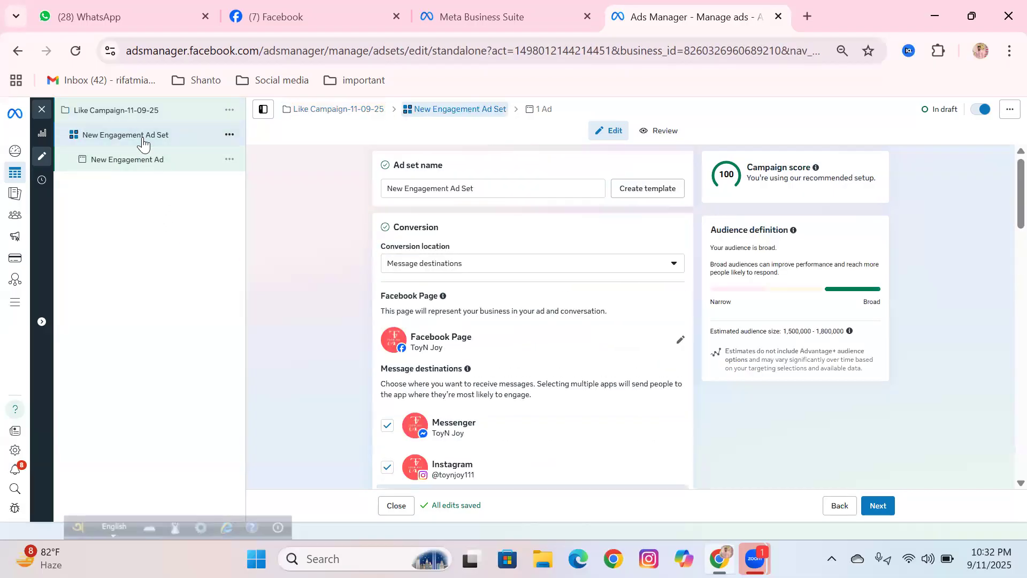
pyautogui.scroll(-15, 469, 299)
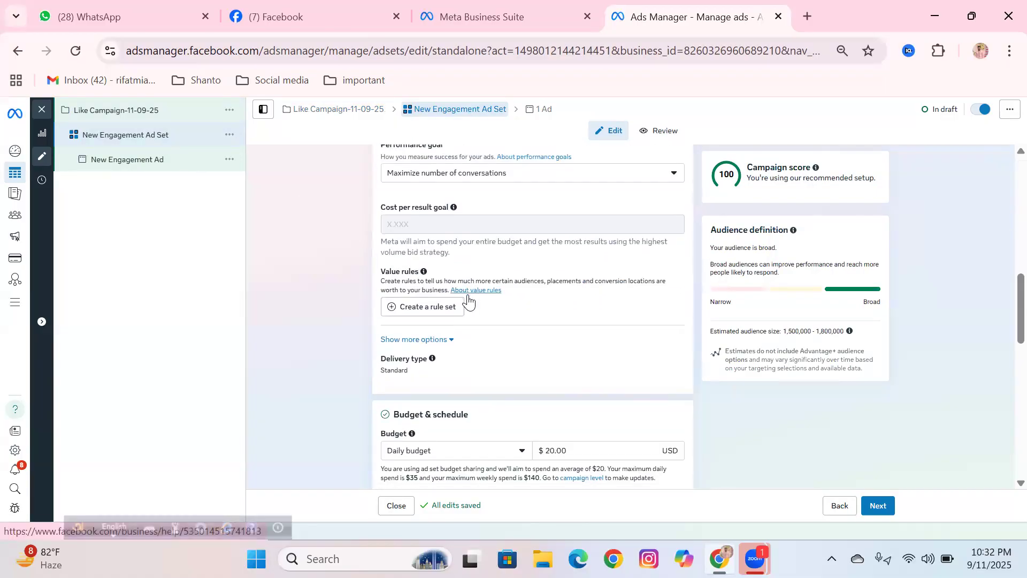
pyautogui.scroll(-3, 470, 300)
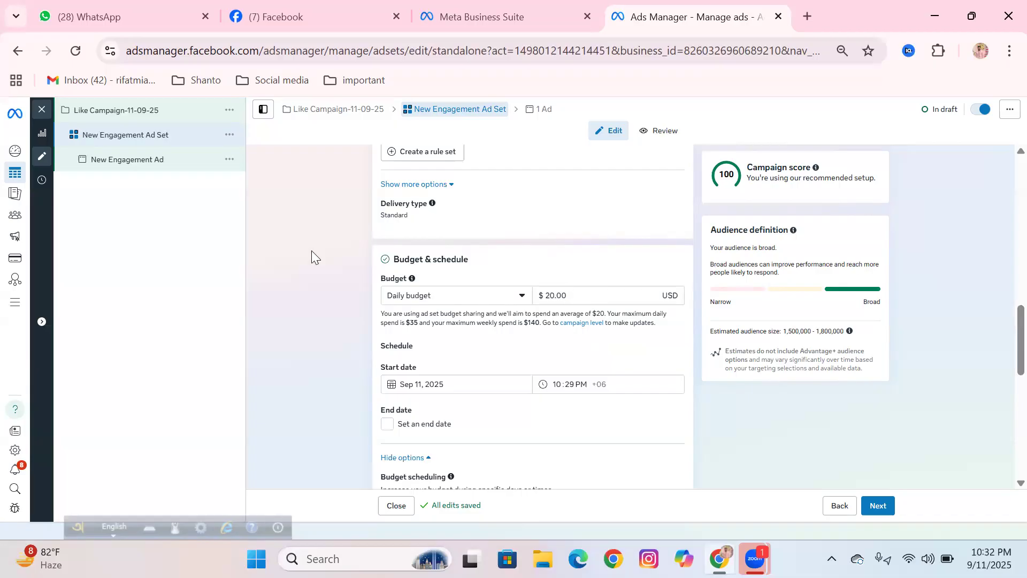
# Return to the Like Campaign-11-09-25 settings and switch the budget strategy to Campaign budget.
pyautogui.click(186, 116)
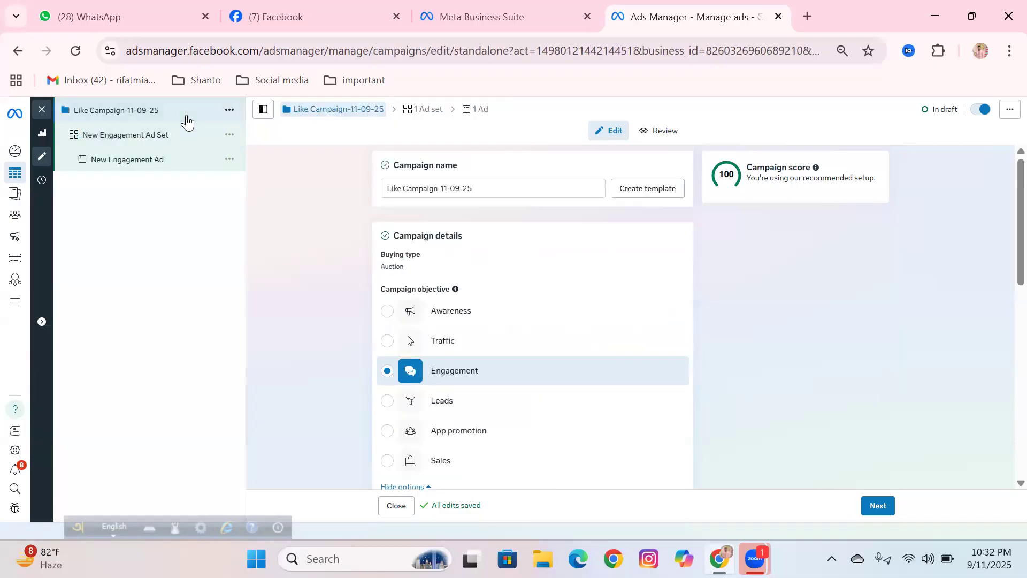
pyautogui.scroll(-7, 607, 417)
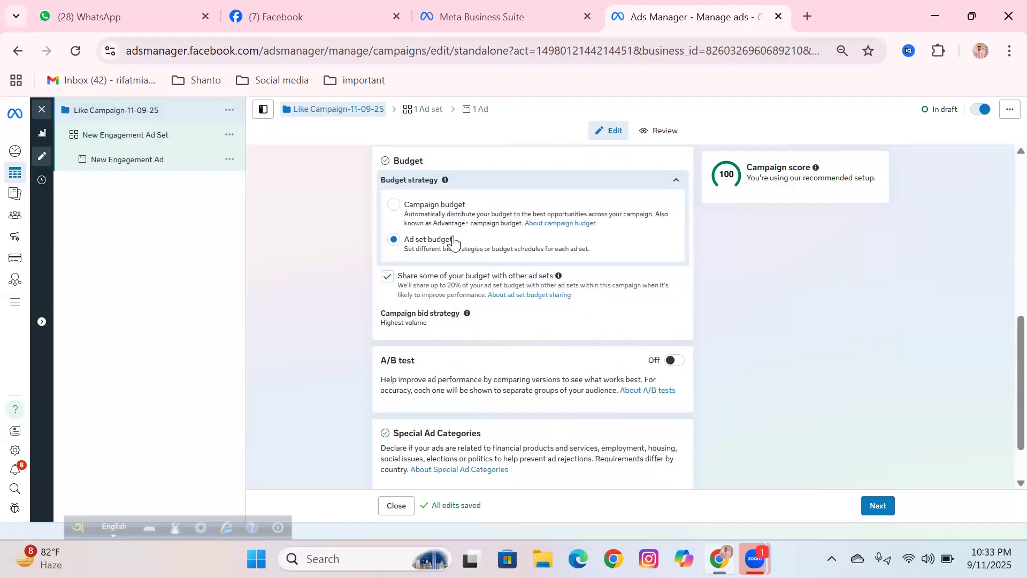
pyautogui.click(398, 207)
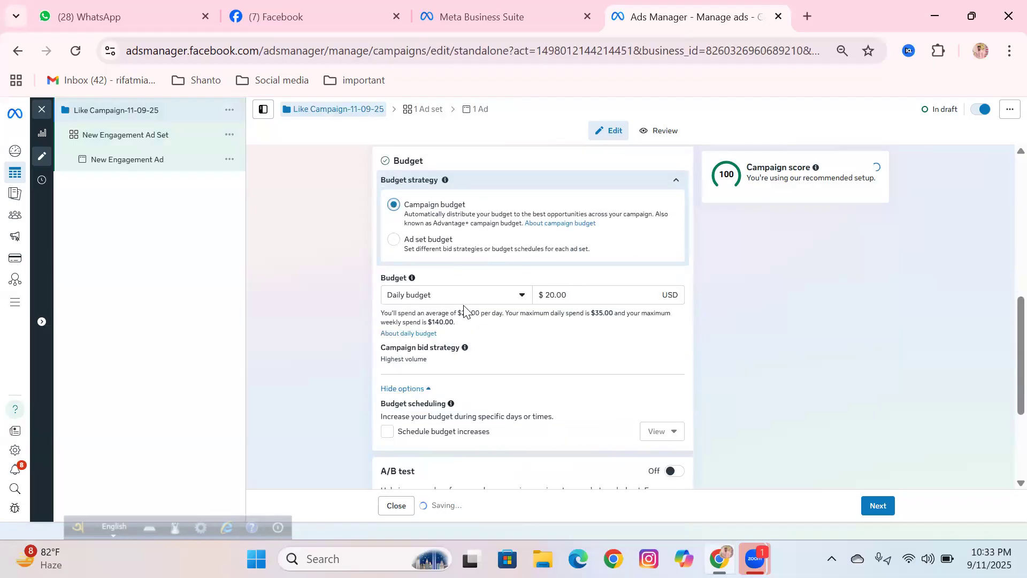
# Check the campaign's budget type options, keep Daily budget, and set the amount to $1.00.
pyautogui.click(484, 299)
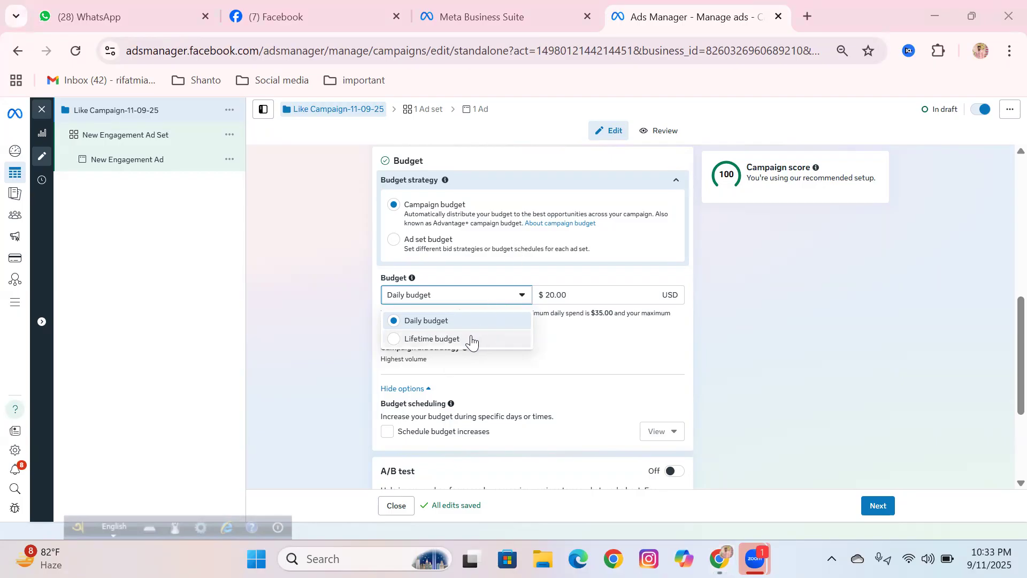
pyautogui.click(574, 298)
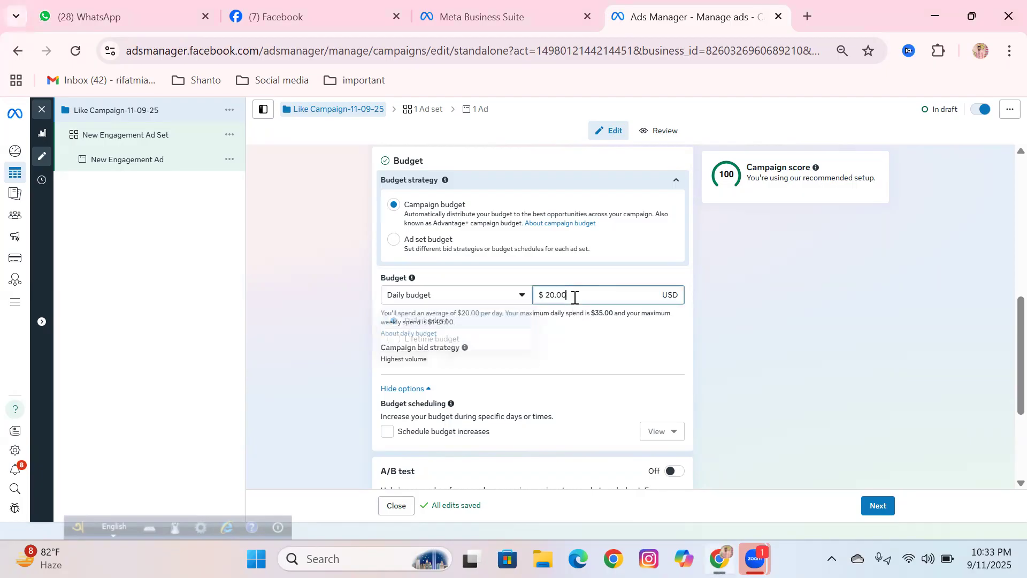
pyautogui.press('BackSpace')
pyautogui.press('BackSpace')
pyautogui.press('BackSpace')
pyautogui.press('BackSpace')
pyautogui.press('BackSpace')
pyautogui.write('1')
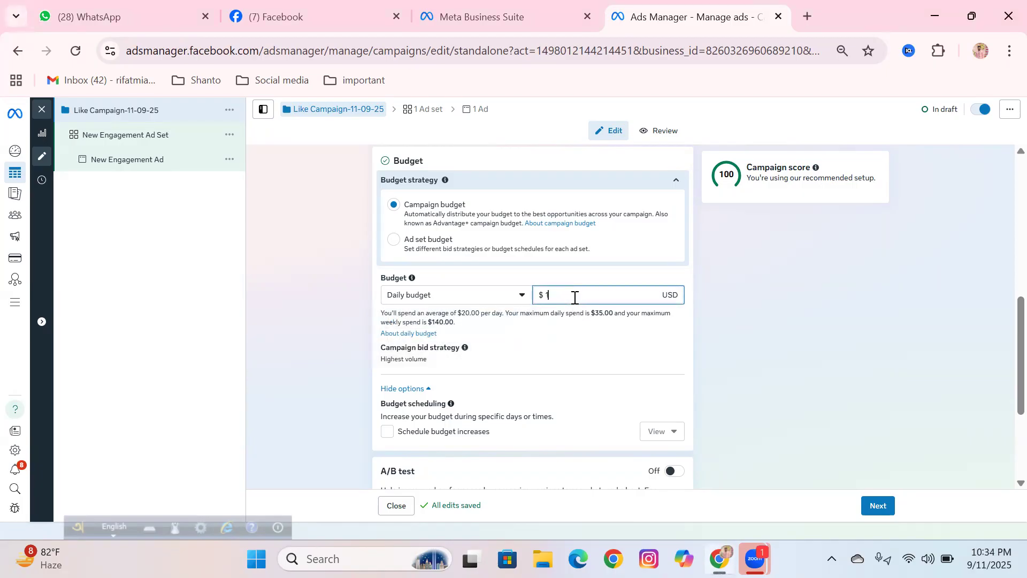
pyautogui.click(603, 337)
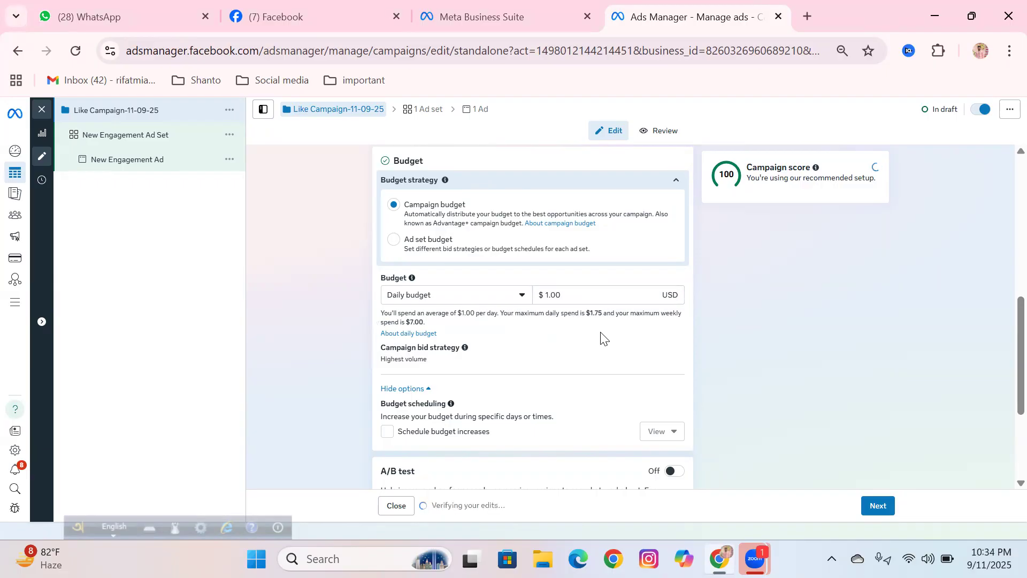
# Look over the campaign's budget, budget scheduling, A/B test and Special Ad Categories settings.
pyautogui.scroll(-3, 601, 336)
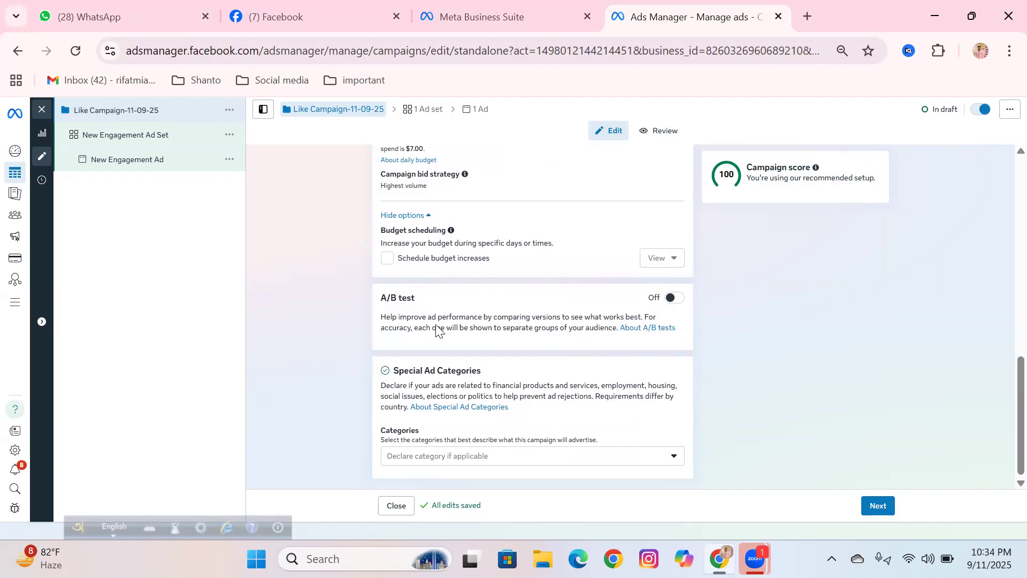
pyautogui.click(178, 147)
pyautogui.click(172, 119)
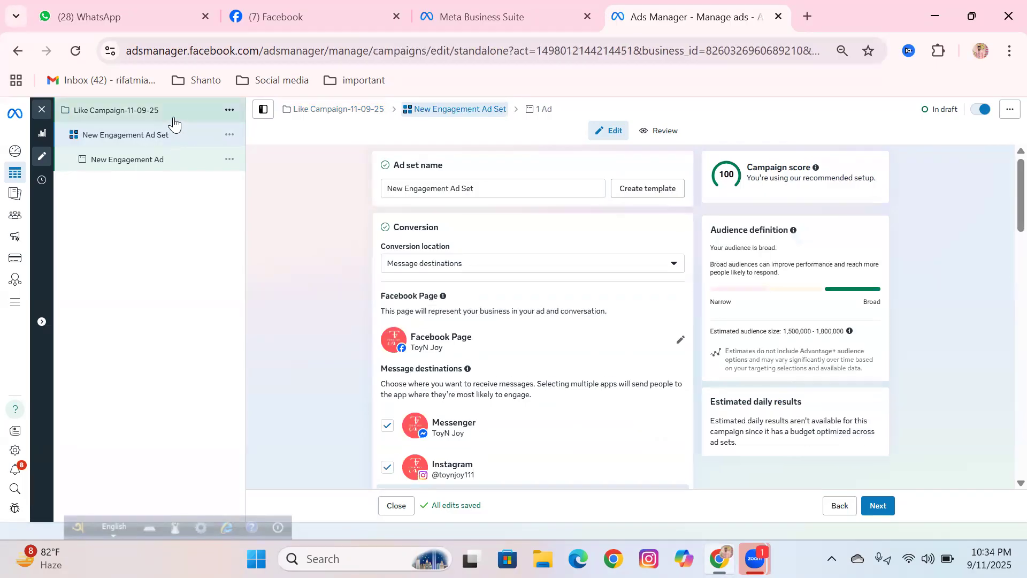
pyautogui.scroll(-10, 524, 358)
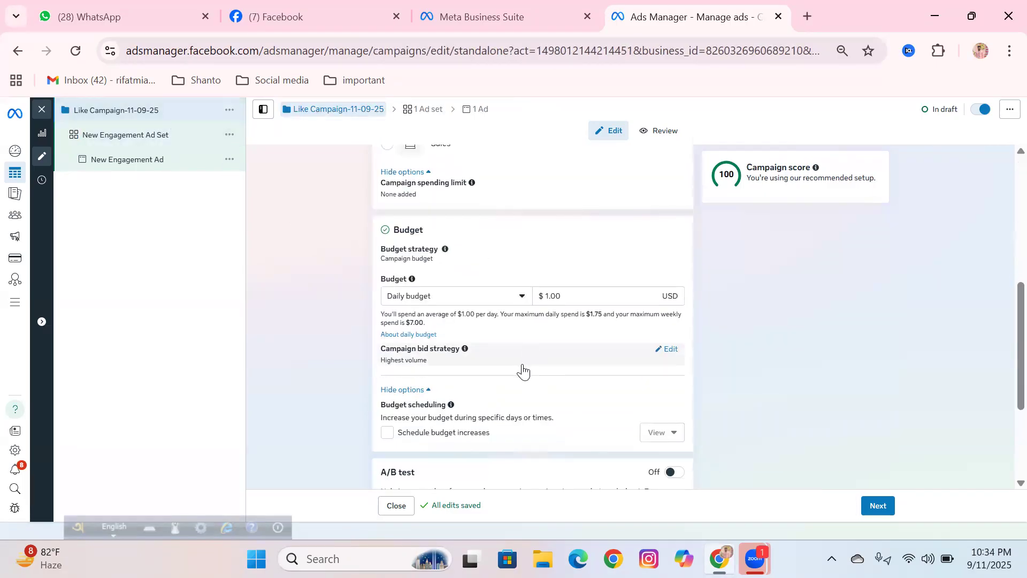
pyautogui.scroll(2, 535, 273)
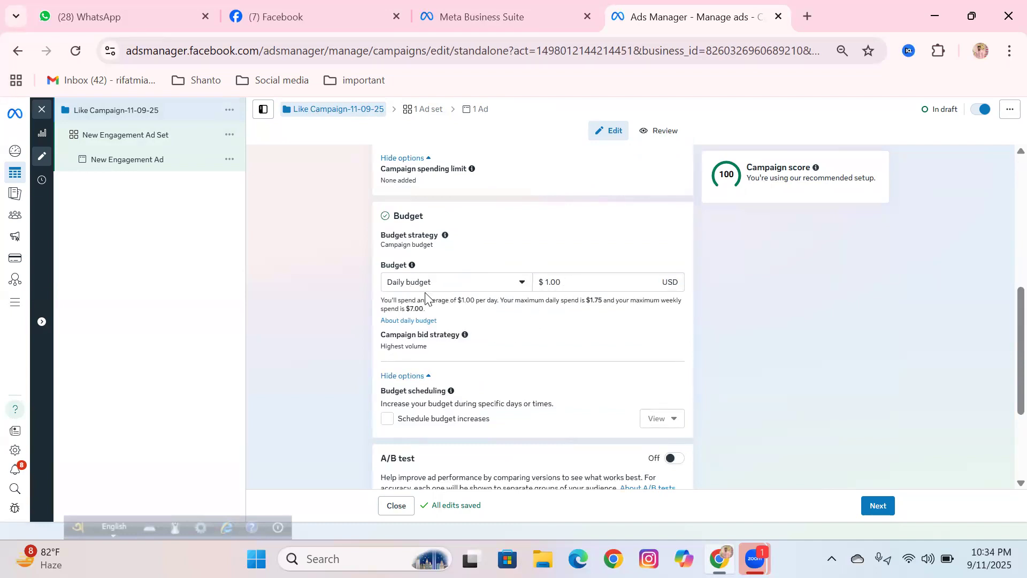
pyautogui.scroll(-3, 436, 316)
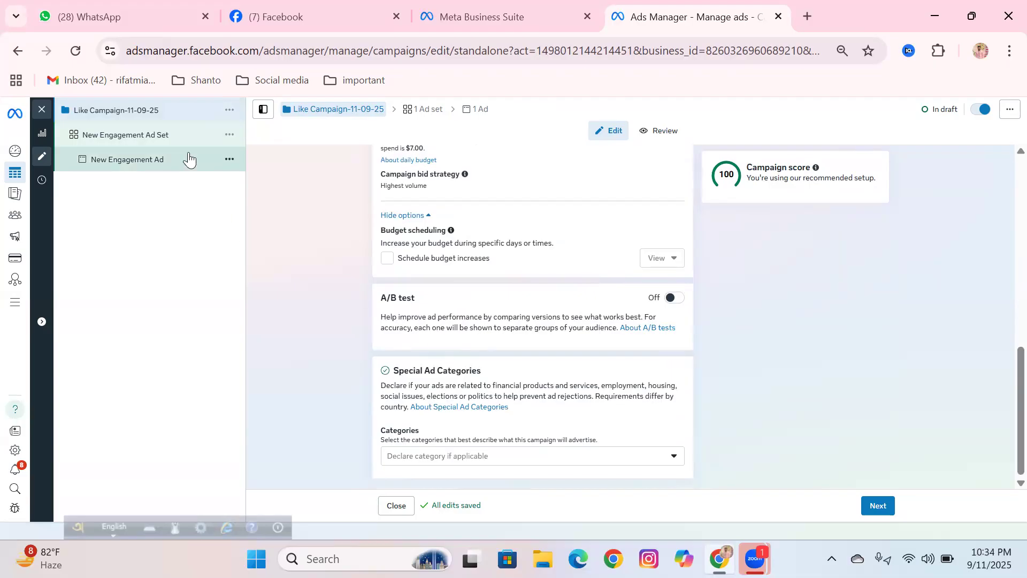
# Examine the conversion location options available for New Engagement Ad Set.
pyautogui.click(183, 138)
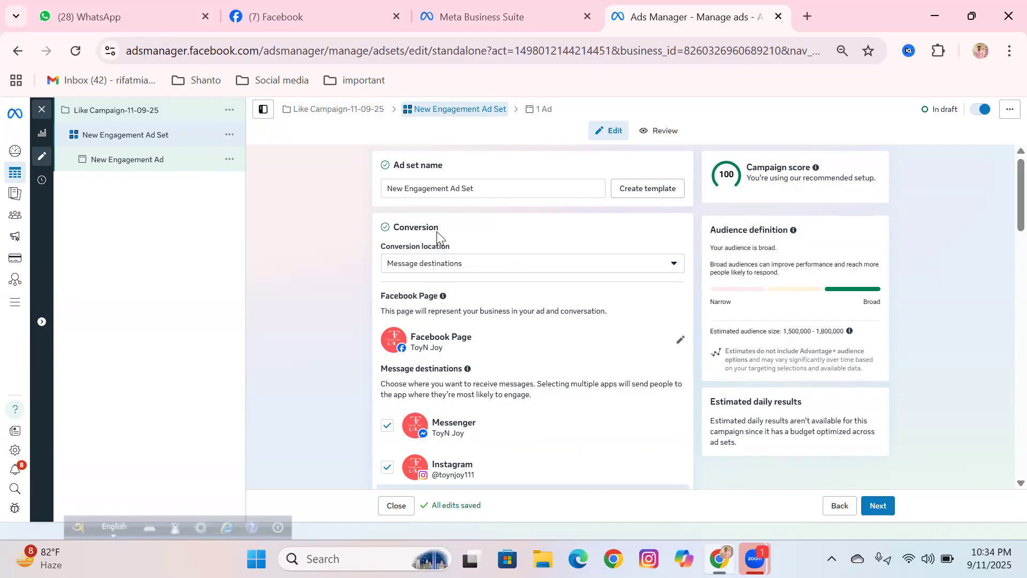
pyautogui.click(503, 271)
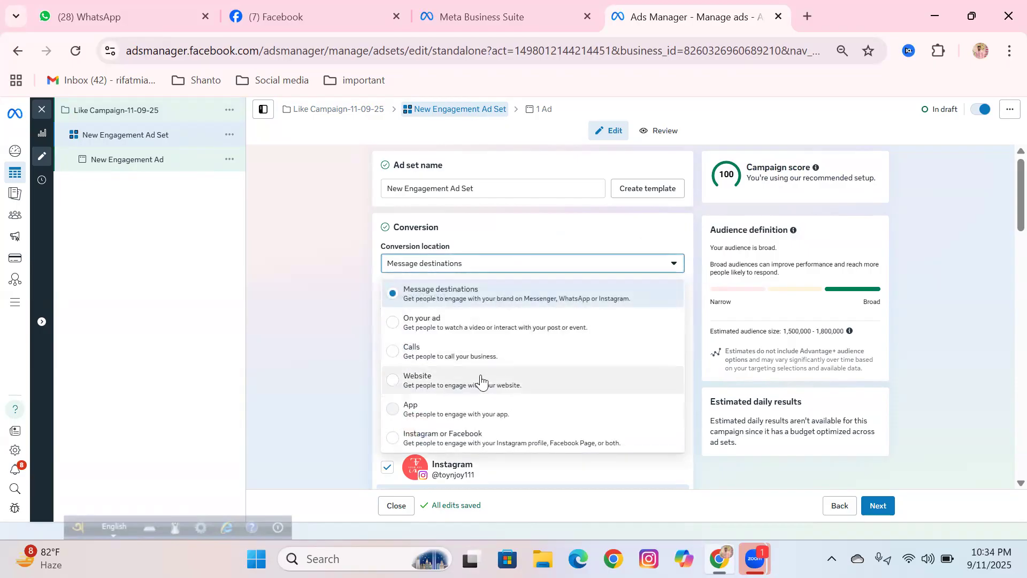
pyautogui.scroll(-2, 719, 329)
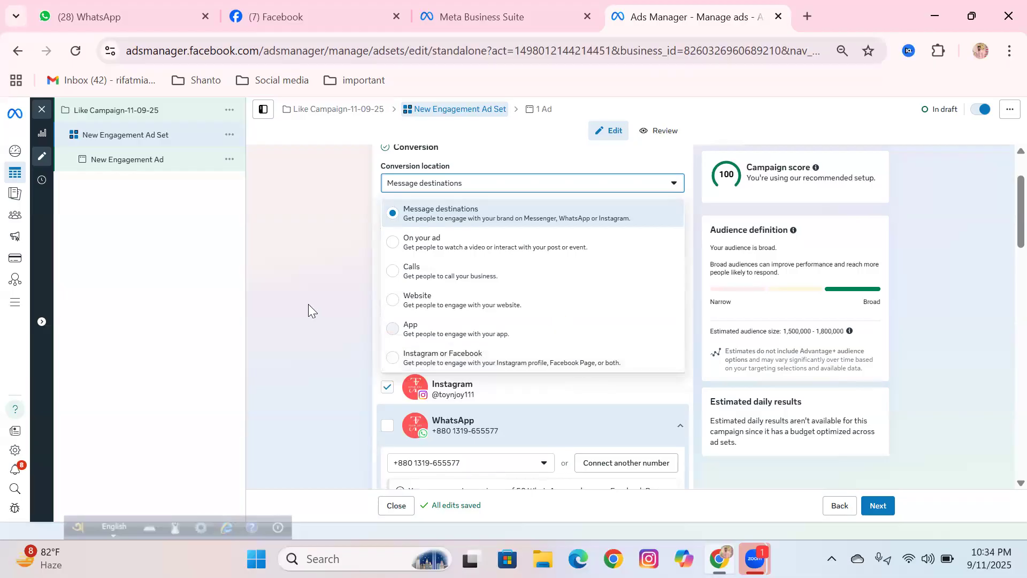
pyautogui.click(322, 302)
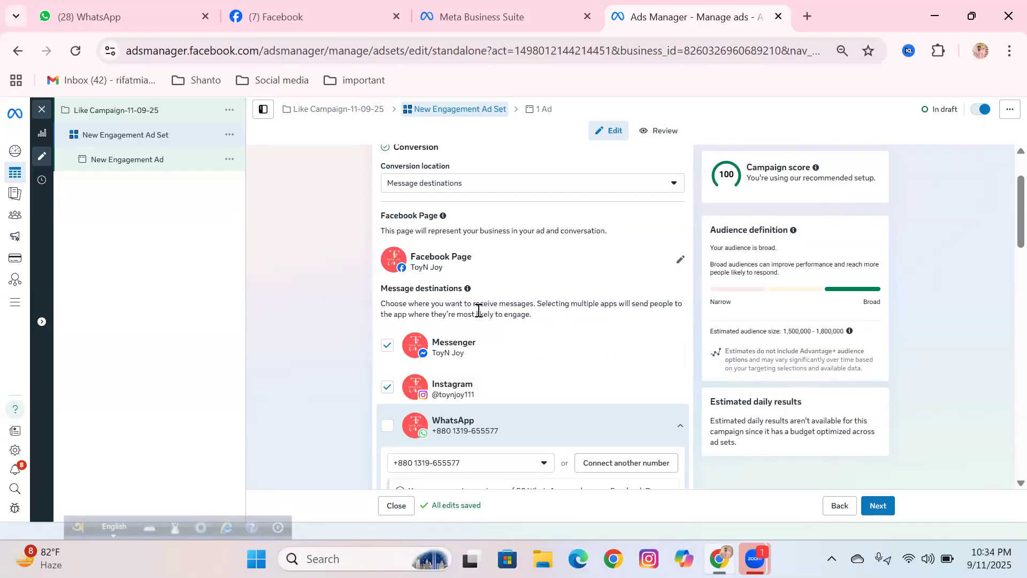
# Examine the performance goal options offered while the conversion location is Message destinations.
pyautogui.scroll(-6, 501, 350)
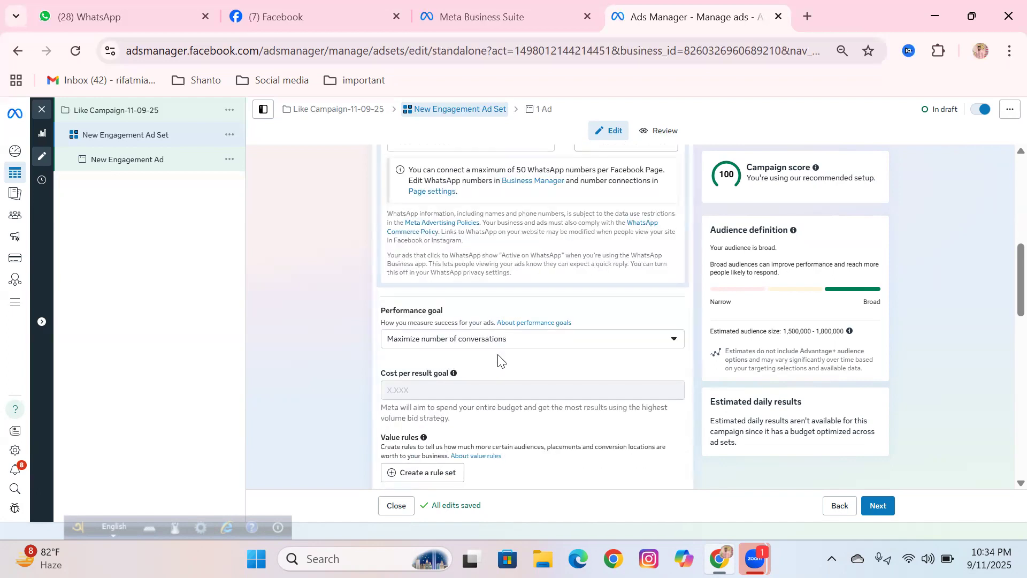
pyautogui.click(498, 343)
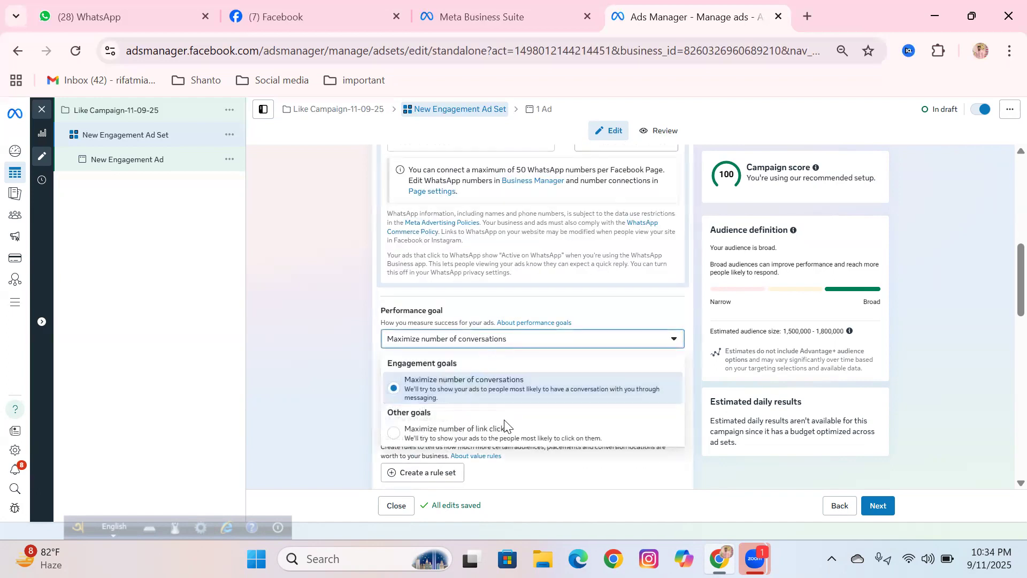
pyautogui.scroll(-3, 642, 365)
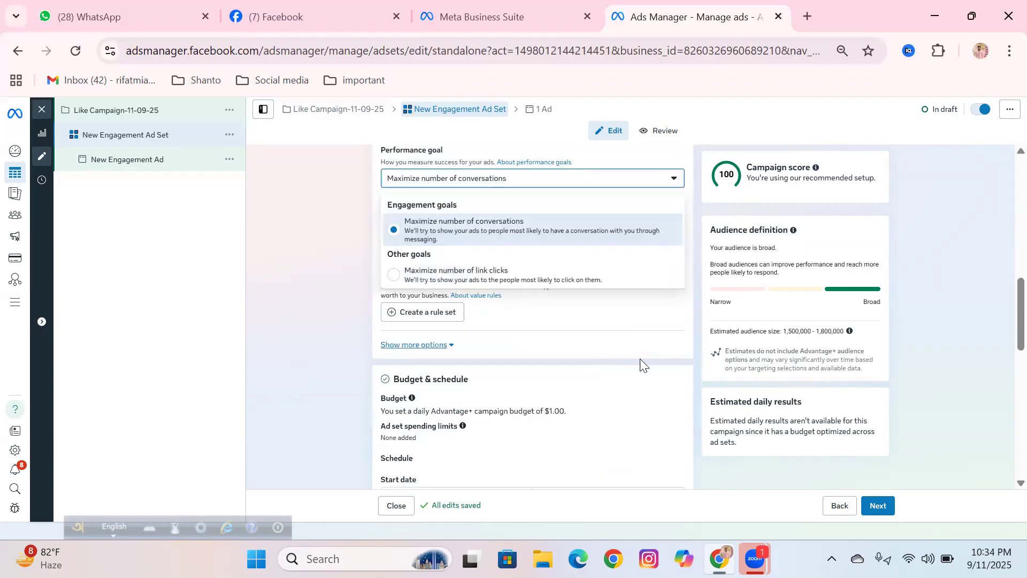
pyautogui.scroll(2, 583, 353)
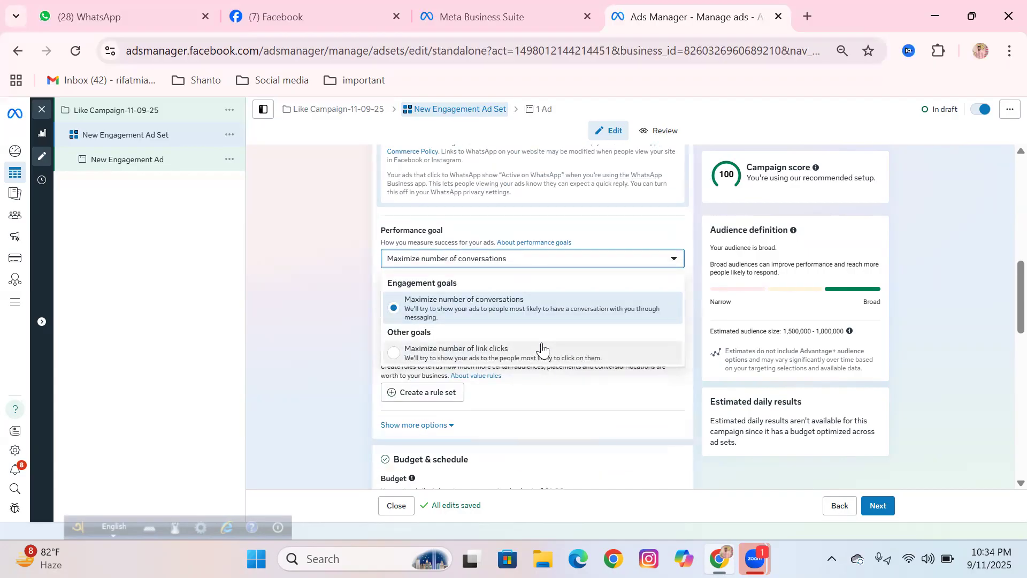
pyautogui.click(345, 293)
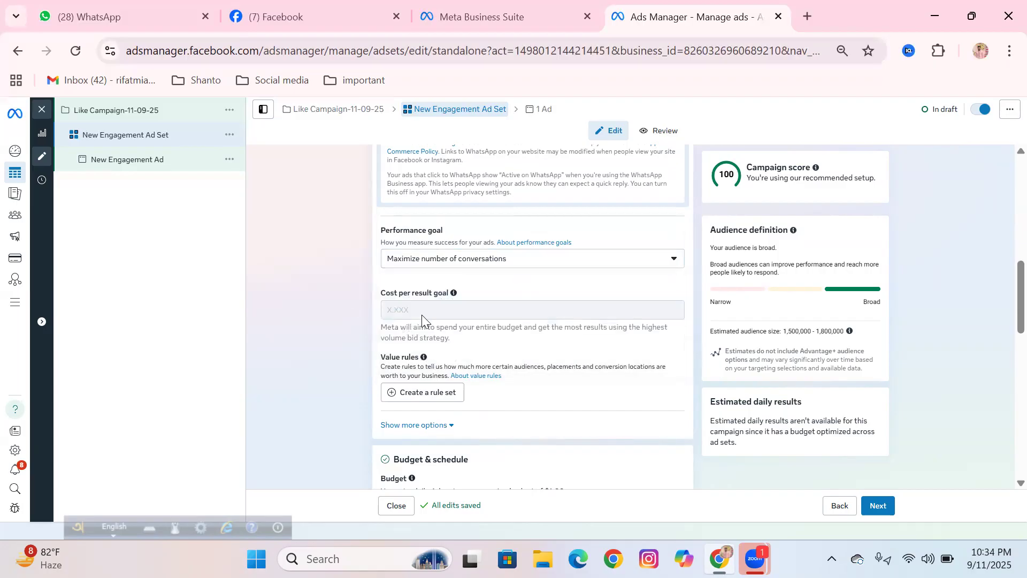
# Set the ad set's conversion location to Instagram or Facebook.
pyautogui.scroll(10, 422, 314)
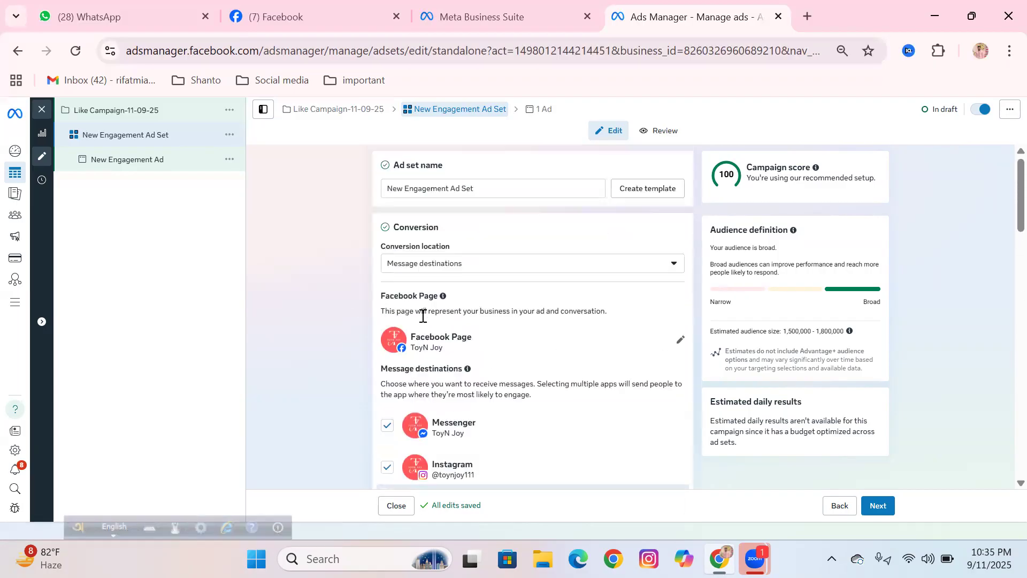
pyautogui.click(459, 269)
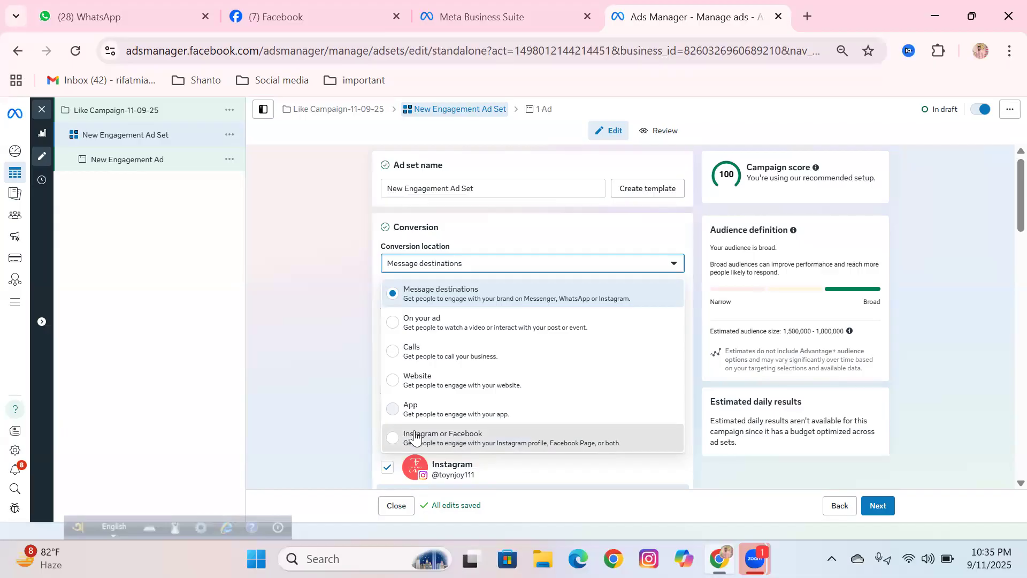
pyautogui.click(453, 441)
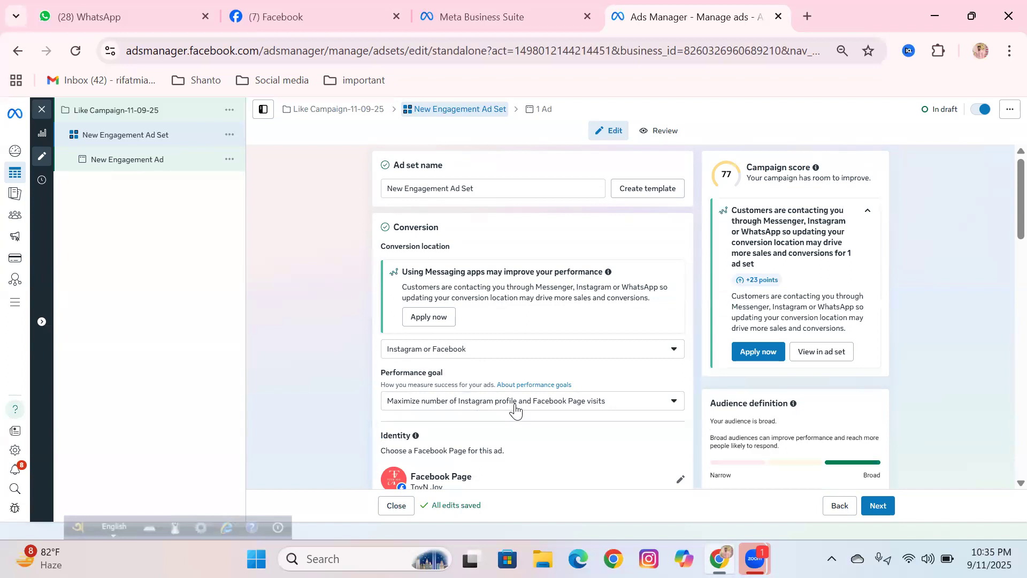
# Expand the additional conversion options and look over the ad set's destination, cost per result goal and value rules settings.
pyautogui.scroll(-6, 515, 409)
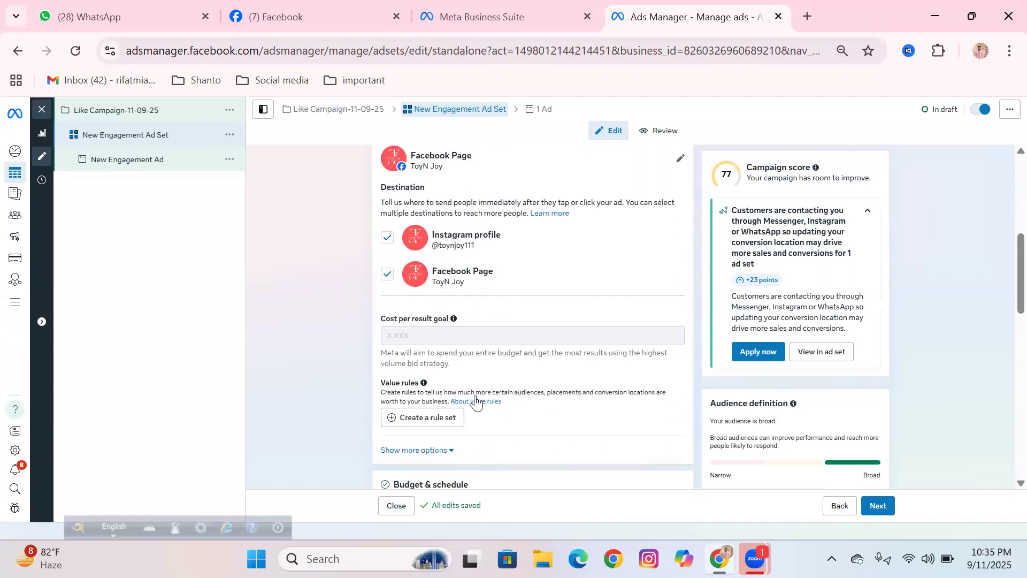
pyautogui.scroll(-2, 476, 402)
pyautogui.click(419, 370)
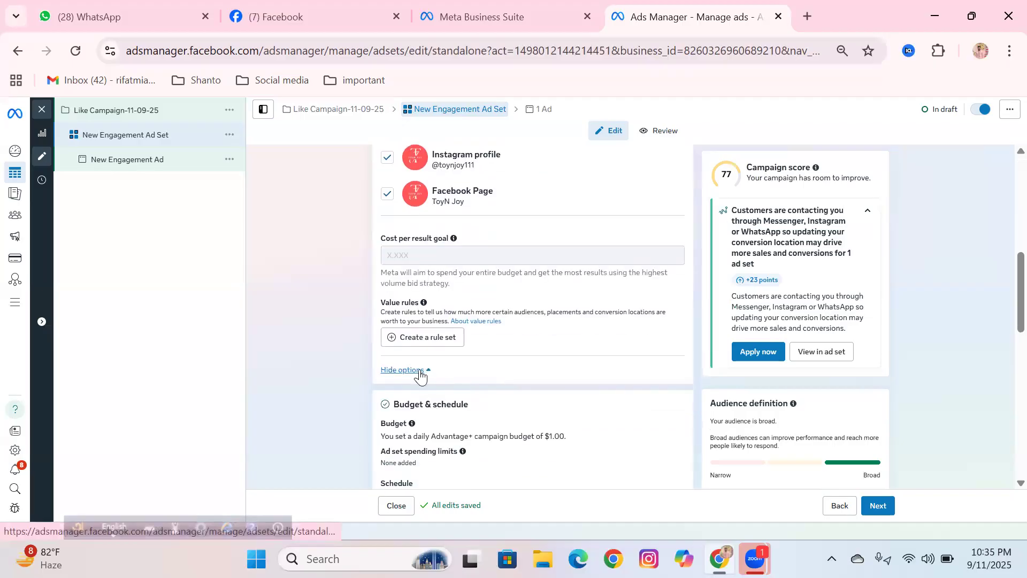
pyautogui.scroll(2, 443, 358)
pyautogui.scroll(-2, 446, 364)
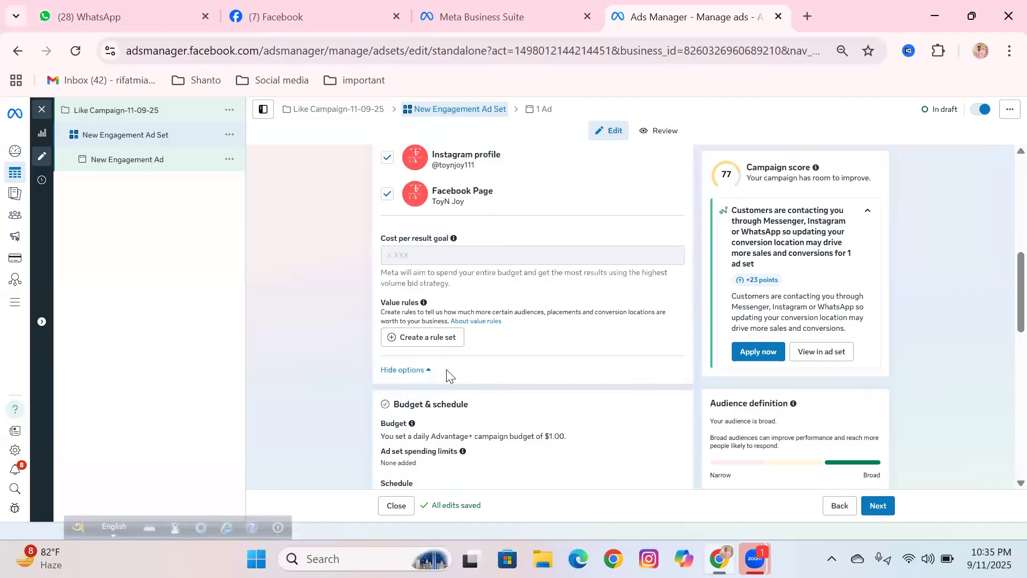
pyautogui.scroll(-4, 452, 385)
pyautogui.scroll(10, 448, 386)
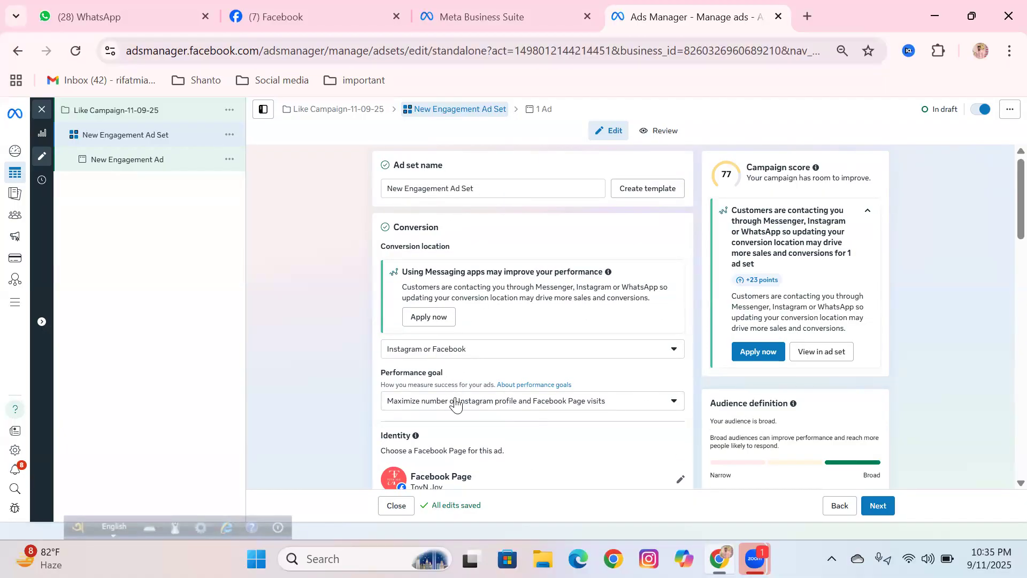
# Review the conversion location choices again, leaving Instagram or Facebook selected.
pyautogui.click(455, 353)
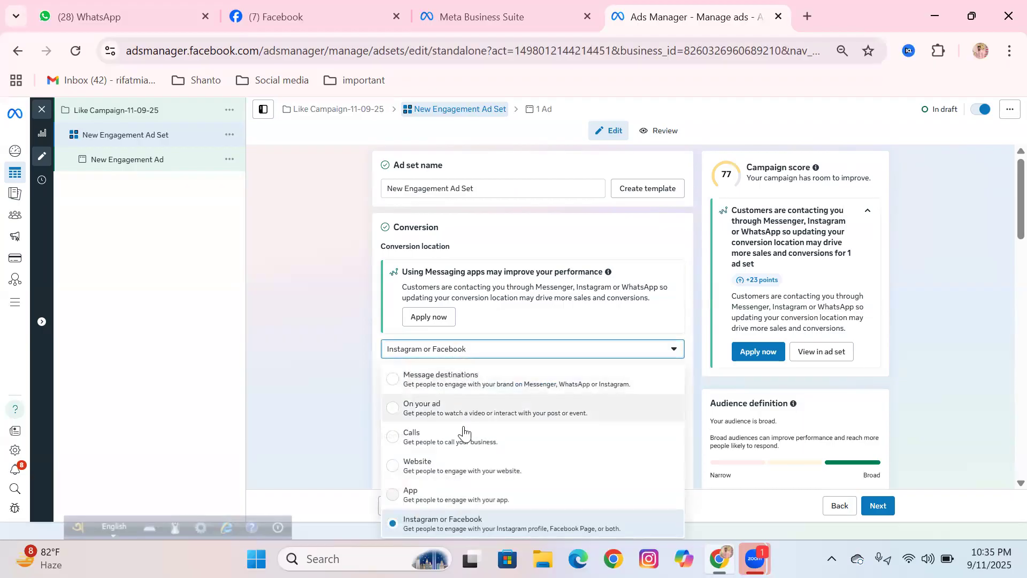
pyautogui.click(342, 317)
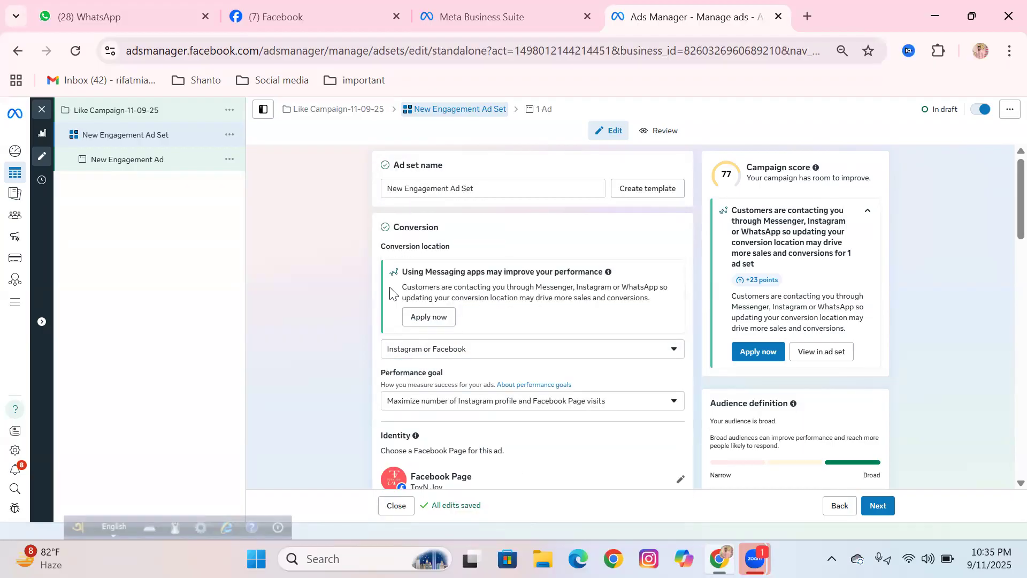
pyautogui.scroll(-3, 425, 289)
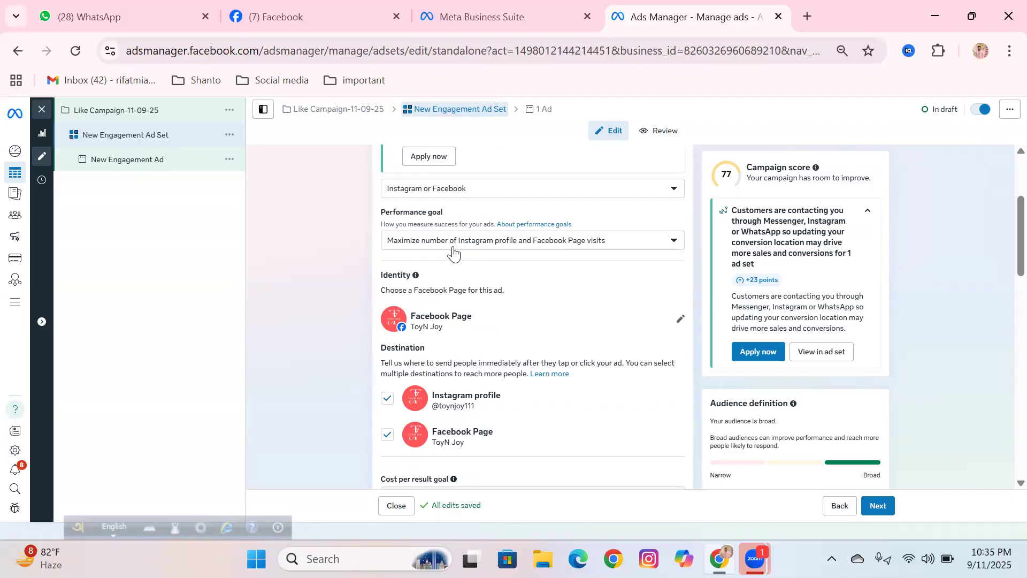
pyautogui.scroll(2, 453, 250)
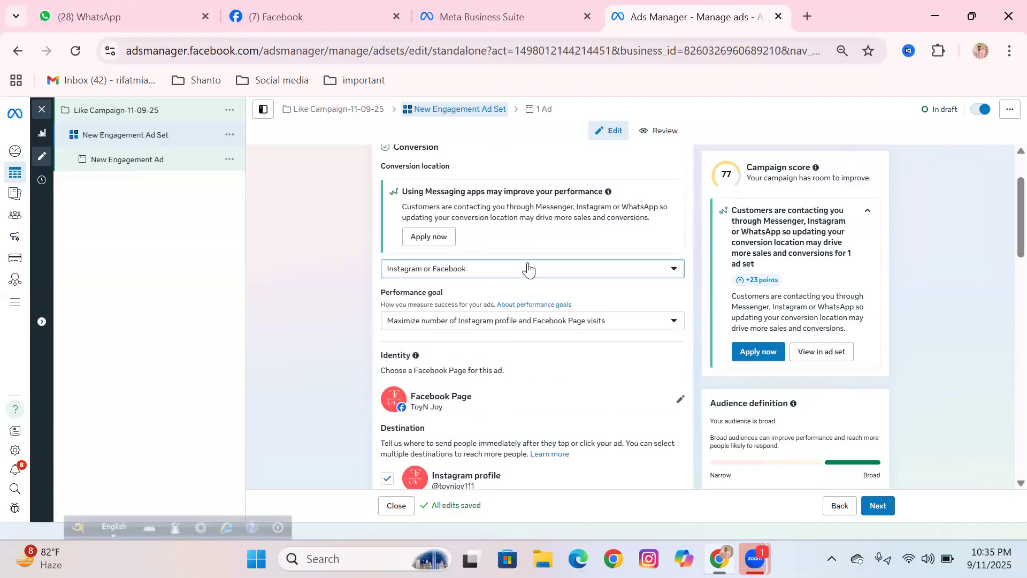
pyautogui.click(525, 268)
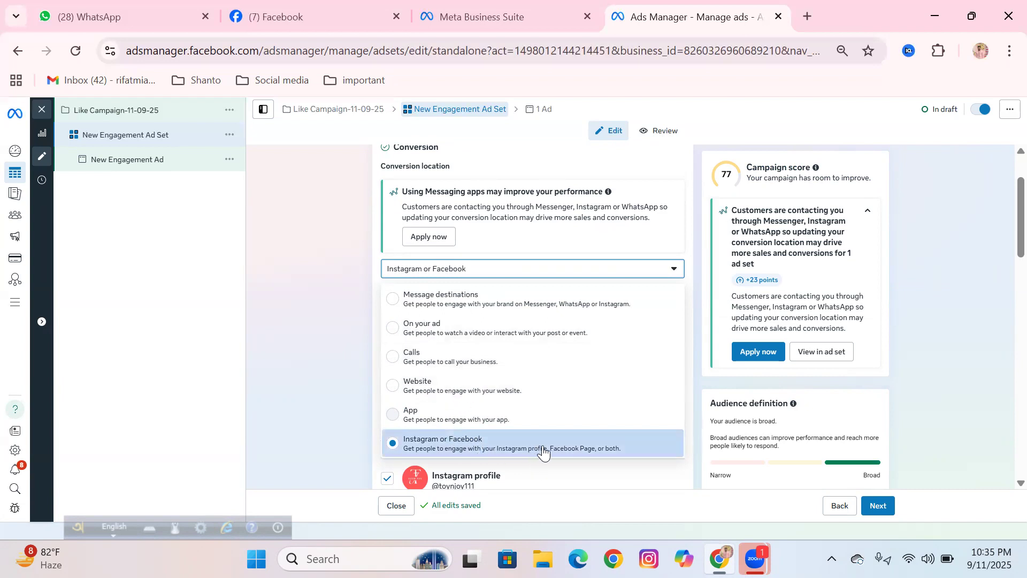
pyautogui.click(291, 333)
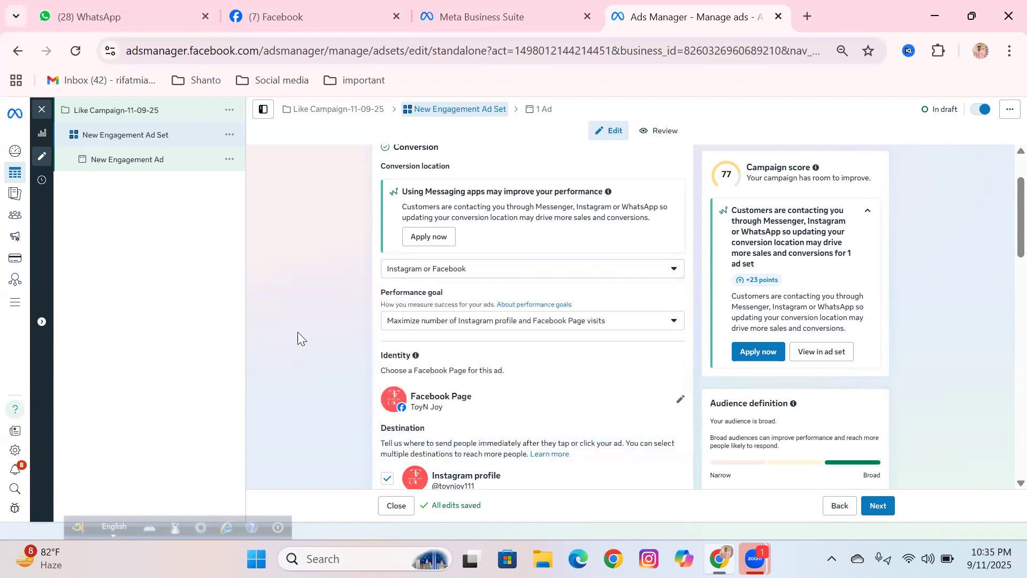
# Set the ad set's performance goal to Maximize number of Page likes and recheck the conversion location and performance goal choices.
pyautogui.click(423, 324)
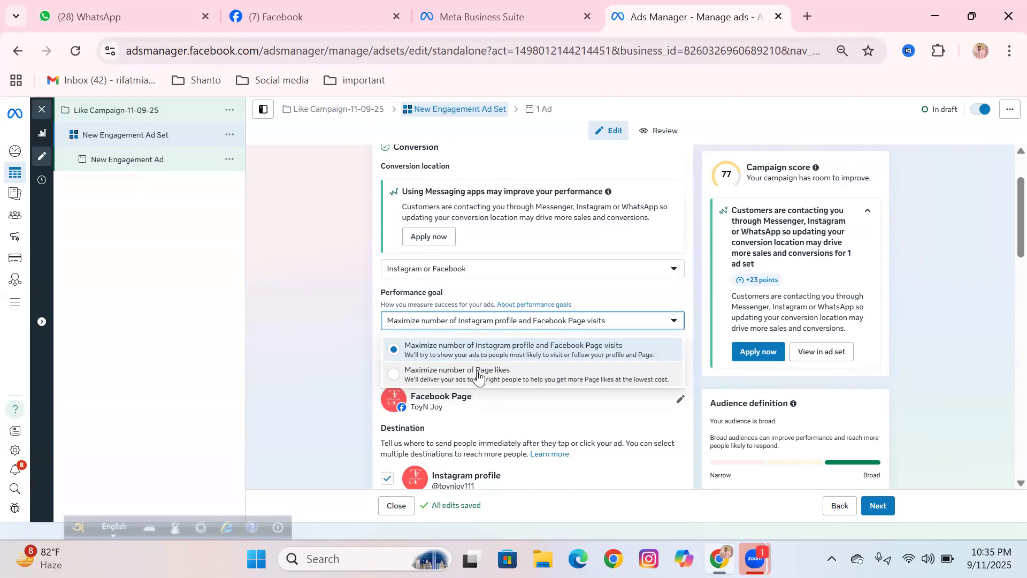
pyautogui.click(398, 378)
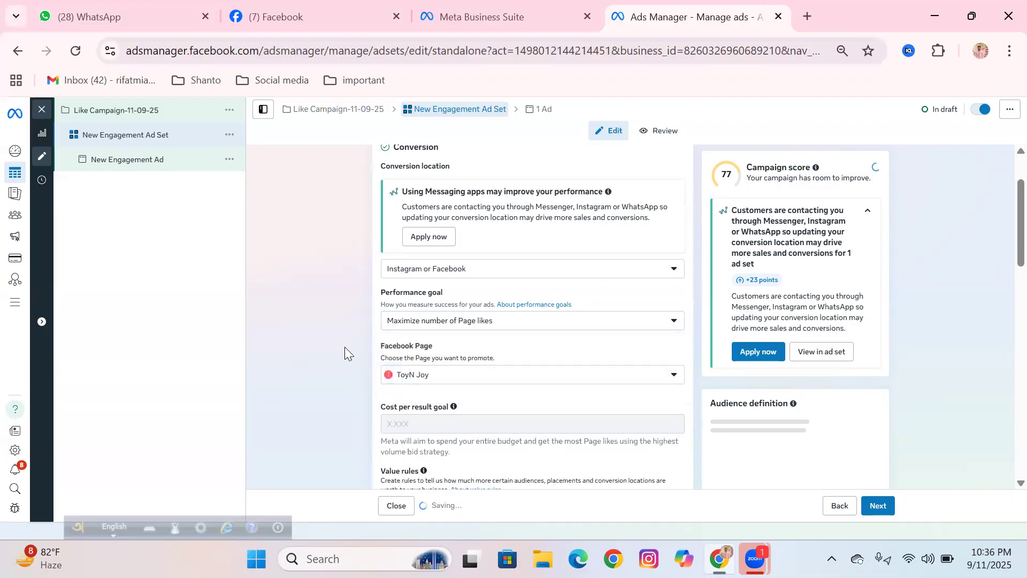
pyautogui.click(423, 270)
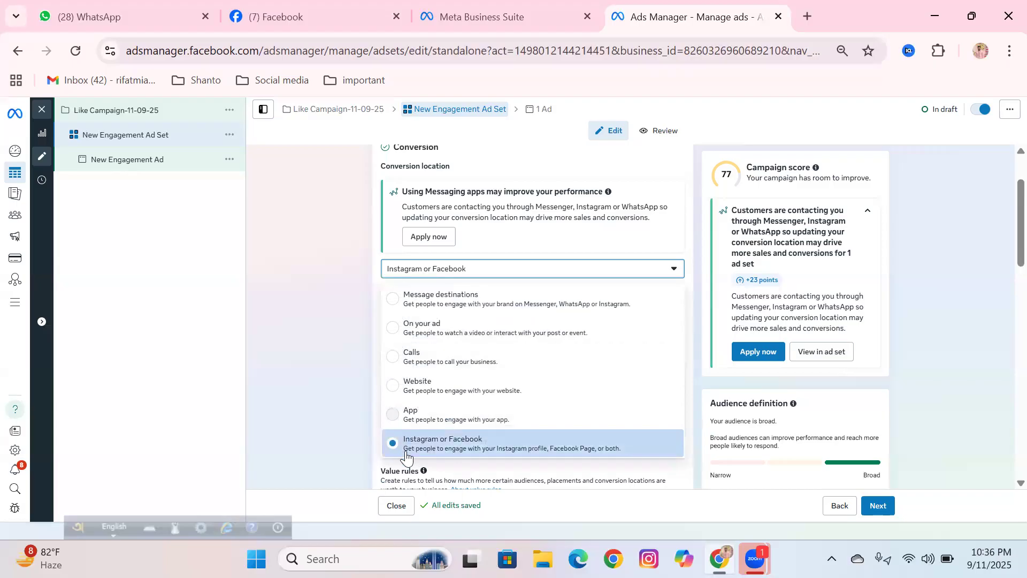
pyautogui.click(329, 284)
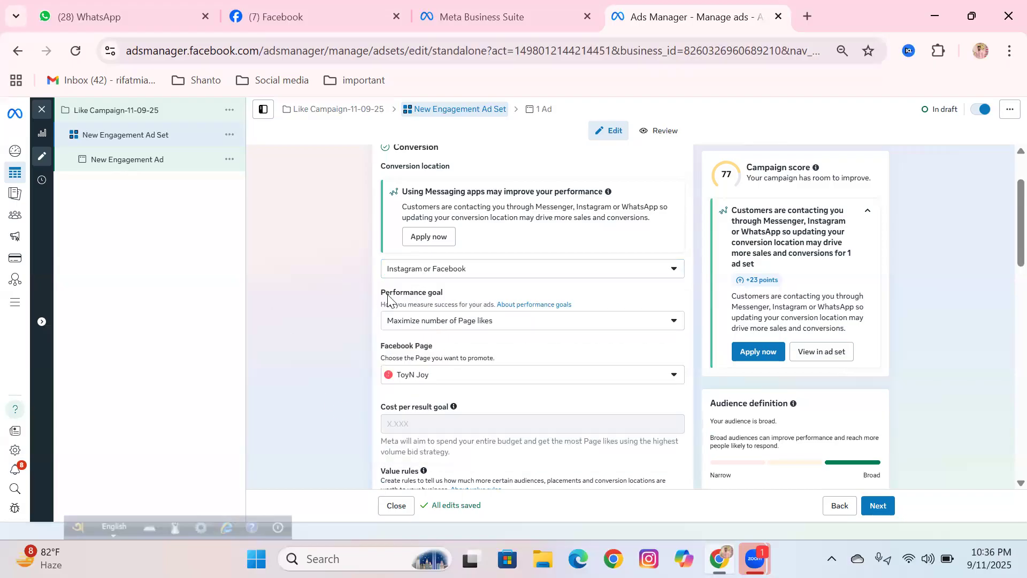
pyautogui.click(402, 326)
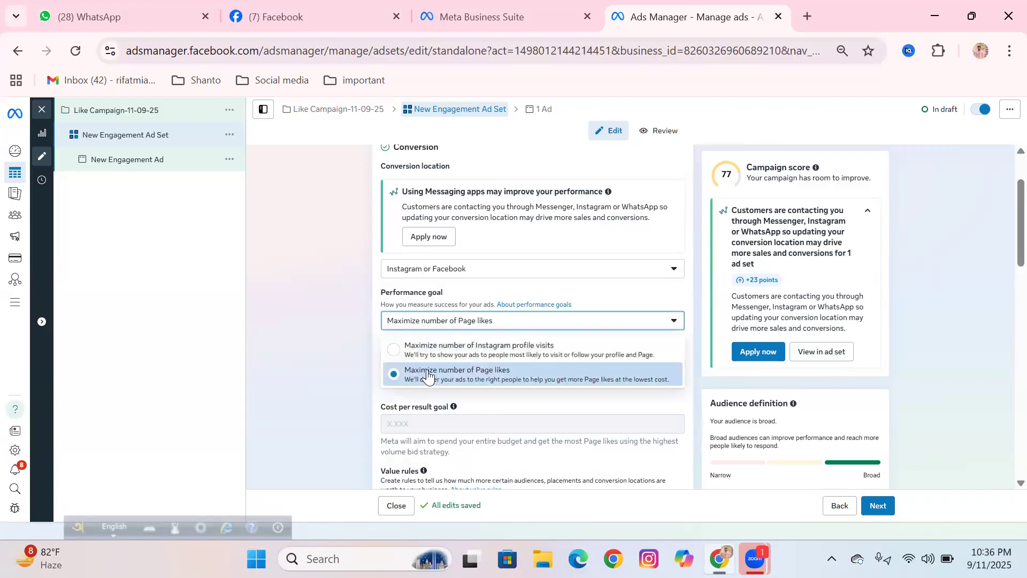
pyautogui.click(338, 319)
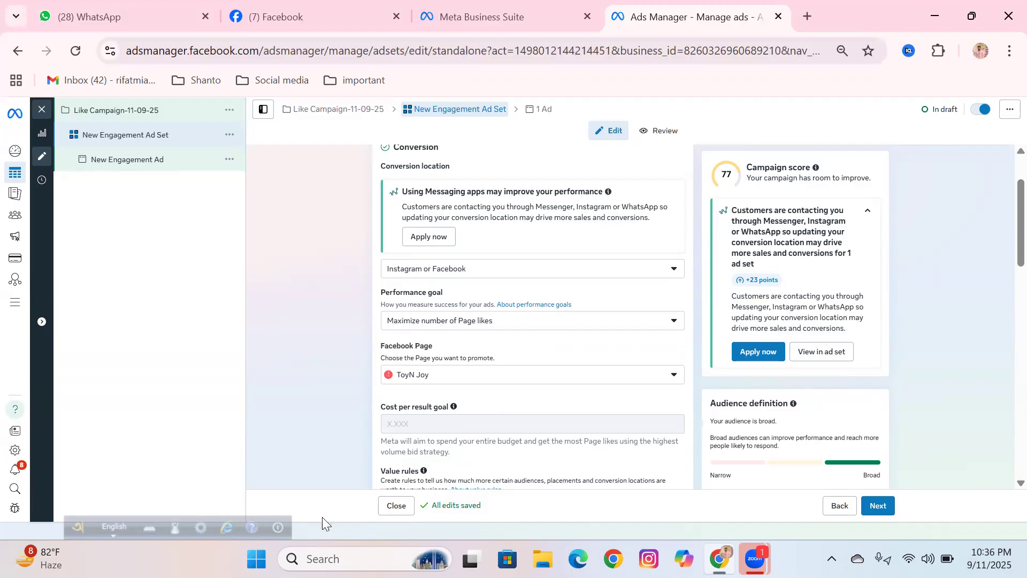
# Select ToyN Joy under Technical It Practice as the Facebook Page to promote.
pyautogui.scroll(-3, 350, 352)
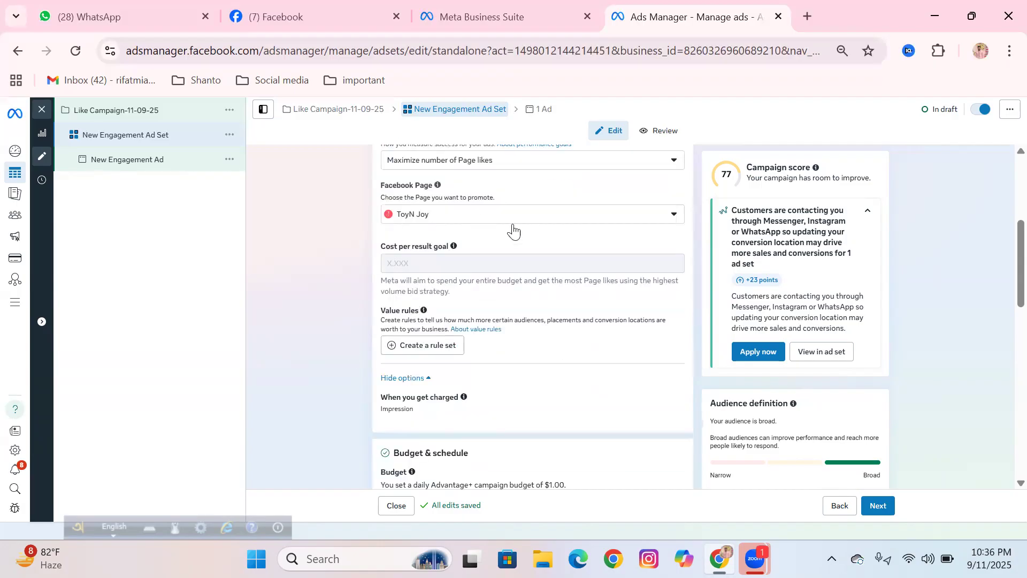
pyautogui.click(581, 221)
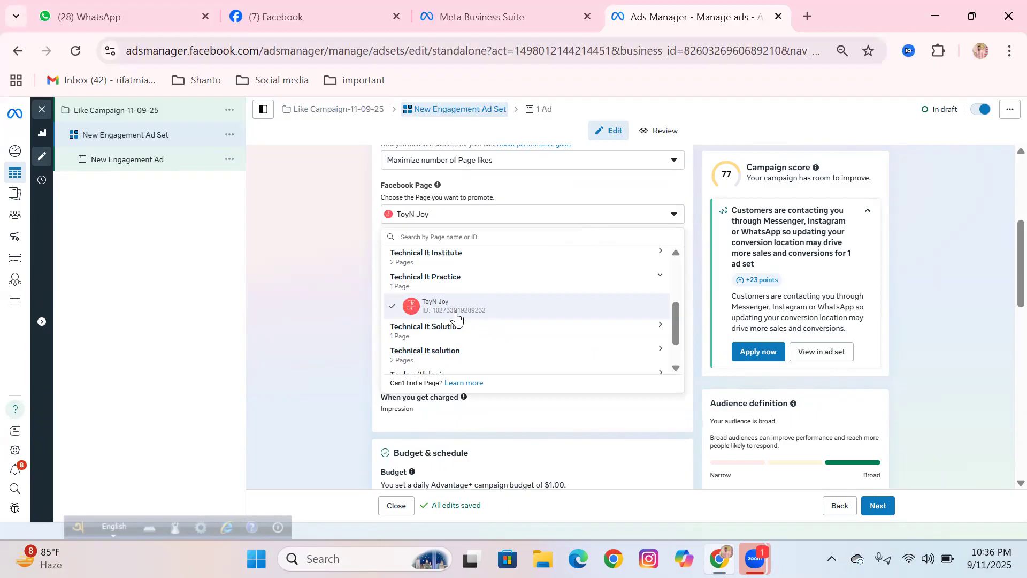
pyautogui.click(456, 316)
pyautogui.scroll(-2, 417, 299)
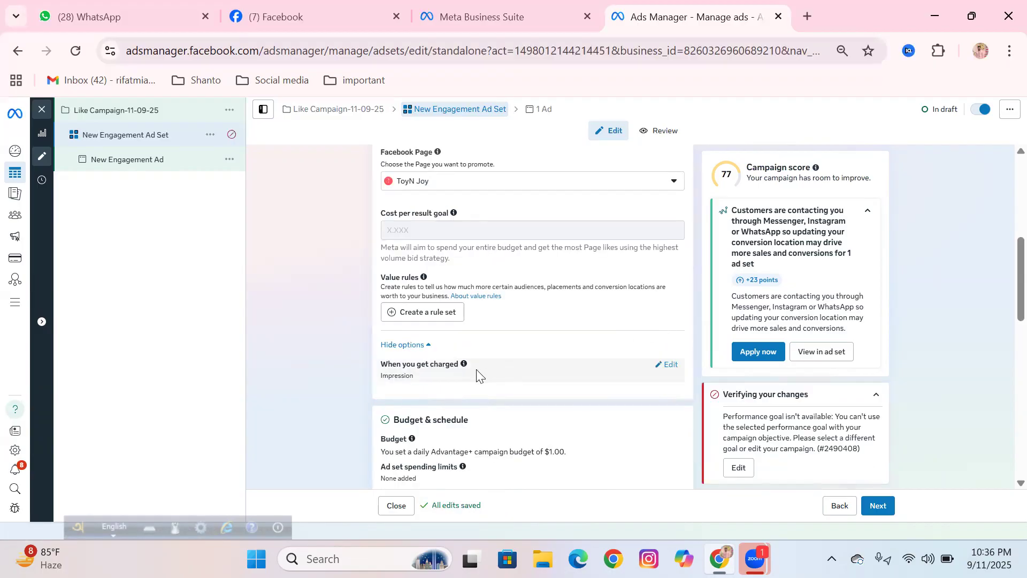
# Open the When you get charged setting for editing and look over its options, keeping Impression.
pyautogui.scroll(-2, 476, 369)
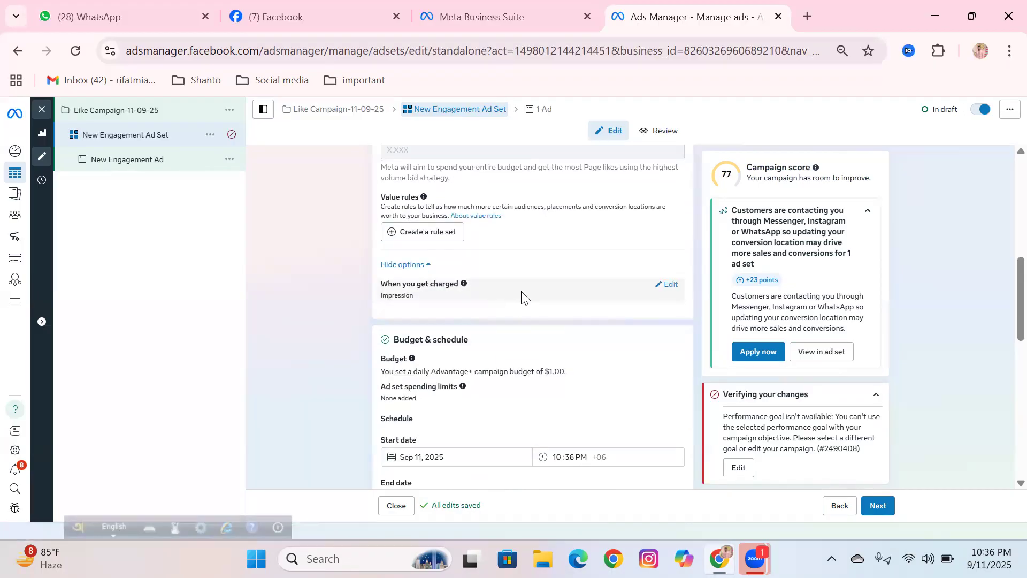
pyautogui.click(661, 289)
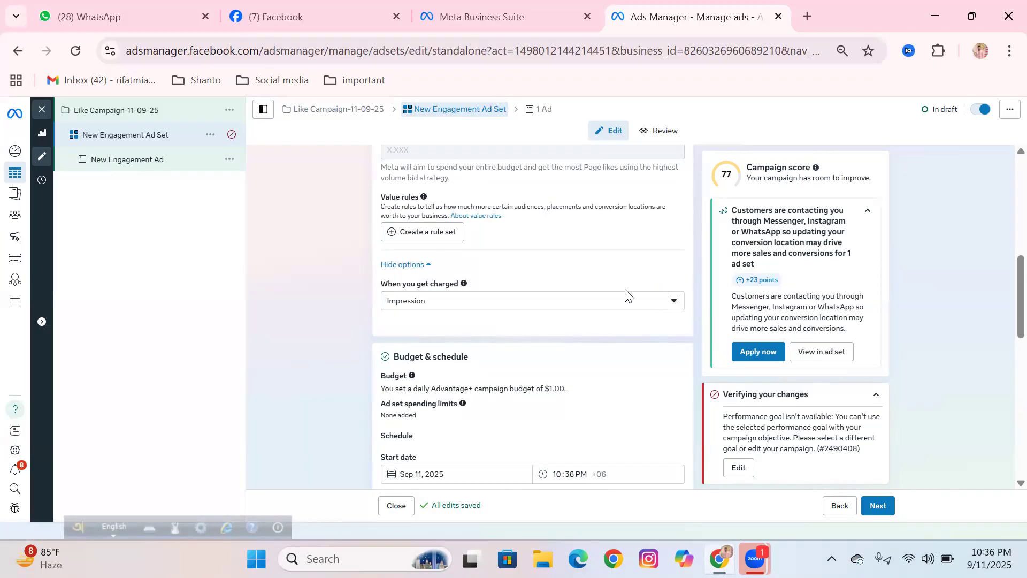
pyautogui.click(607, 302)
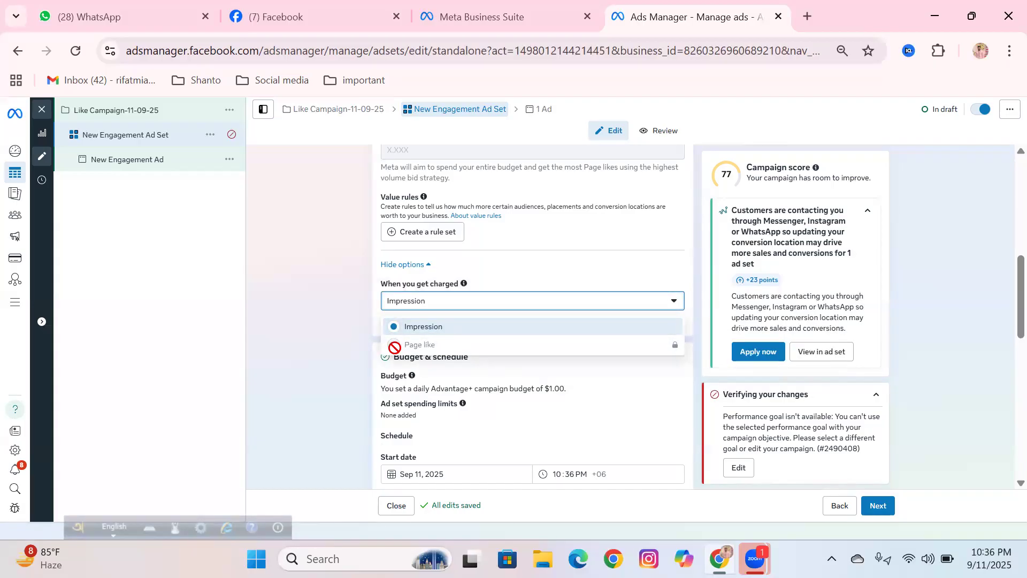
pyautogui.click(338, 316)
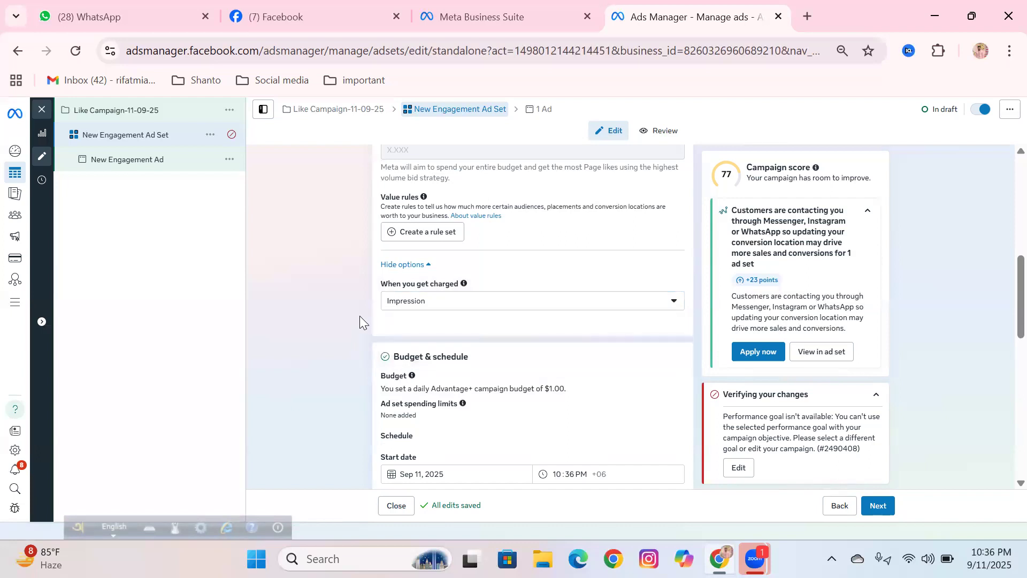
# Review the ad set's conversion section and the objective, budget and category settings of Like Campaign-11-09-25.
pyautogui.scroll(5, 396, 312)
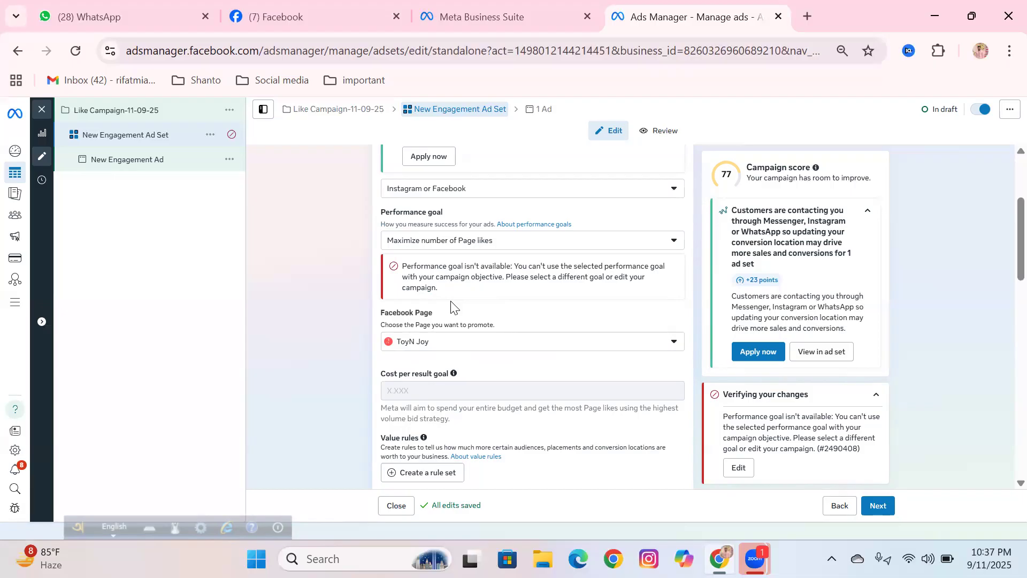
pyautogui.scroll(3, 450, 303)
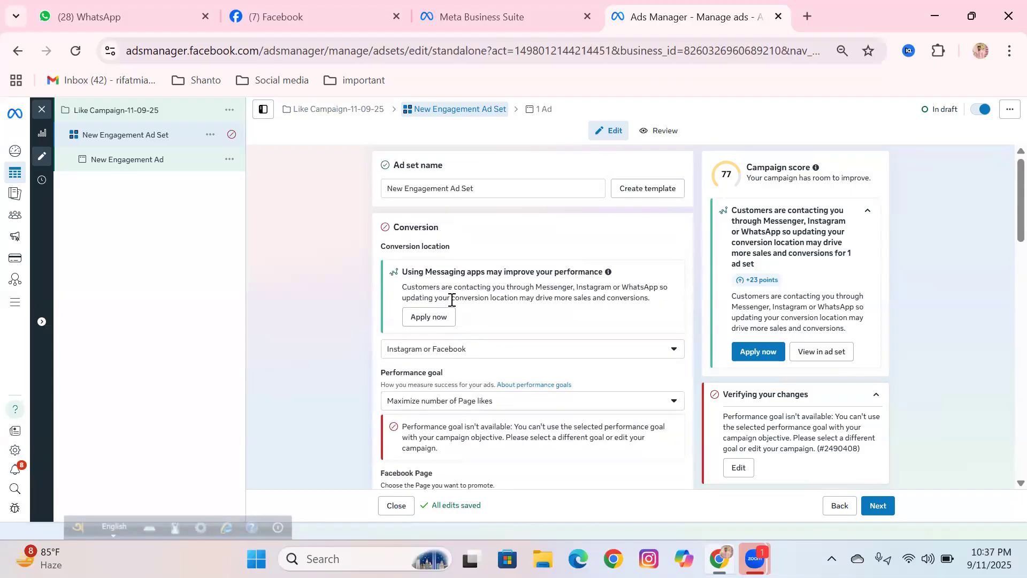
pyautogui.click(140, 113)
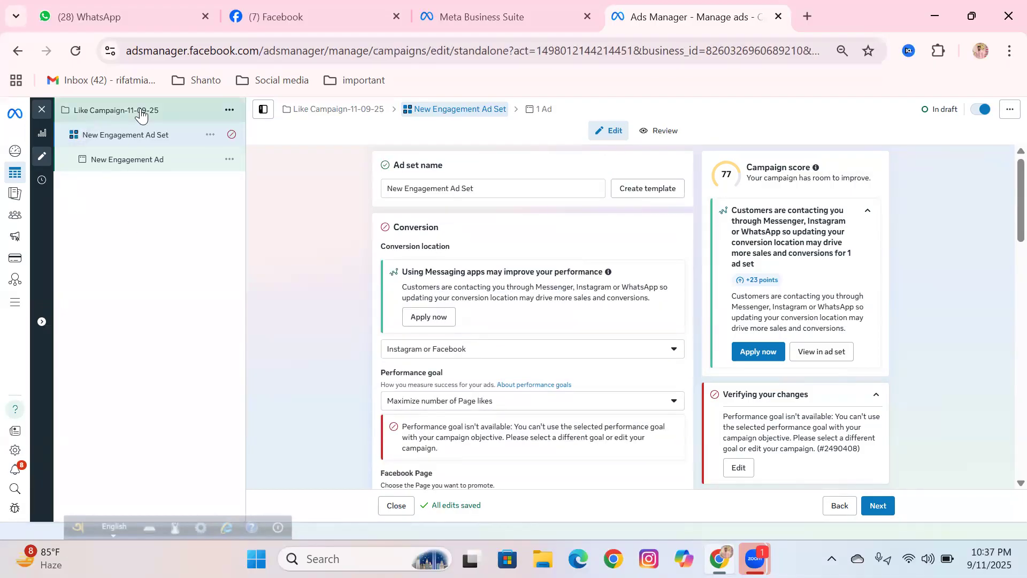
pyautogui.scroll(-8, 488, 297)
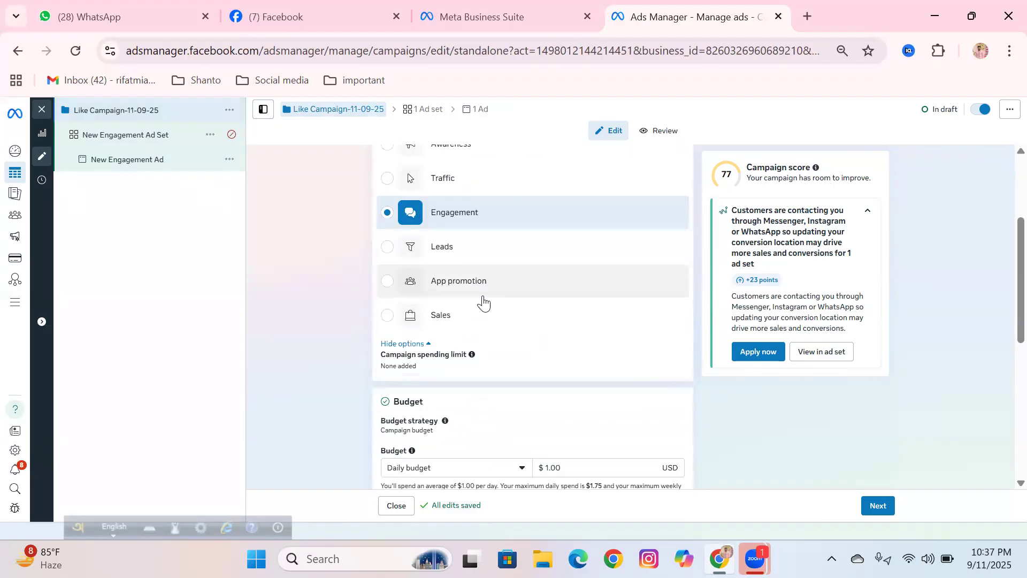
pyautogui.scroll(-1, 482, 304)
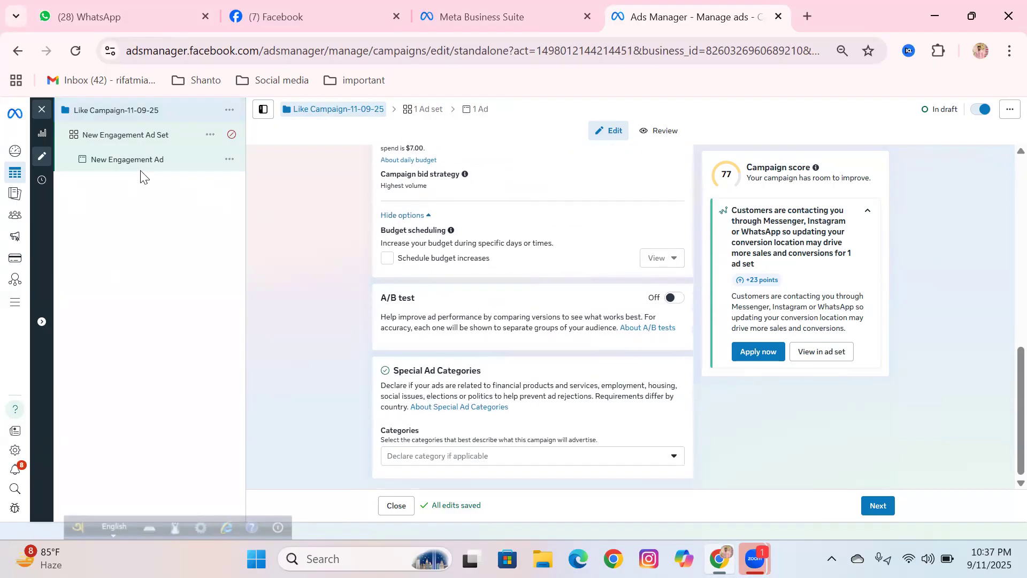
# Return to the New Engagement Ad Set, reload the page and recheck its performance goal and Facebook Page settings.
pyautogui.click(145, 137)
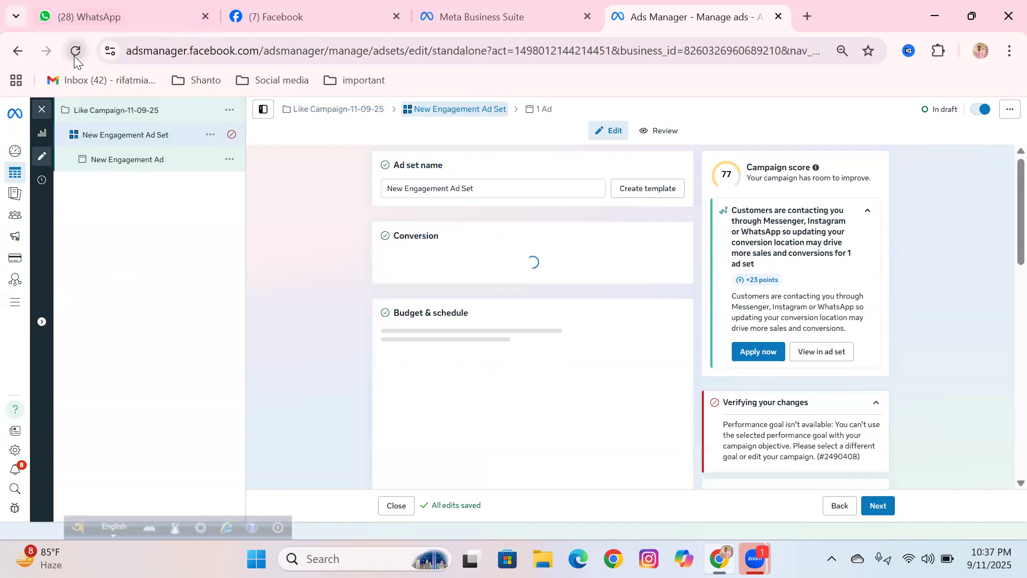
pyautogui.click(75, 53)
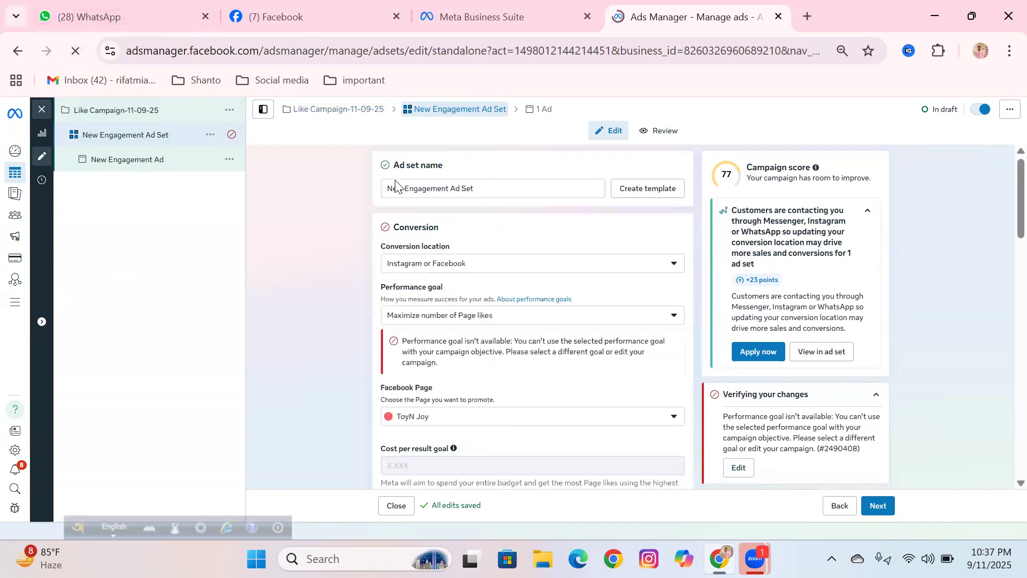
pyautogui.scroll(-3, 599, 339)
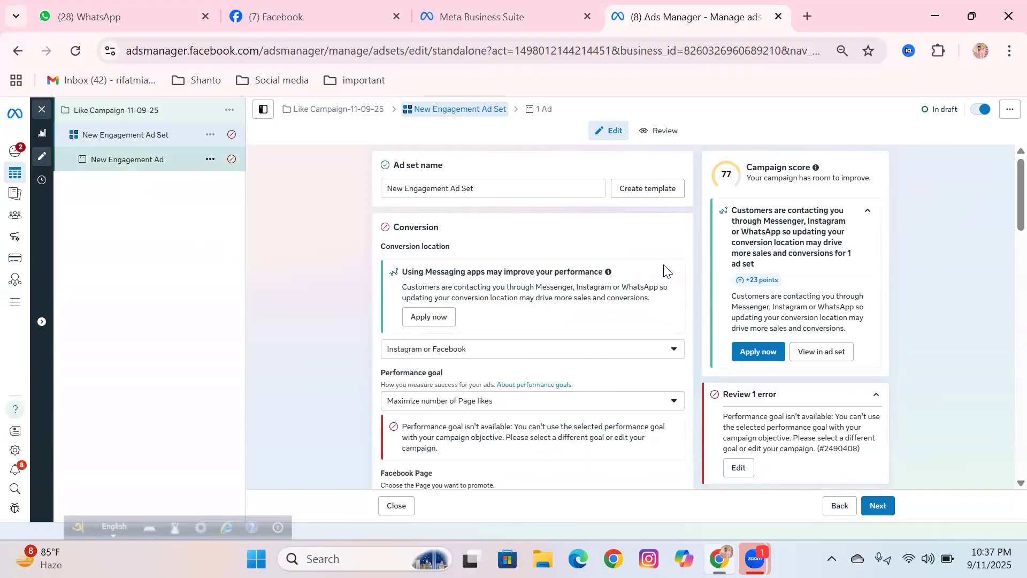
pyautogui.scroll(-3, 588, 310)
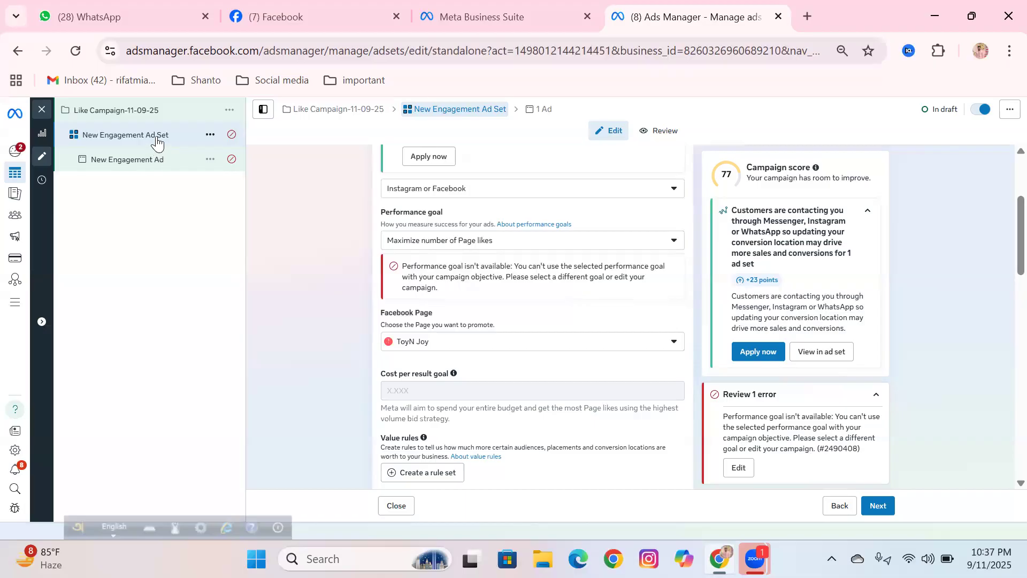
# Check the campaign objective of Like Campaign-11-09-25 again and go to the ad set setting flagged by the performance goal error.
pyautogui.click(156, 118)
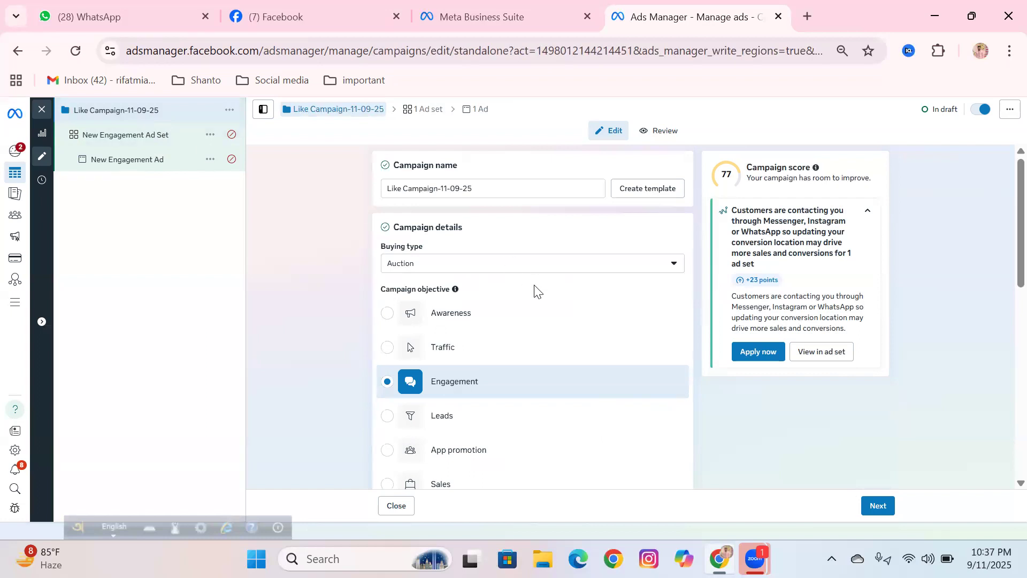
pyautogui.scroll(-2, 532, 291)
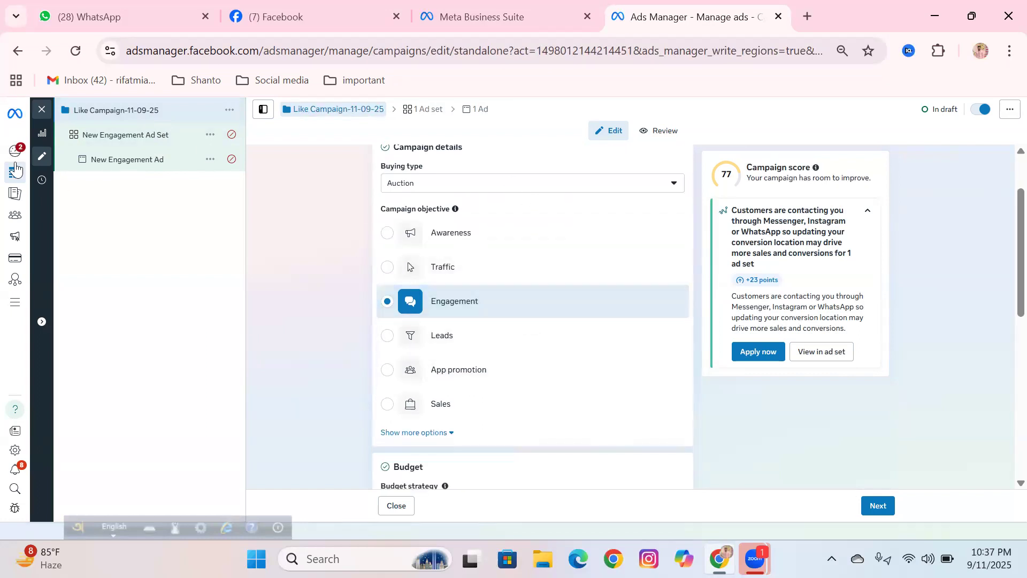
pyautogui.click(127, 144)
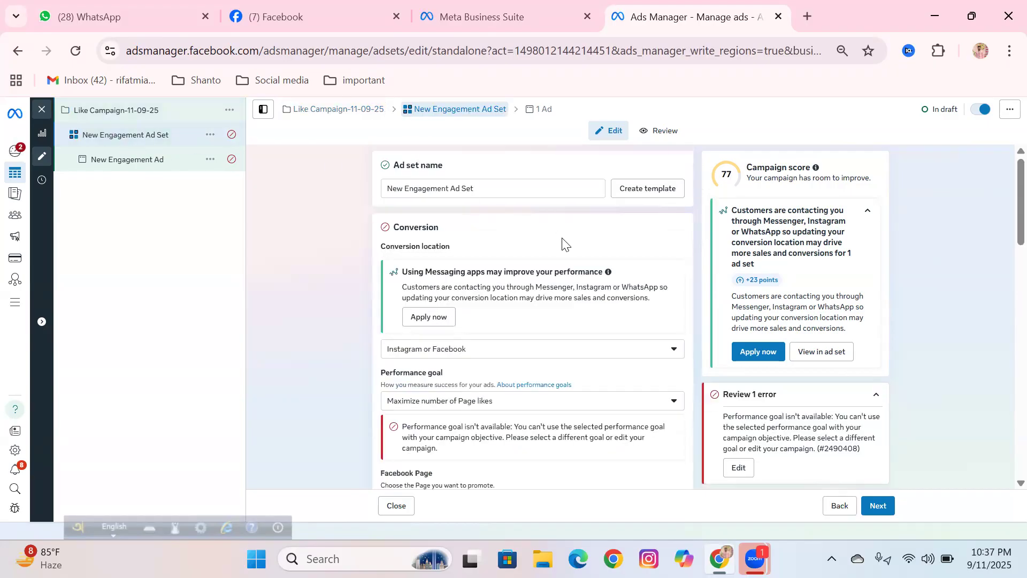
pyautogui.scroll(-3, 562, 243)
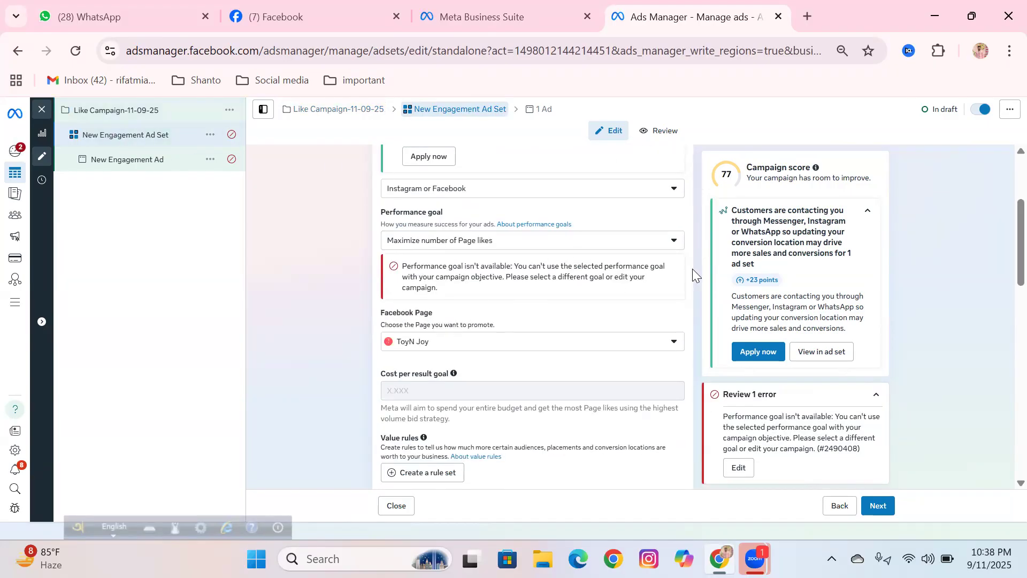
pyautogui.scroll(-3, 754, 353)
pyautogui.click(739, 467)
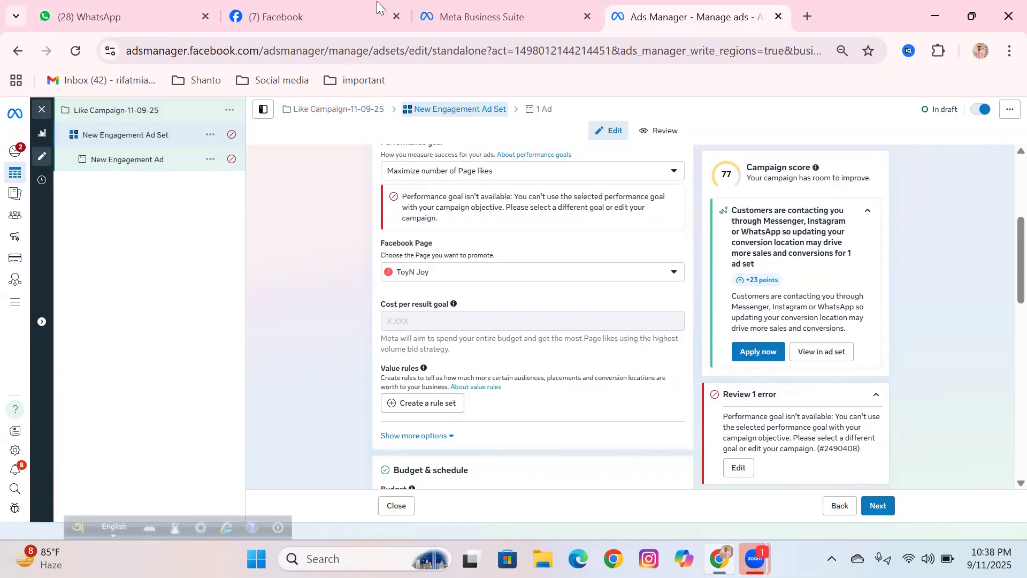
# Open the Technical It Practice ad account in Ads Manager from Meta Business Suite and open the existing page like Campaign for editing.
pyautogui.click(476, 13)
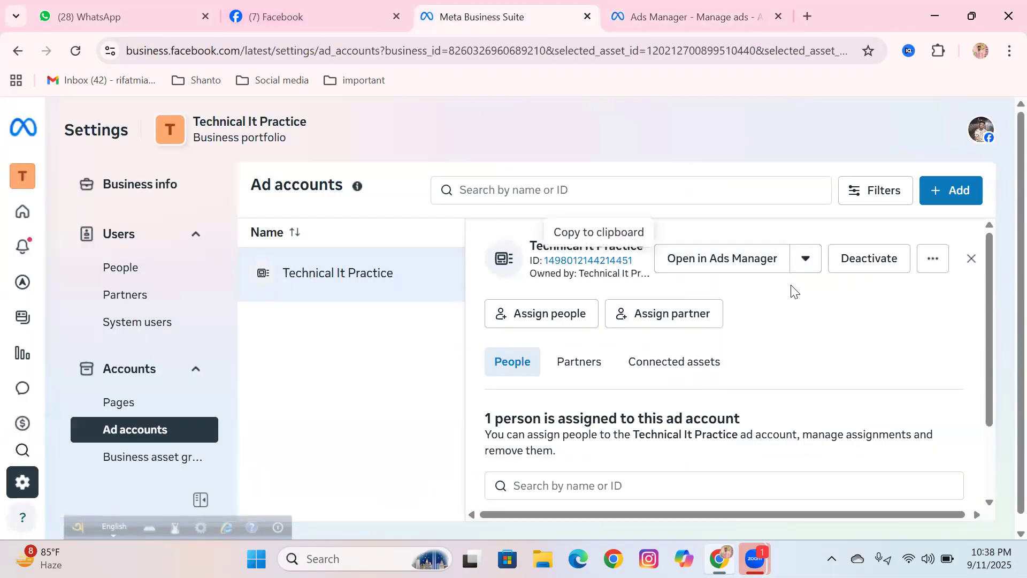
pyautogui.click(730, 258)
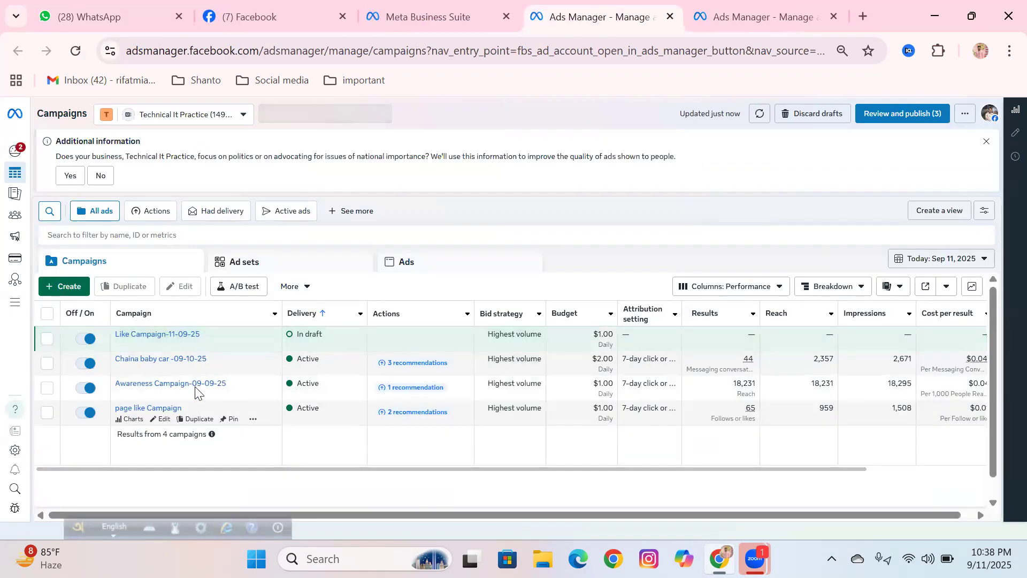
pyautogui.click(165, 420)
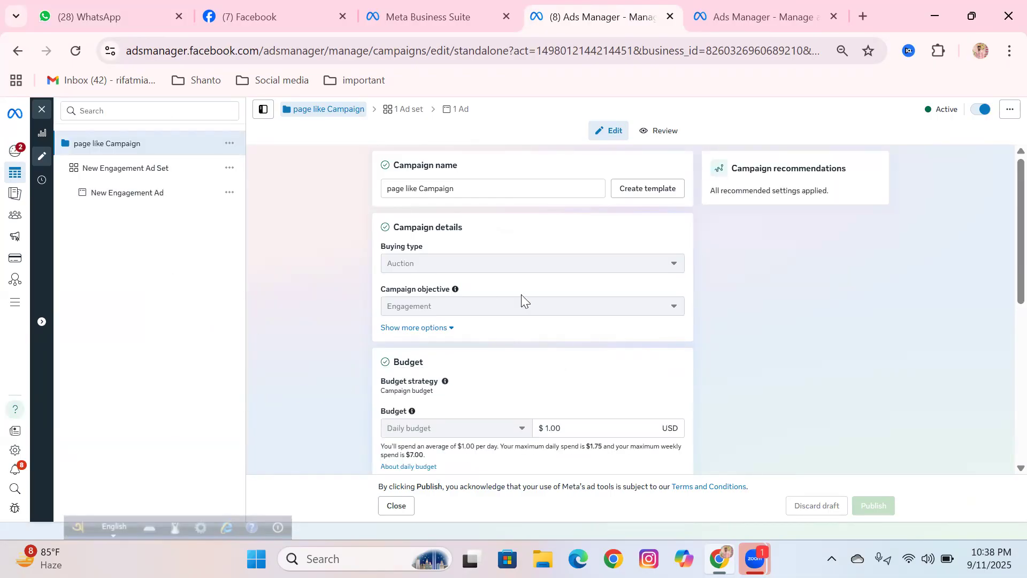
# Review the page like Campaign's objective and budget, and its ad set's conversion, schedule, audience and placement settings.
pyautogui.scroll(-2, 556, 315)
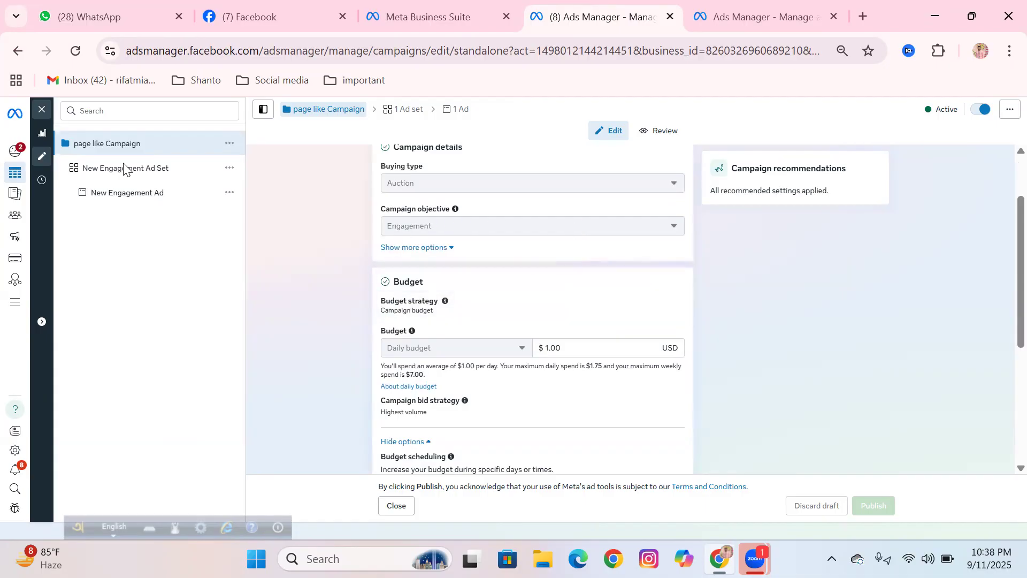
pyautogui.scroll(-4, 452, 197)
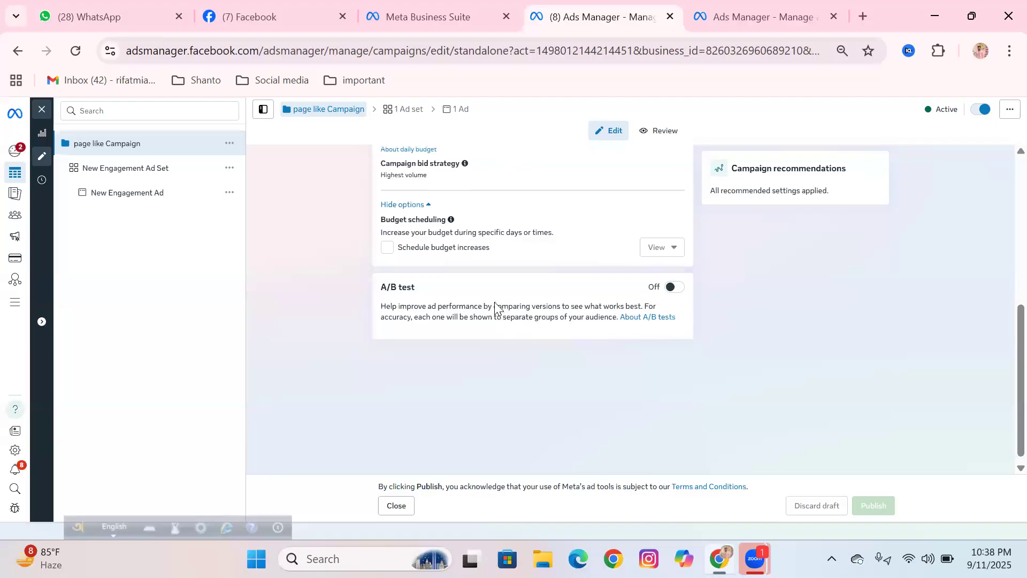
pyautogui.scroll(3, 493, 305)
pyautogui.click(107, 169)
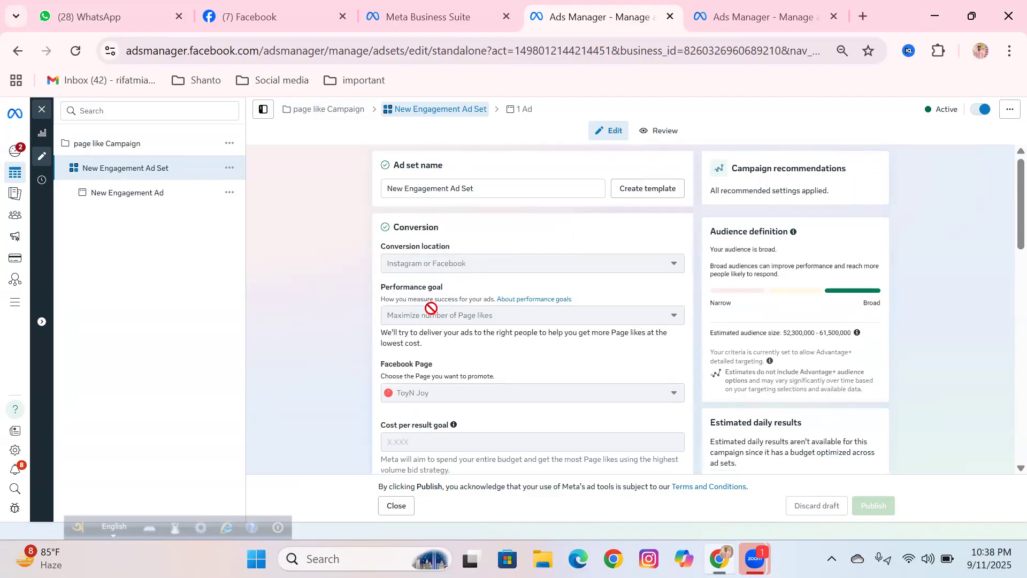
pyautogui.scroll(-15, 522, 334)
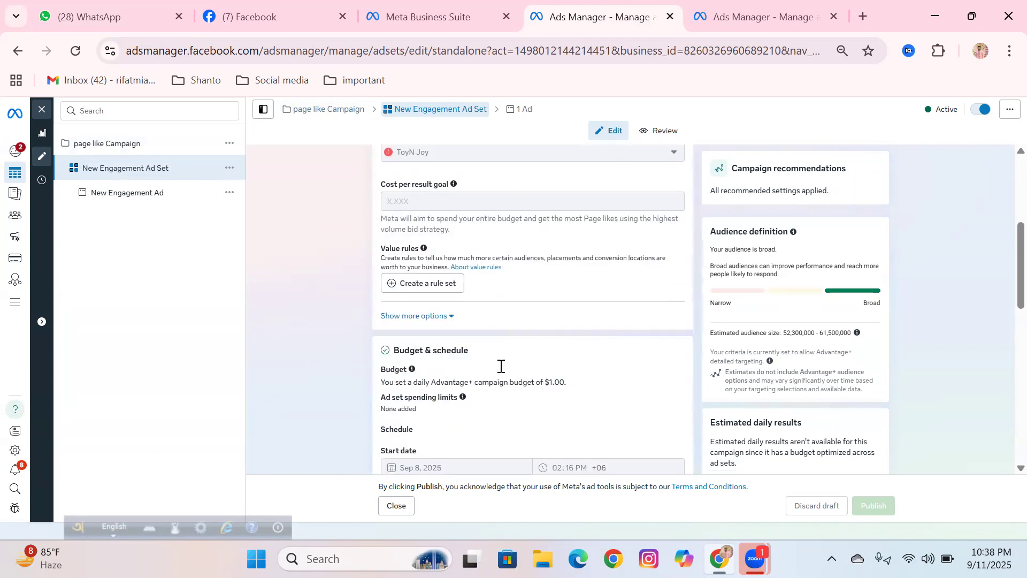
pyautogui.scroll(-1, 495, 394)
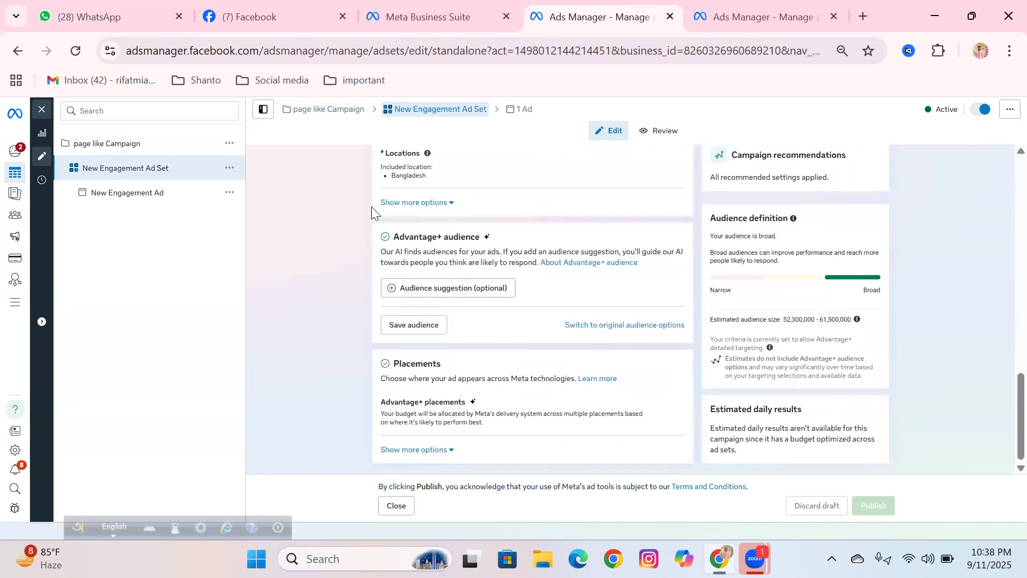
# Close the page like Campaign editor, clear the campaign and ad set filters, and turn off the active New Engagement Ad Set.
pyautogui.click(40, 111)
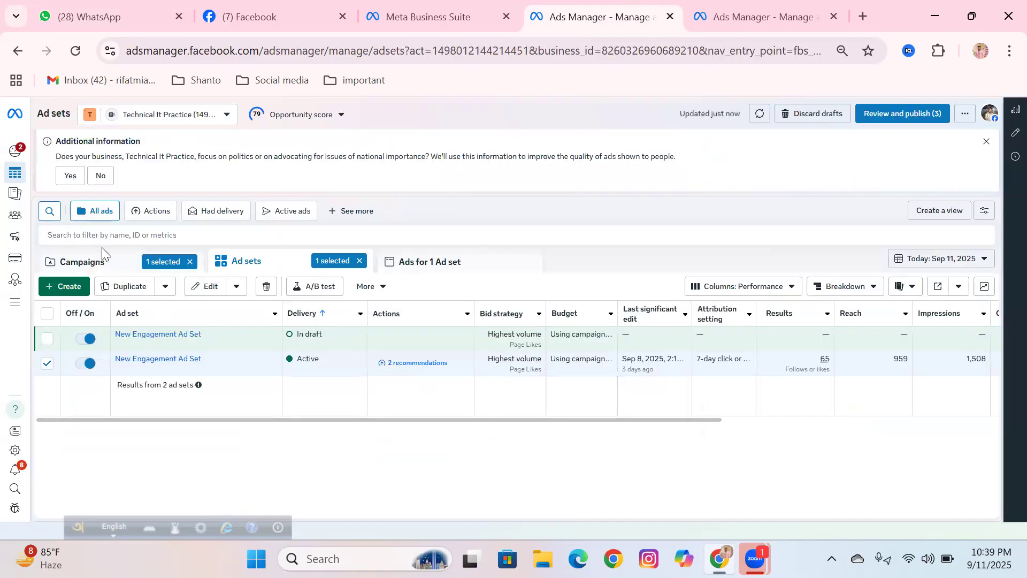
pyautogui.click(191, 261)
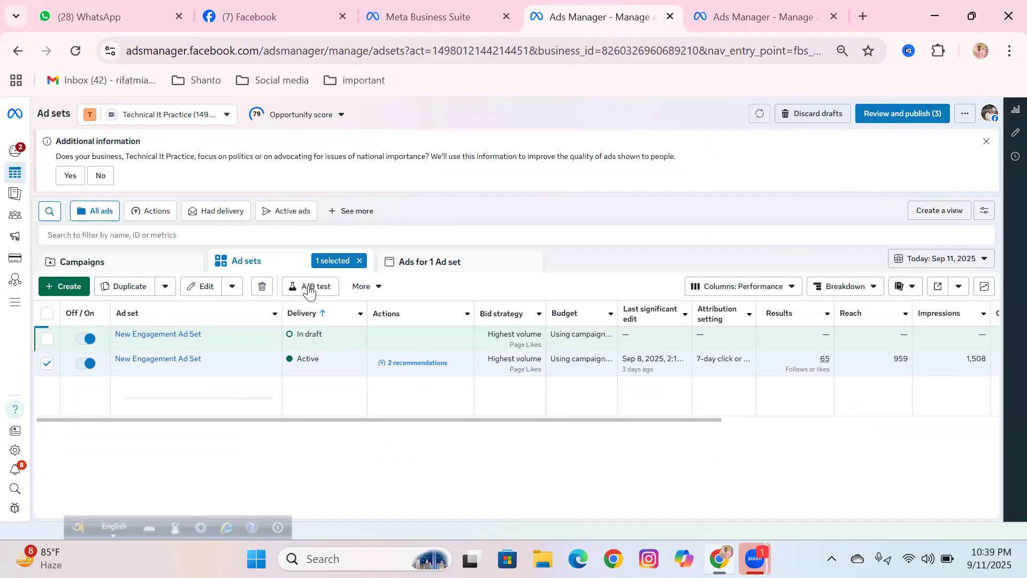
pyautogui.click(358, 261)
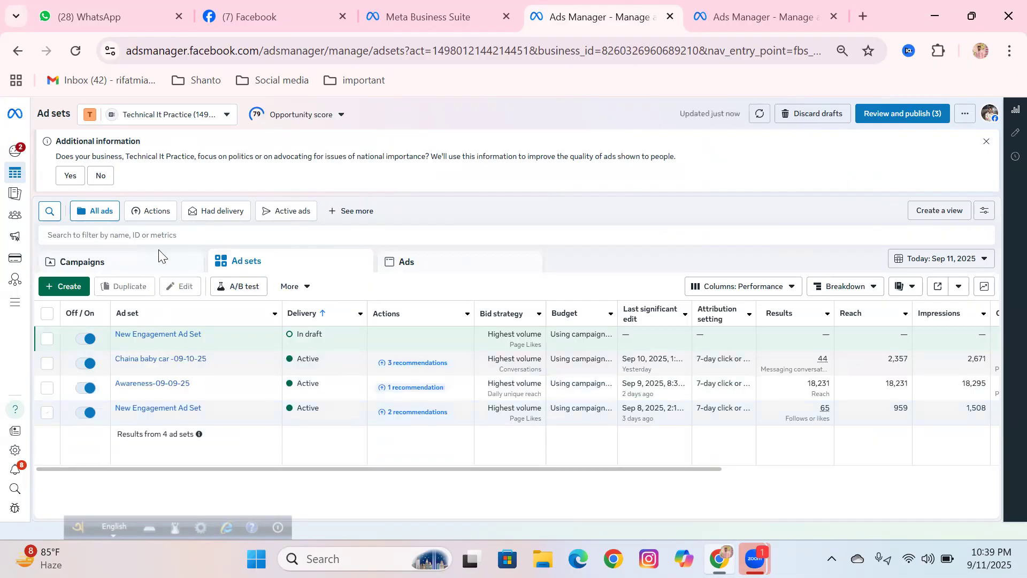
pyautogui.click(81, 419)
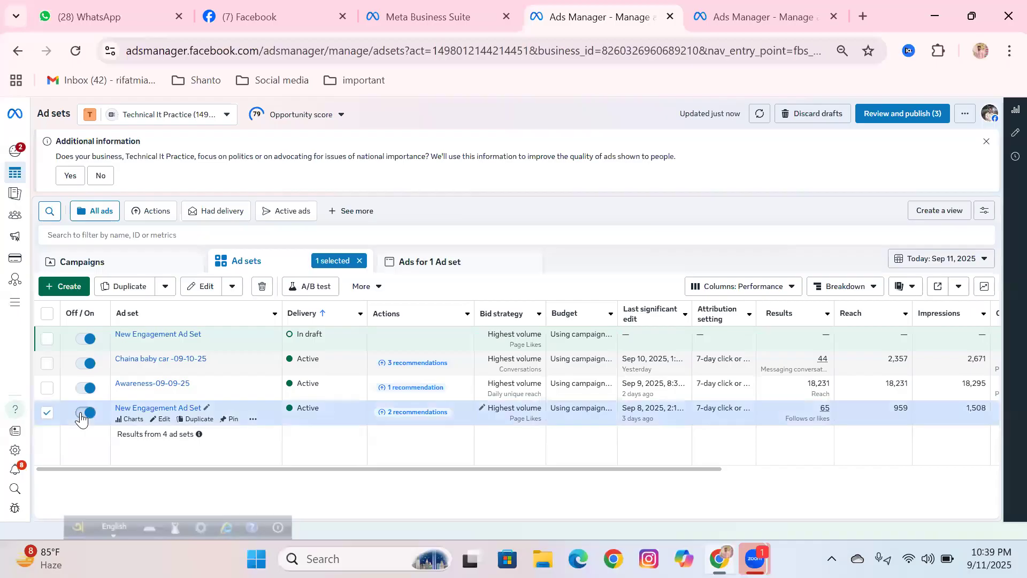
pyautogui.click(83, 412)
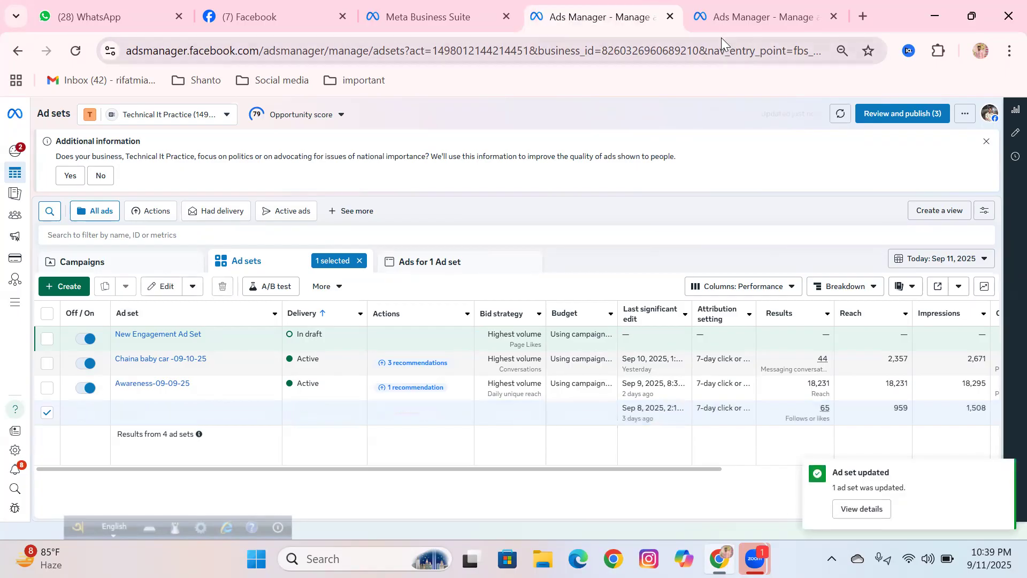
pyautogui.click(47, 413)
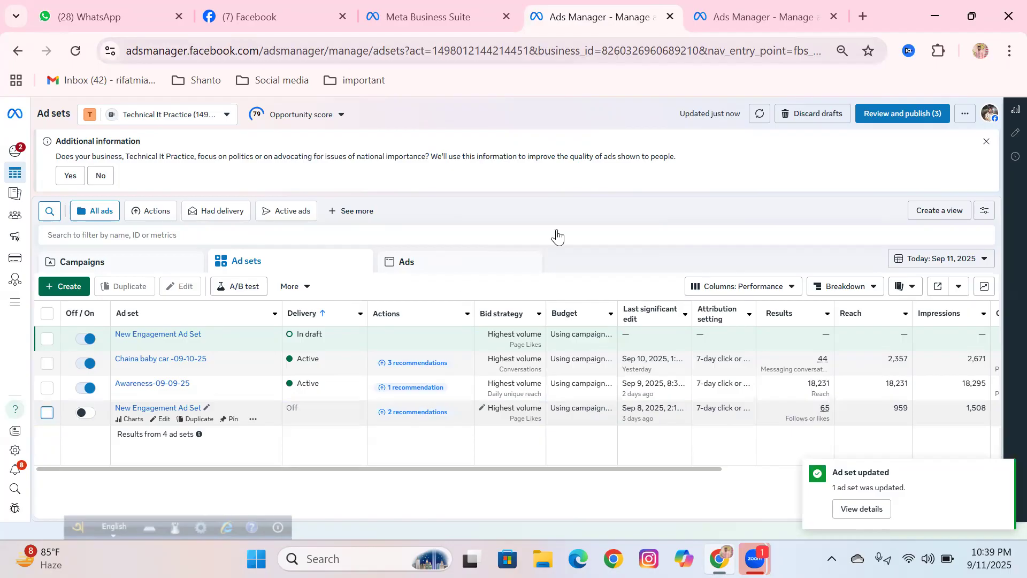
# Recheck the draft ad set's performance goal error, close its browser tab, and turn off the draft New Engagement Ad Set.
pyautogui.click(739, 6)
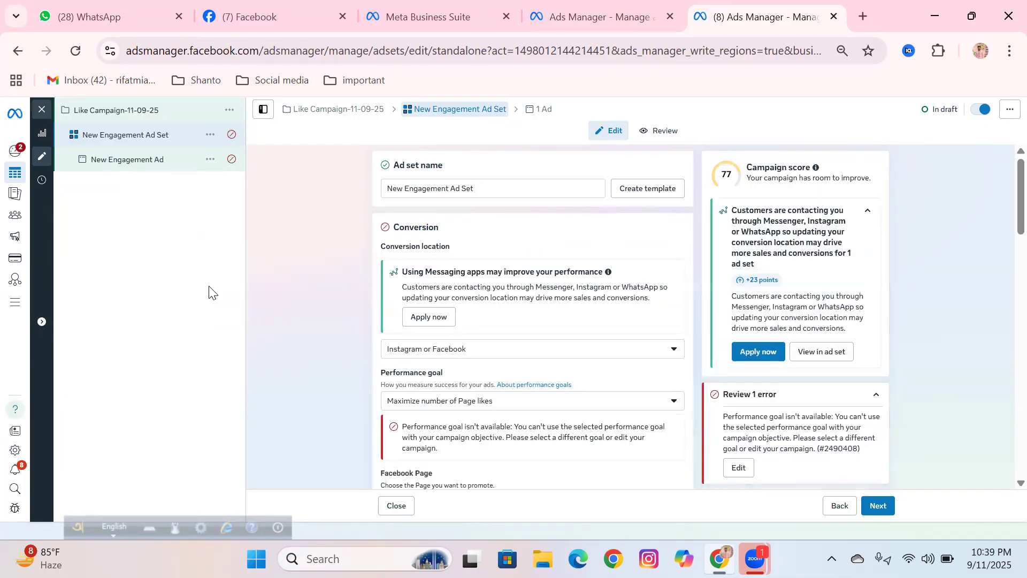
pyautogui.scroll(-3, 499, 321)
pyautogui.scroll(3, 491, 316)
pyautogui.click(613, 26)
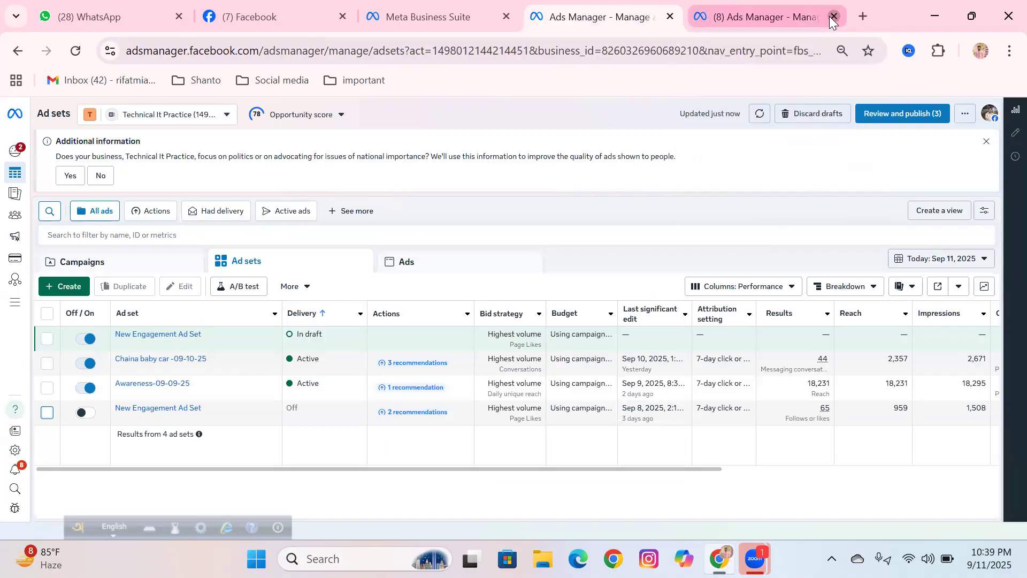
pyautogui.click(829, 16)
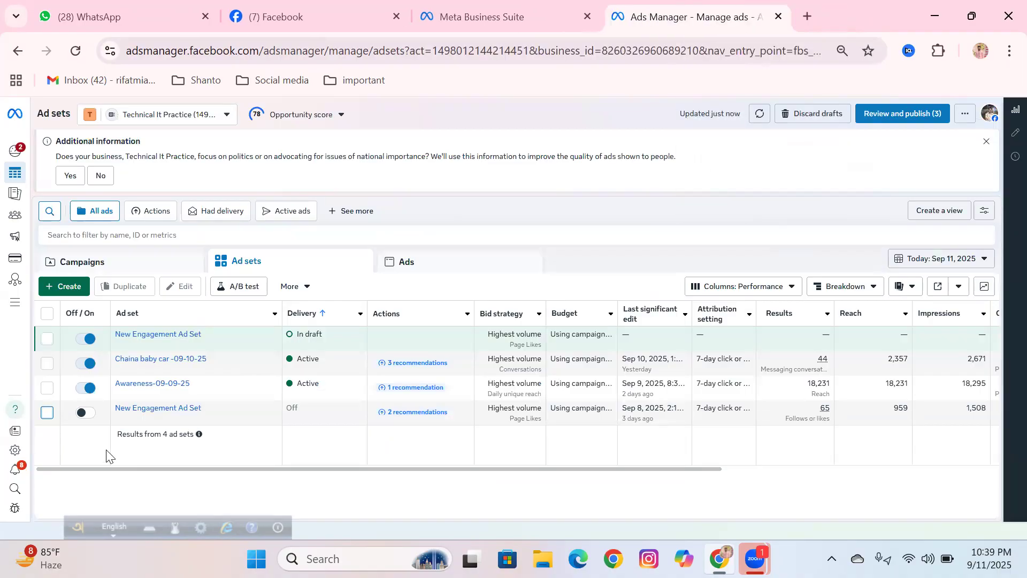
pyautogui.click(82, 343)
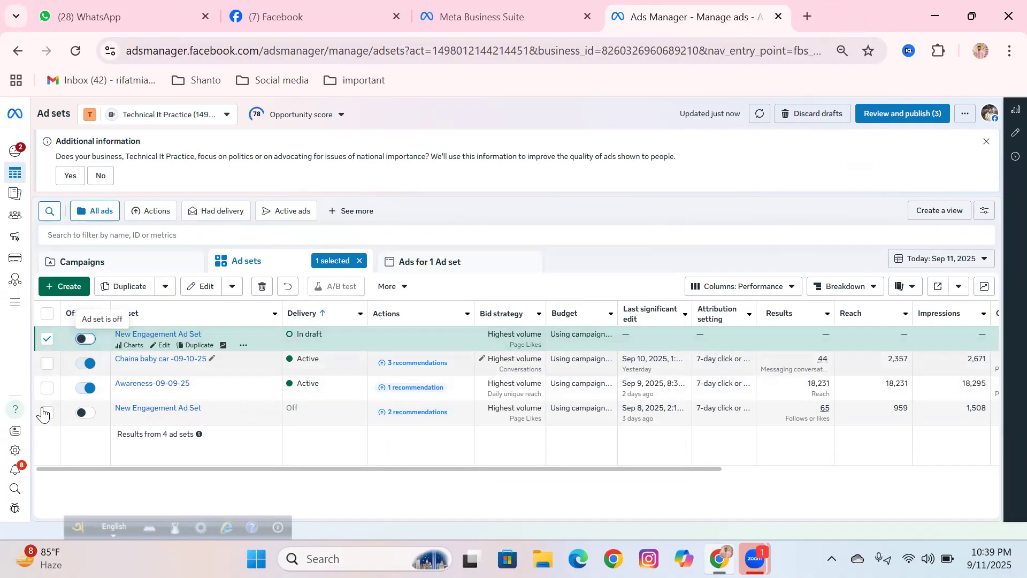
pyautogui.click(47, 339)
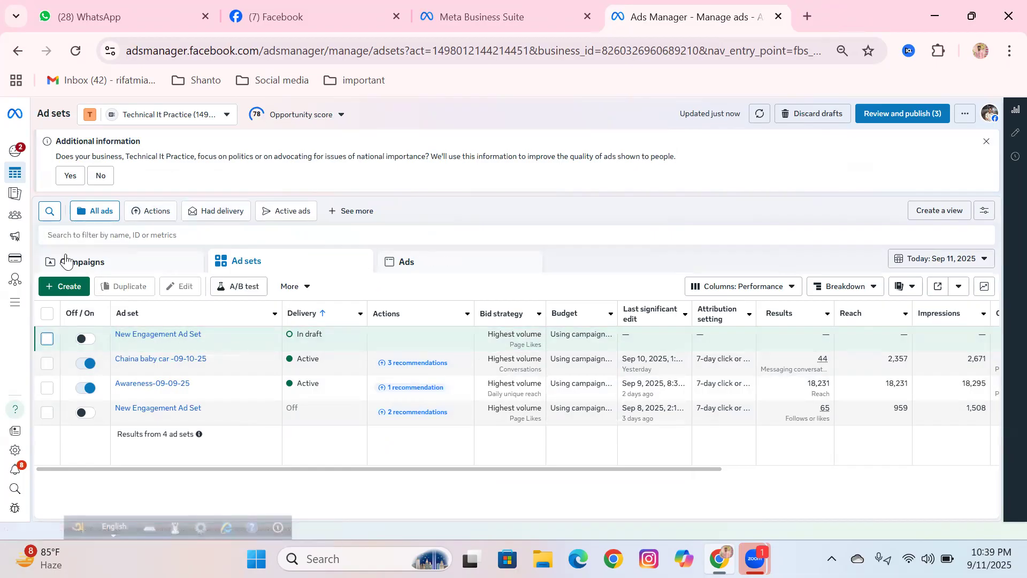
# Create a new auction campaign with the Engagement objective and the Manual engagement campaign setup.
pyautogui.click(69, 289)
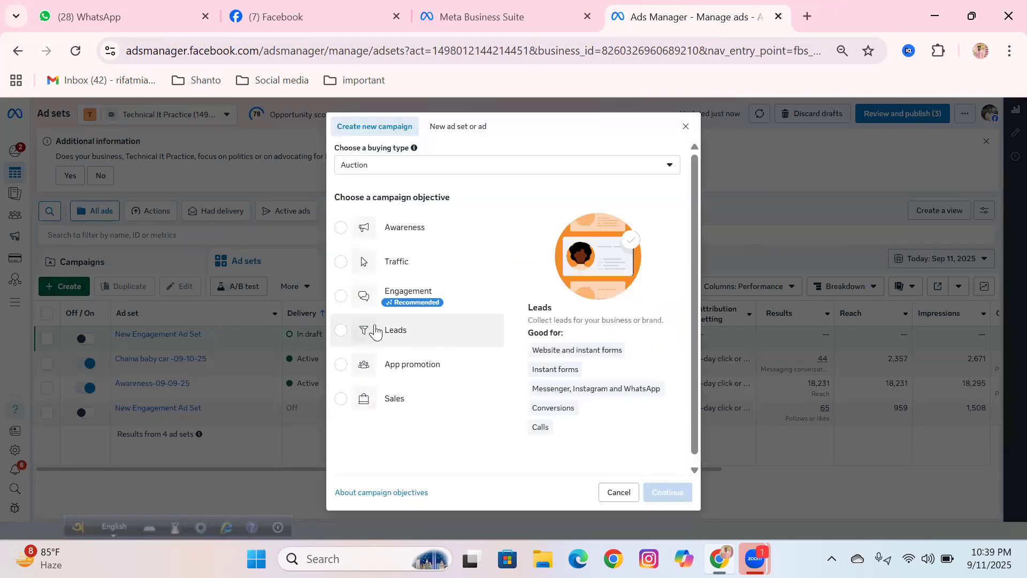
pyautogui.click(345, 302)
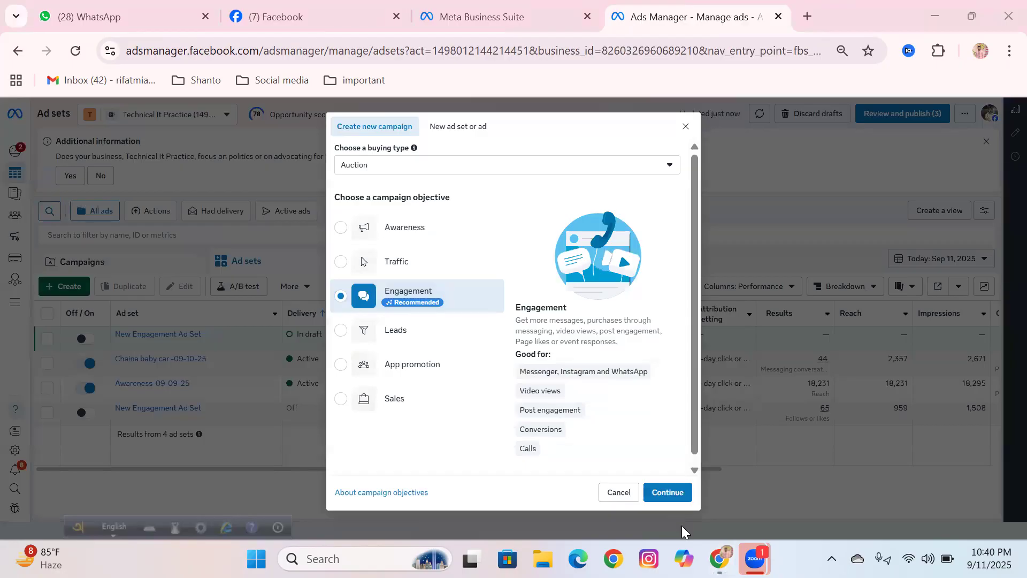
pyautogui.press('Return')
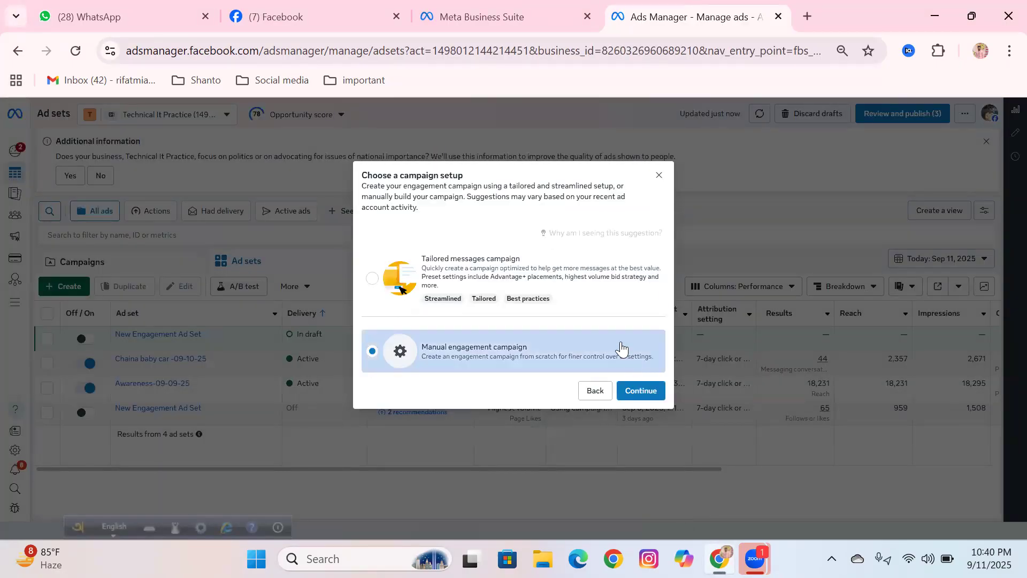
pyautogui.click(635, 400)
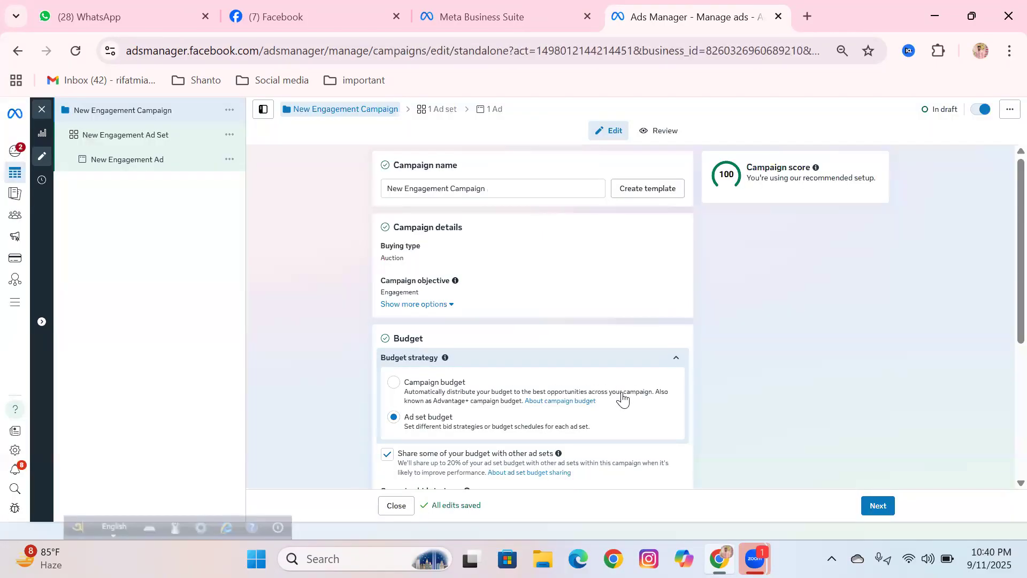
# Name the new campaign Like Campaign-11-09-25 and copy that name.
pyautogui.moveTo(449, 189); pyautogui.dragTo(384, 191)
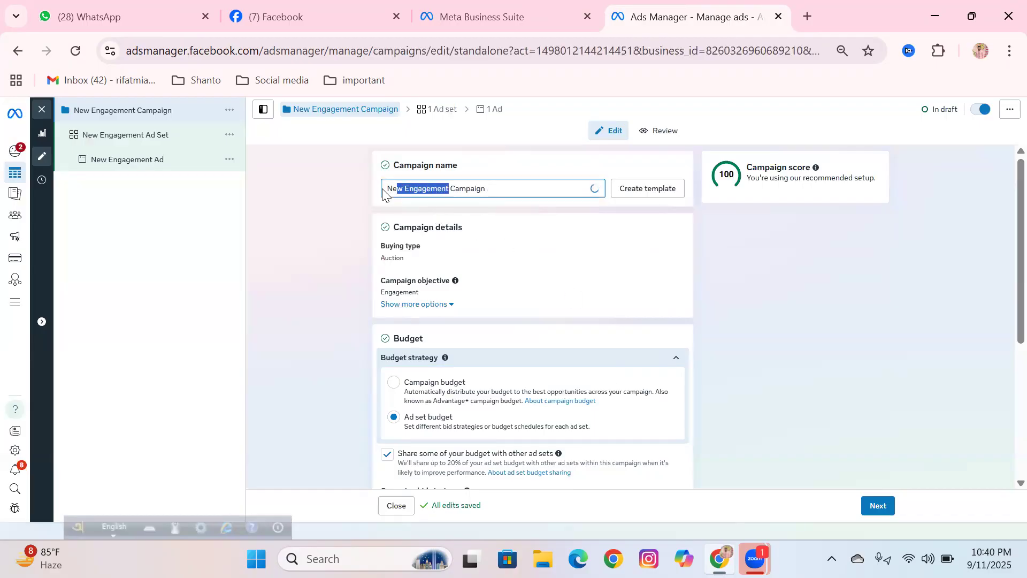
pyautogui.press('BackSpace')
pyautogui.write('Like')
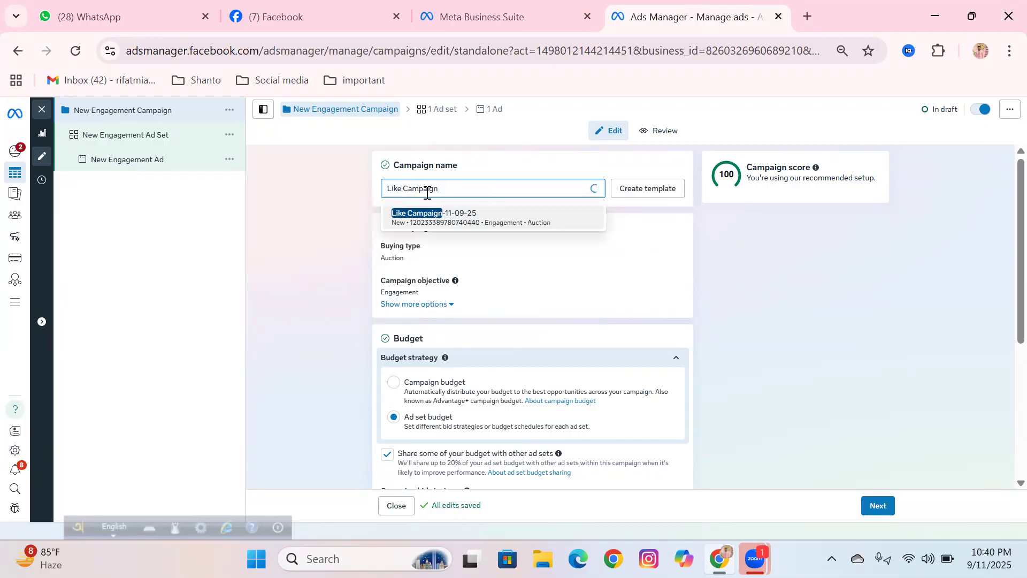
pyautogui.click(452, 214)
pyautogui.moveTo(477, 187); pyautogui.dragTo(356, 190)
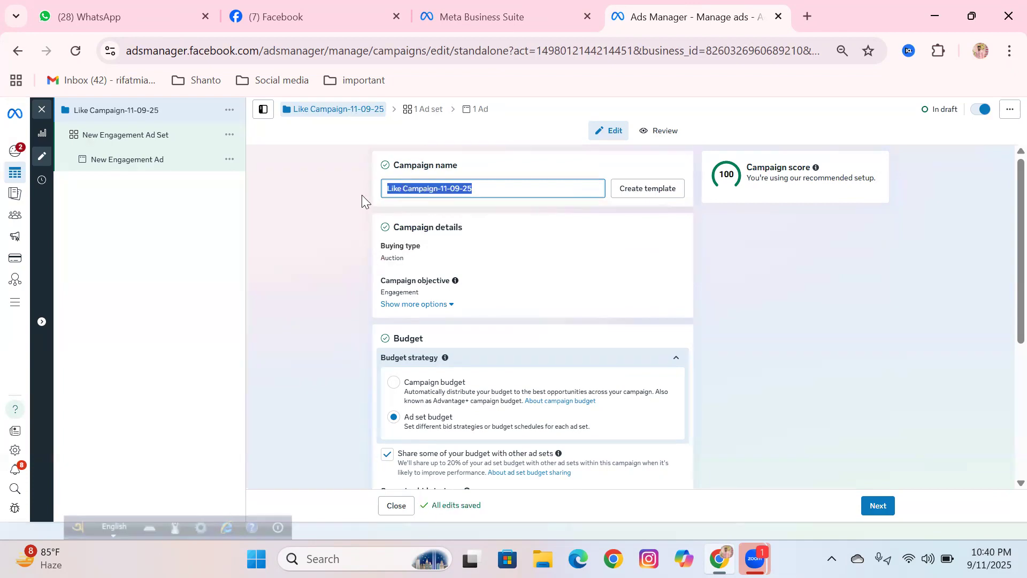
# Switch the budget strategy to Campaign budget and set the daily budget to $1.
pyautogui.scroll(-3, 481, 294)
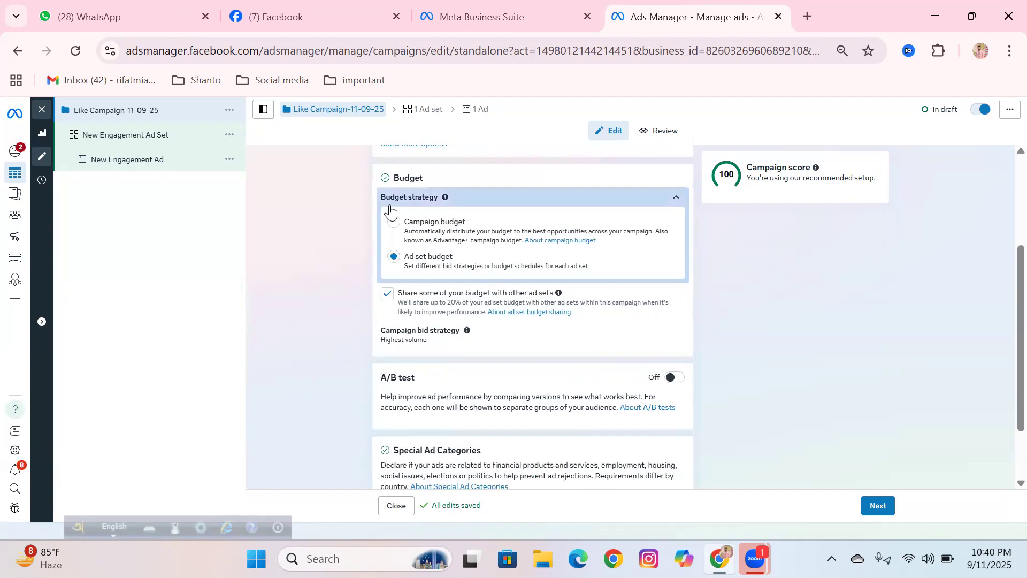
pyautogui.click(396, 223)
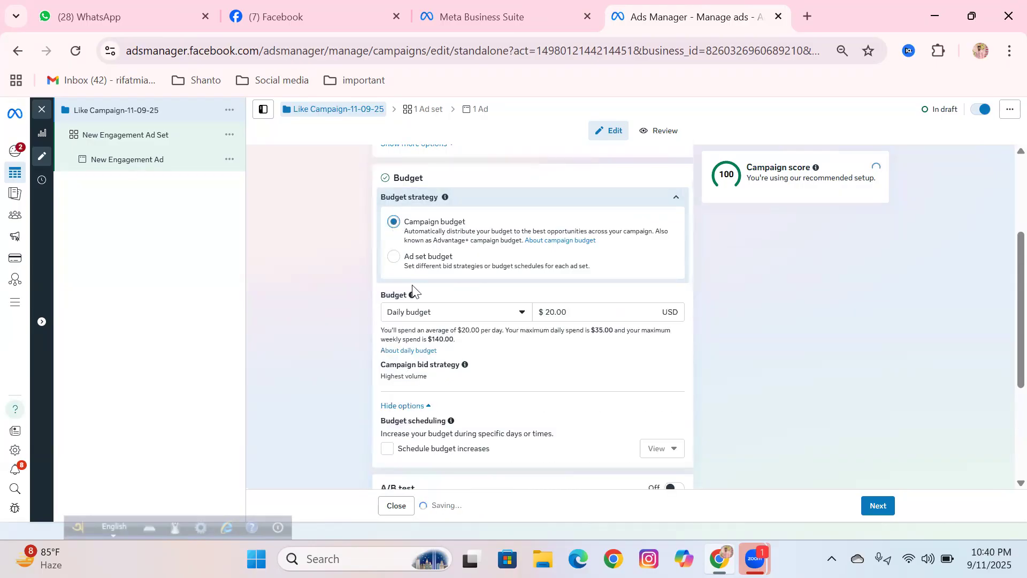
pyautogui.moveTo(574, 311); pyautogui.dragTo(521, 314)
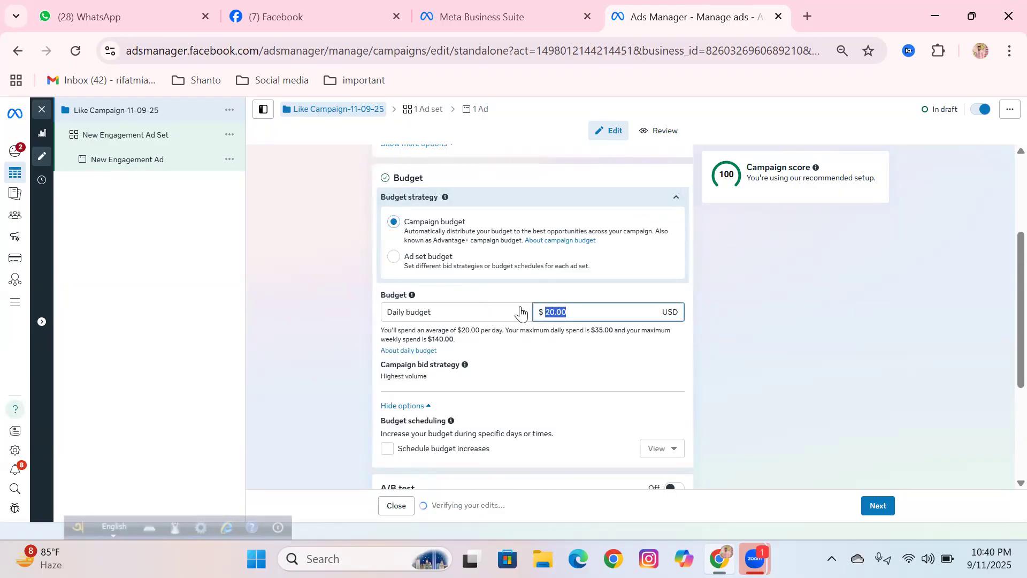
pyautogui.write('1')
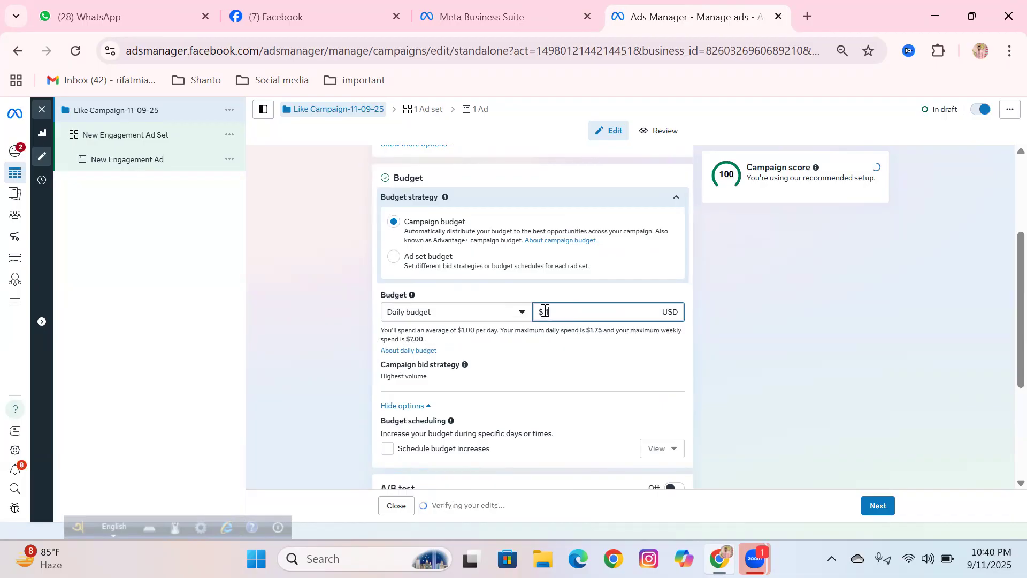
pyautogui.scroll(-3, 542, 317)
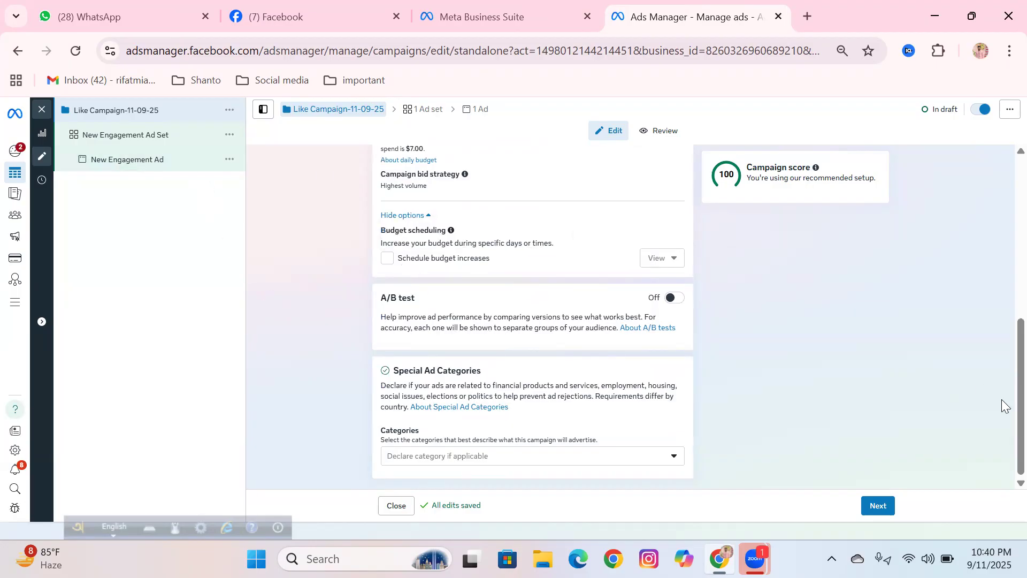
# Continue to the ad set and rename it Like ad set-11-09-25 Ad Set.
pyautogui.click(878, 505)
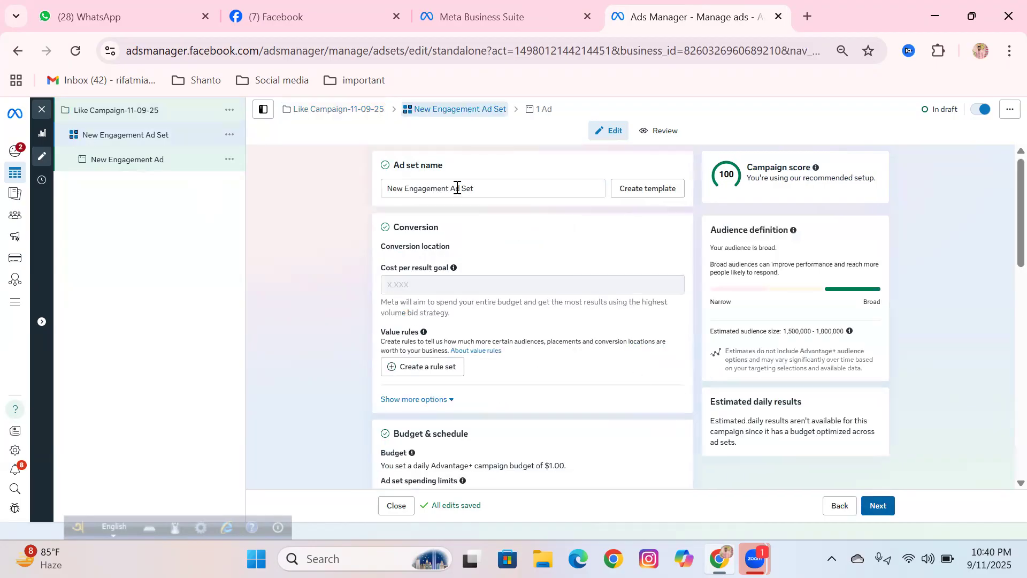
pyautogui.moveTo(449, 188); pyautogui.dragTo(383, 186)
pyautogui.write('Like Campaign-11-09-25')
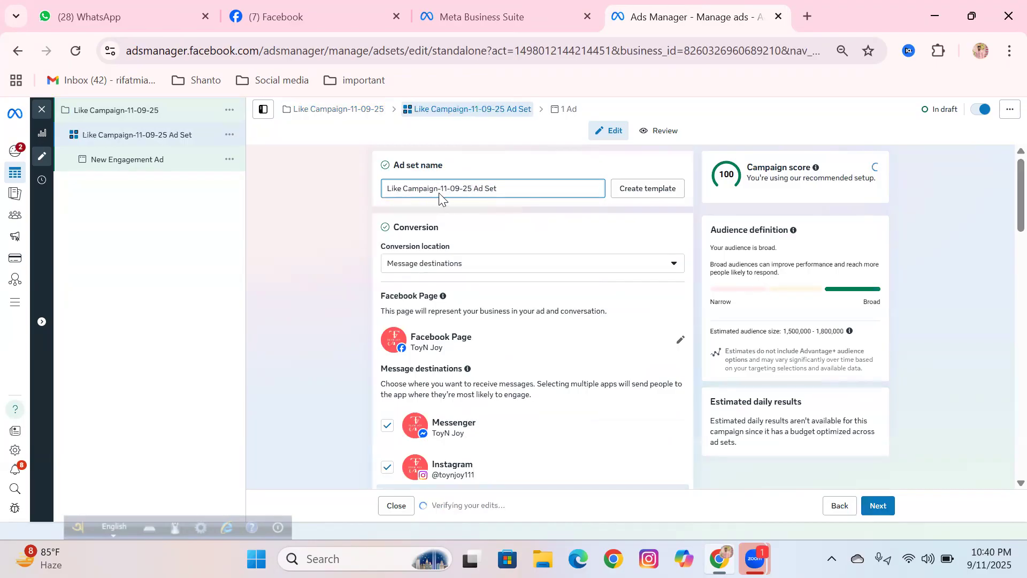
pyautogui.moveTo(438, 188); pyautogui.dragTo(405, 188)
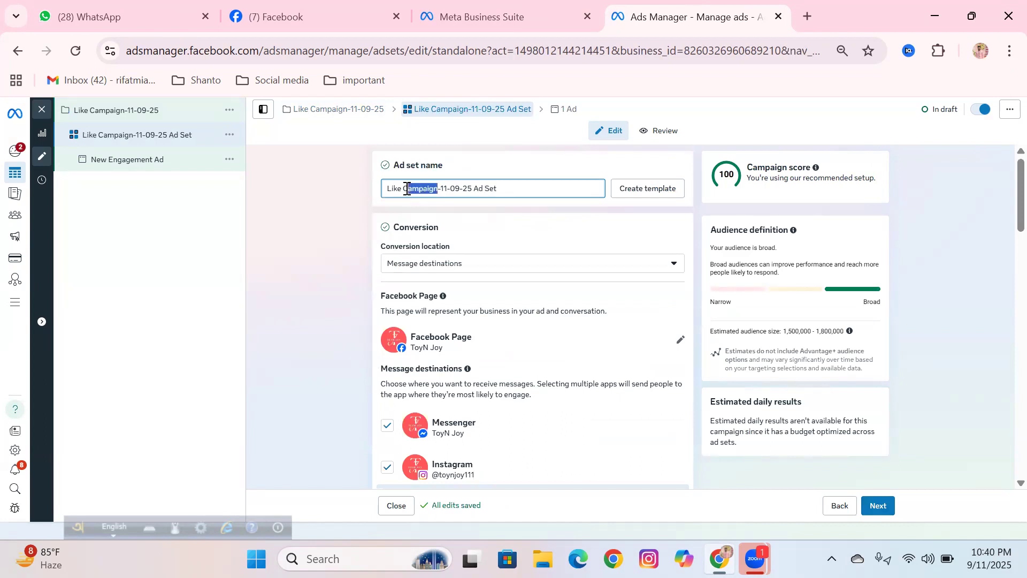
pyautogui.press('BackSpace')
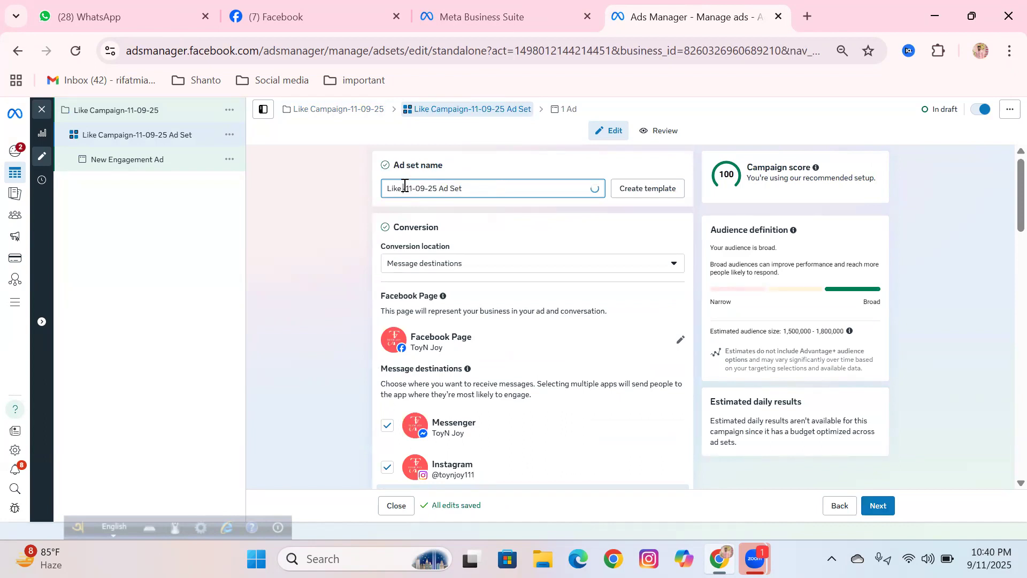
pyautogui.write('ad set')
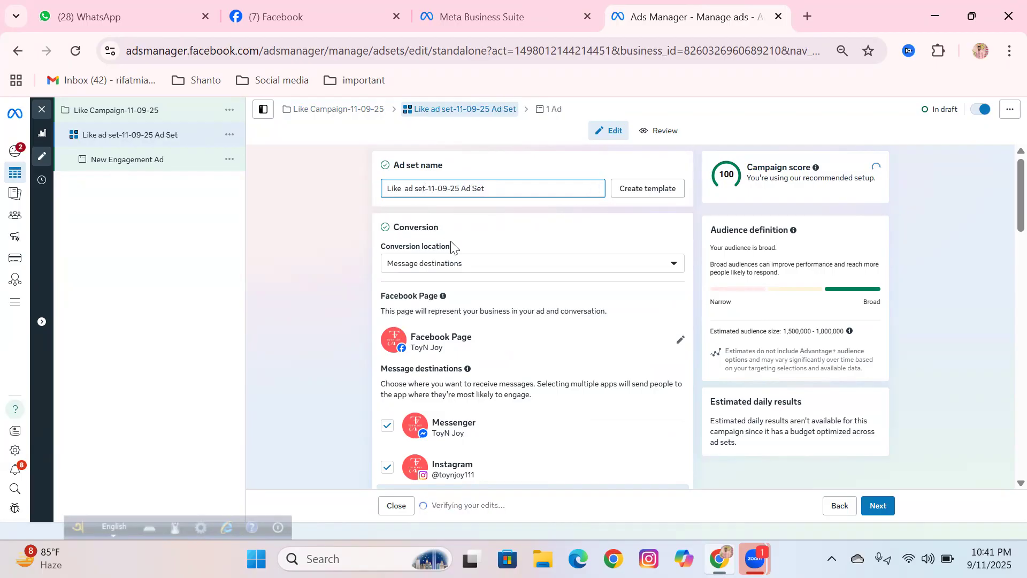
# Set the conversion location to Instagram or Facebook and the performance goal to Maximize number of Page likes, and review the ad set's settings.
pyautogui.click(459, 273)
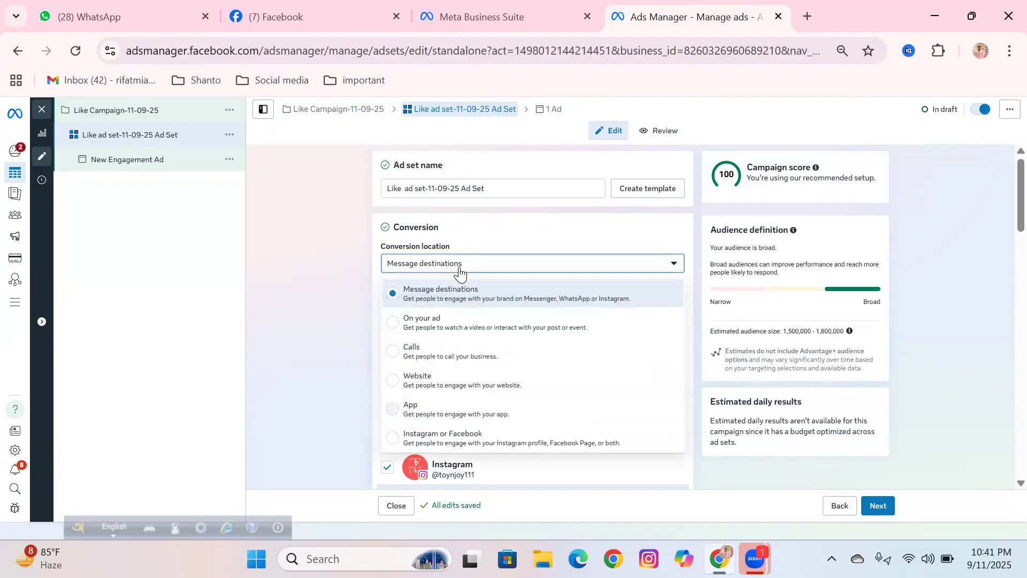
pyautogui.click(412, 443)
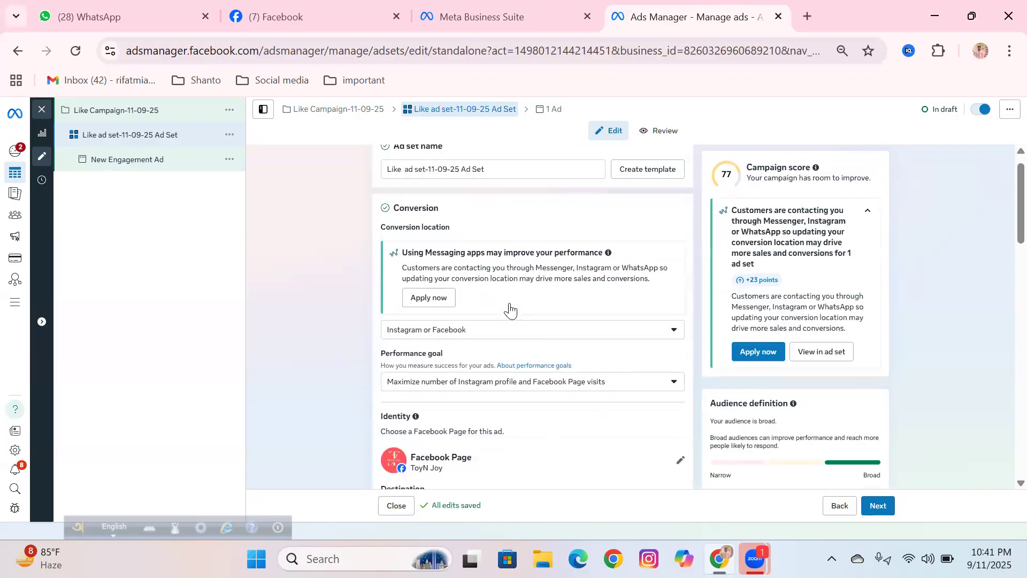
pyautogui.scroll(-1, 503, 321)
pyautogui.click(510, 324)
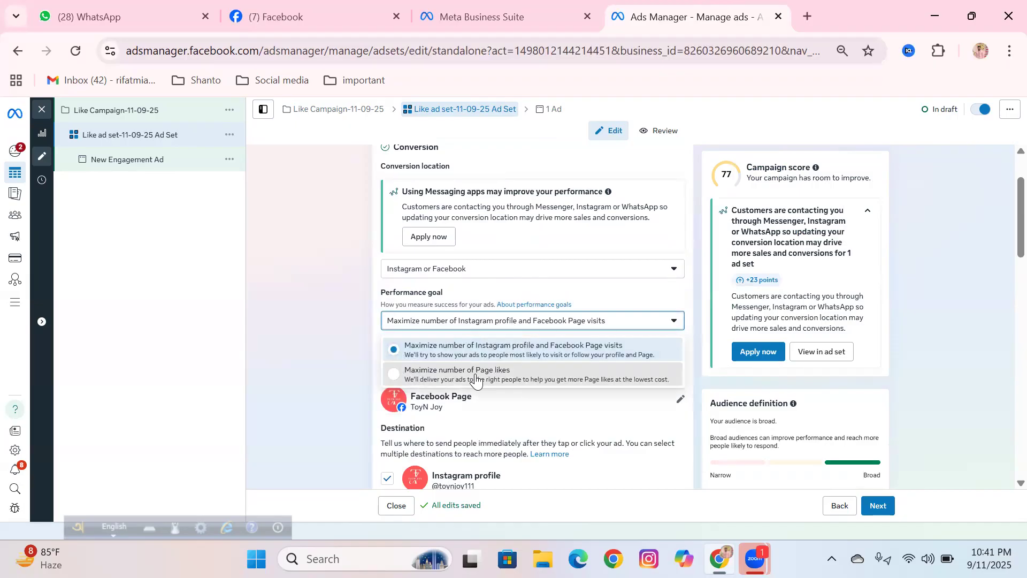
pyautogui.click(476, 381)
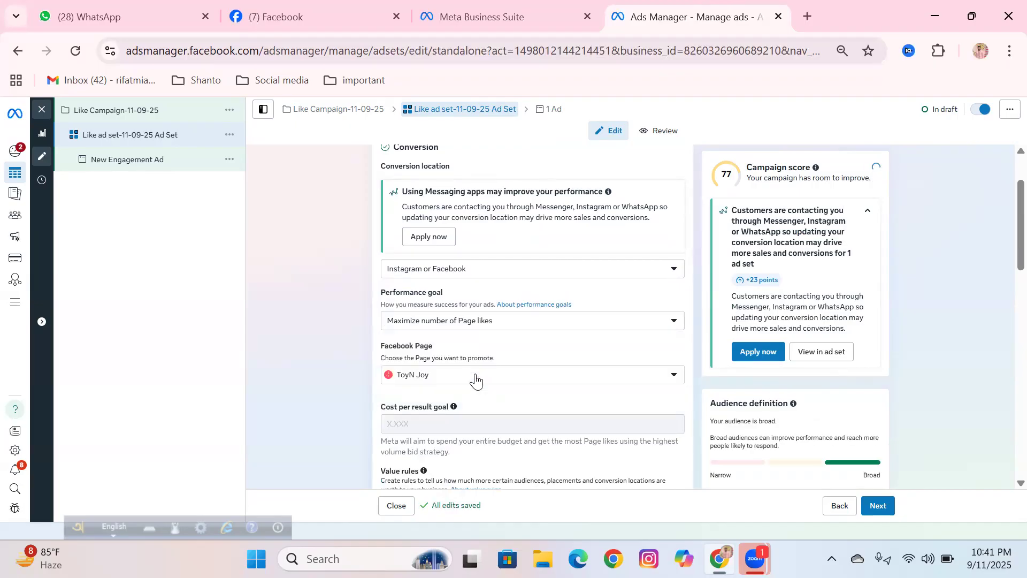
pyautogui.scroll(-6, 546, 312)
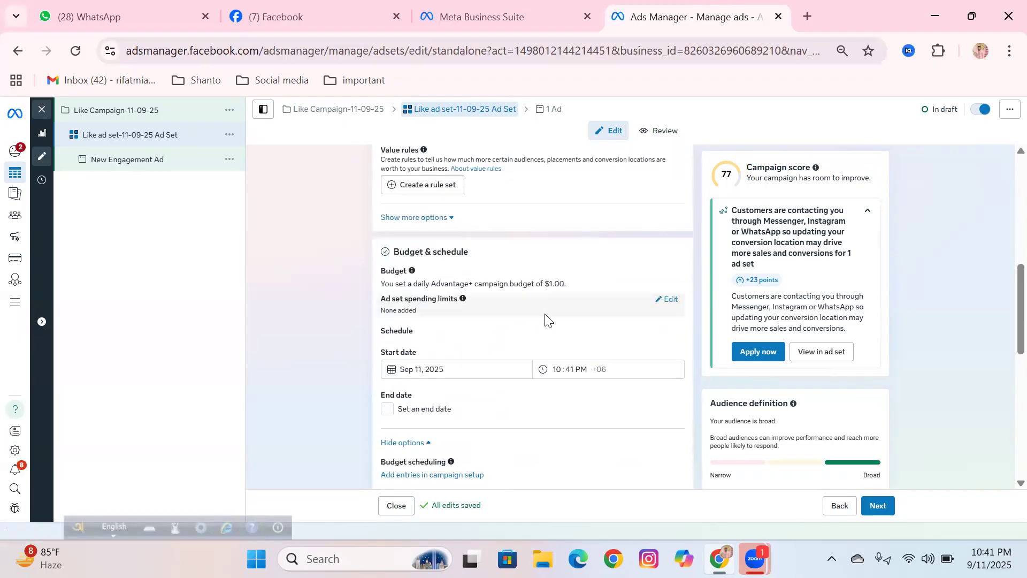
pyautogui.scroll(8, 541, 313)
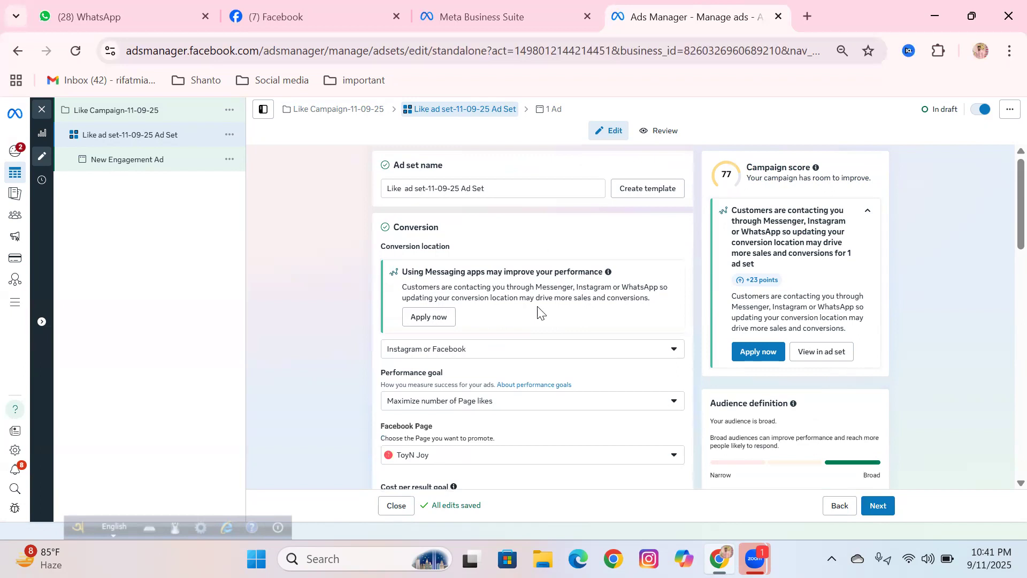
pyautogui.scroll(-1, 537, 311)
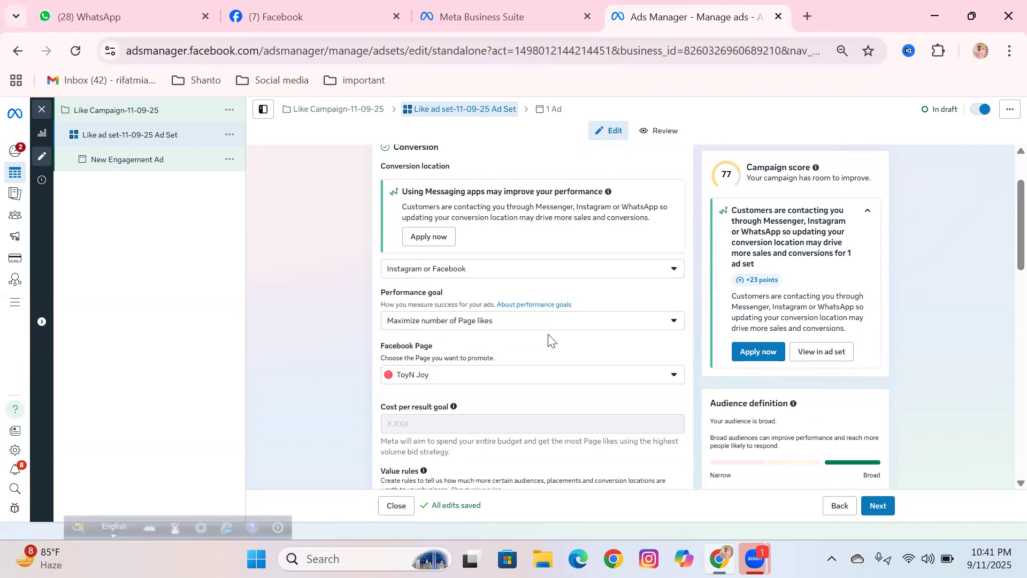
# Review the ad set's budget and schedule settings, and open the linked campaign setup to examine its budget scheduling and A/B test options.
pyautogui.scroll(-3, 548, 340)
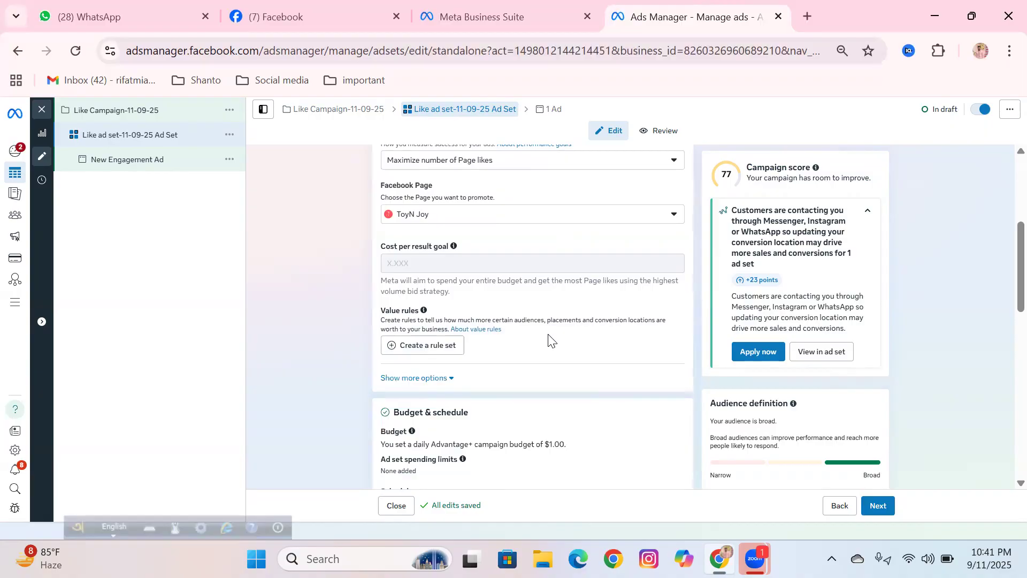
pyautogui.scroll(-2, 551, 339)
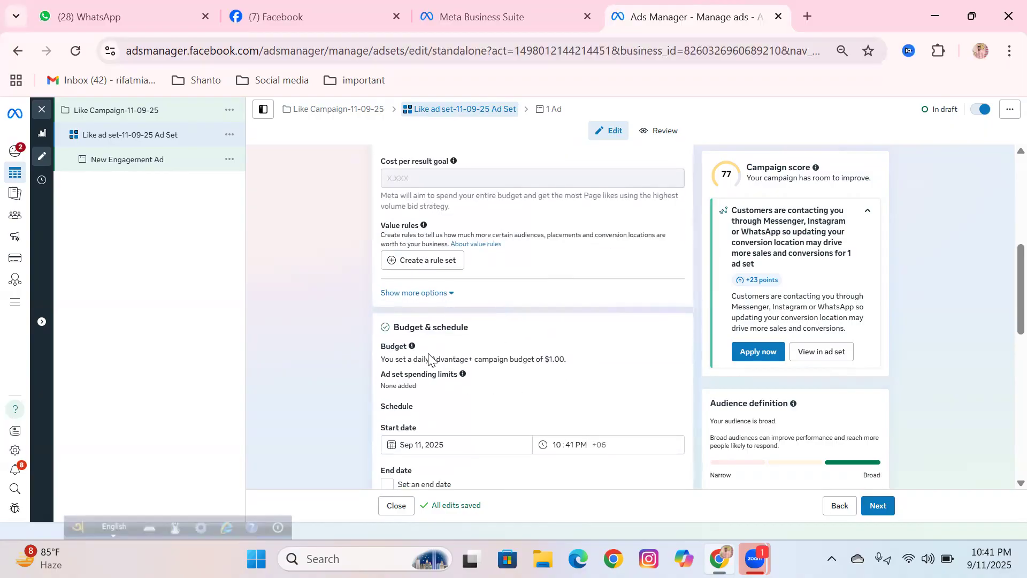
pyautogui.scroll(-1, 428, 355)
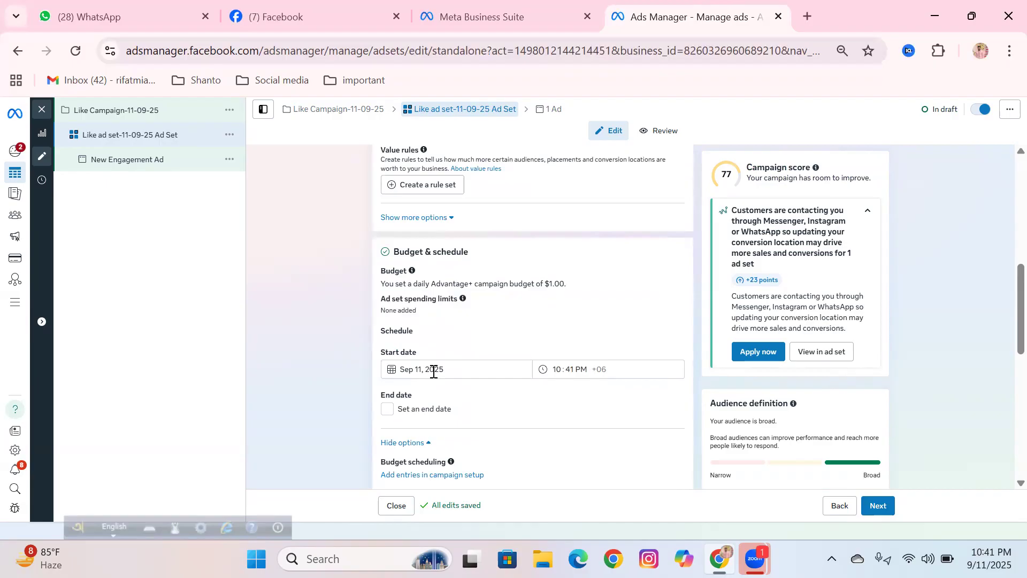
pyautogui.scroll(-1, 449, 377)
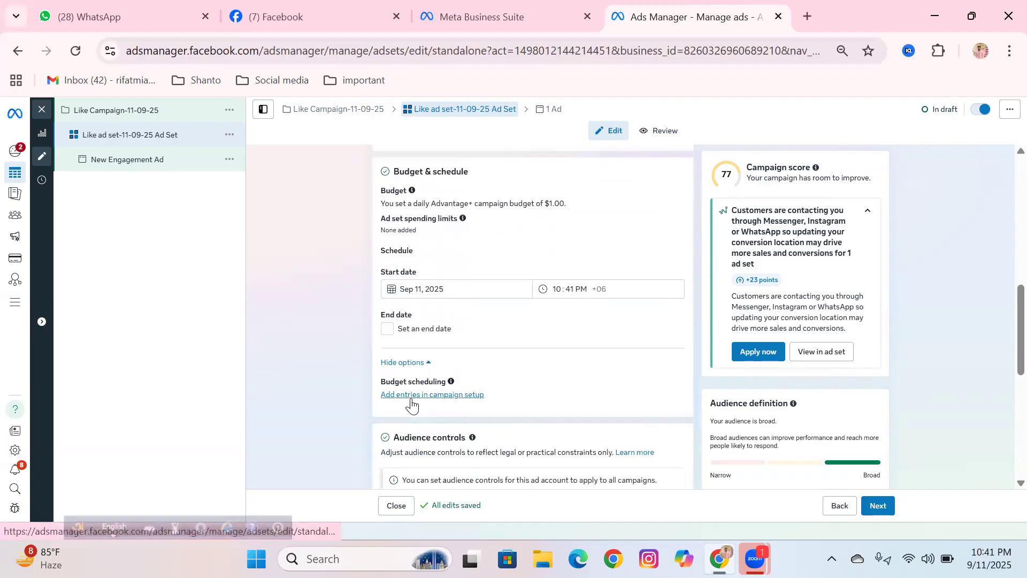
pyautogui.scroll(-2, 423, 385)
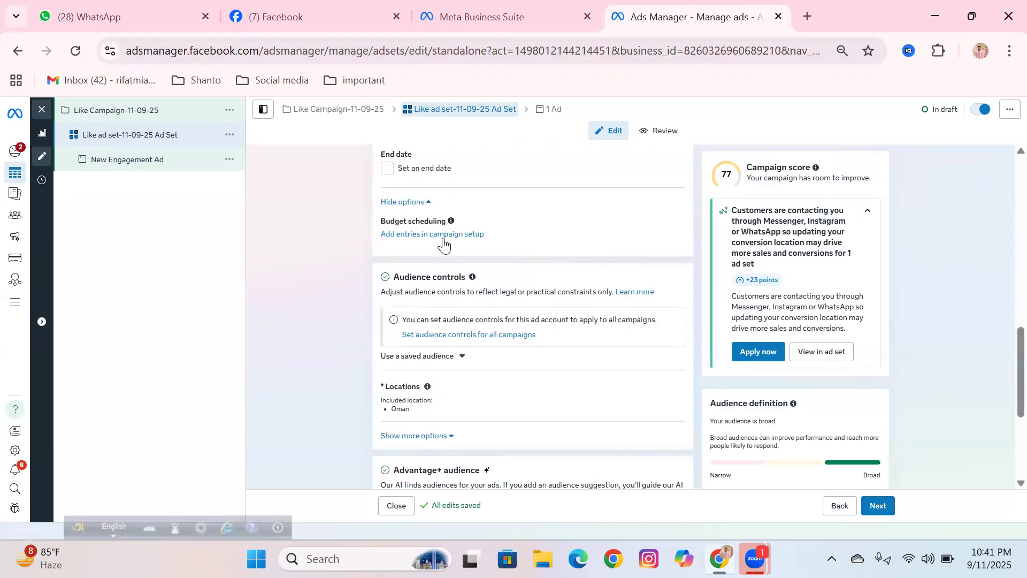
pyautogui.click(444, 236)
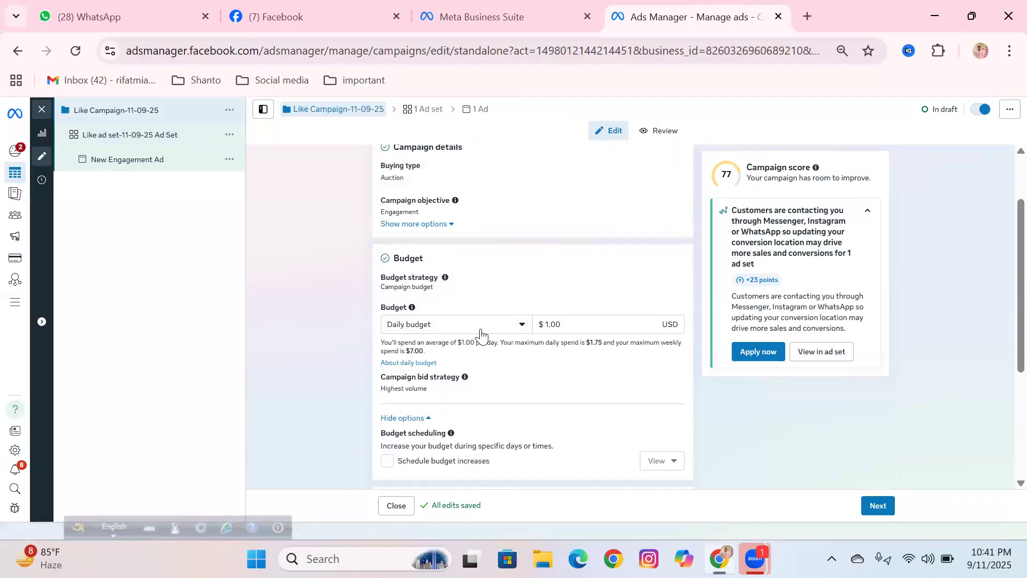
pyautogui.scroll(-3, 504, 367)
pyautogui.scroll(-1, 504, 368)
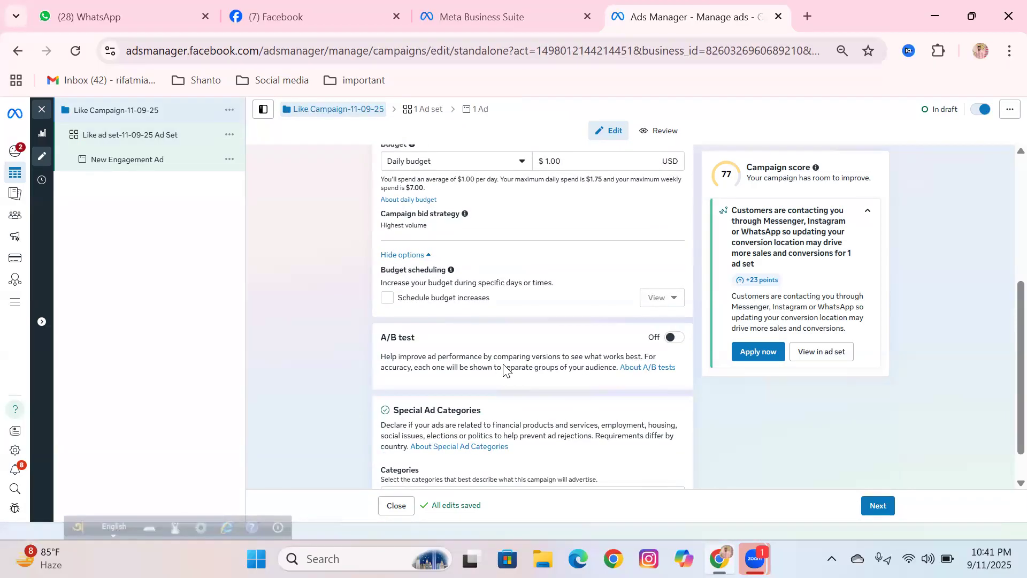
# Return to the ad set Like ad set-11-09-25 Ad Set, view the value rules introduction, and close it without creating a rule set.
pyautogui.click(166, 143)
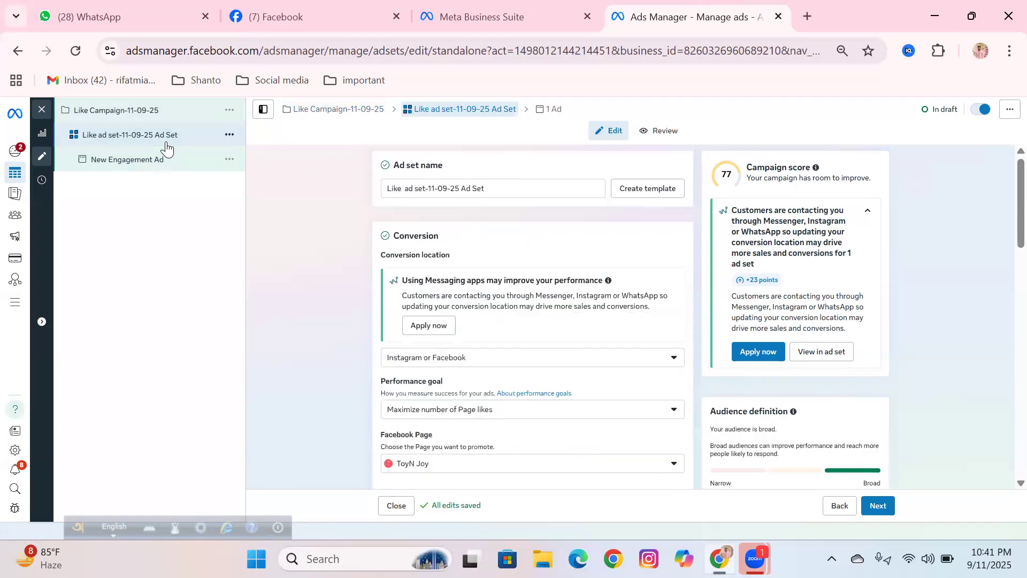
pyautogui.scroll(-3, 519, 343)
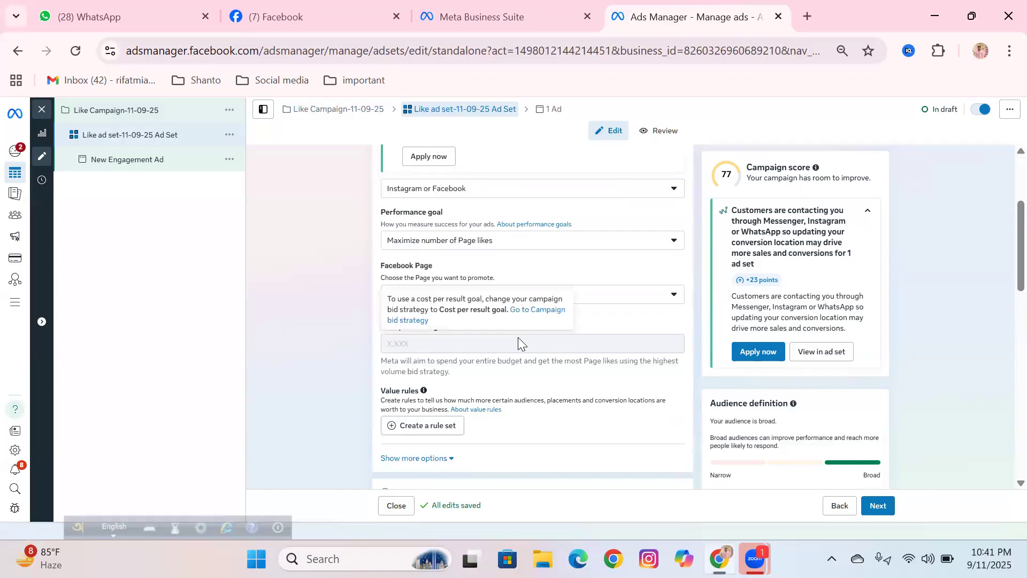
pyautogui.scroll(-2, 522, 374)
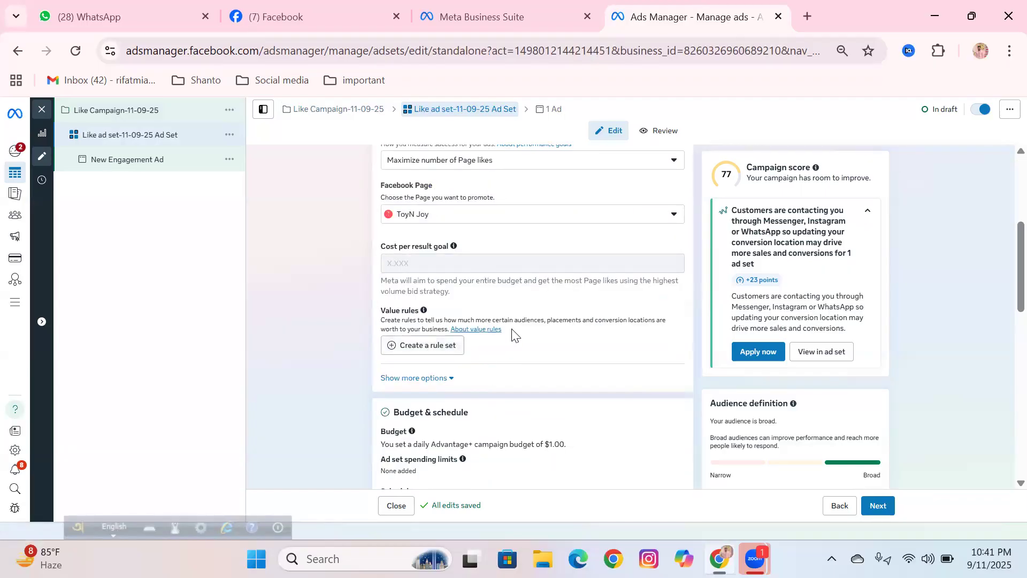
pyautogui.scroll(-2, 527, 335)
pyautogui.scroll(-1, 527, 335)
pyautogui.scroll(2, 522, 334)
pyautogui.click(458, 267)
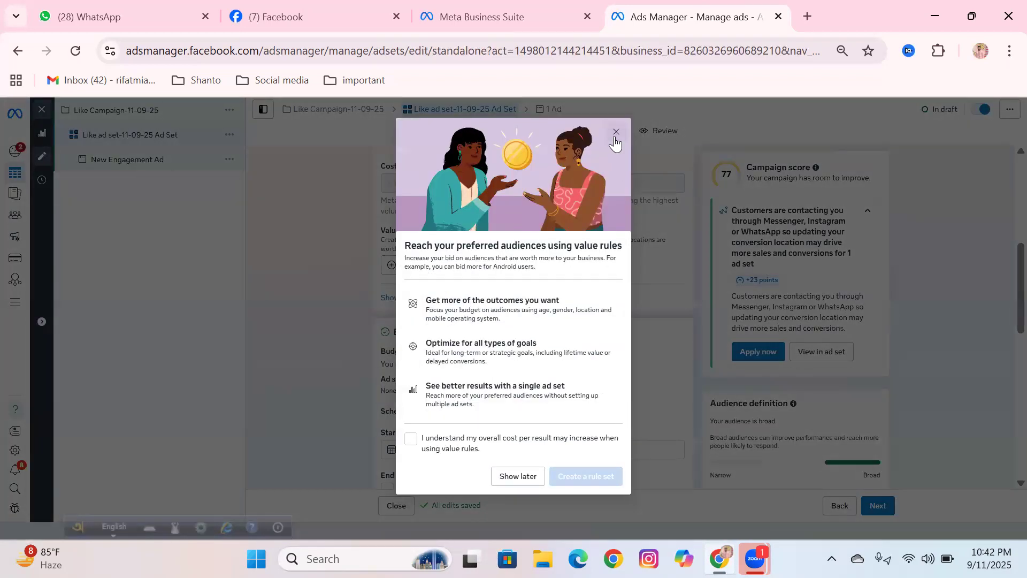
pyautogui.click(616, 132)
# Replace Oman with Bangladesh as the ad set's included audience location.
pyautogui.scroll(-5, 545, 387)
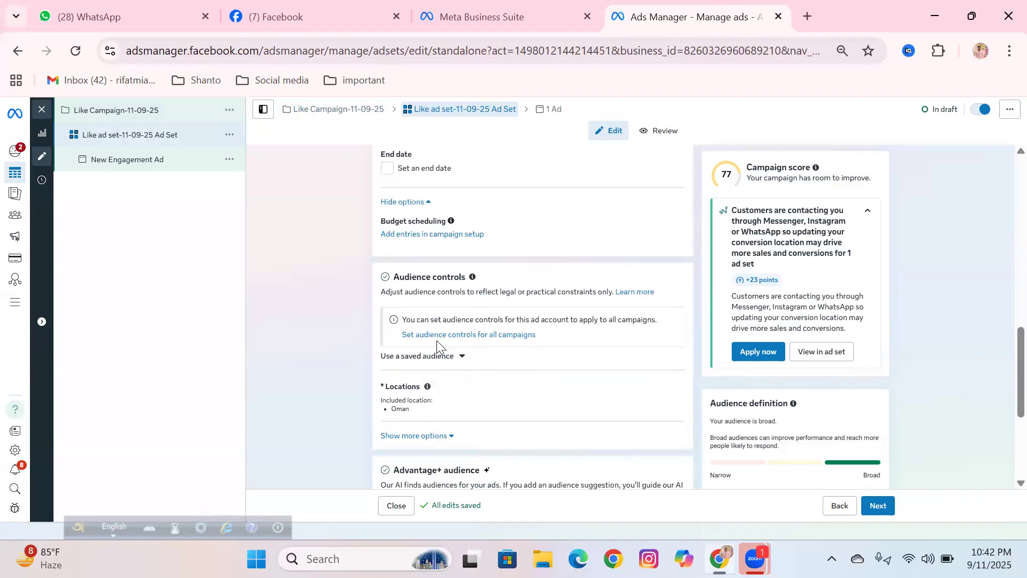
pyautogui.scroll(3, 422, 277)
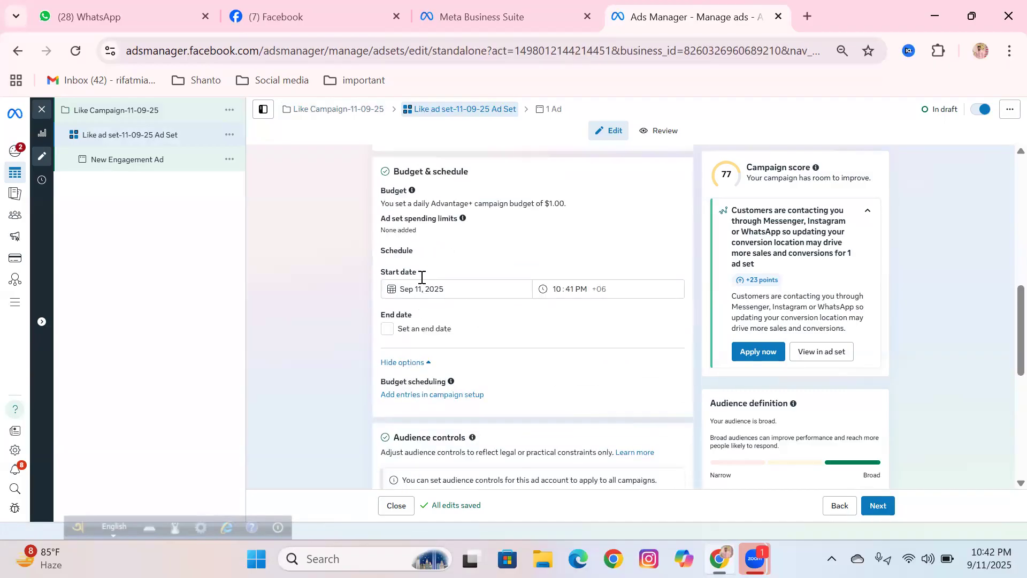
pyautogui.scroll(-3, 527, 329)
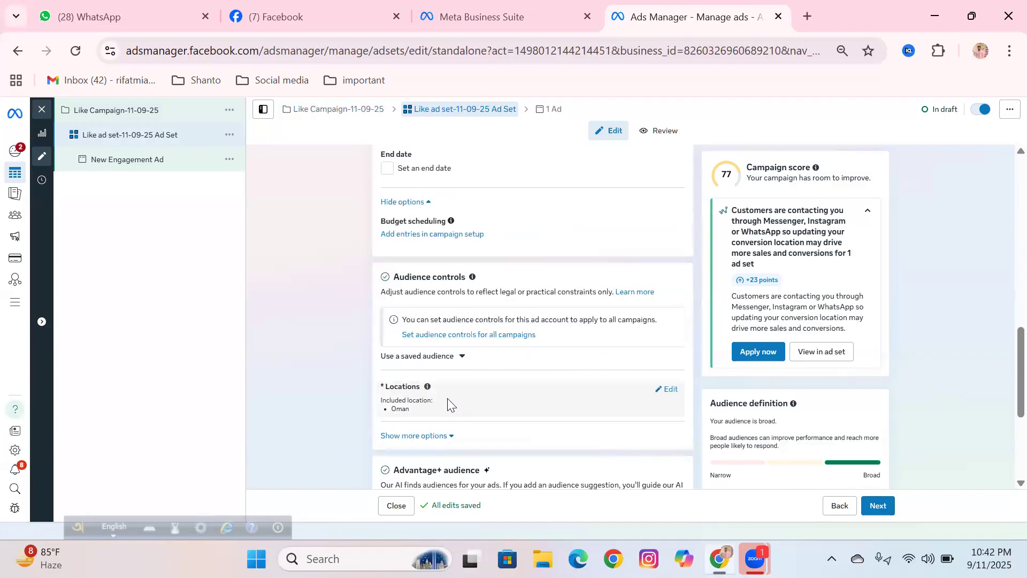
pyautogui.click(666, 391)
pyautogui.scroll(-3, 604, 385)
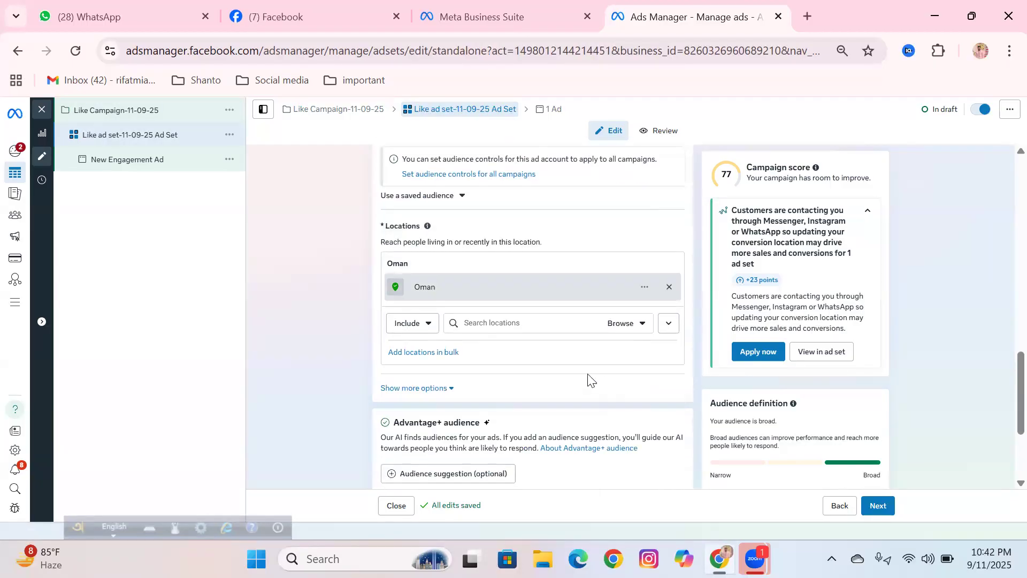
pyautogui.click(510, 327)
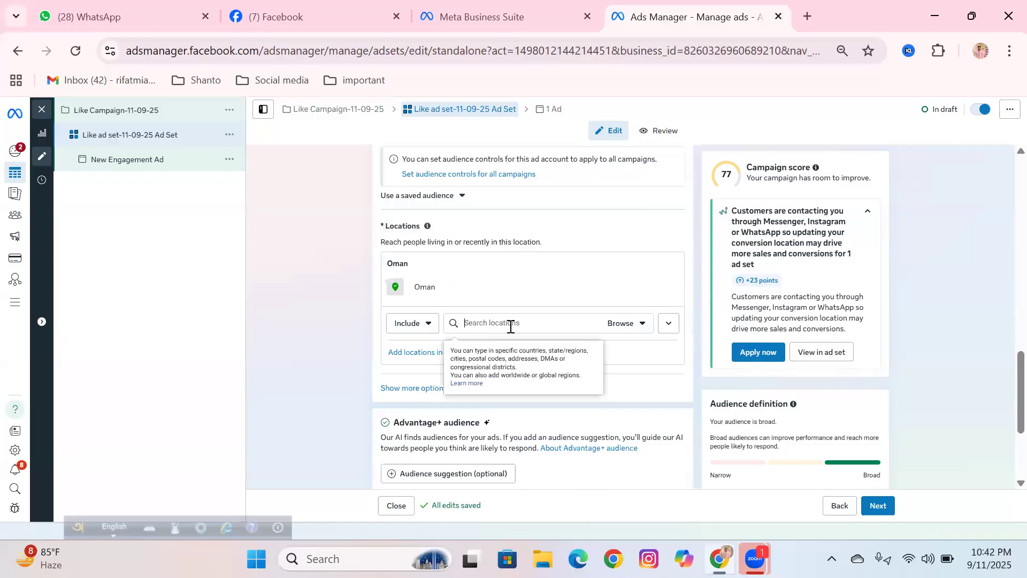
pyautogui.write('Banglade')
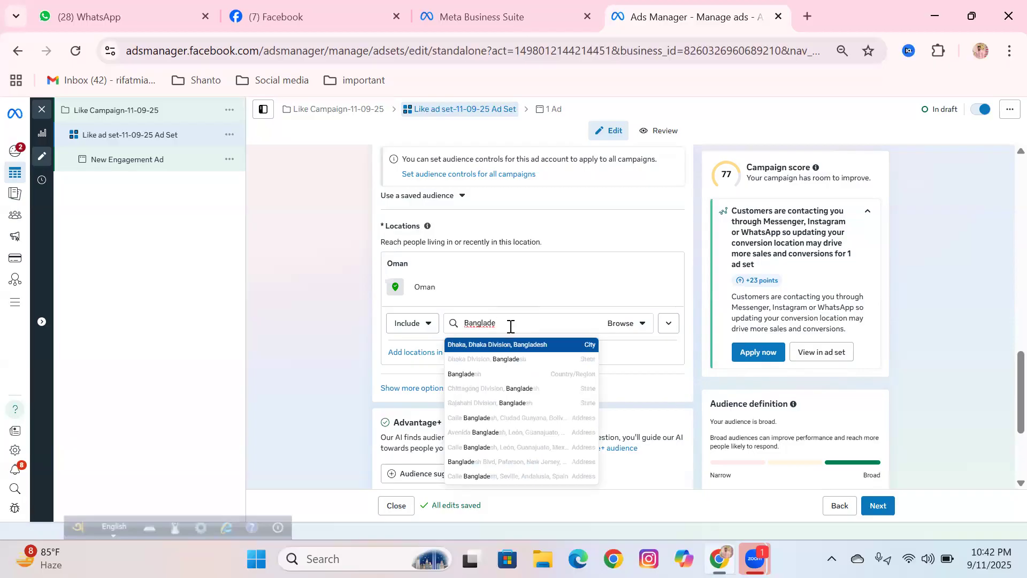
pyautogui.click(556, 375)
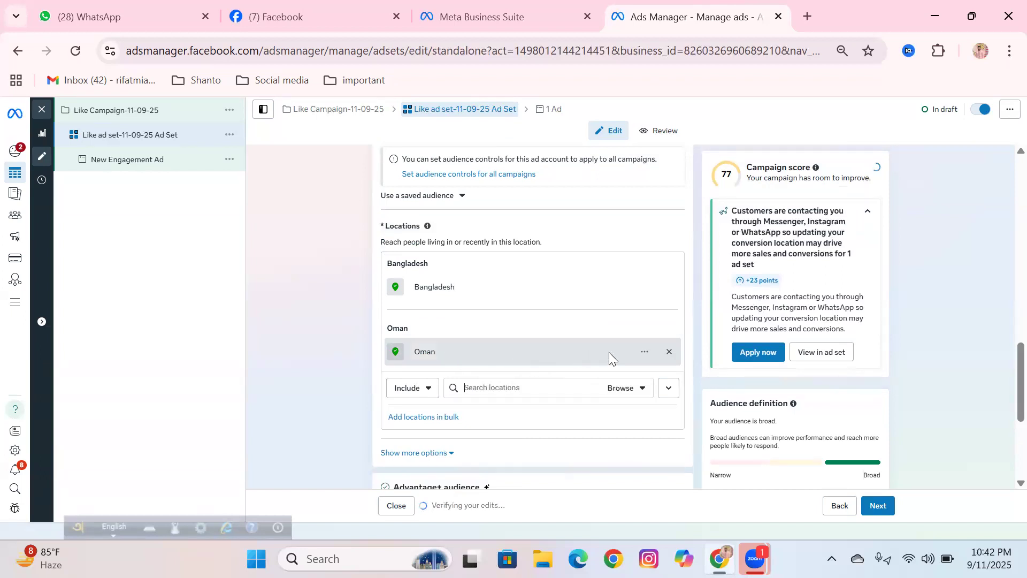
pyautogui.click(668, 354)
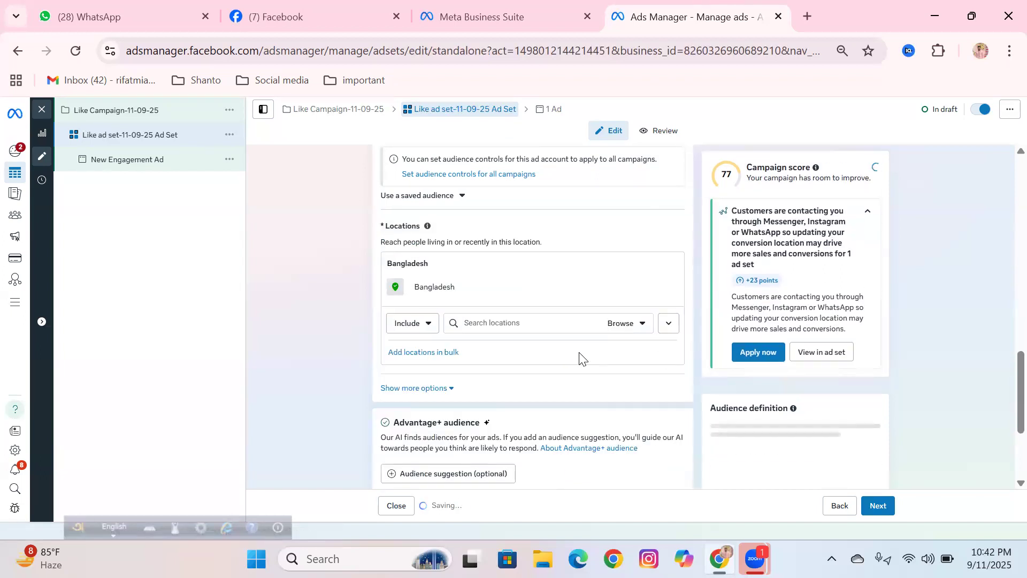
# Expand the ad set's placement options and switch the placements to Manual placements.
pyautogui.scroll(-2, 569, 355)
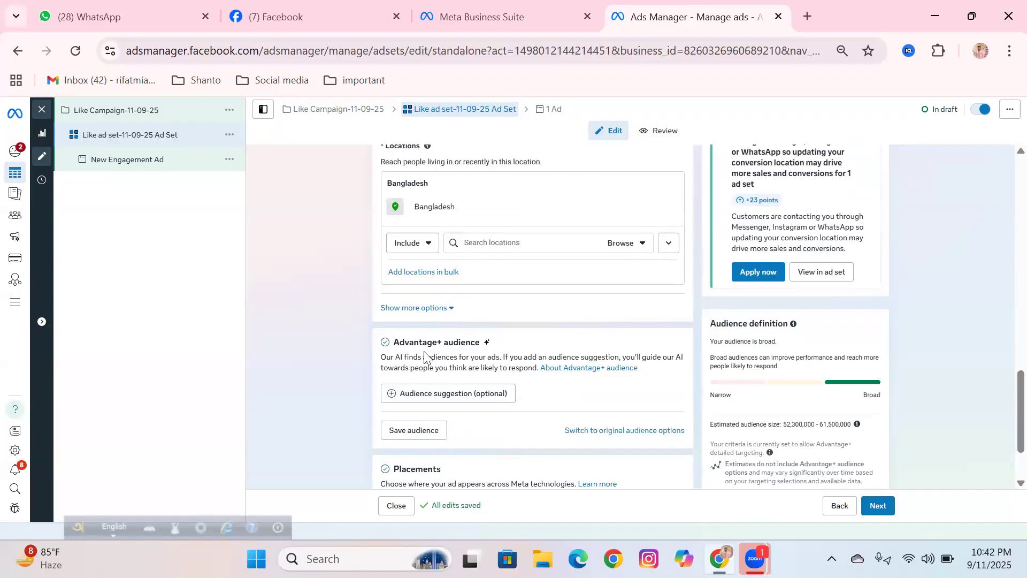
pyautogui.scroll(-2, 428, 358)
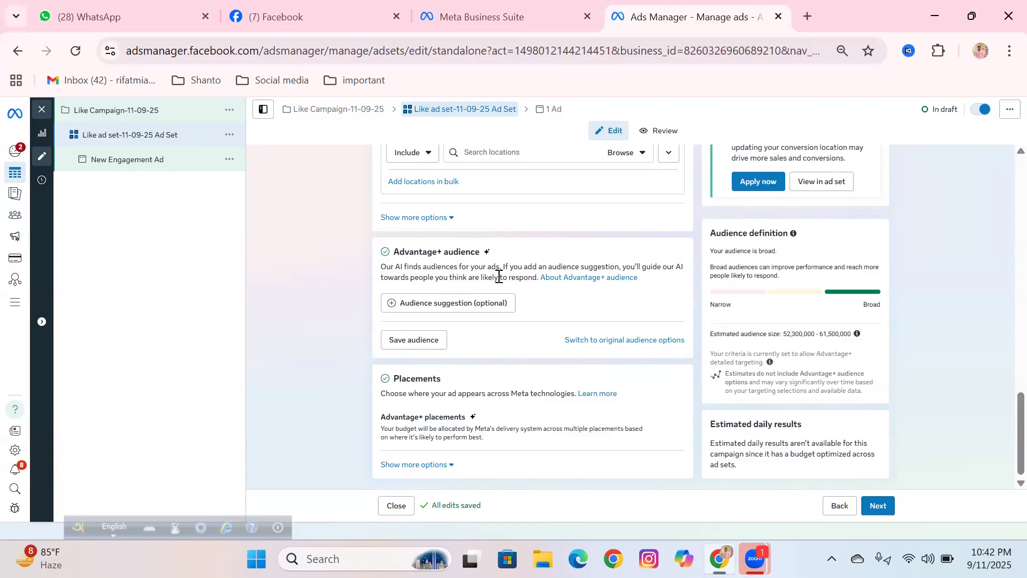
pyautogui.click(413, 464)
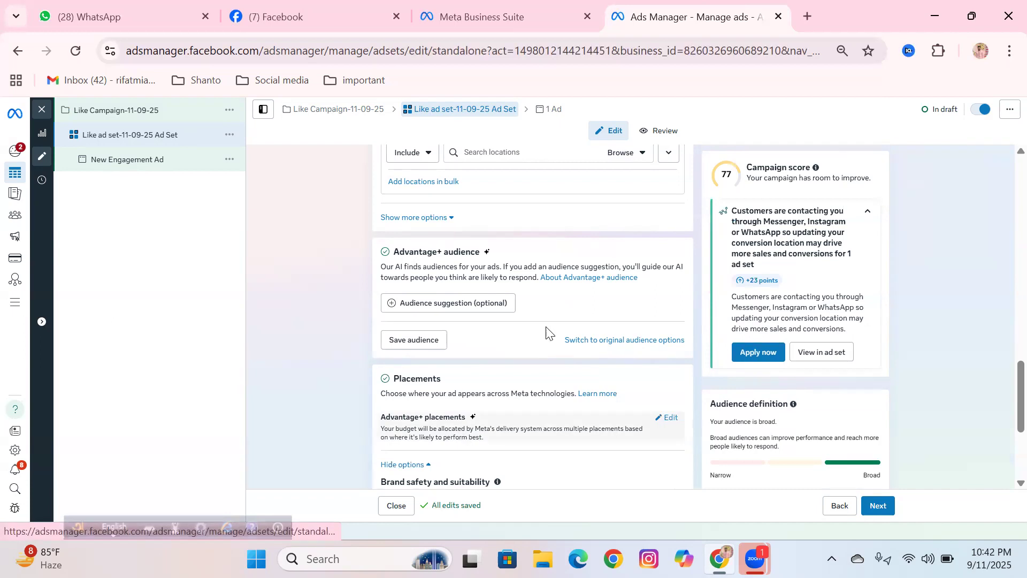
pyautogui.scroll(-3, 545, 335)
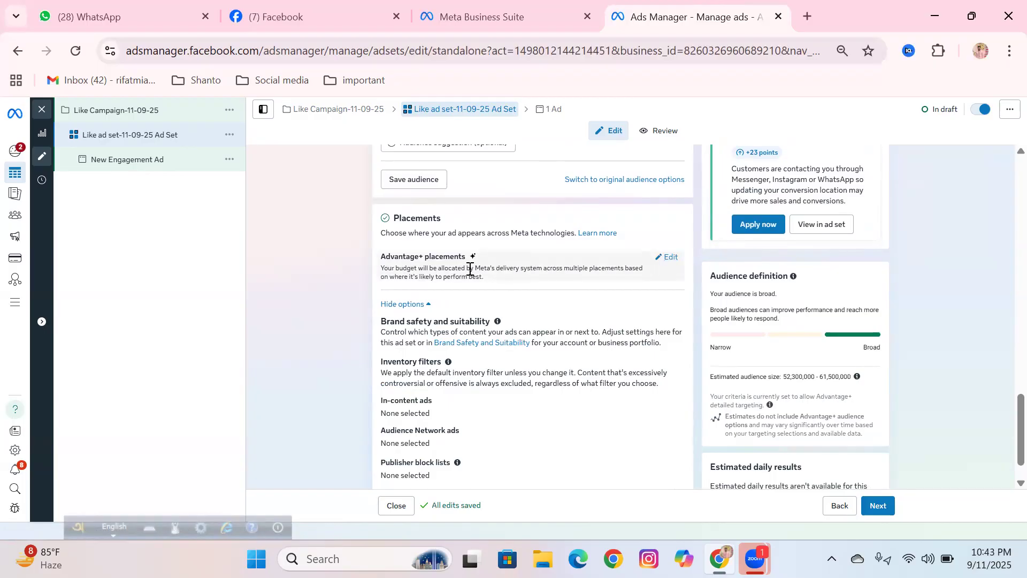
pyautogui.click(670, 257)
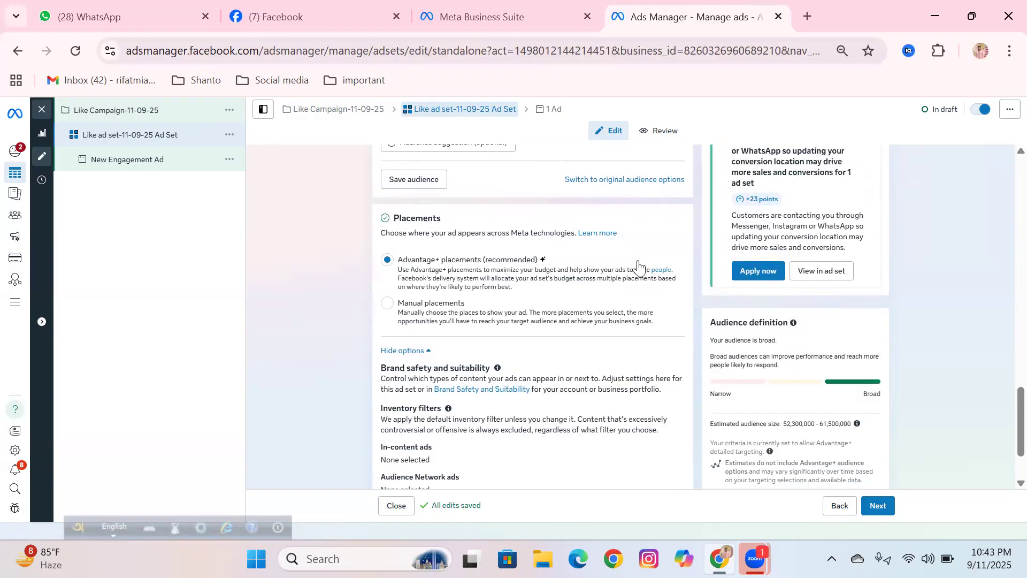
pyautogui.scroll(-1, 611, 267)
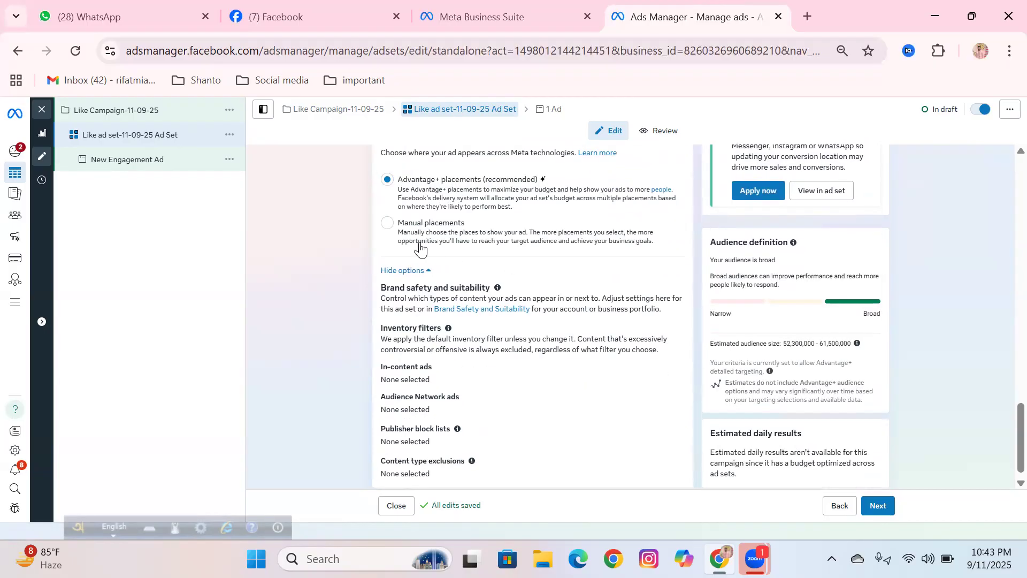
pyautogui.click(389, 225)
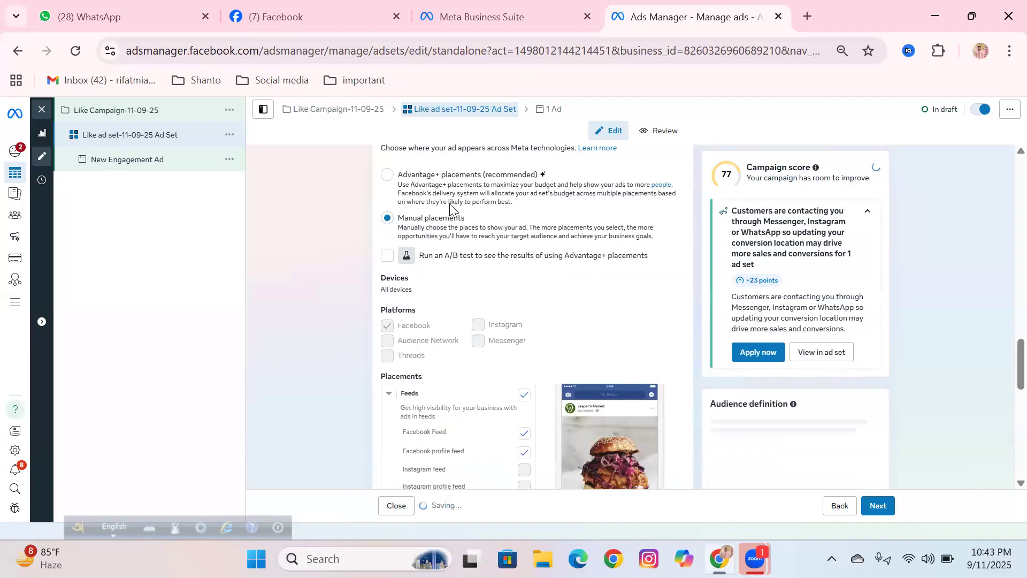
# Examine which platforms and individual placements are selected under the manual placements, from feeds to apps and sites.
pyautogui.scroll(-3, 451, 205)
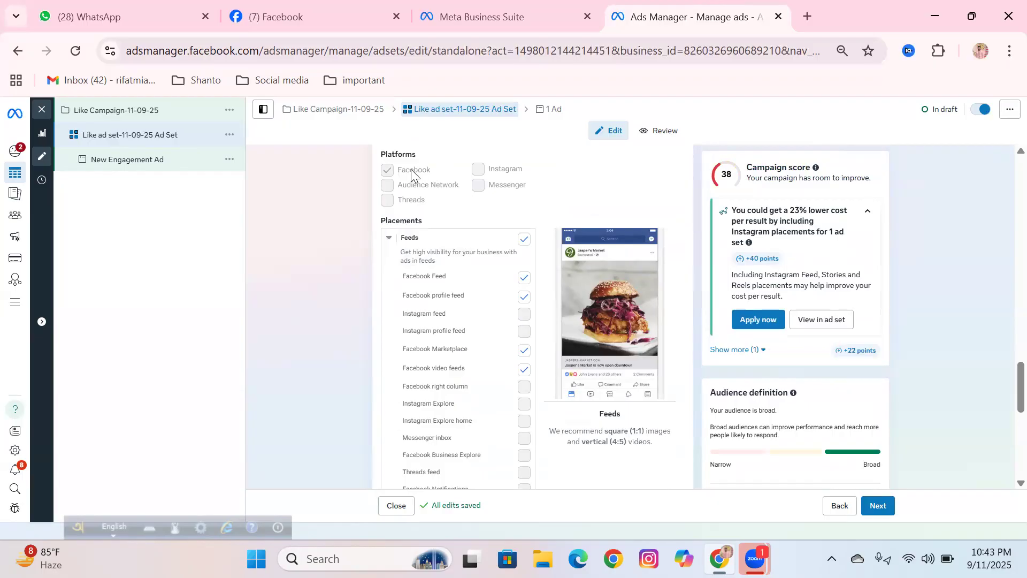
pyautogui.scroll(-1, 515, 259)
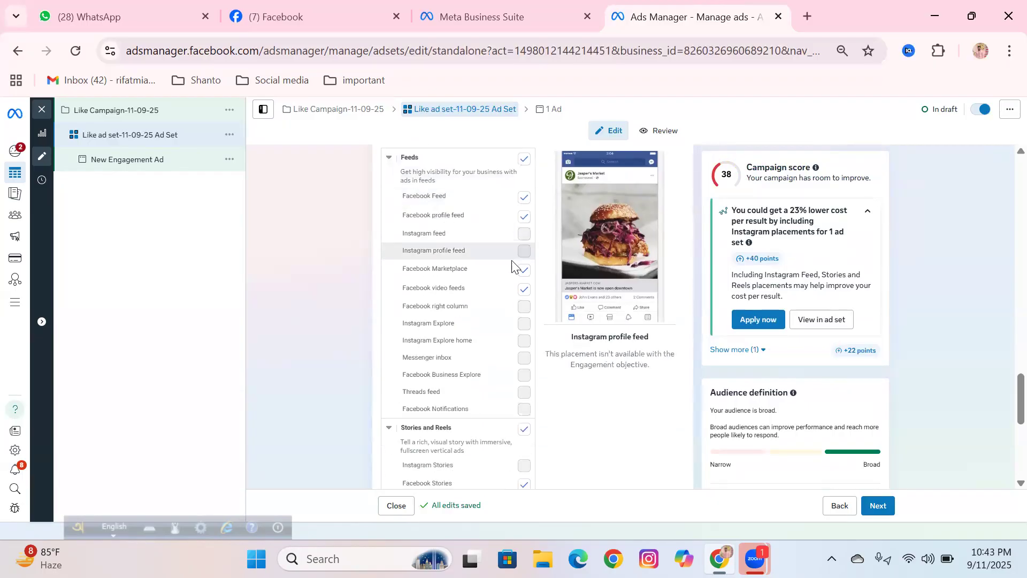
pyautogui.scroll(-4, 480, 285)
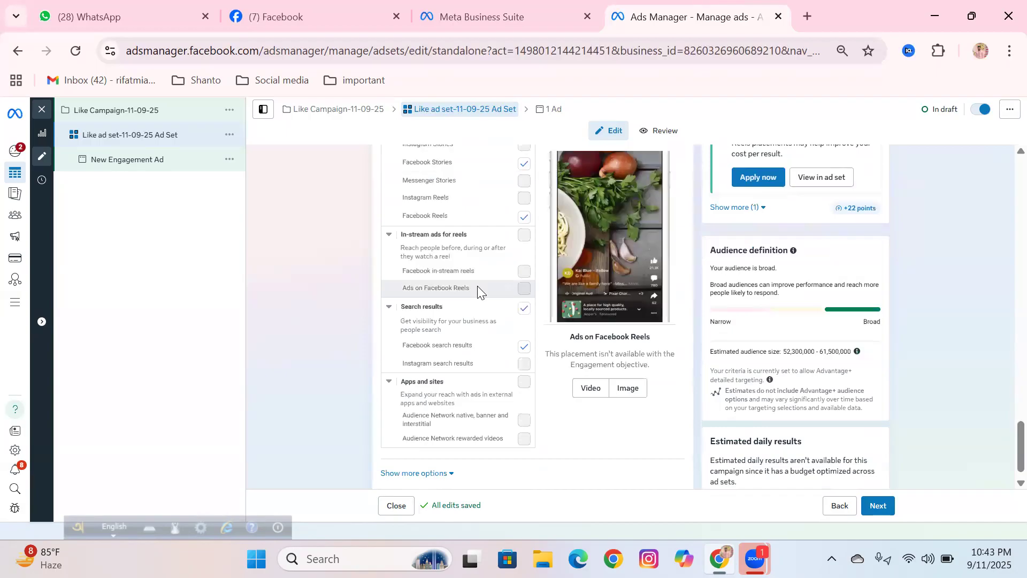
pyautogui.scroll(7, 480, 289)
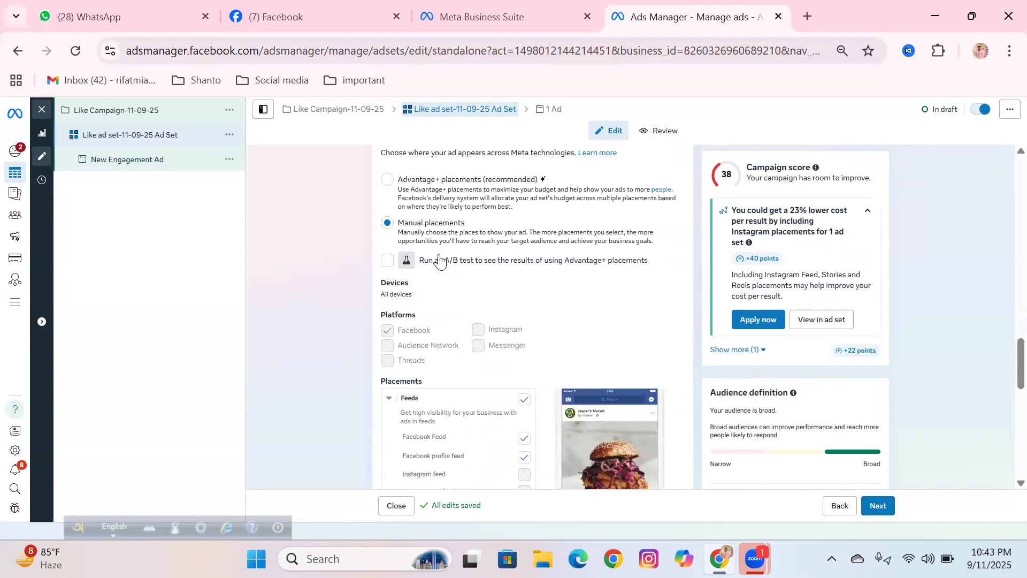
pyautogui.scroll(1, 431, 222)
pyautogui.scroll(-4, 431, 222)
pyautogui.scroll(3, 436, 230)
pyautogui.scroll(-5, 457, 230)
pyautogui.scroll(-6, 460, 230)
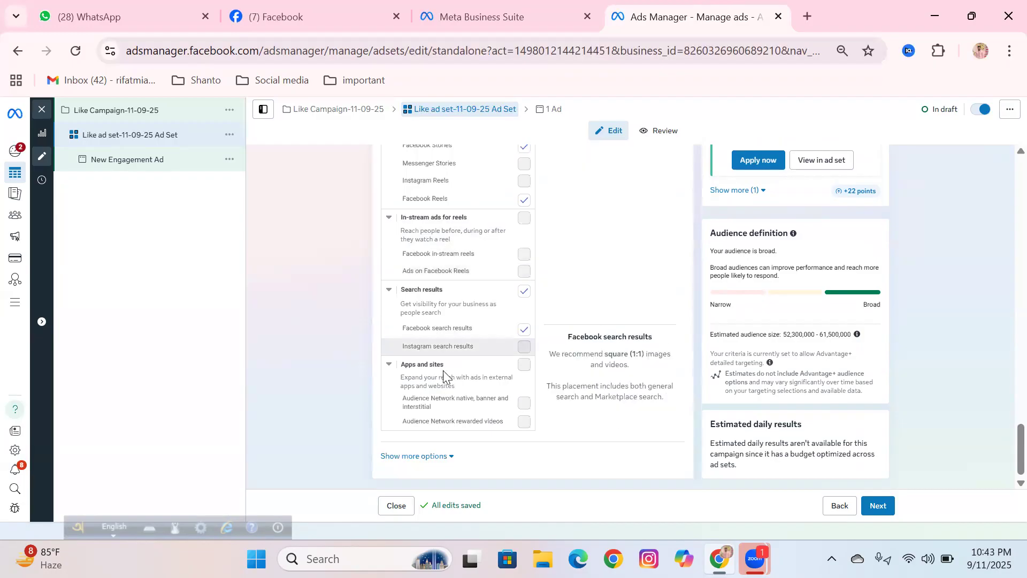
# Expand the additional placement options, examine the device and brand safety settings, and recheck the ad set's conversion, budget and audience settings.
pyautogui.click(417, 455)
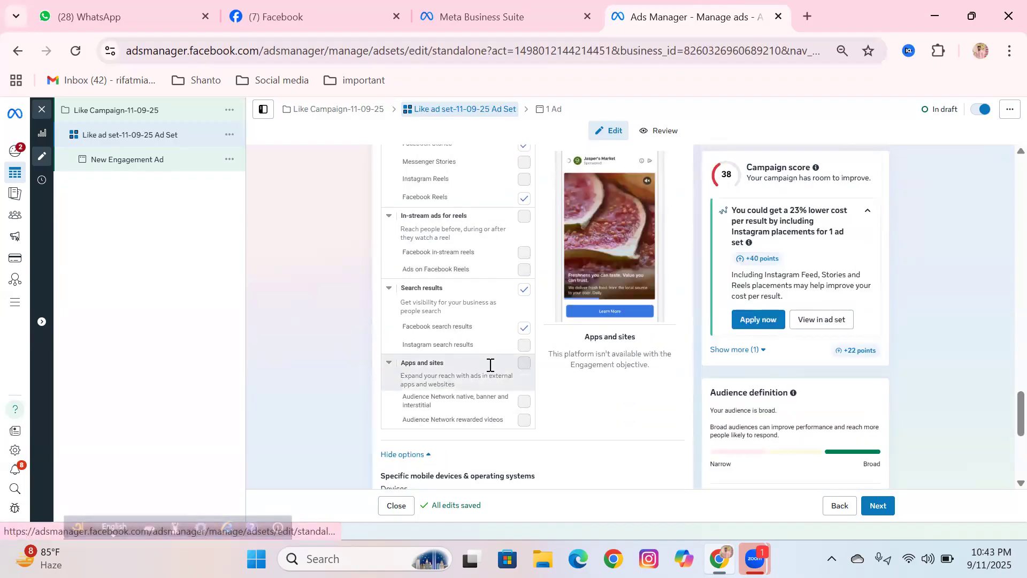
pyautogui.scroll(-5, 460, 331)
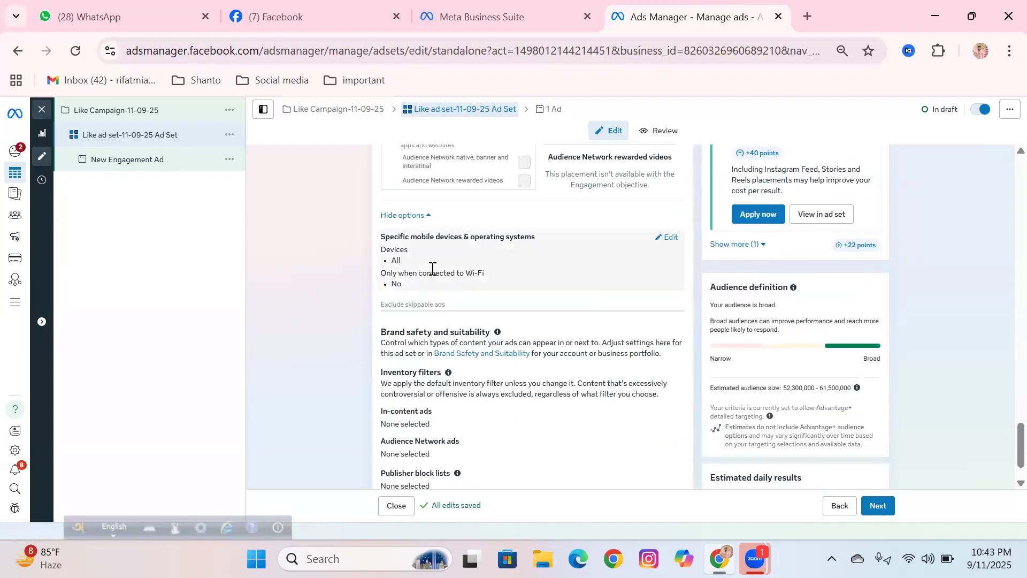
pyautogui.scroll(-1, 566, 339)
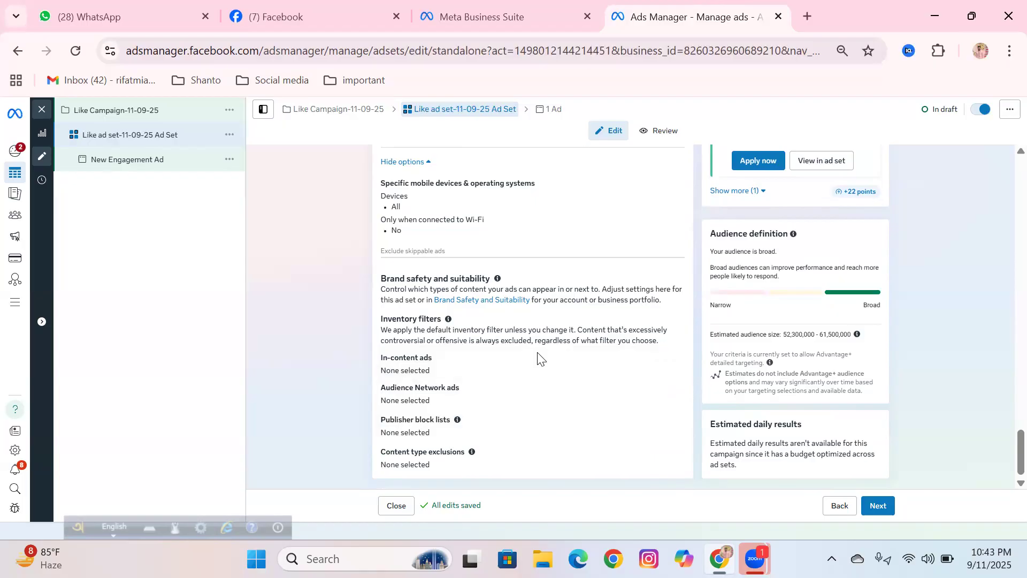
pyautogui.scroll(4, 476, 370)
pyautogui.scroll(15, 476, 370)
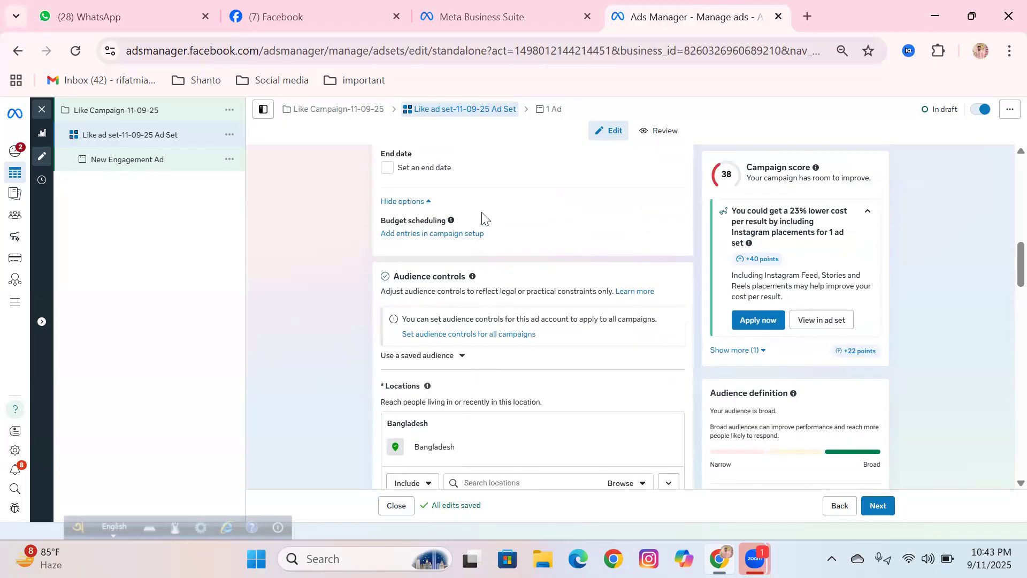
pyautogui.scroll(4, 482, 248)
pyautogui.scroll(4, 467, 320)
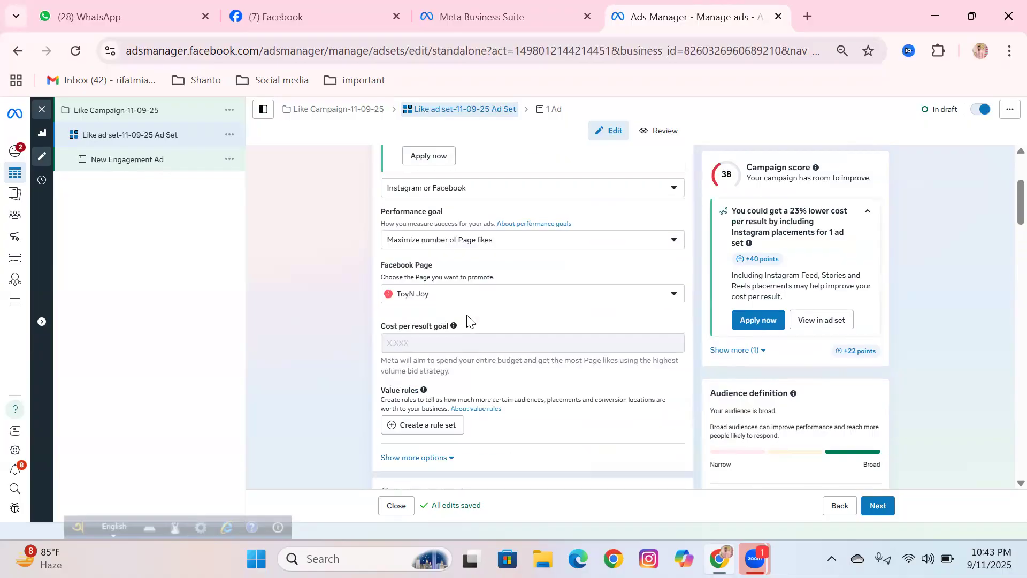
pyautogui.scroll(1, 488, 246)
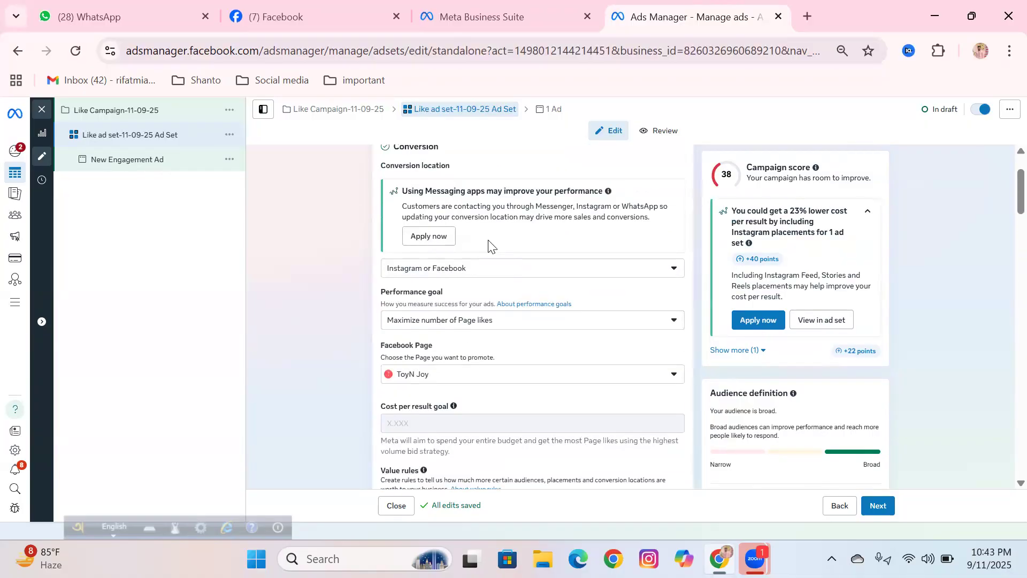
pyautogui.scroll(-5, 465, 267)
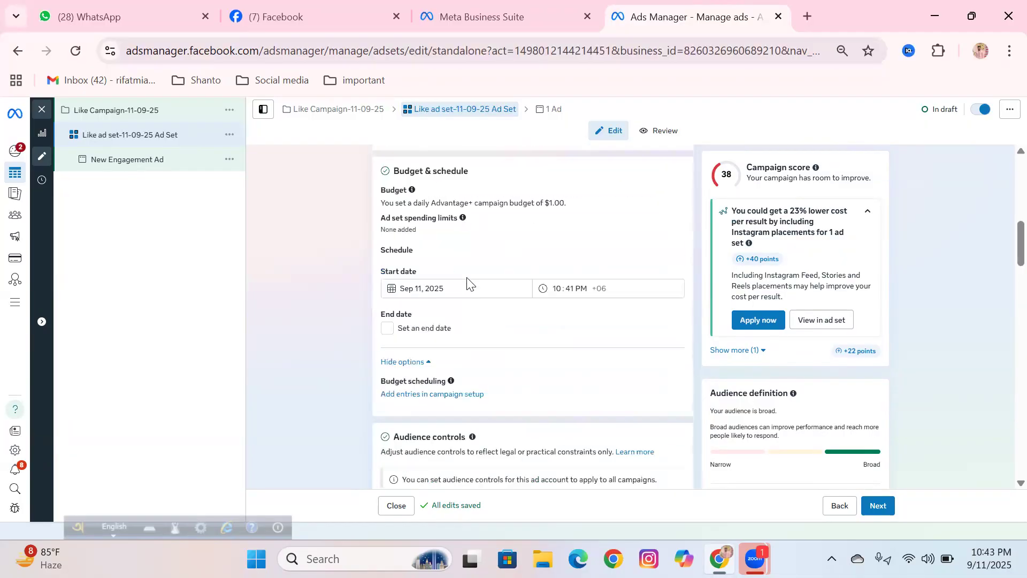
# Review the ad set's budget, audience and placement settings and continue to the ad level.
pyautogui.scroll(-4, 460, 353)
pyautogui.scroll(-8, 458, 351)
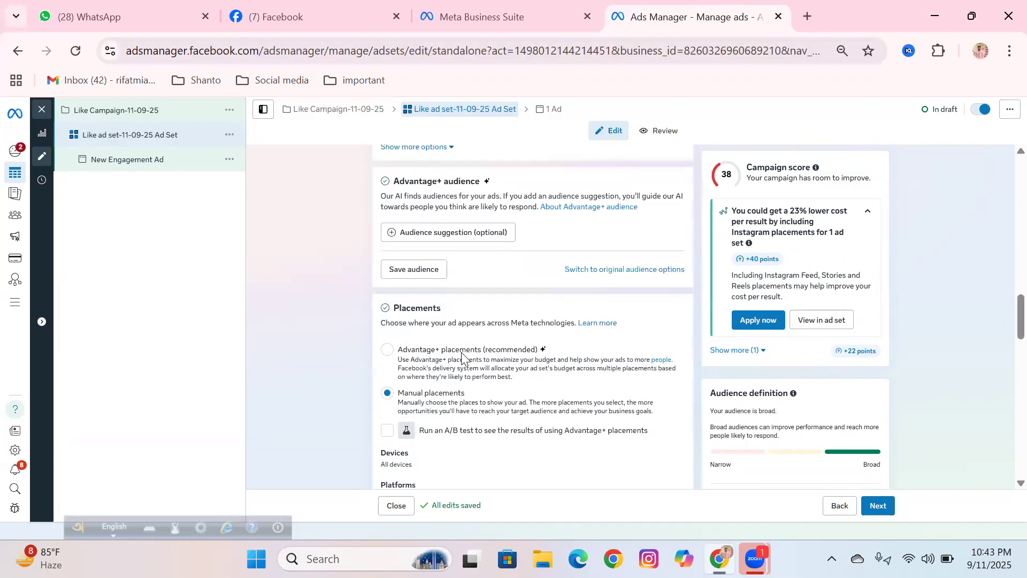
pyautogui.scroll(-8, 477, 390)
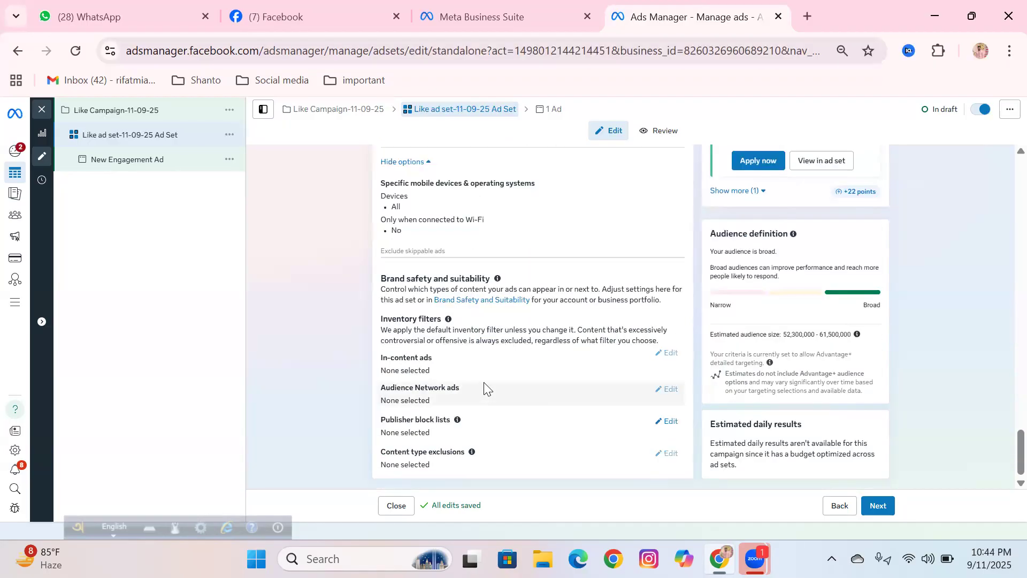
pyautogui.click(885, 508)
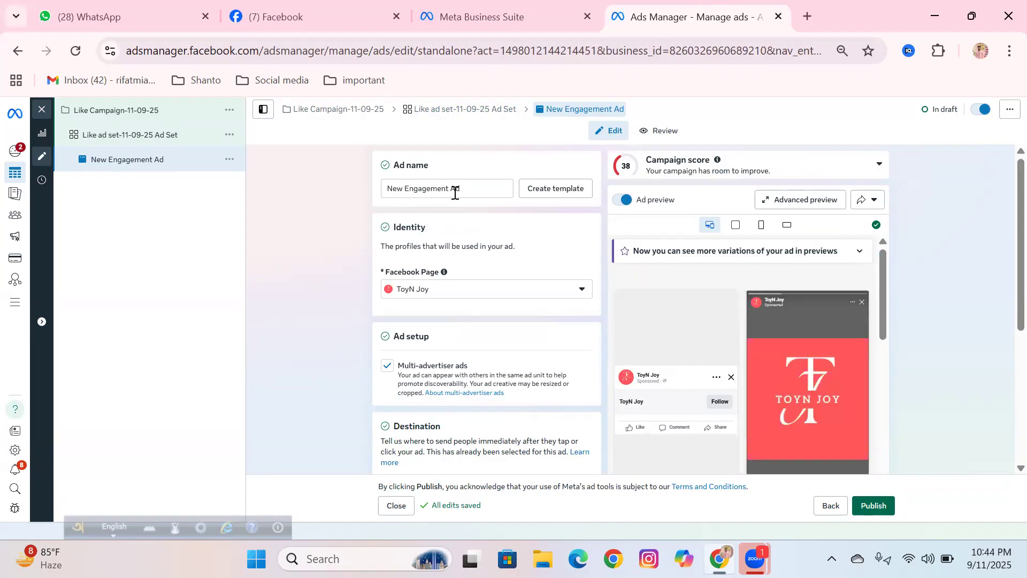
# Rename the ad as Like Campaign-11-09-25.
pyautogui.moveTo(465, 190); pyautogui.dragTo(362, 190)
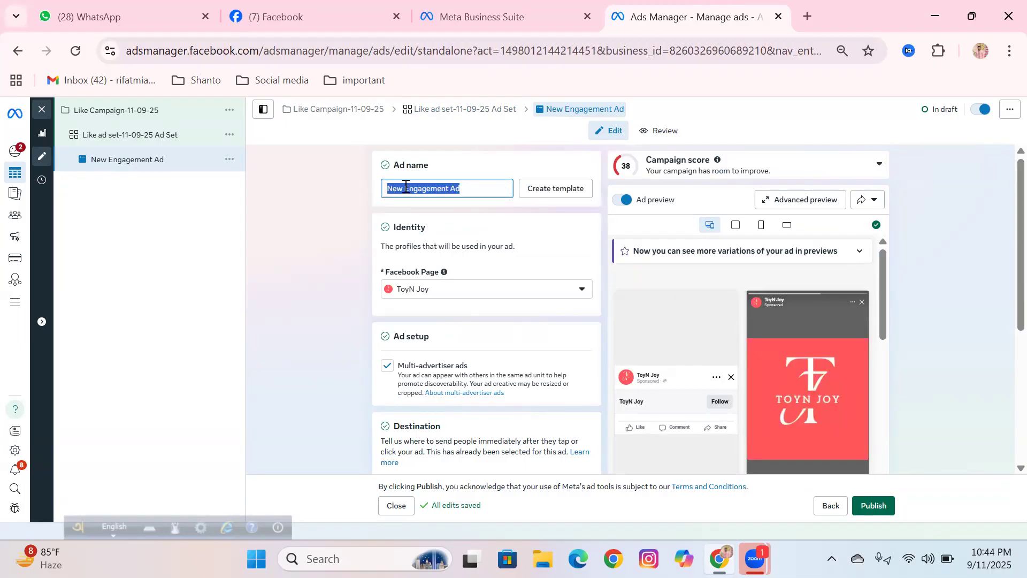
pyautogui.rightClick(406, 186)
pyautogui.click(428, 254)
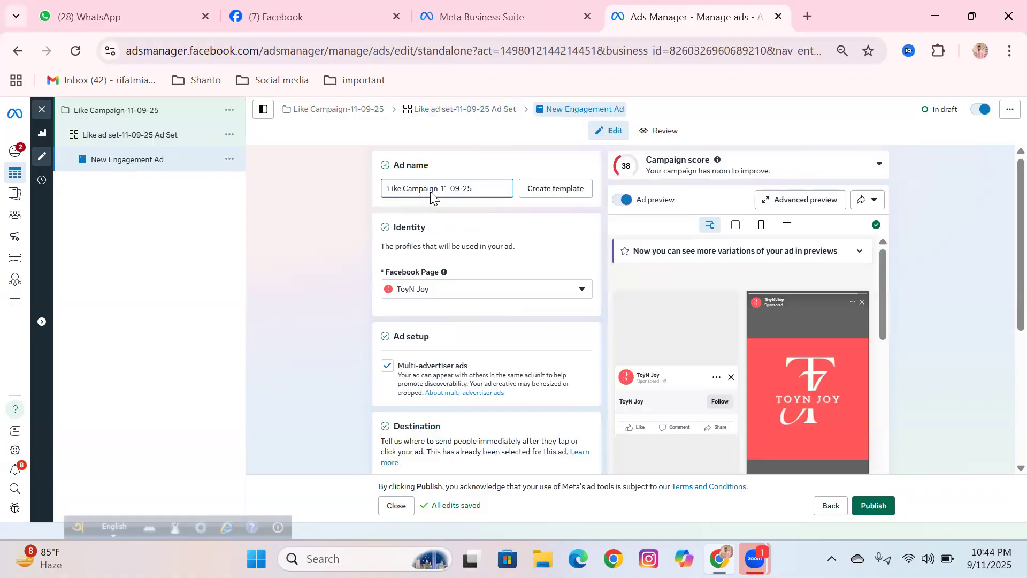
# Examine the ad's identity, ad setup, destination, creative and tracking sections, including the available creative types.
pyautogui.scroll(-2, 483, 209)
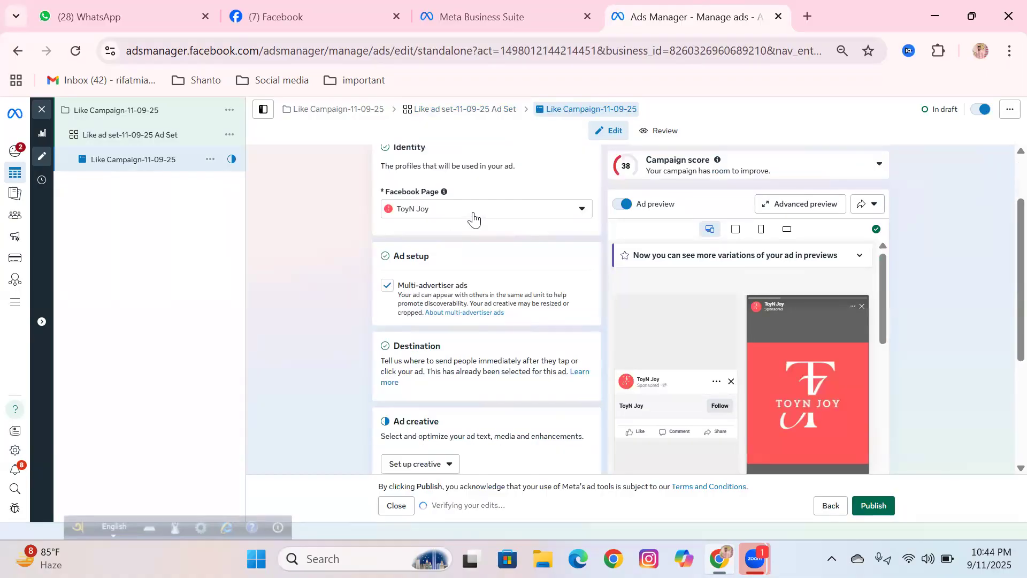
pyautogui.scroll(-3, 450, 213)
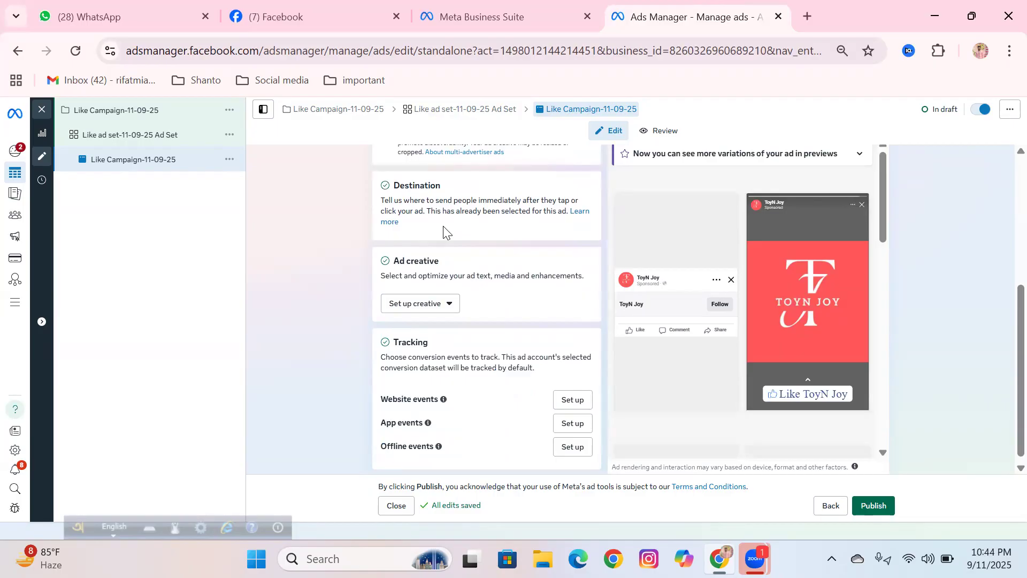
pyautogui.scroll(3, 459, 233)
pyautogui.scroll(-3, 459, 233)
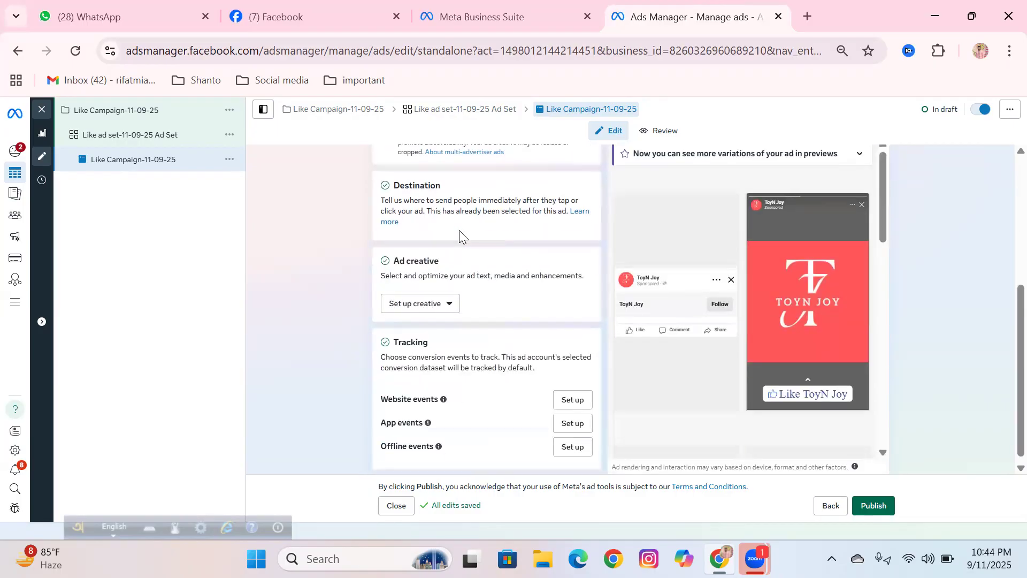
pyautogui.click(411, 305)
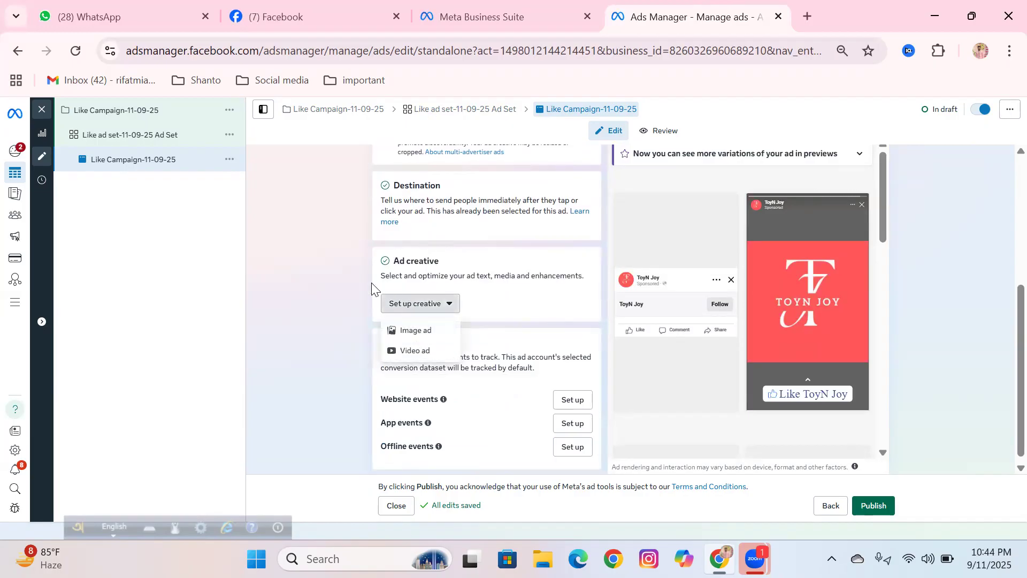
pyautogui.click(425, 293)
pyautogui.scroll(3, 426, 295)
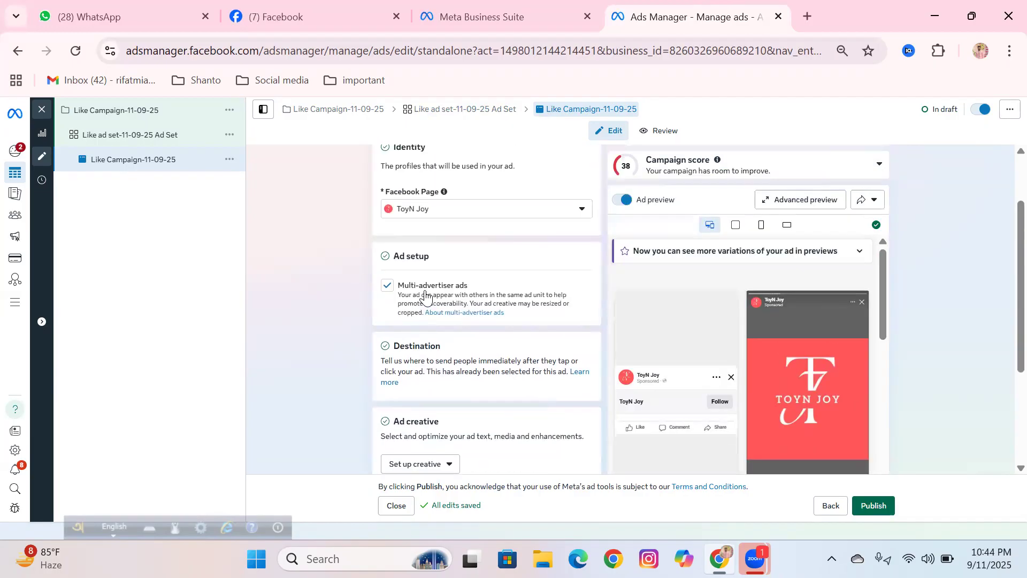
pyautogui.scroll(-3, 426, 295)
pyautogui.click(411, 307)
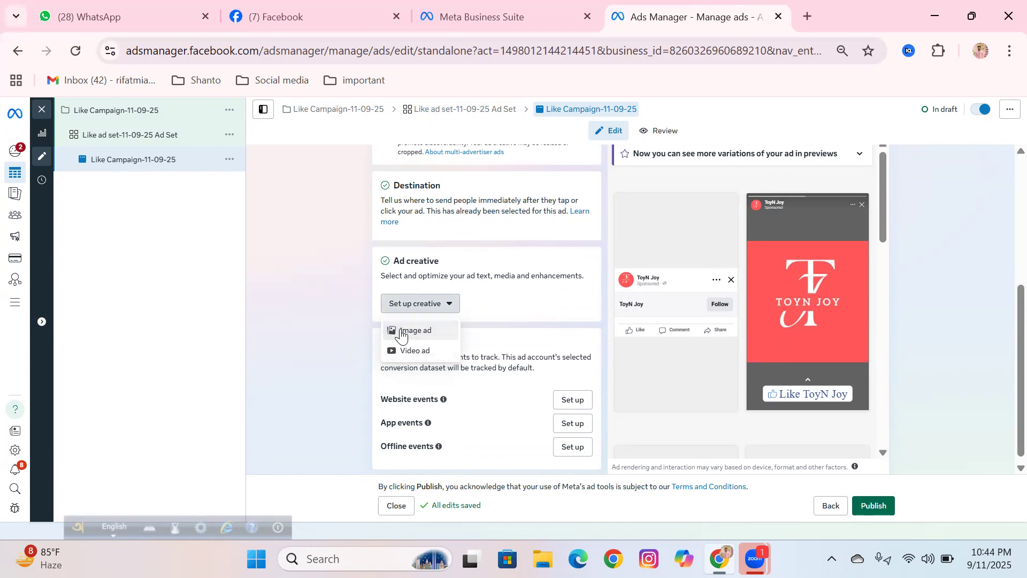
pyautogui.click(402, 335)
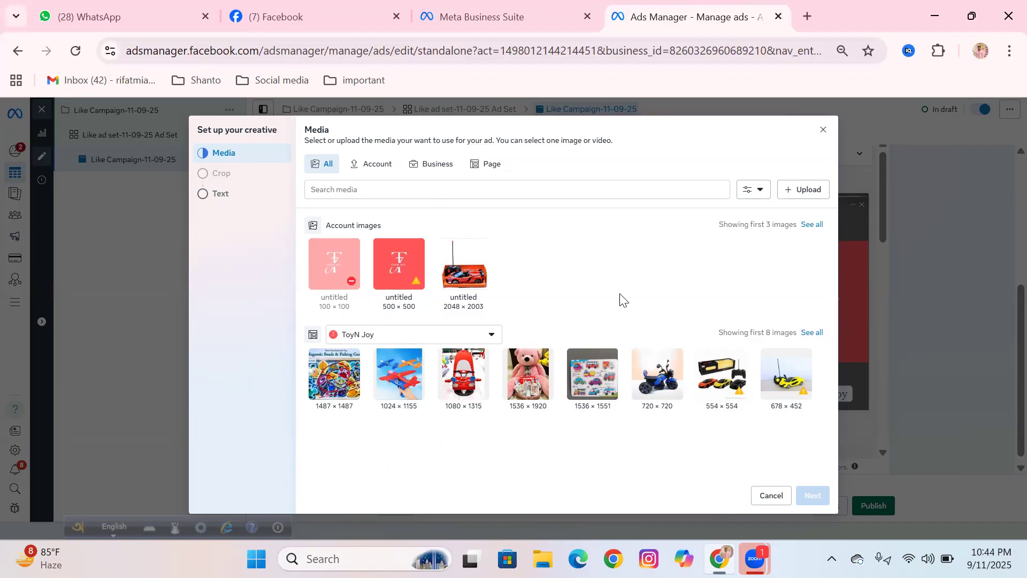
pyautogui.click(462, 276)
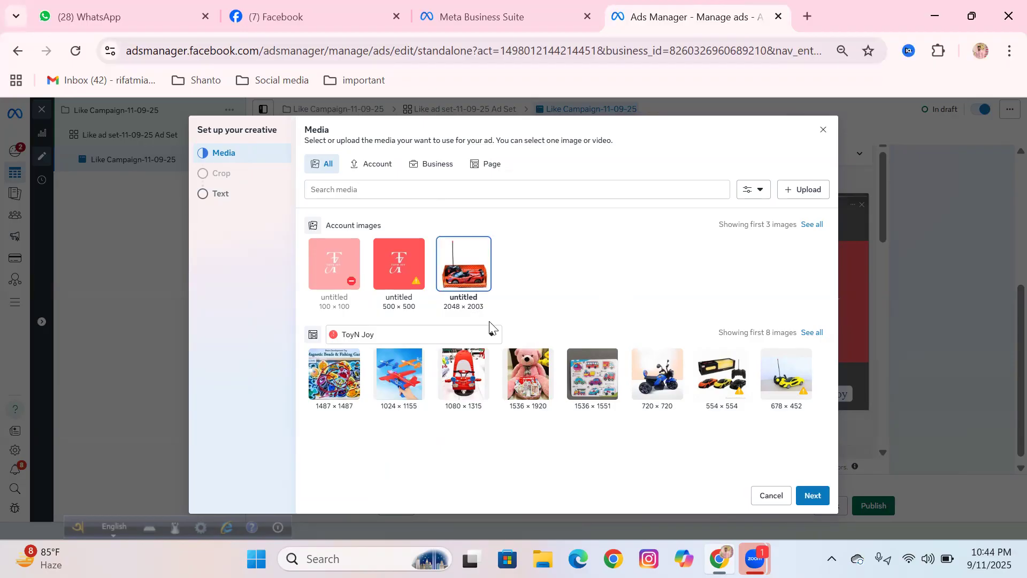
pyautogui.click(337, 384)
pyautogui.click(464, 299)
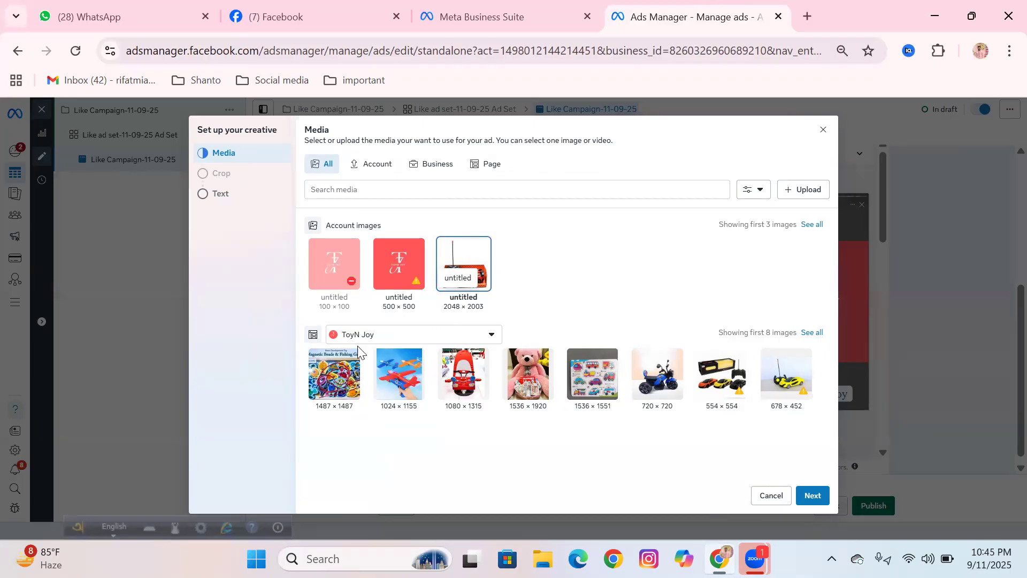
pyautogui.click(336, 355)
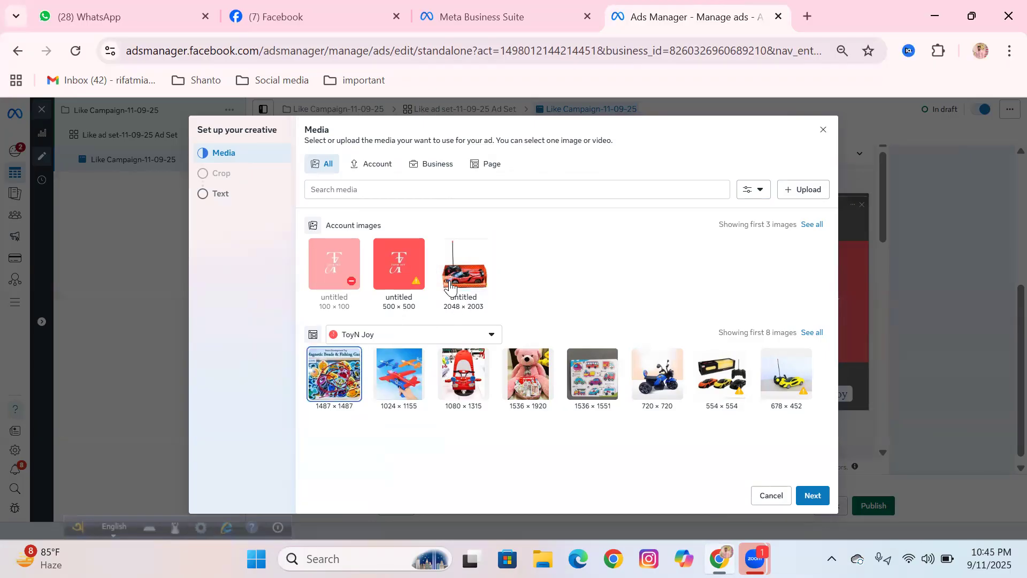
pyautogui.click(823, 131)
pyautogui.click(409, 303)
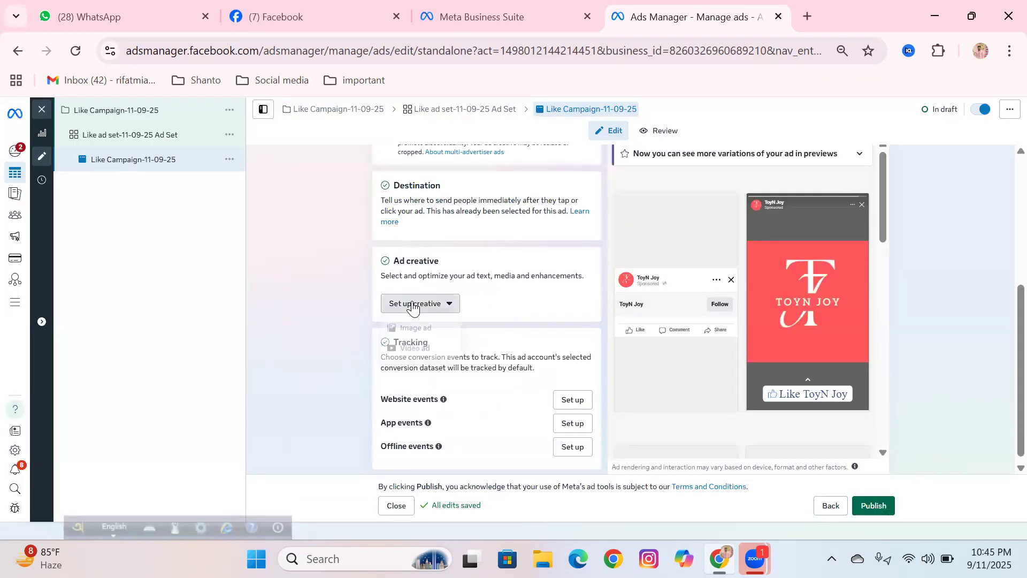
pyautogui.click(368, 242)
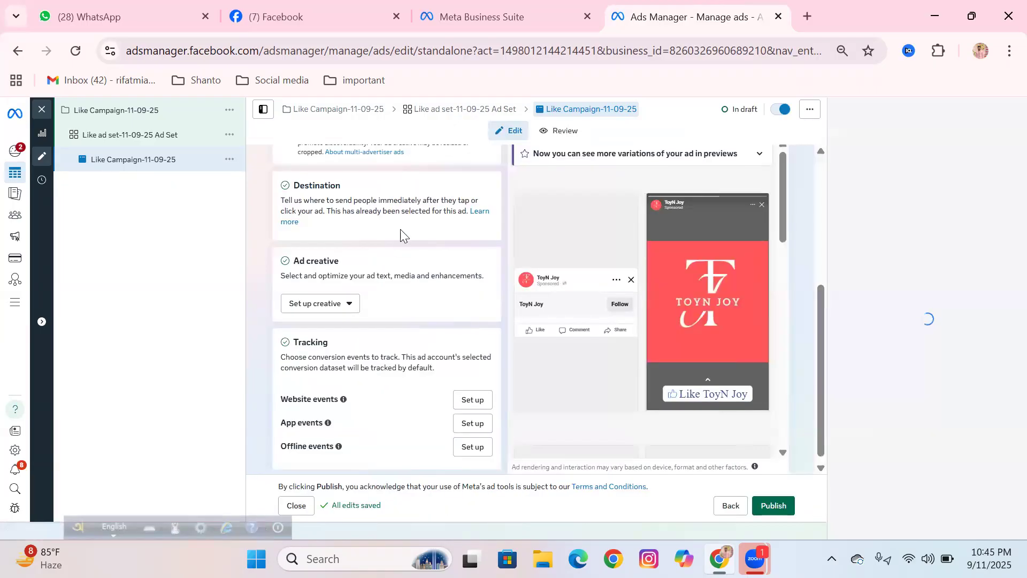
# Start an image ad creative and select the 2048 × 2003 red toy car from the account images.
pyautogui.click(338, 302)
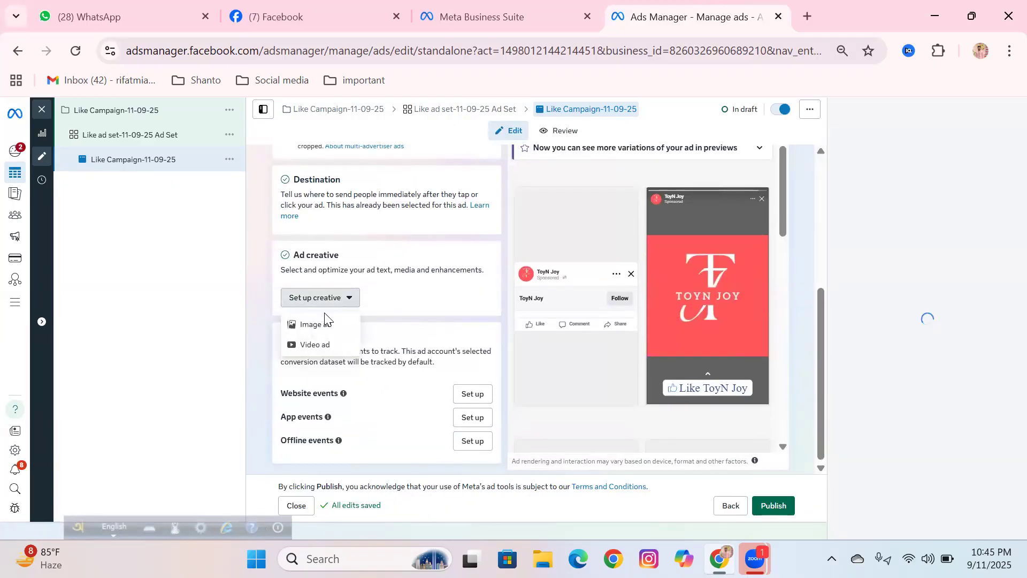
pyautogui.click(320, 323)
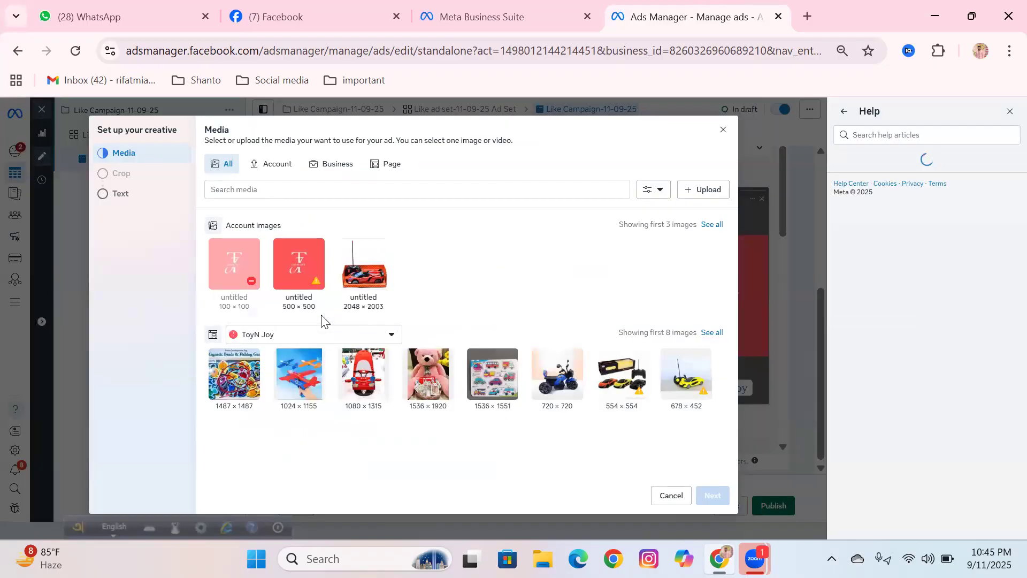
pyautogui.click(376, 288)
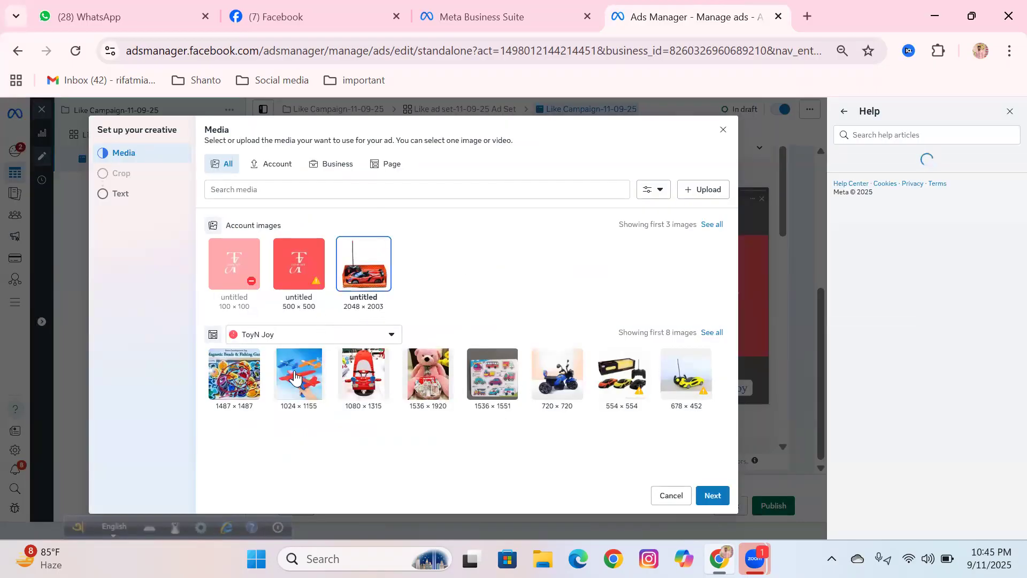
pyautogui.click(318, 334)
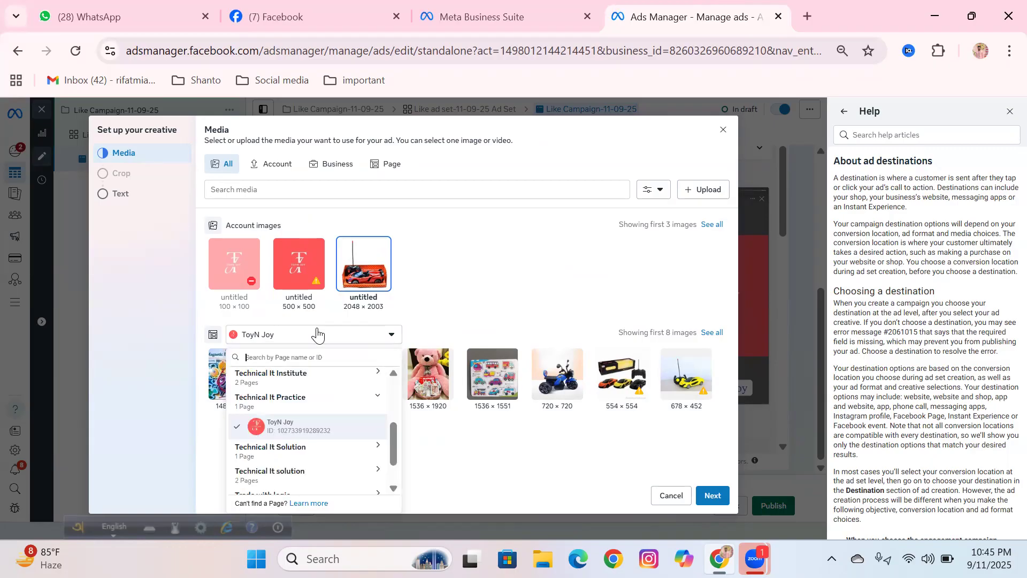
pyautogui.click(165, 385)
pyautogui.click(225, 387)
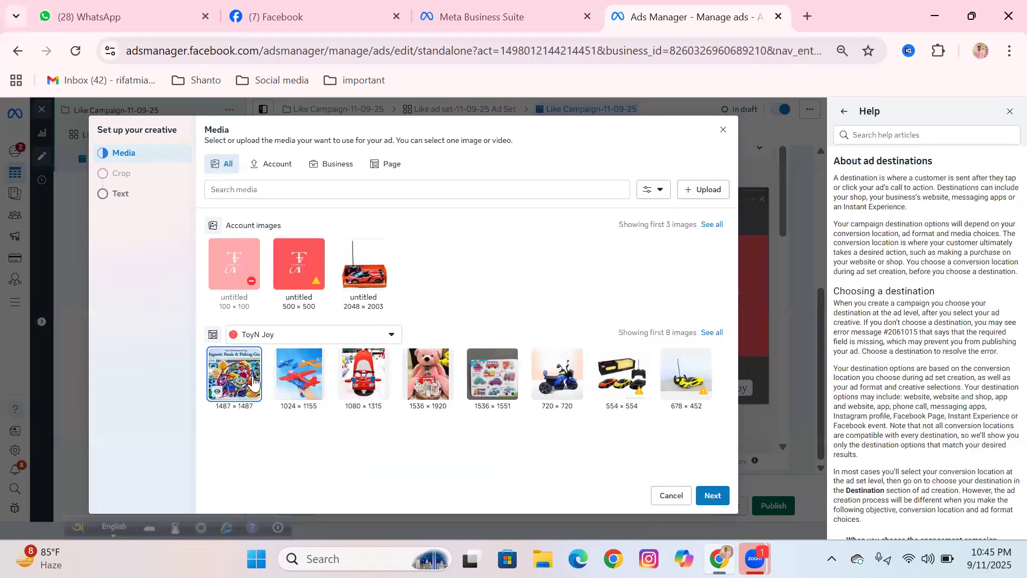
pyautogui.click(377, 283)
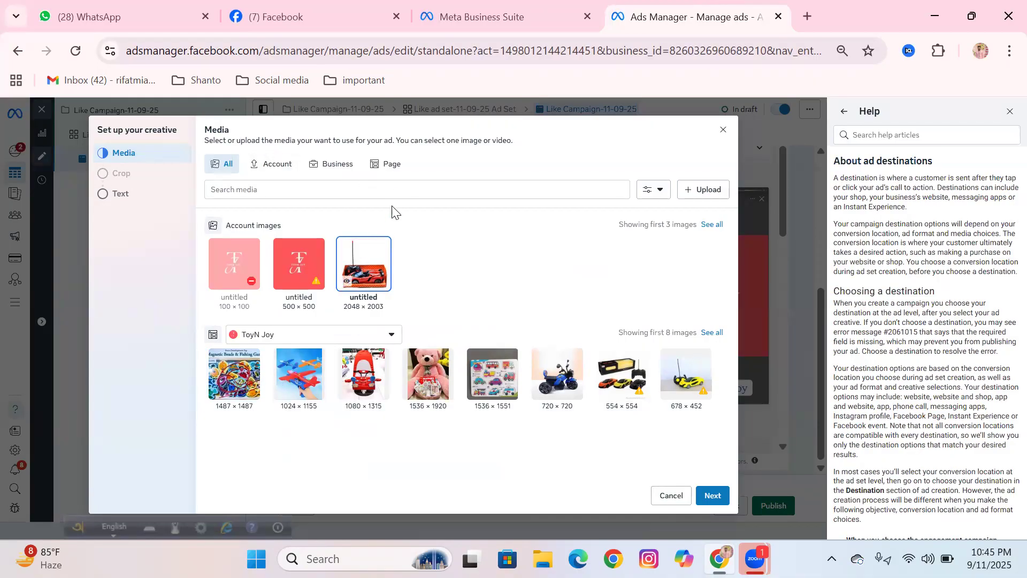
# Choose the 1487 × 1487 Magnetic Beads & Fishing Game image from the ToyN Joy page media for the creative, leaving the primary text empty.
pyautogui.click(397, 171)
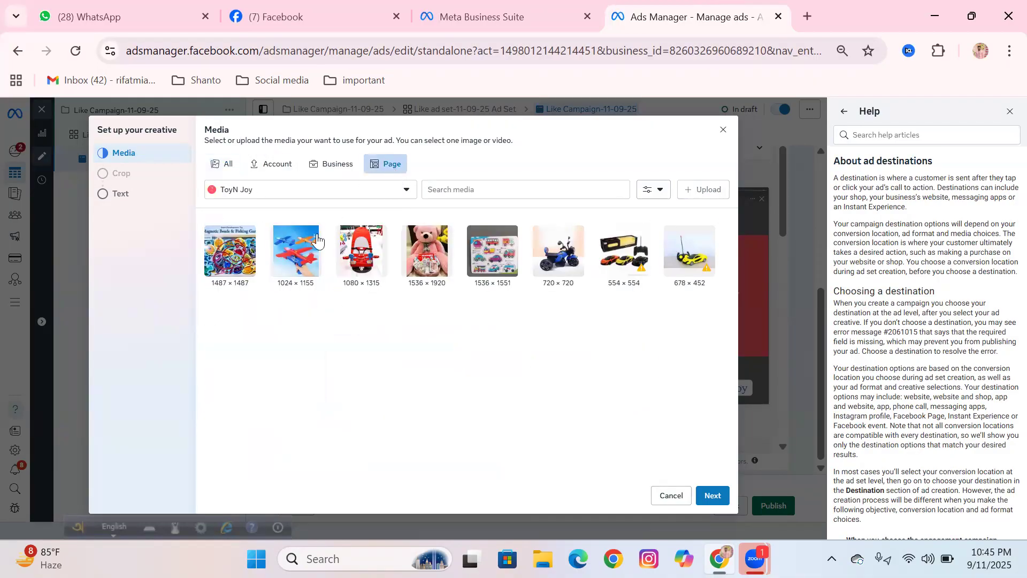
pyautogui.click(249, 264)
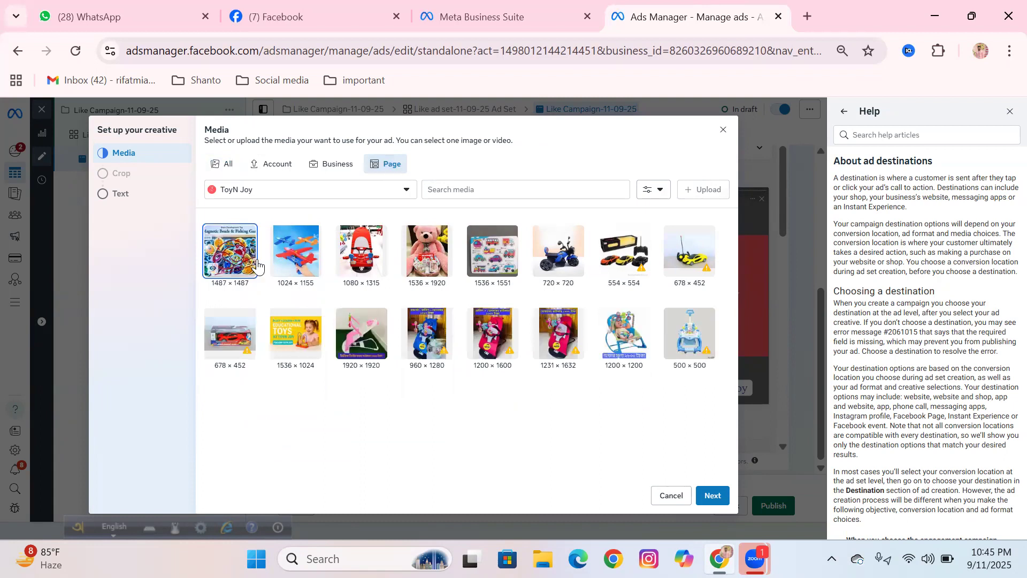
pyautogui.click(293, 264)
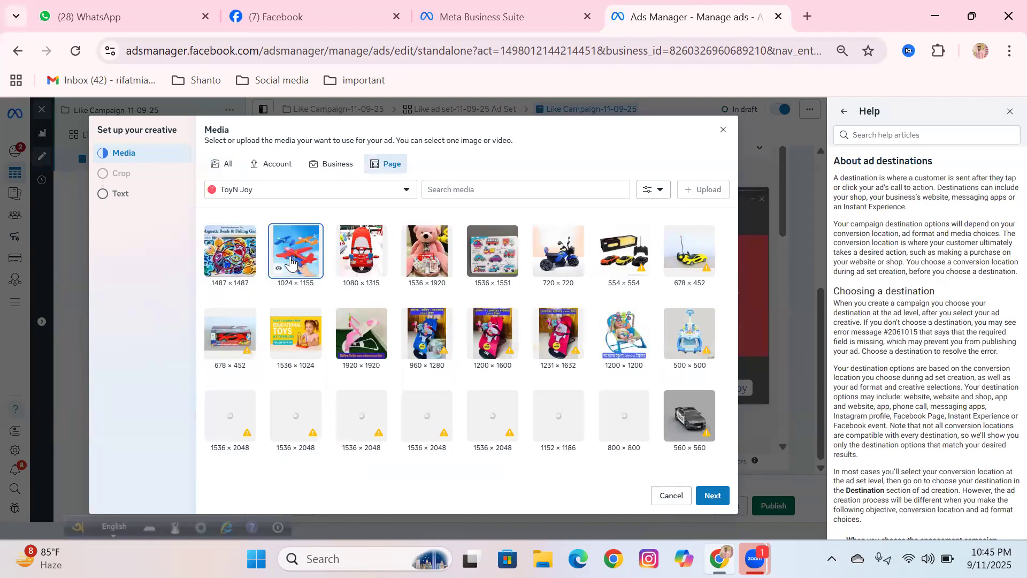
pyautogui.click(225, 262)
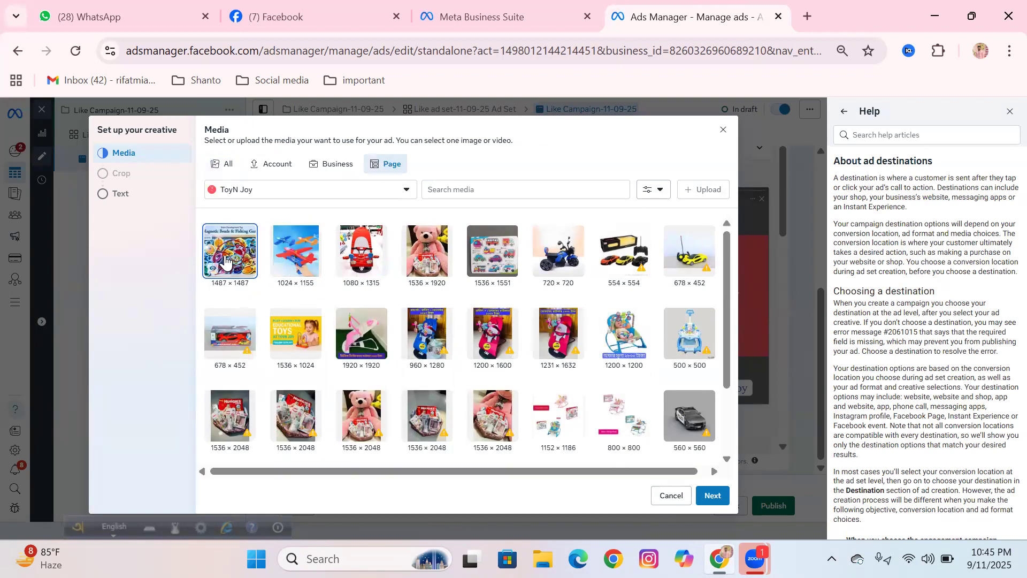
pyautogui.click(239, 171)
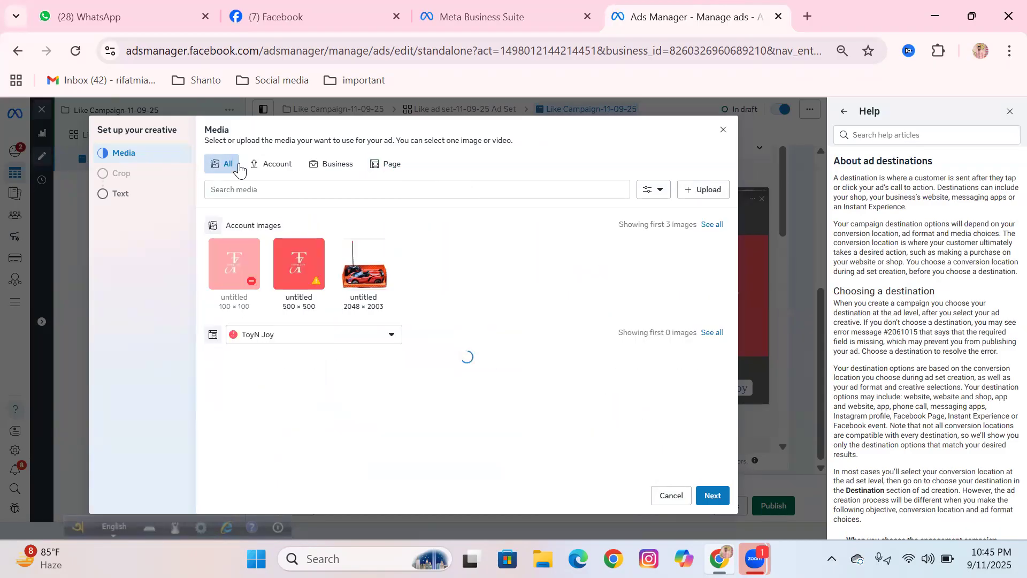
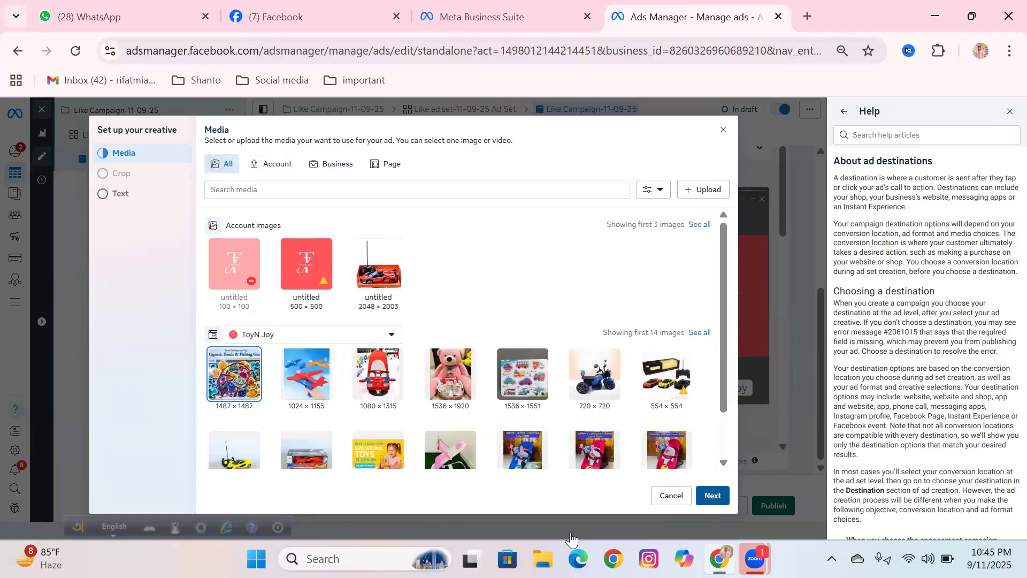
pyautogui.click(713, 495)
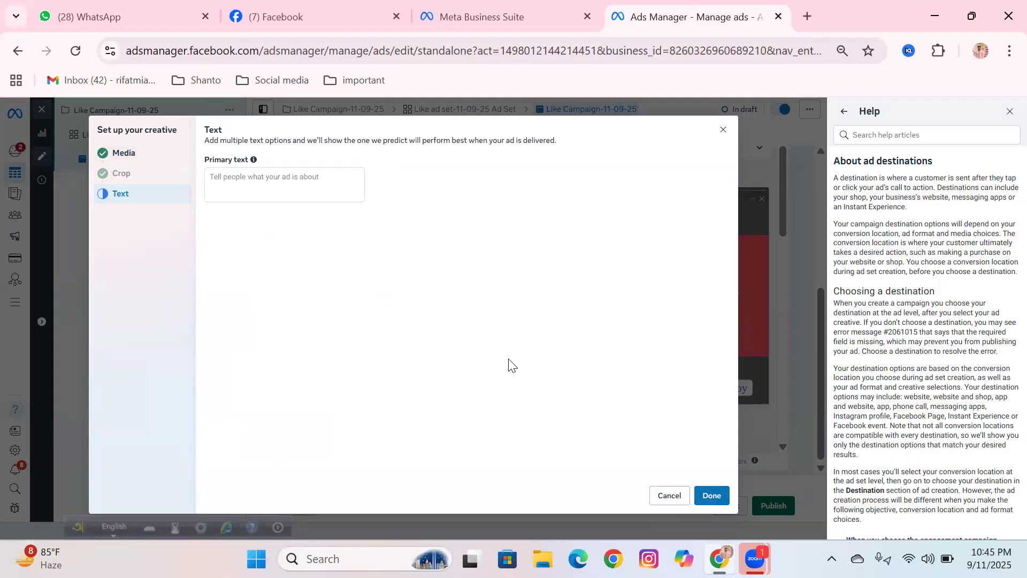
pyautogui.click(722, 130)
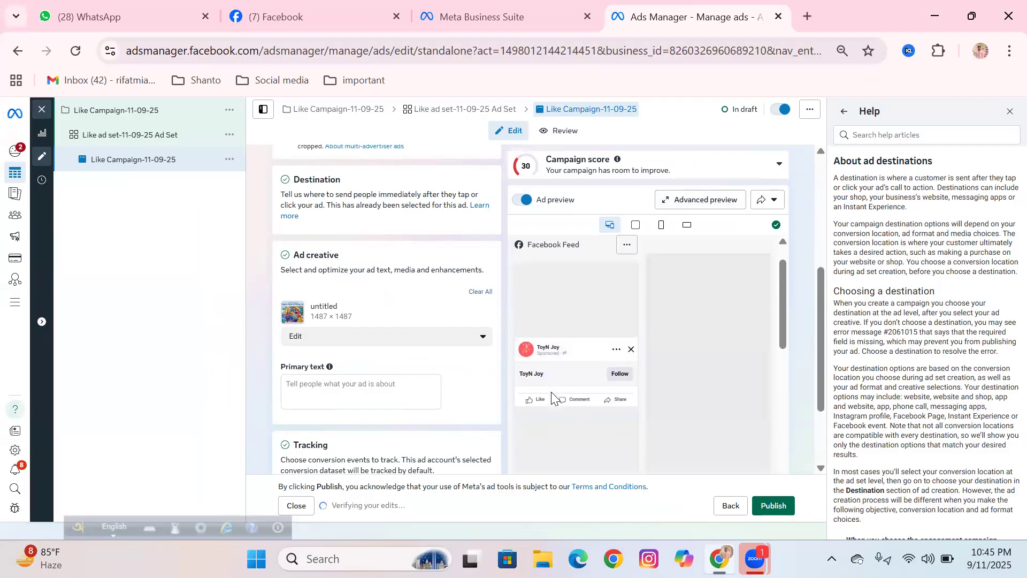
# View the crop options for the ad's Magnetic Beads & Fishing Game image.
pyautogui.click(482, 337)
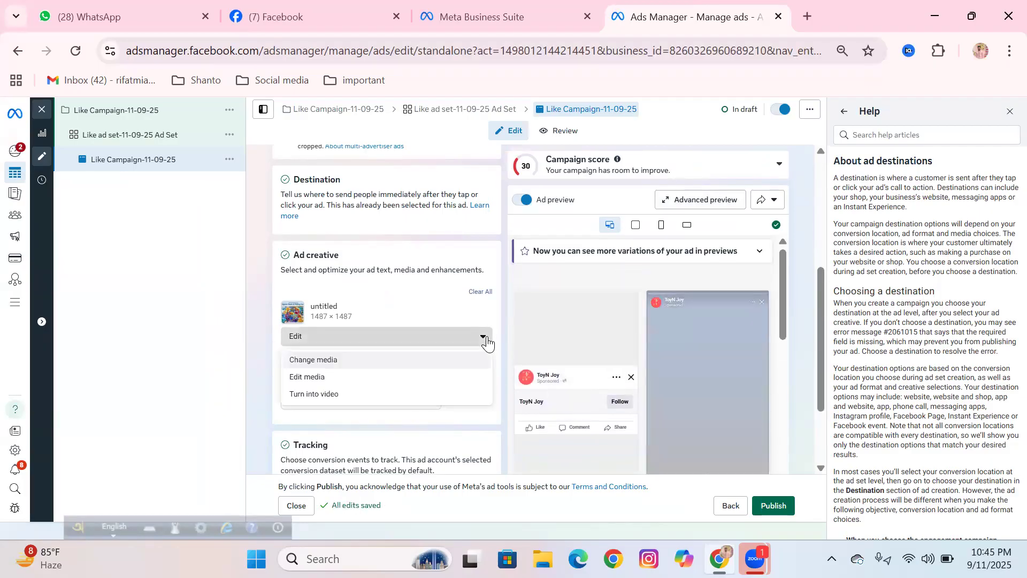
pyautogui.click(377, 382)
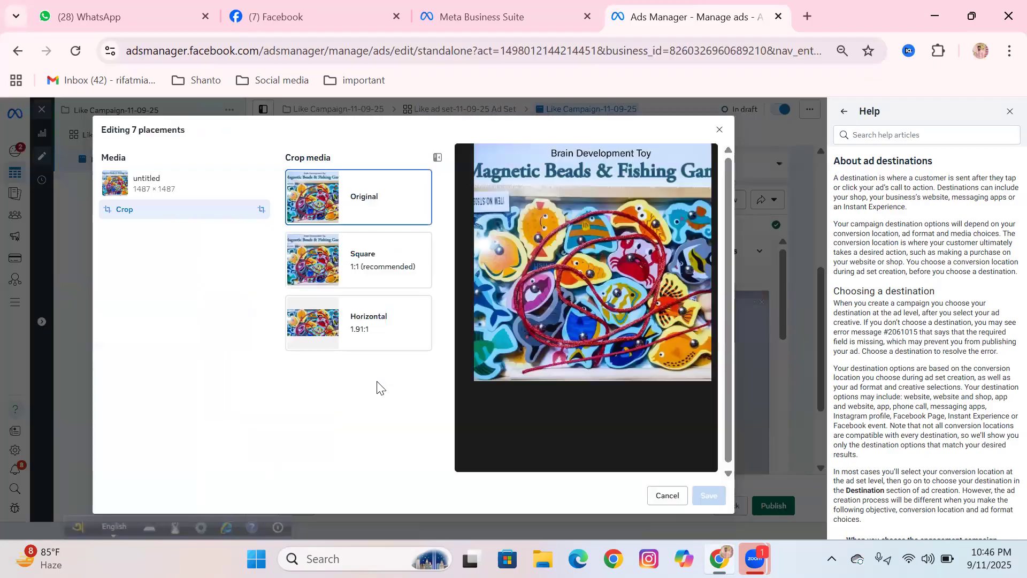
pyautogui.click(720, 131)
# Review the account images and the media crop options for the ad creative, keeping the 1487 × 1487 Magnetic Beads & Fishing Game image.
pyautogui.click(445, 336)
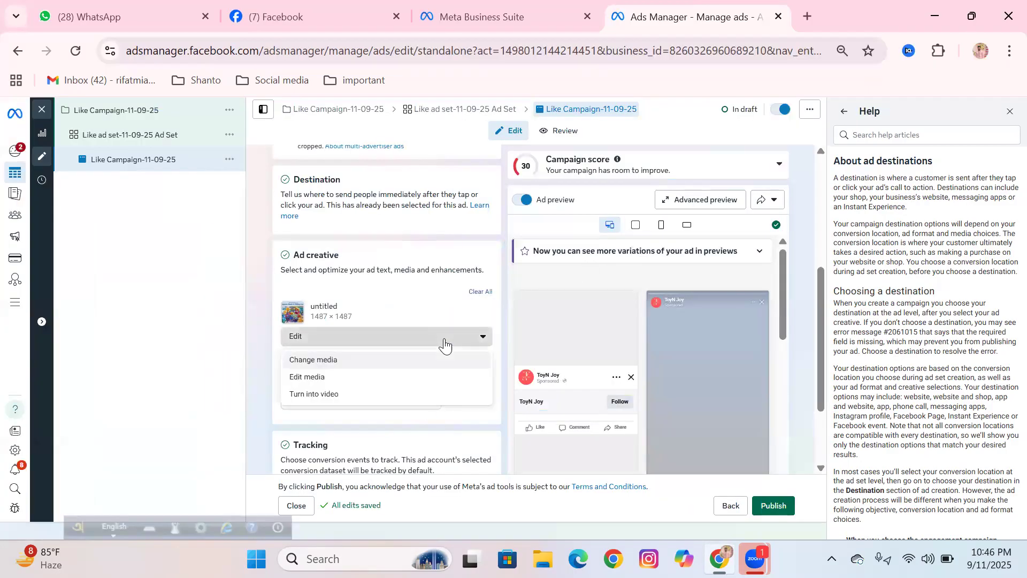
pyautogui.click(344, 360)
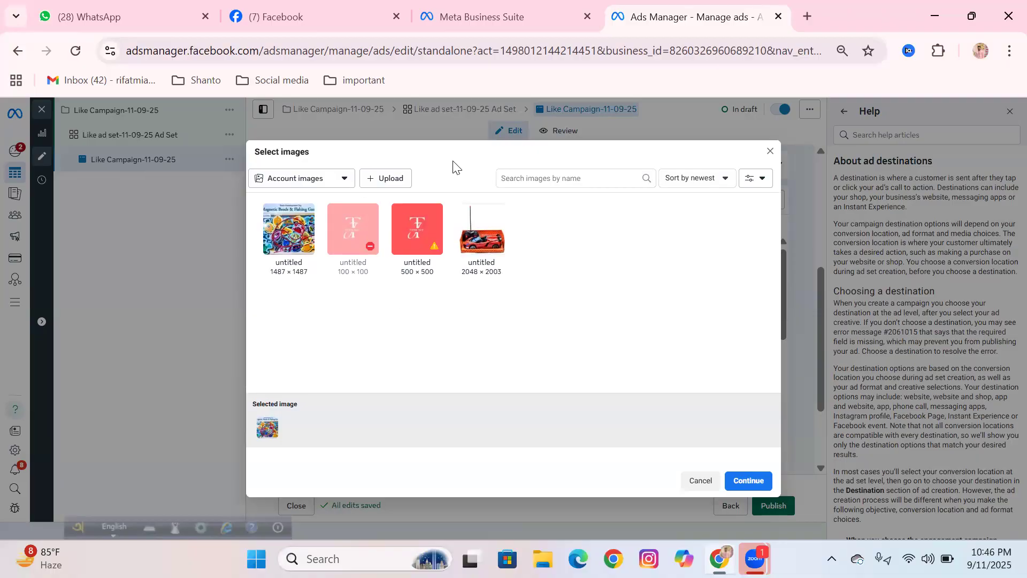
pyautogui.click(748, 480)
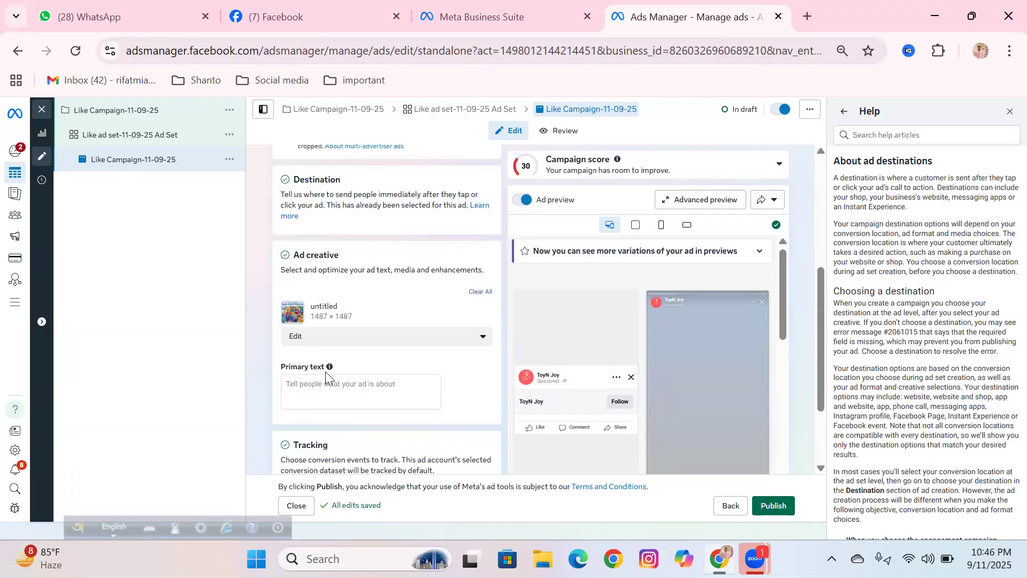
pyautogui.click(455, 338)
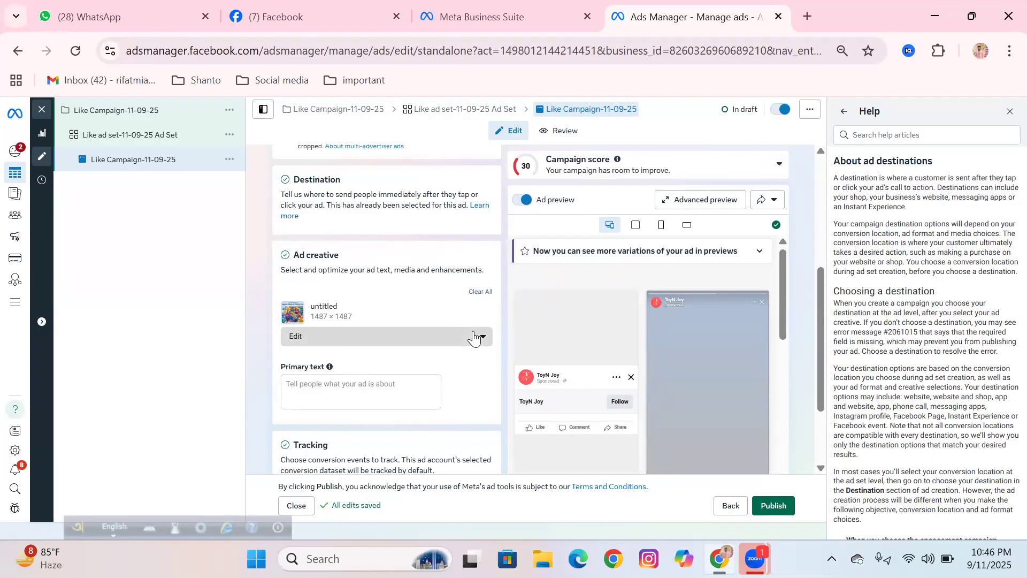
pyautogui.click(367, 377)
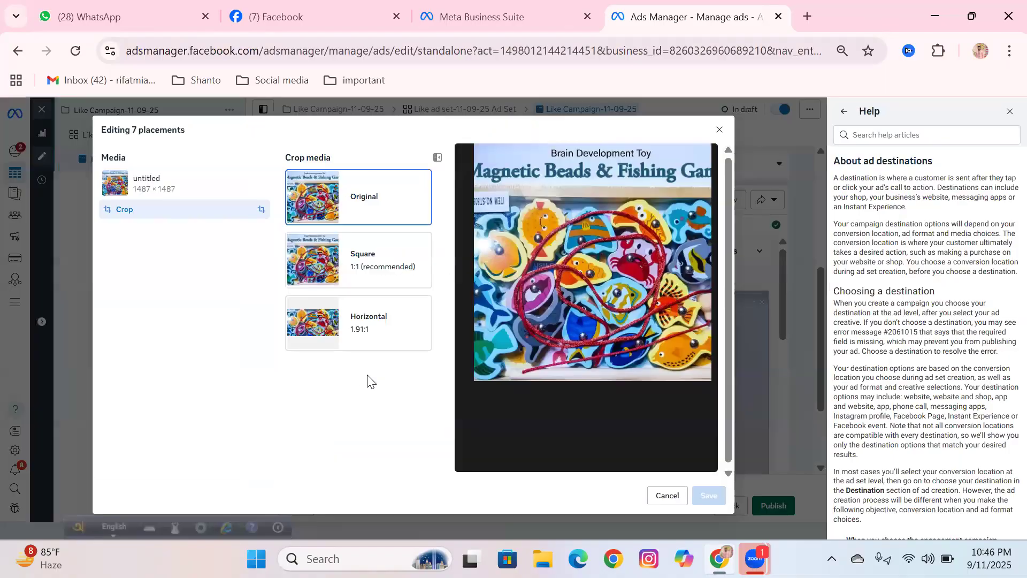
pyautogui.click(719, 130)
# Clear the selected image from the ad creative.
pyautogui.click(434, 337)
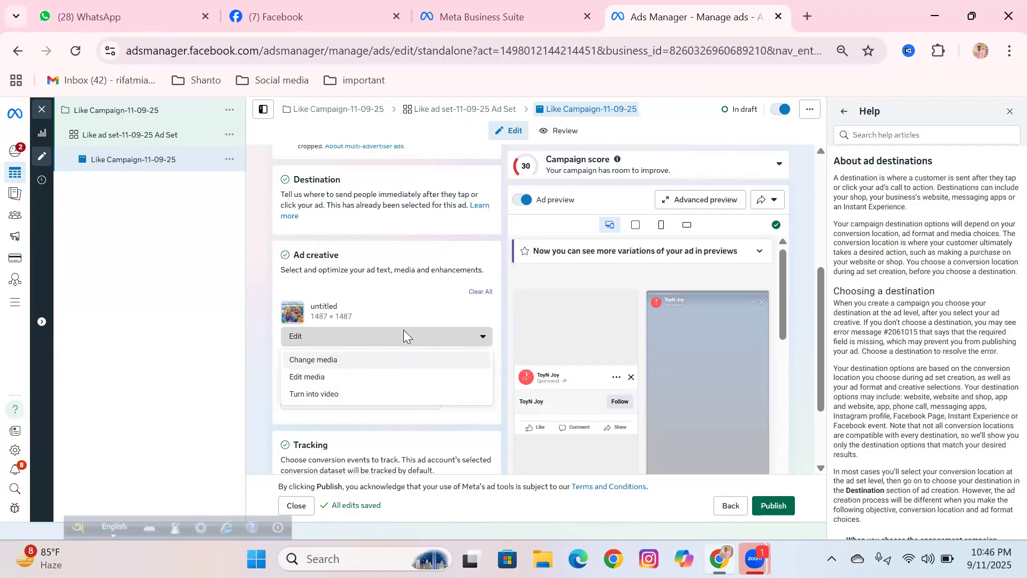
pyautogui.click(481, 293)
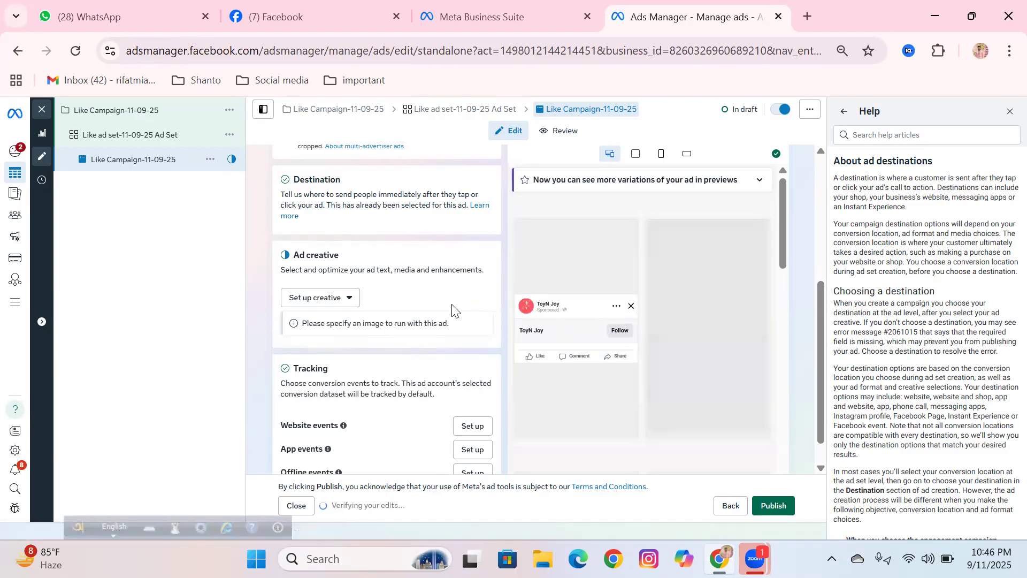
# Switch to the ToyN Joy Facebook page and save the pink teddy bear photo from its post as a JPEG in Downloads.
pyautogui.hotkey('ctrl', '2')
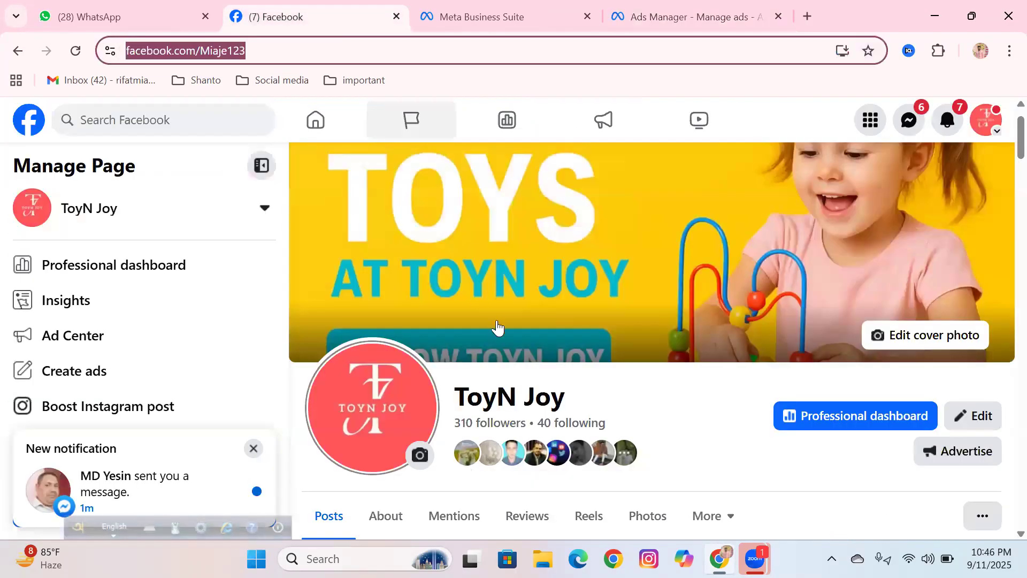
pyautogui.scroll(-15, 497, 327)
pyautogui.scroll(4, 594, 391)
pyautogui.scroll(-15, 593, 391)
pyautogui.scroll(2, 593, 391)
pyautogui.scroll(-3, 594, 391)
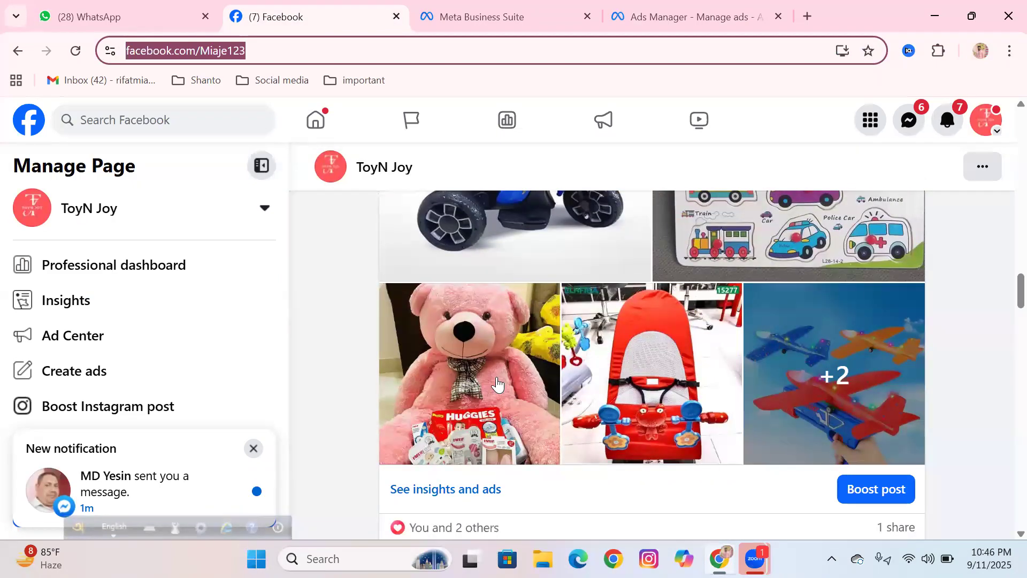
pyautogui.click(496, 383)
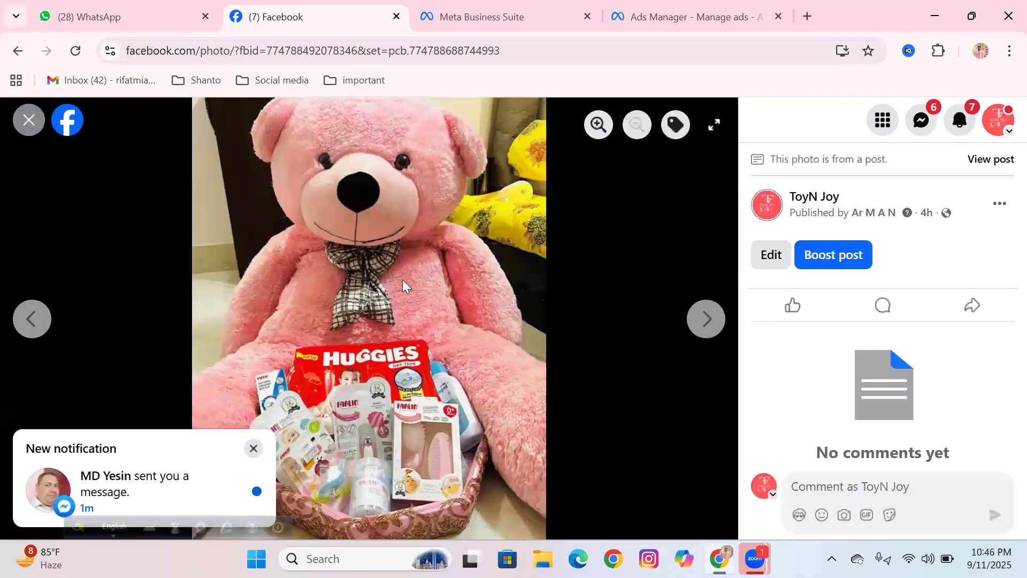
pyautogui.rightClick(402, 279)
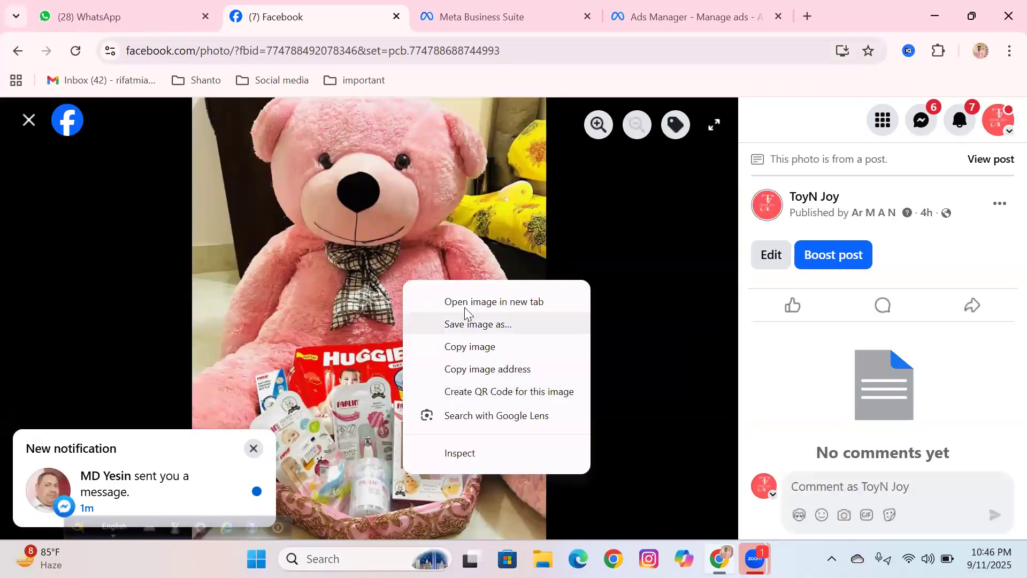
pyautogui.click(467, 326)
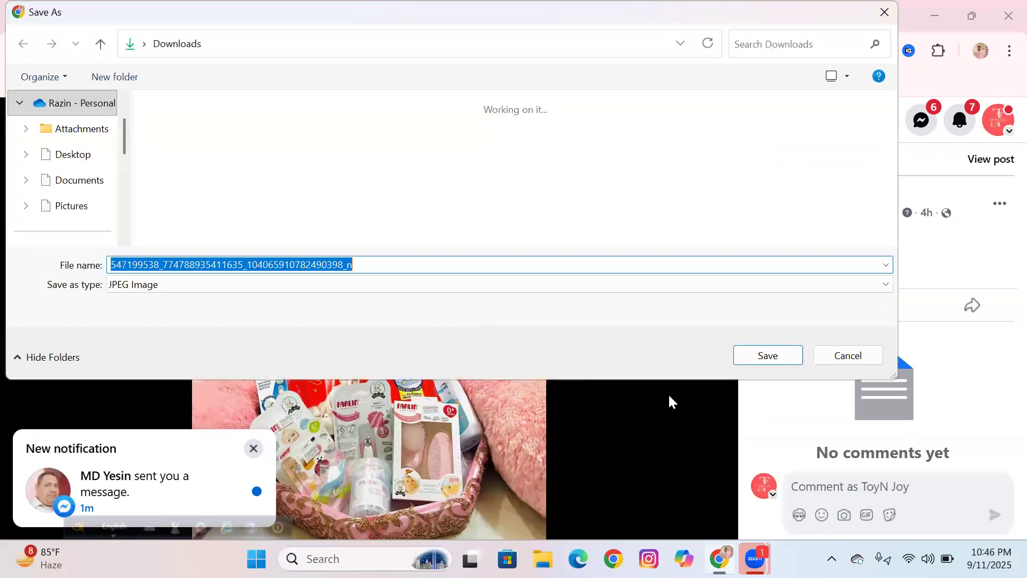
pyautogui.click(772, 355)
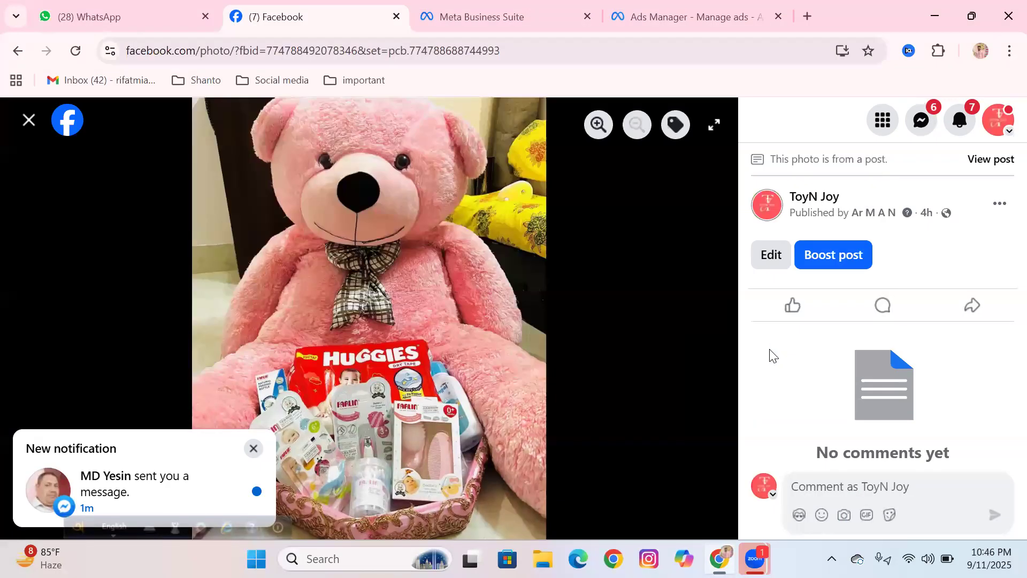
pyautogui.click(25, 121)
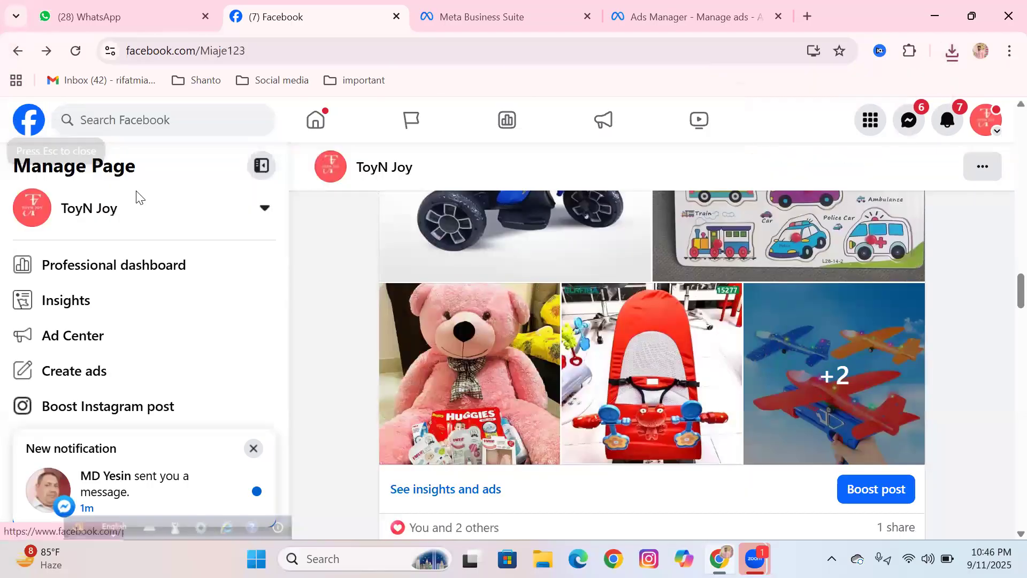
# Save the blue toy motorbike photo from the same ToyN Joy post as a JPEG in Downloads.
pyautogui.scroll(-3, 691, 339)
pyautogui.scroll(6, 690, 339)
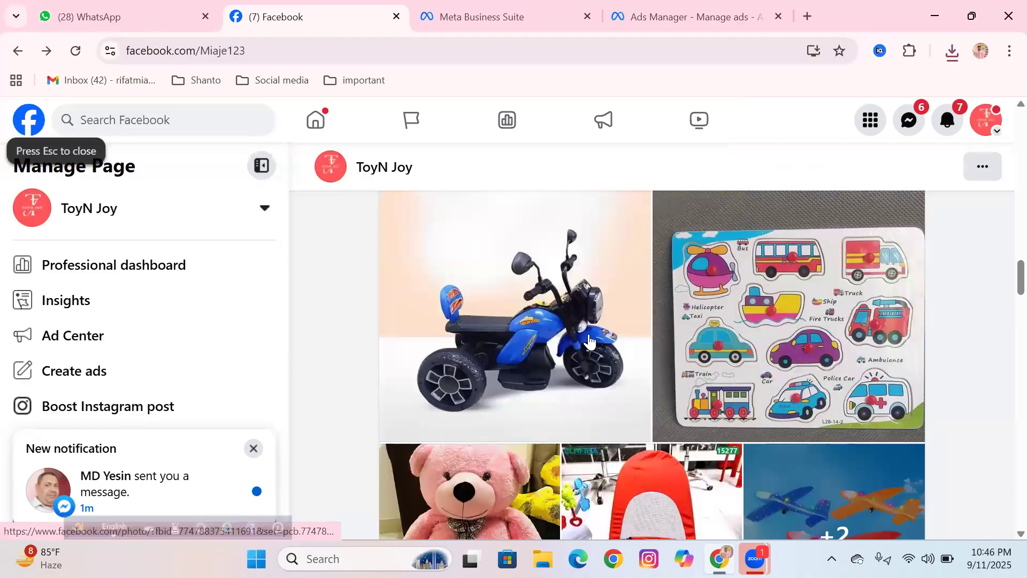
pyautogui.click(588, 337)
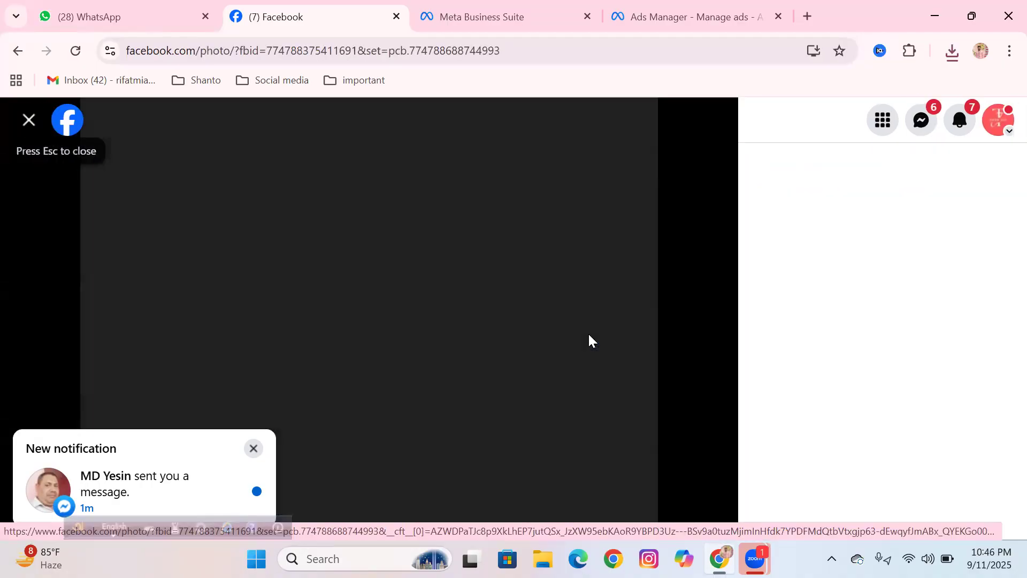
pyautogui.rightClick(465, 264)
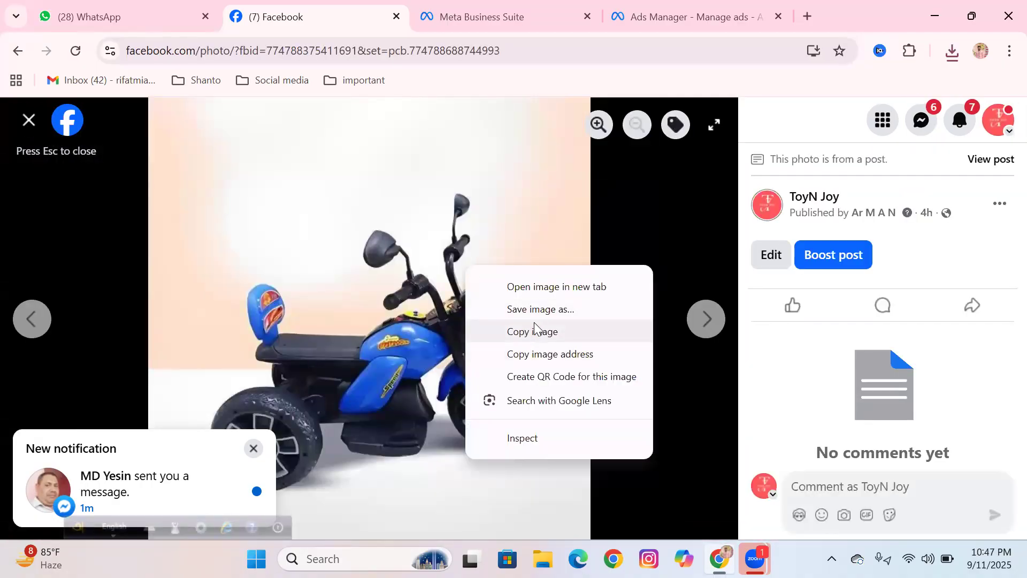
pyautogui.click(539, 309)
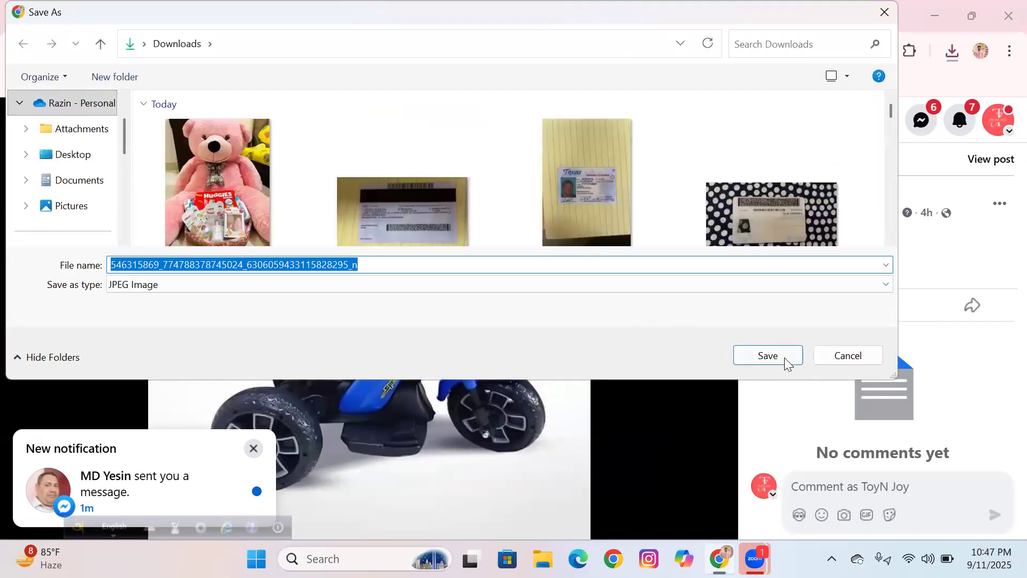
pyautogui.click(768, 355)
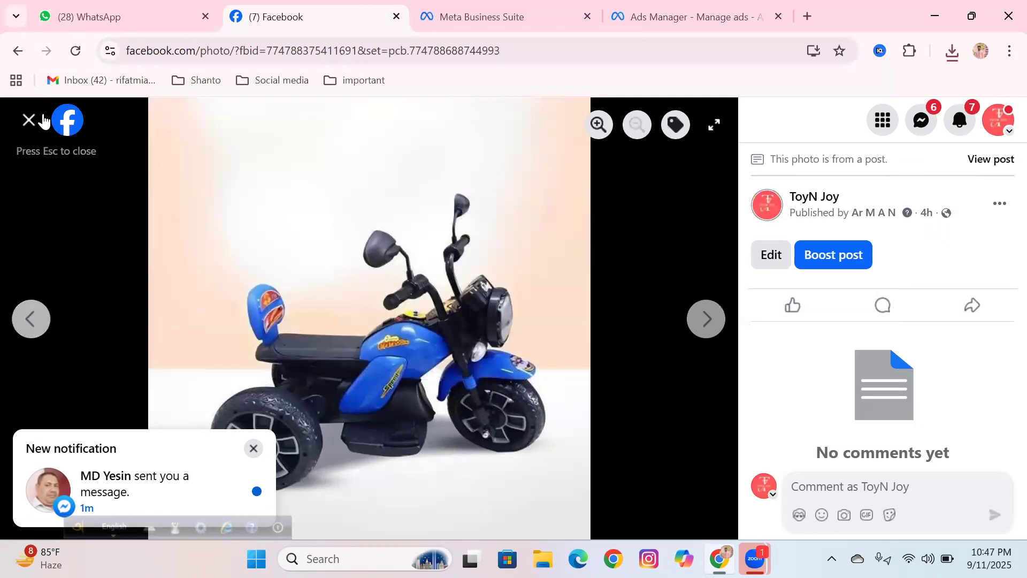
pyautogui.click(29, 119)
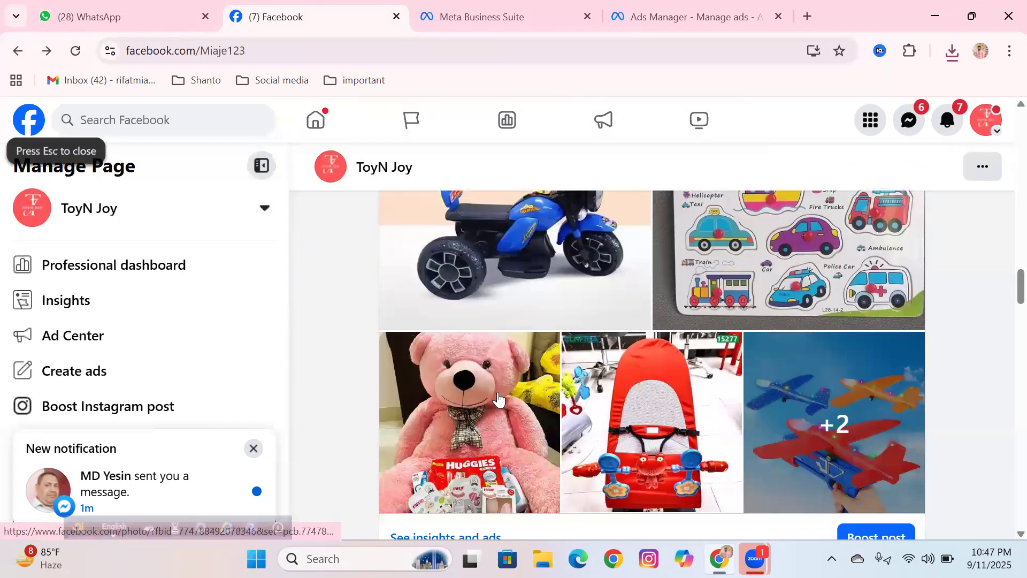
# Save the red baby bouncer photo from the same ToyN Joy post to the computer.
pyautogui.scroll(-3, 523, 399)
pyautogui.scroll(1, 522, 398)
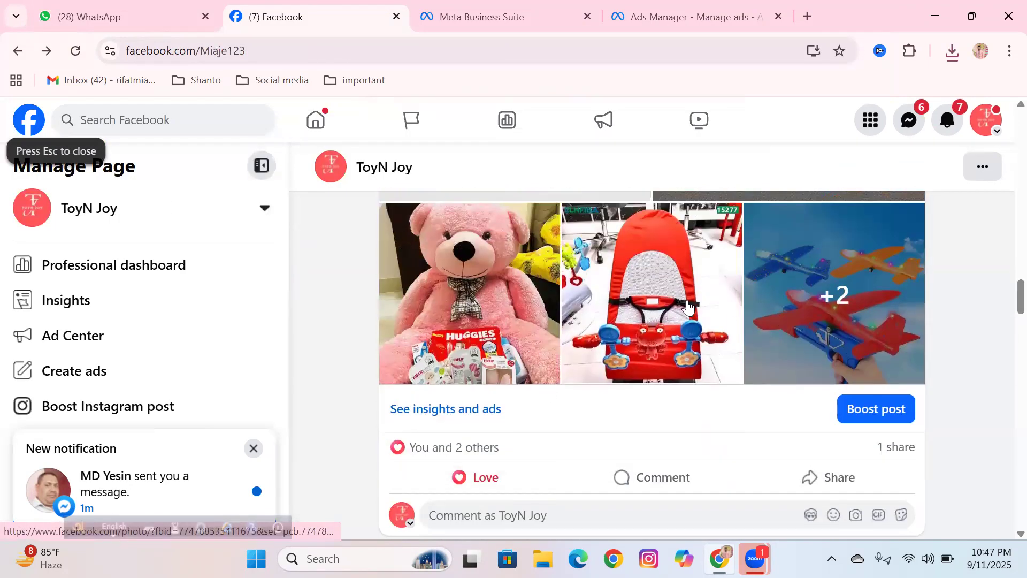
pyautogui.scroll(3, 687, 306)
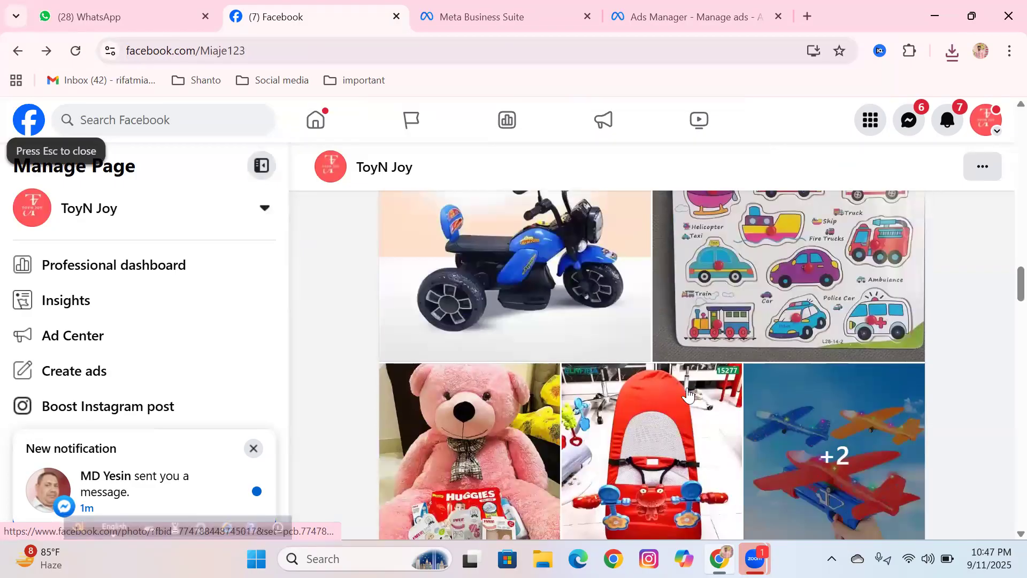
pyautogui.click(687, 393)
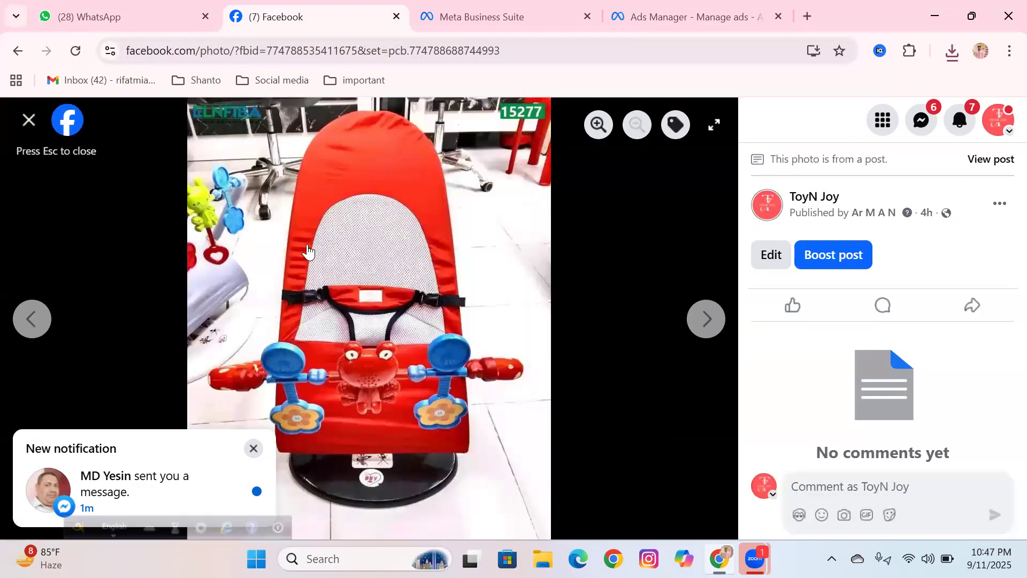
pyautogui.rightClick(308, 249)
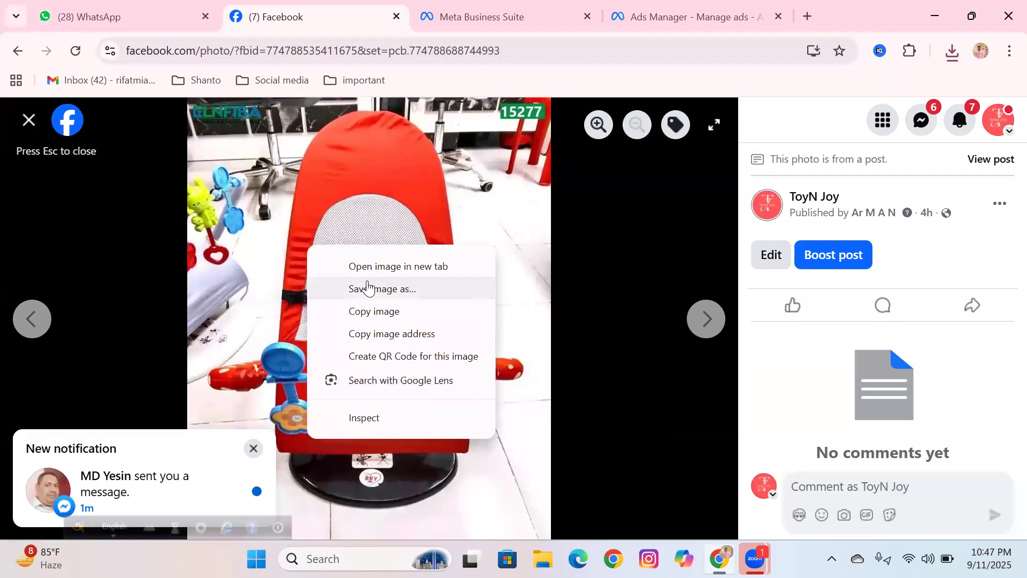
pyautogui.click(367, 289)
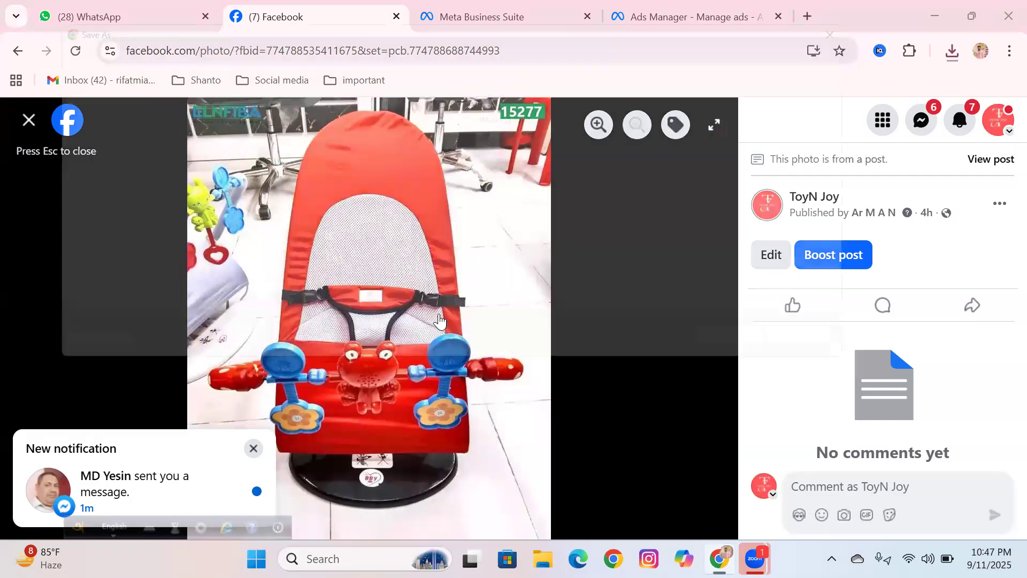
pyautogui.press('Return')
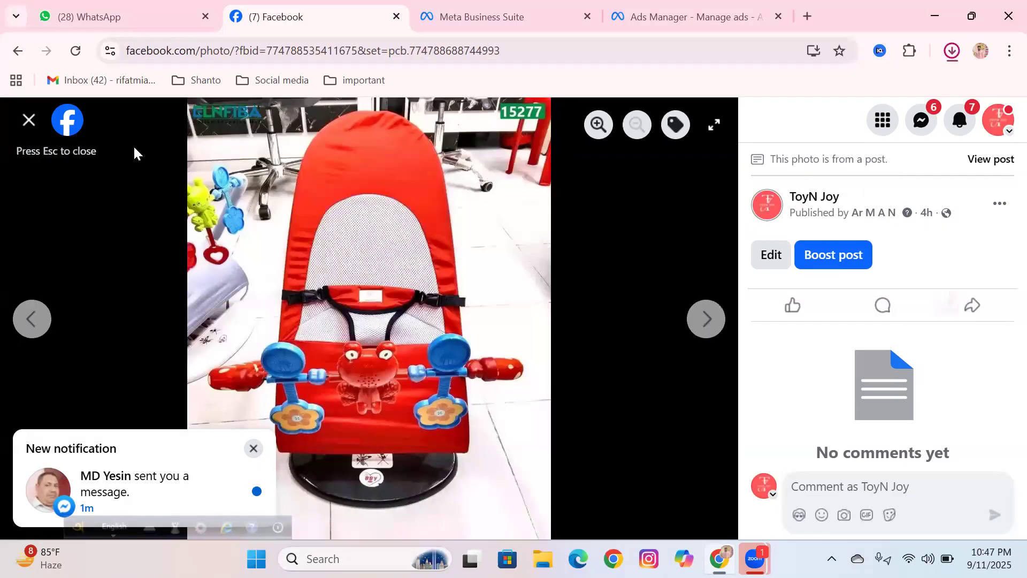
pyautogui.click(31, 128)
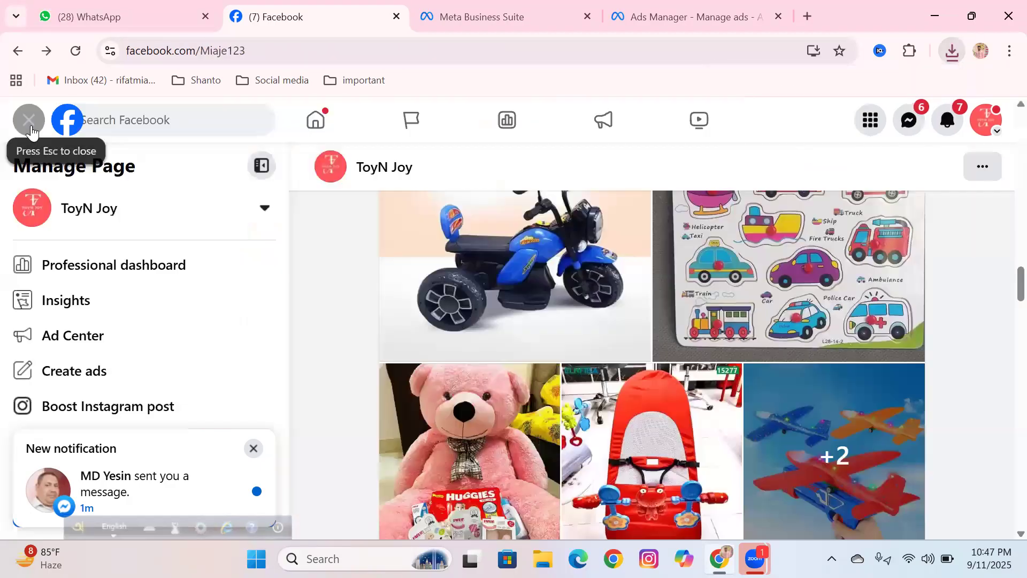
# Save the yellow remote-control car photo from the 3D McLaren car post as a JPEG in Downloads.
pyautogui.scroll(-10, 493, 383)
pyautogui.scroll(-5, 498, 383)
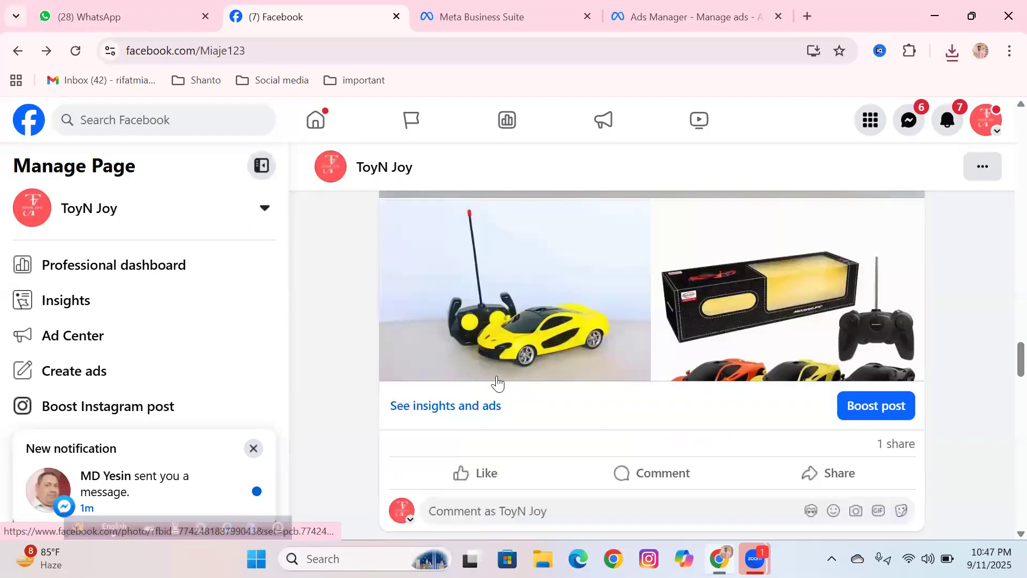
pyautogui.scroll(3, 497, 383)
pyautogui.scroll(-2, 511, 415)
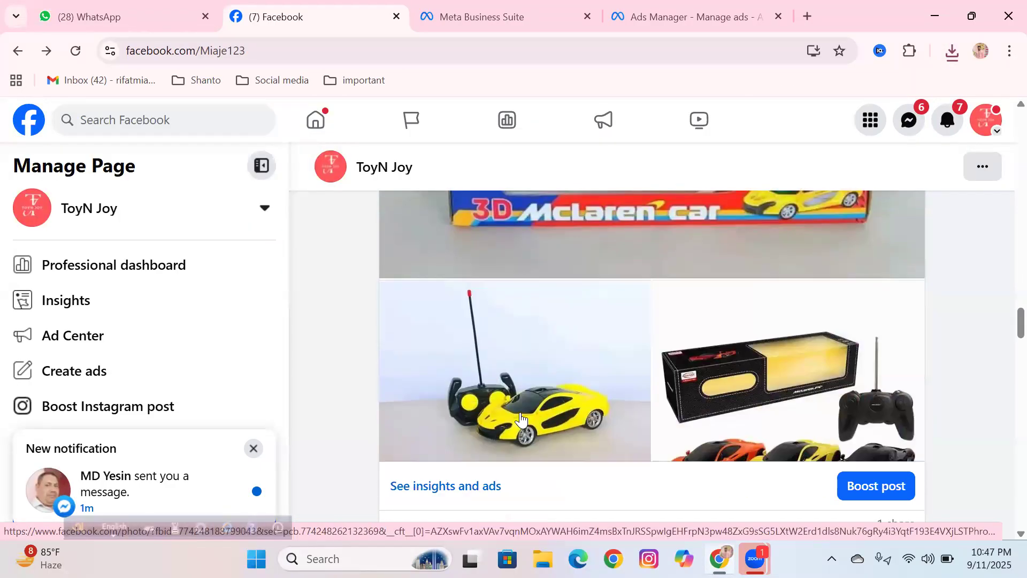
pyautogui.click(522, 421)
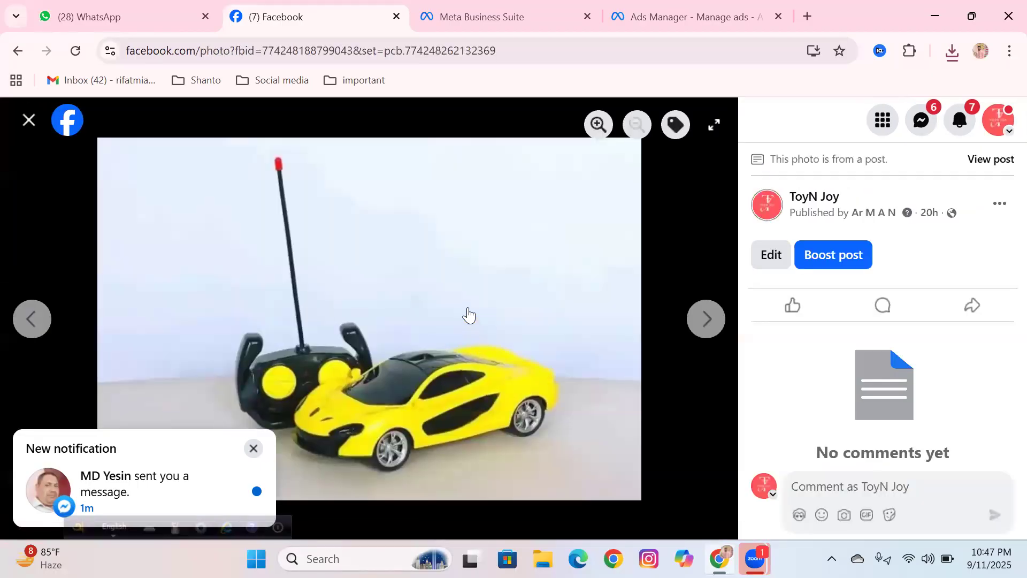
pyautogui.rightClick(466, 310)
pyautogui.click(548, 351)
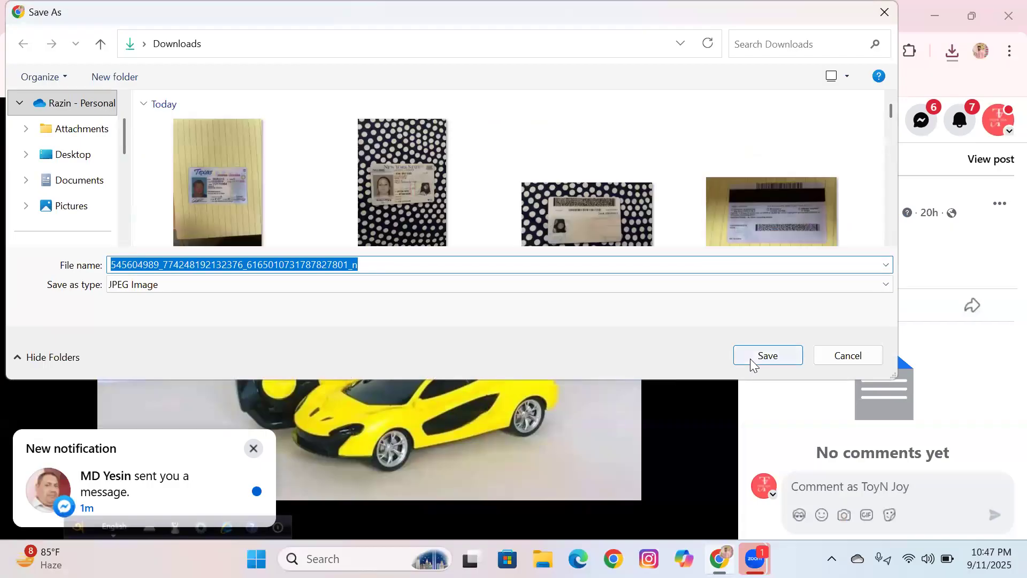
pyautogui.click(755, 353)
pyautogui.click(29, 122)
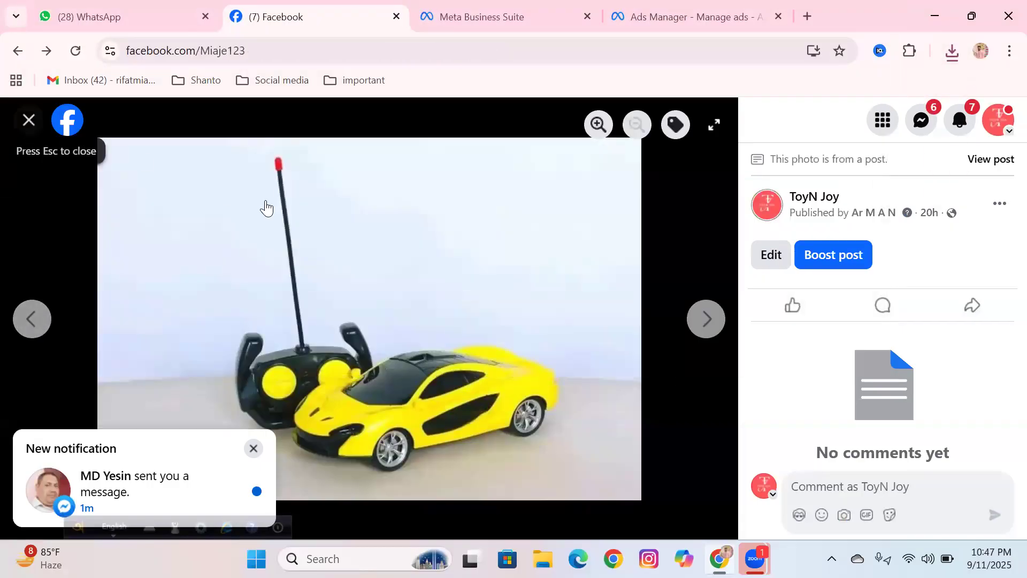
# Save the blue talking flash card toy photo from the ToyN Joy post of September 8 as a JPG.
pyautogui.scroll(-12, 675, 379)
pyautogui.scroll(-15, 673, 376)
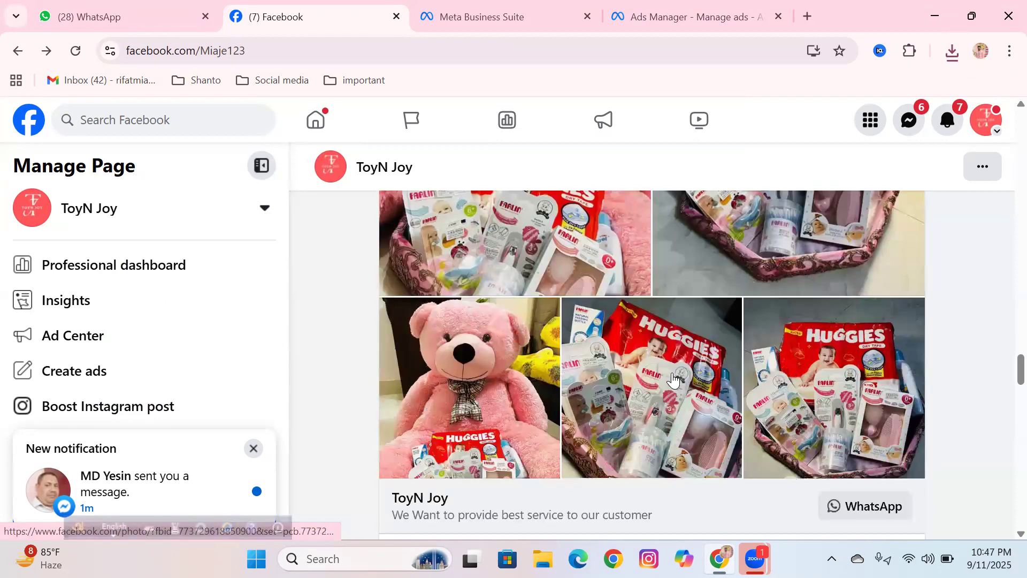
pyautogui.scroll(-12, 674, 377)
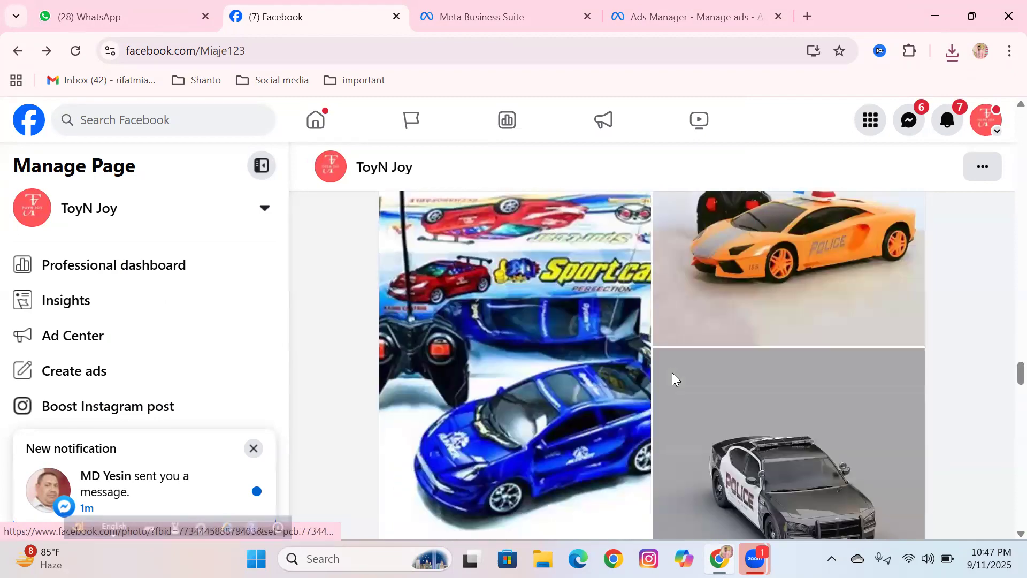
pyautogui.scroll(-8, 673, 378)
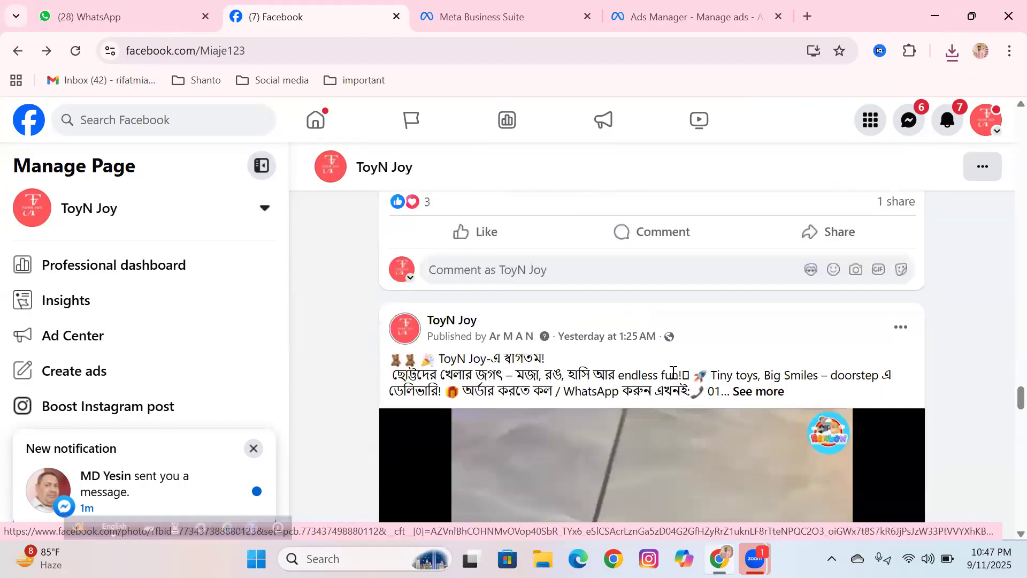
pyautogui.scroll(-12, 673, 376)
pyautogui.scroll(-12, 673, 376)
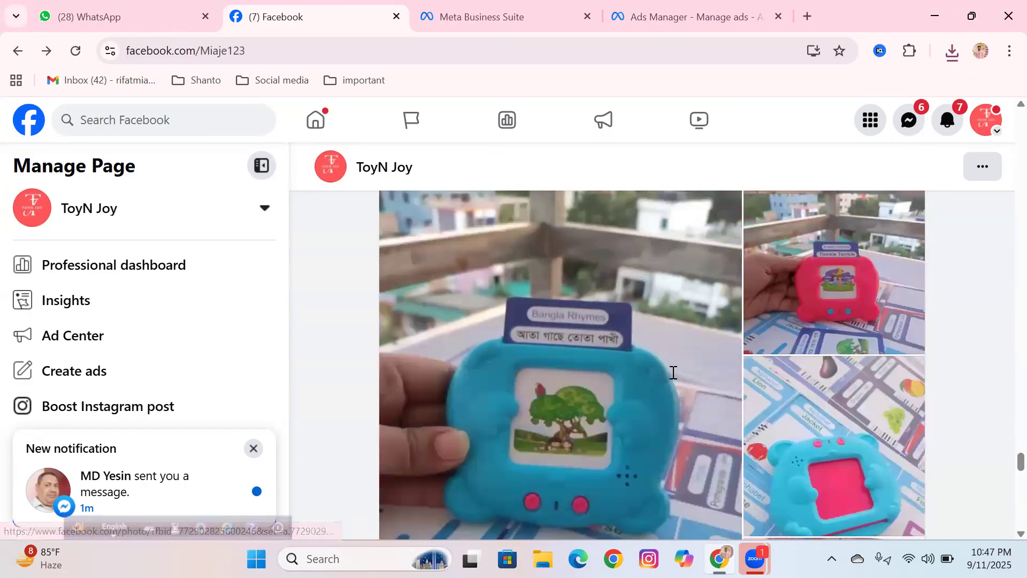
pyautogui.scroll(-3, 672, 377)
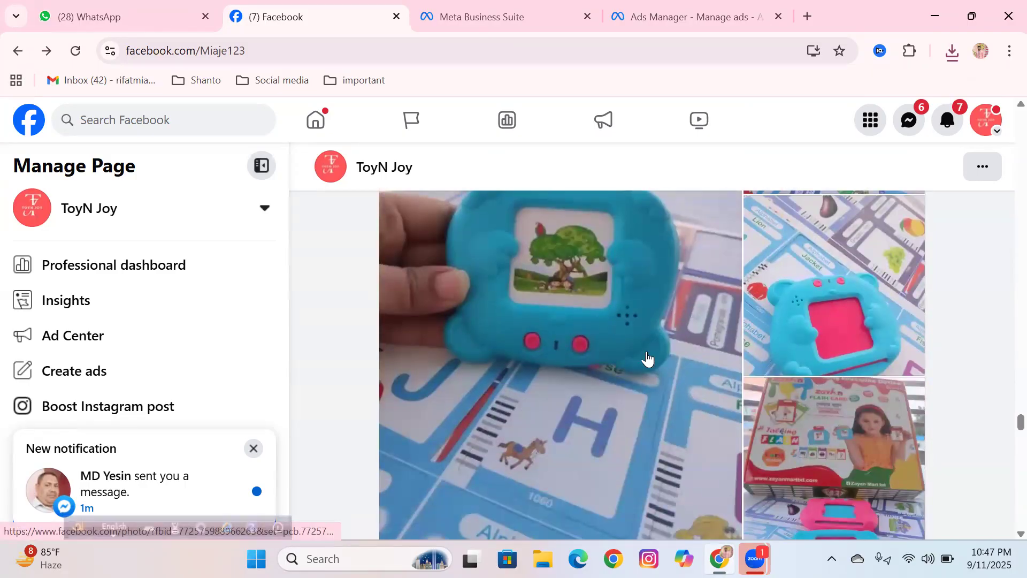
pyautogui.click(647, 359)
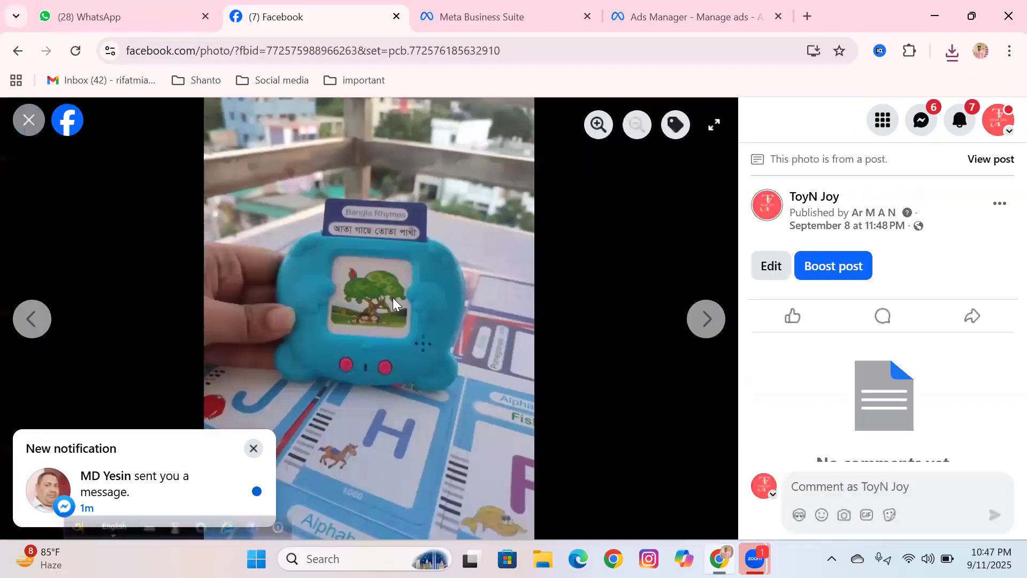
pyautogui.rightClick(392, 297)
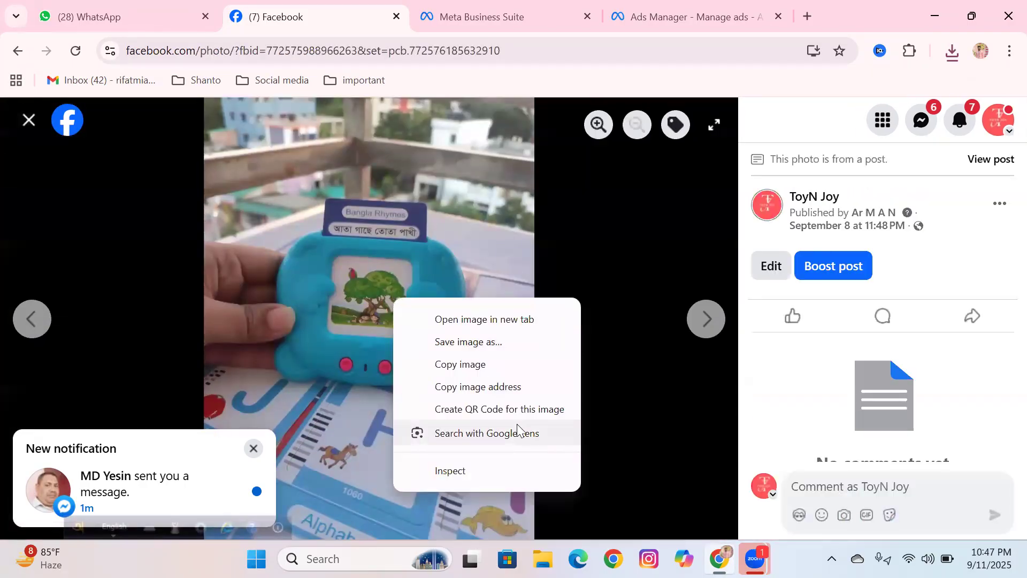
pyautogui.click(483, 345)
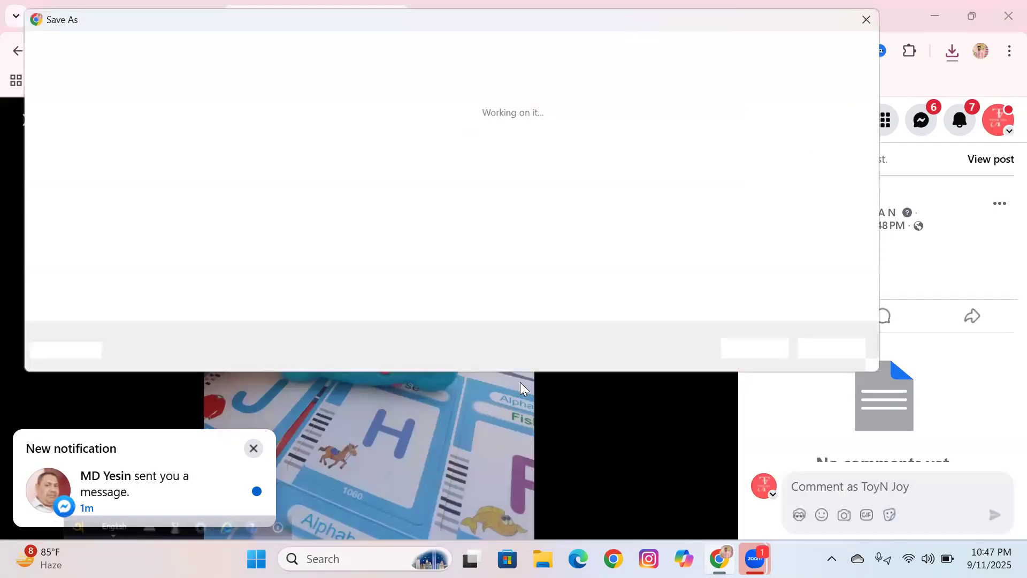
pyautogui.click(765, 358)
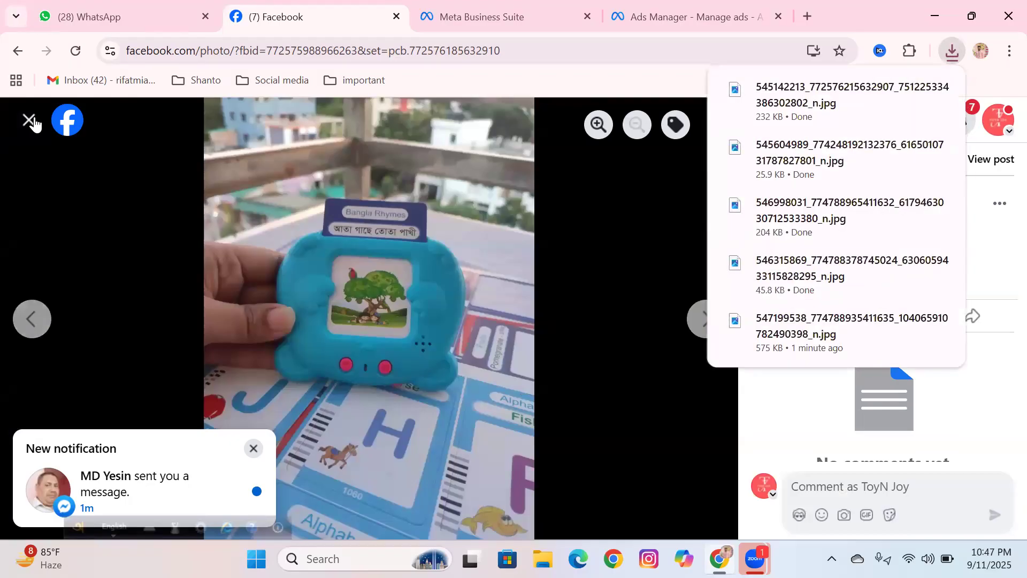
pyautogui.click(29, 120)
# Save the pink 8.5" multicolour writing tablet photo from its ToyN Joy post as a JPEG in Downloads.
pyautogui.scroll(-5, 535, 369)
pyautogui.scroll(-10, 552, 377)
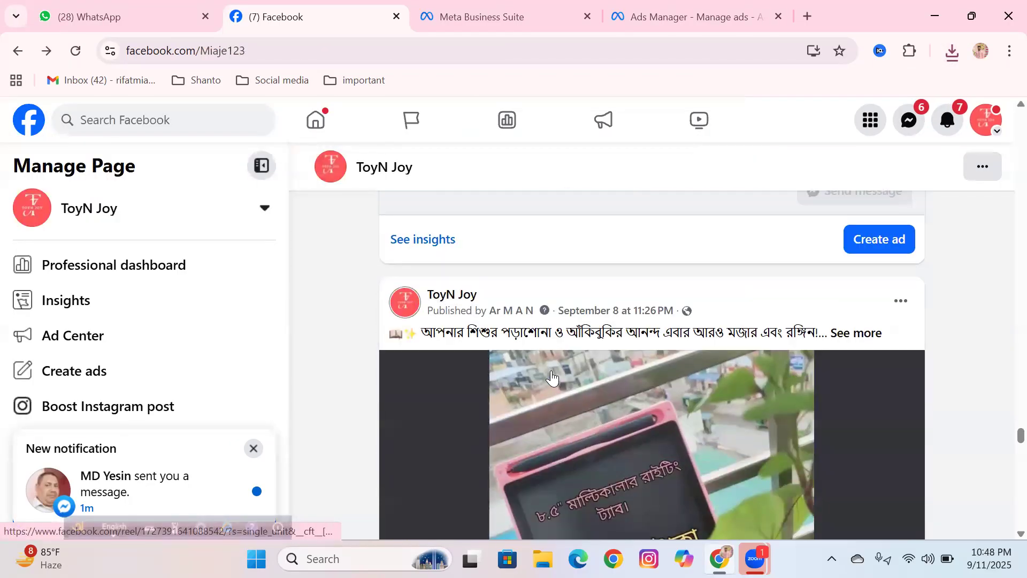
pyautogui.click(624, 374)
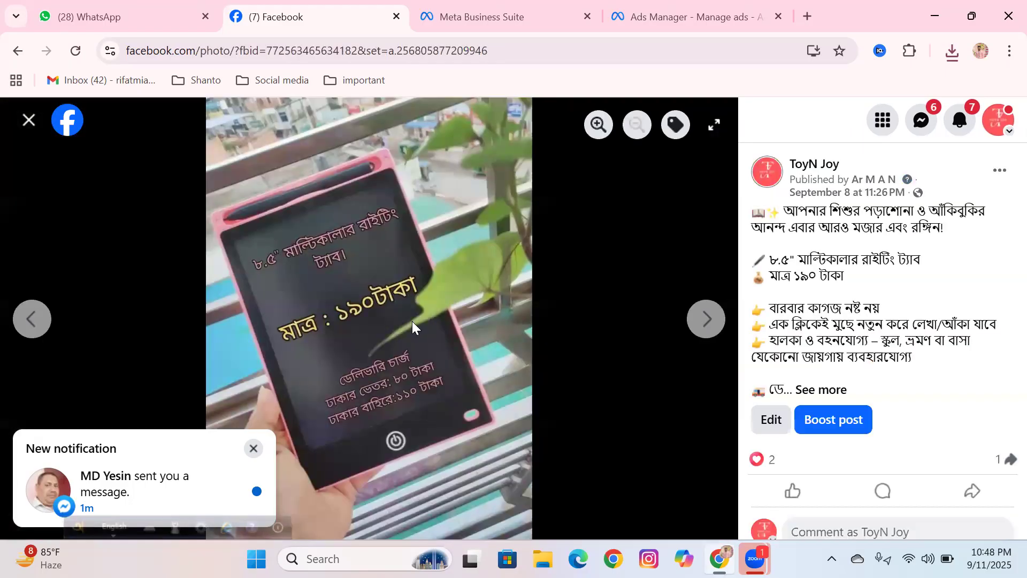
pyautogui.rightClick(411, 321)
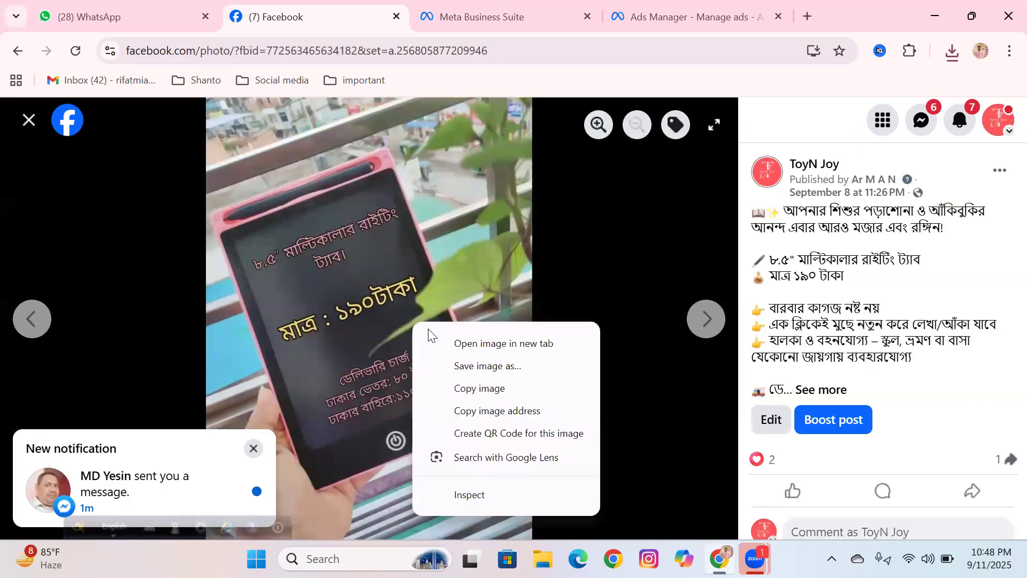
pyautogui.click(481, 367)
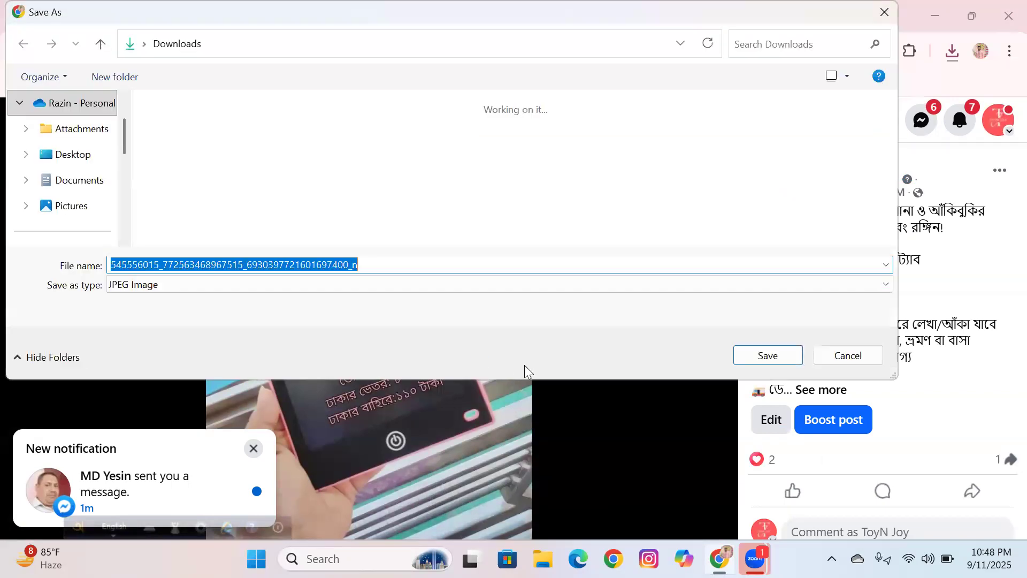
pyautogui.click(751, 354)
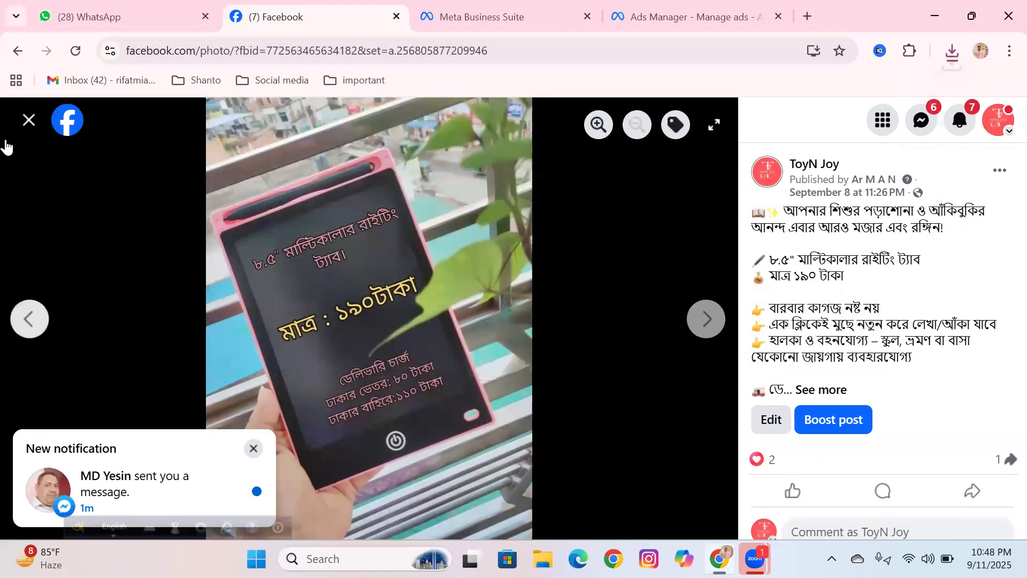
pyautogui.click(29, 122)
pyautogui.click(30, 122)
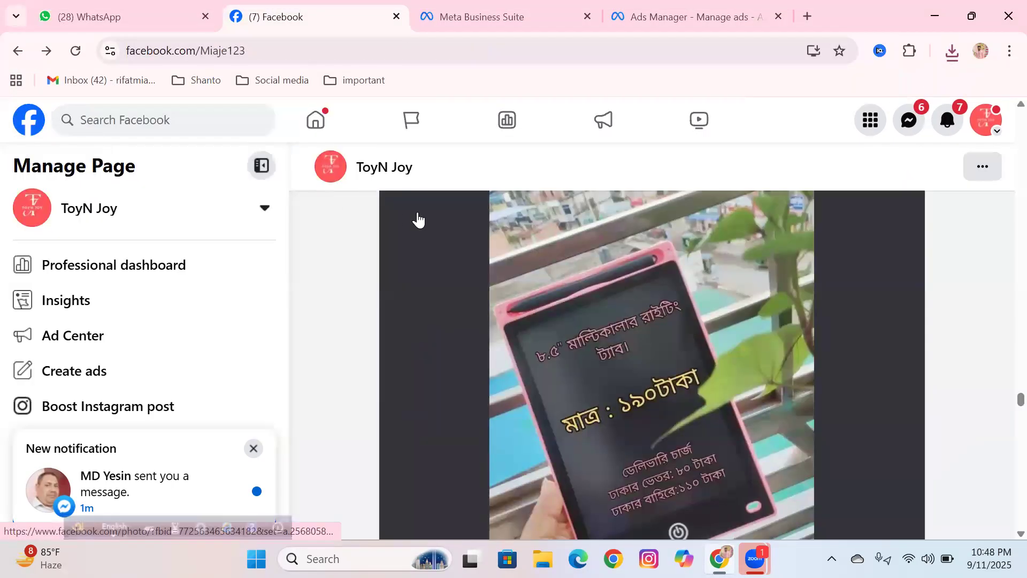
# Expand the full caption of the newest ToyN Joy post, the one with the blue motorbike, and copy its text.
pyautogui.scroll(-5, 466, 250)
pyautogui.scroll(15, 467, 250)
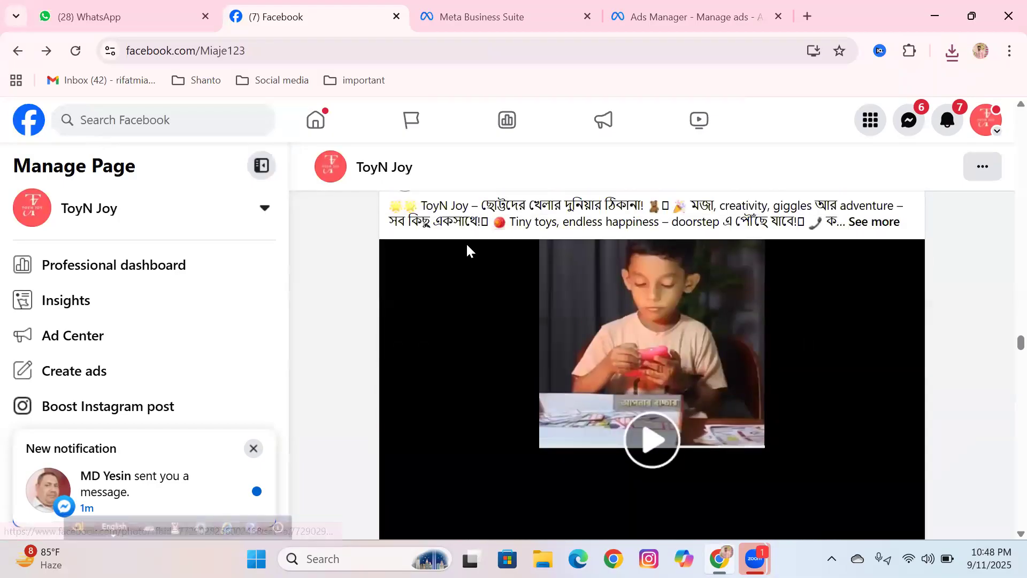
pyautogui.scroll(10, 467, 250)
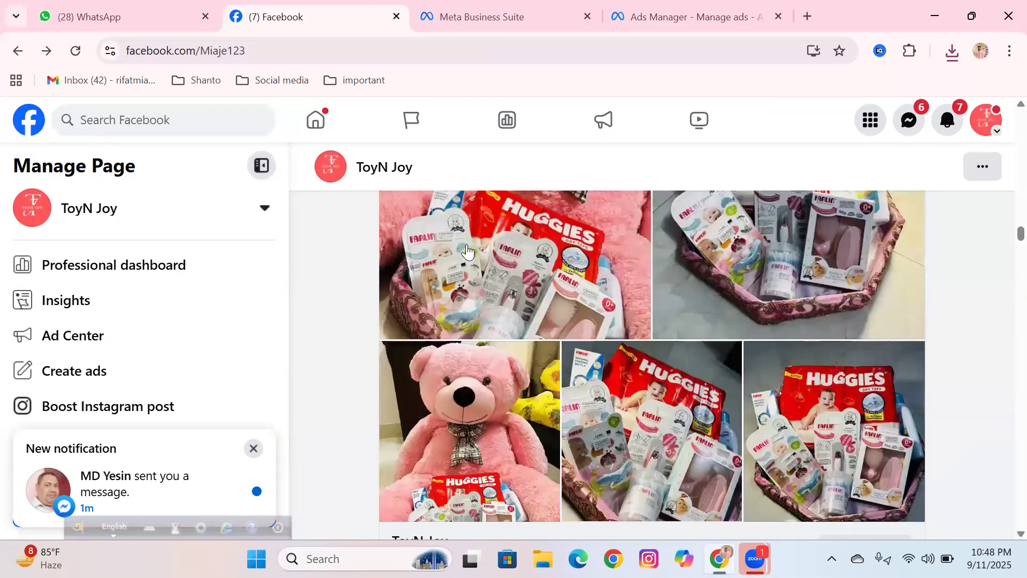
pyautogui.scroll(15, 467, 250)
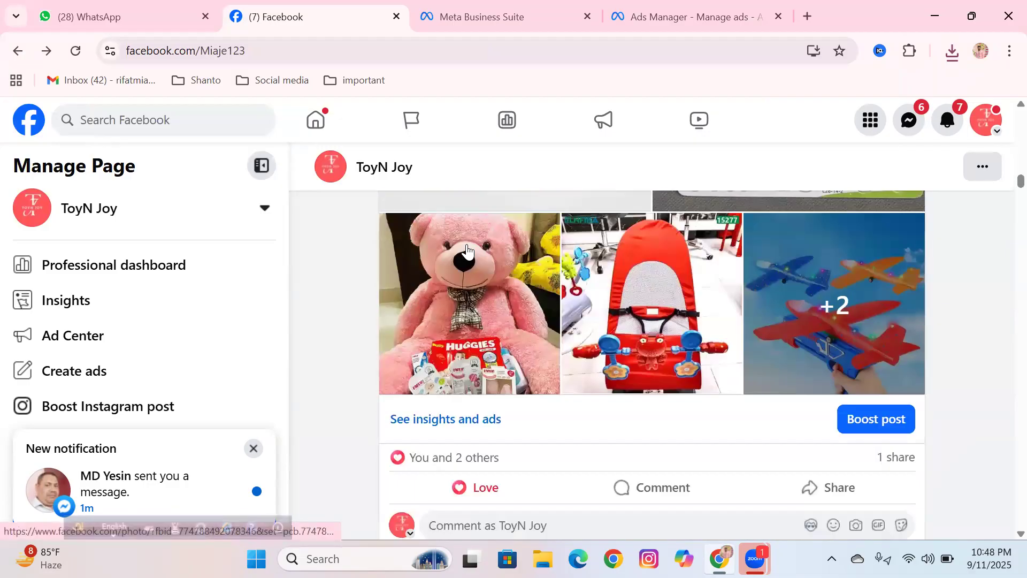
pyautogui.scroll(-5, 506, 300)
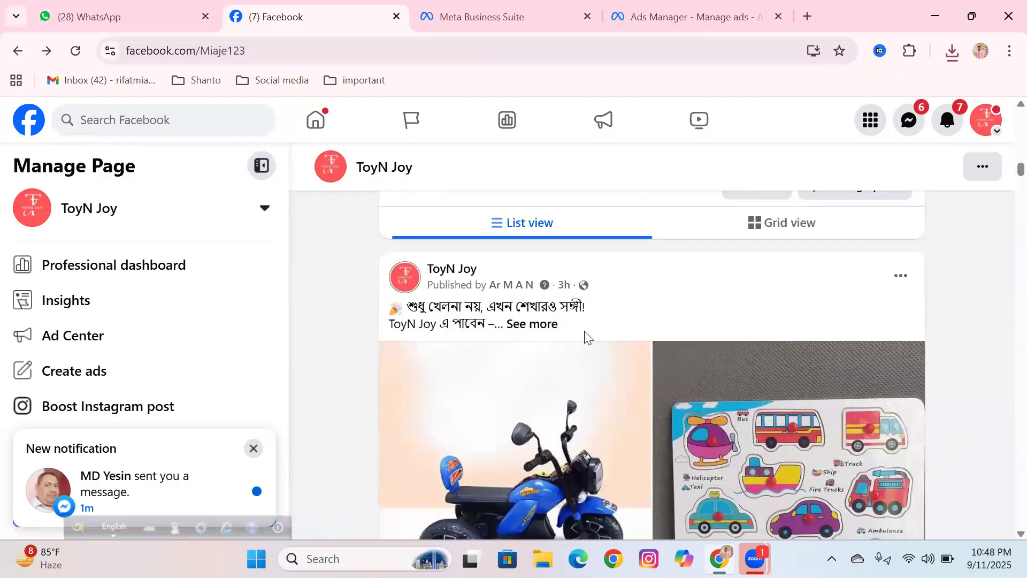
pyautogui.click(526, 327)
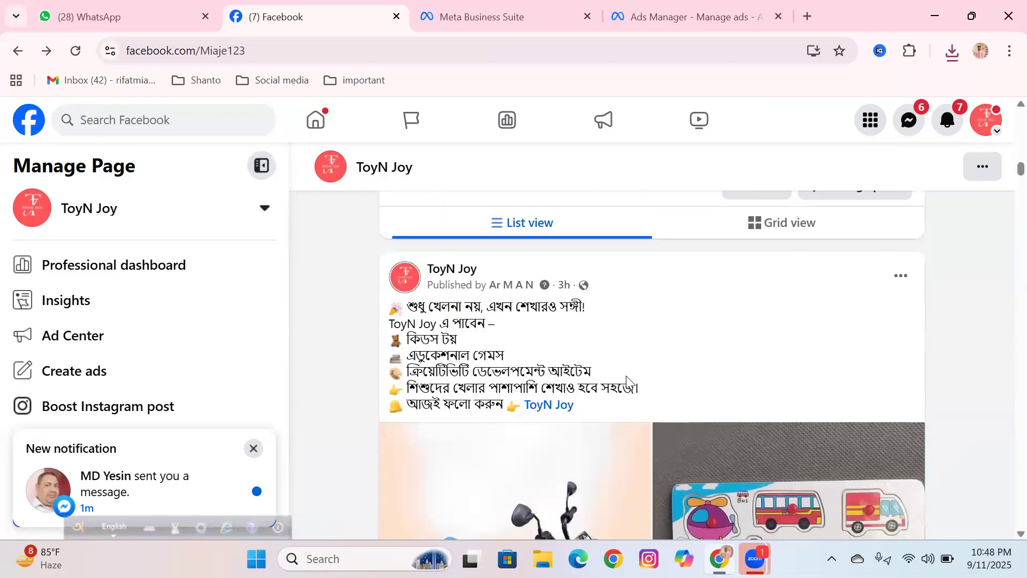
pyautogui.moveTo(588, 408); pyautogui.dragTo(394, 312)
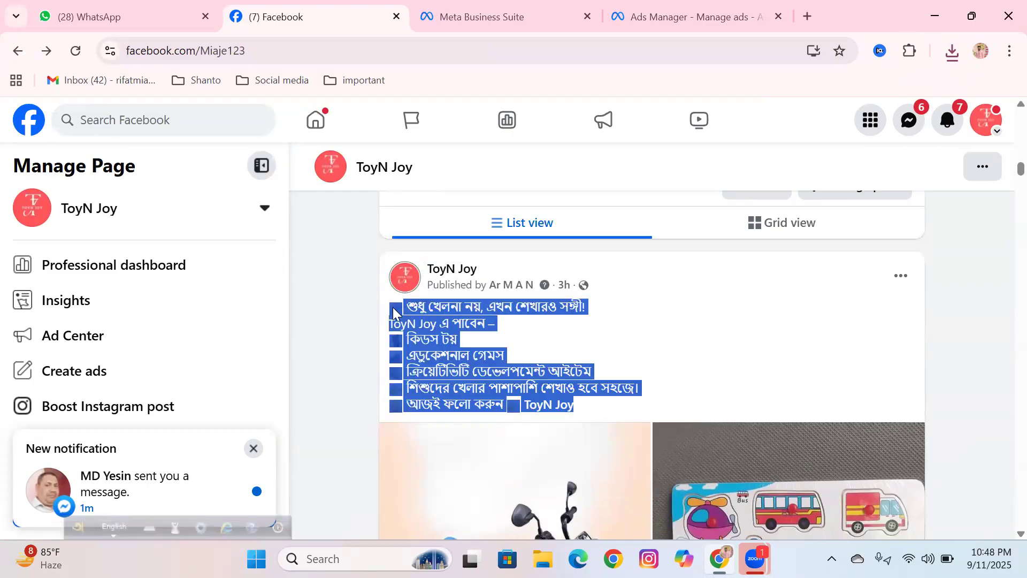
pyautogui.rightClick(394, 312)
pyautogui.click(451, 392)
# Switch to Ads Manager, start setting up the ad creative, and open the media upload file picker.
pyautogui.click(645, 13)
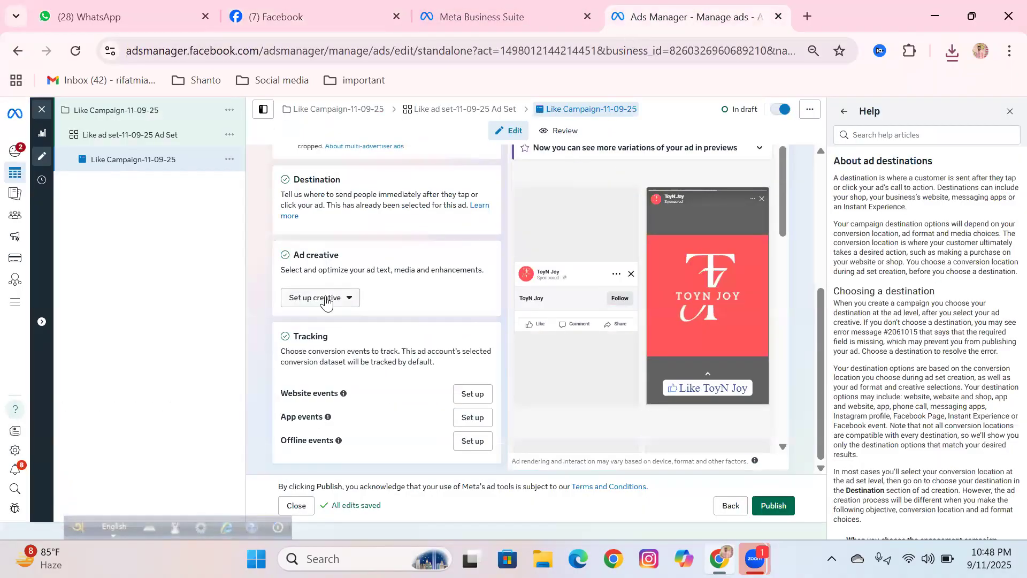
pyautogui.click(327, 301)
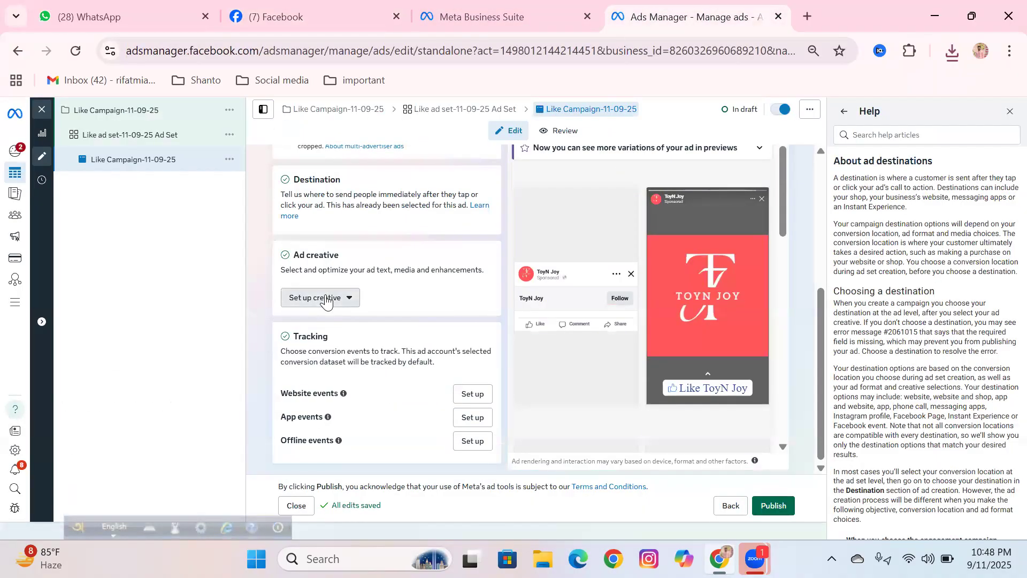
pyautogui.click(316, 324)
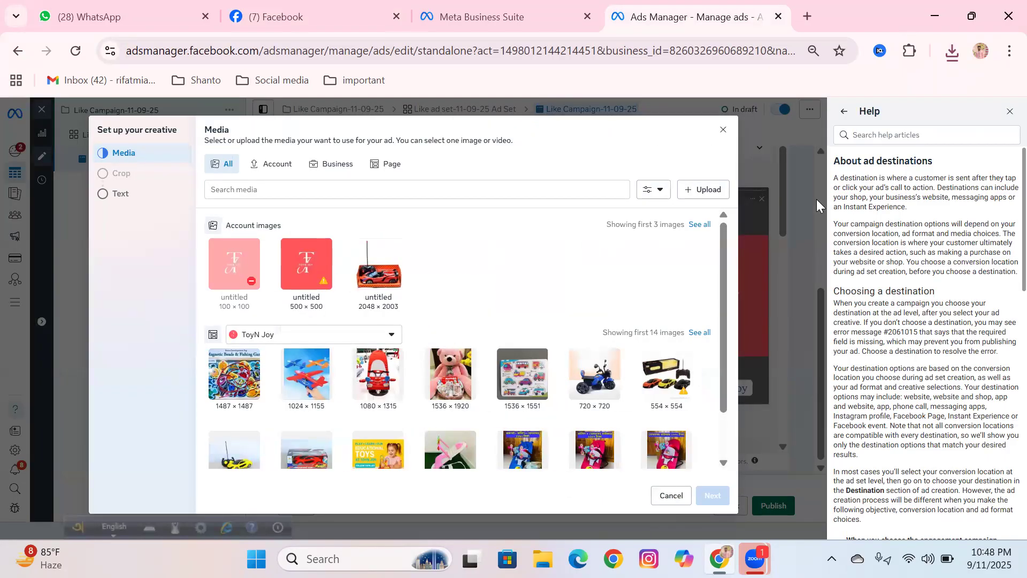
pyautogui.click(700, 189)
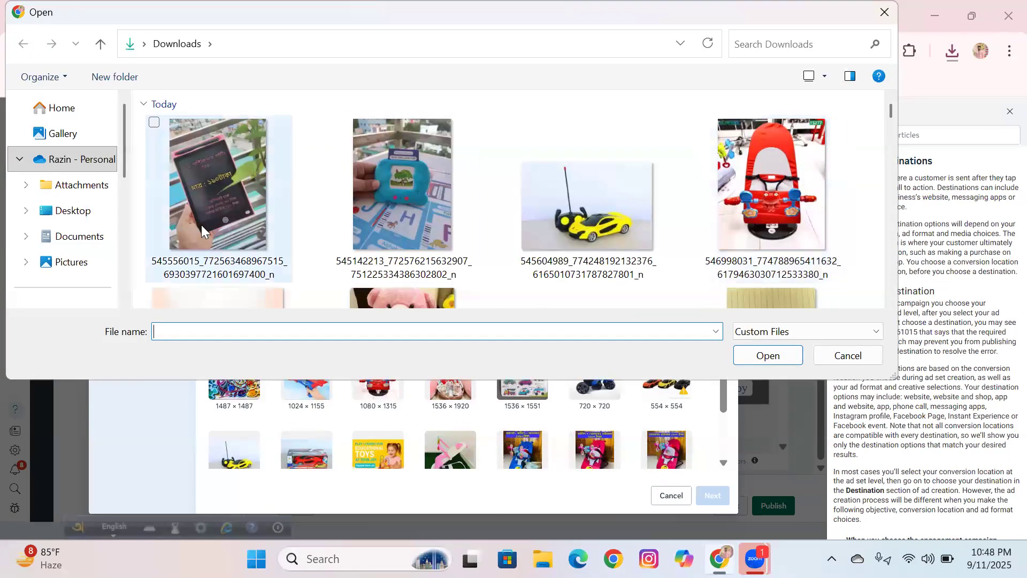
pyautogui.scroll(-3, 663, 237)
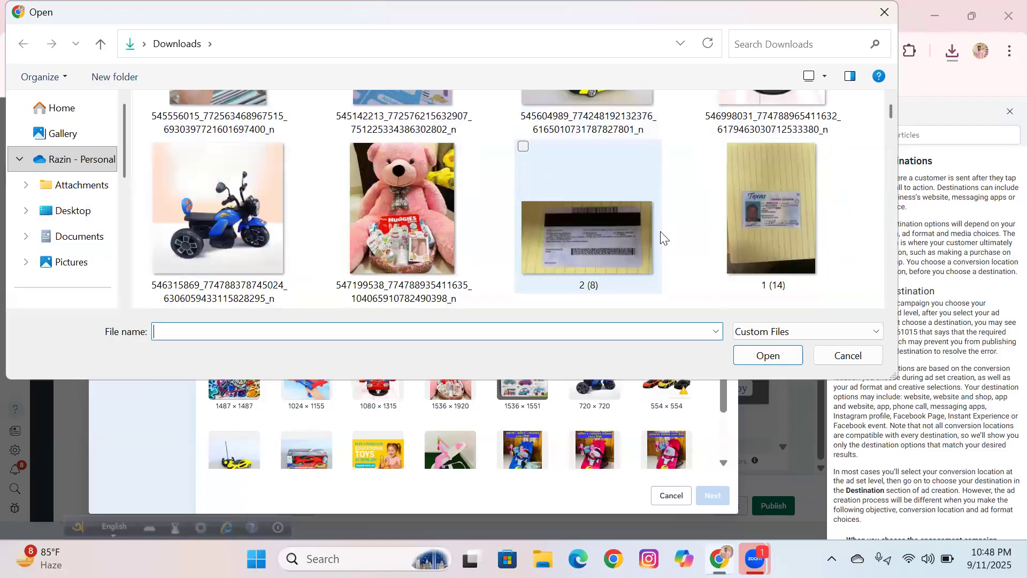
pyautogui.click(419, 243)
pyautogui.keyDown('ctrl'); pyautogui.click(270, 185); pyautogui.keyUp('ctrl')
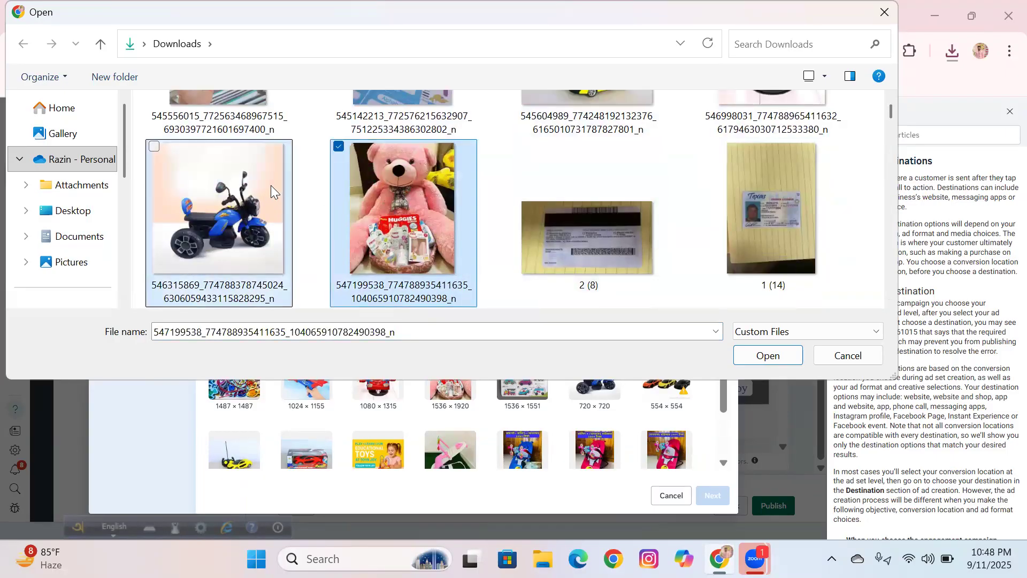
pyautogui.scroll(3, 465, 258)
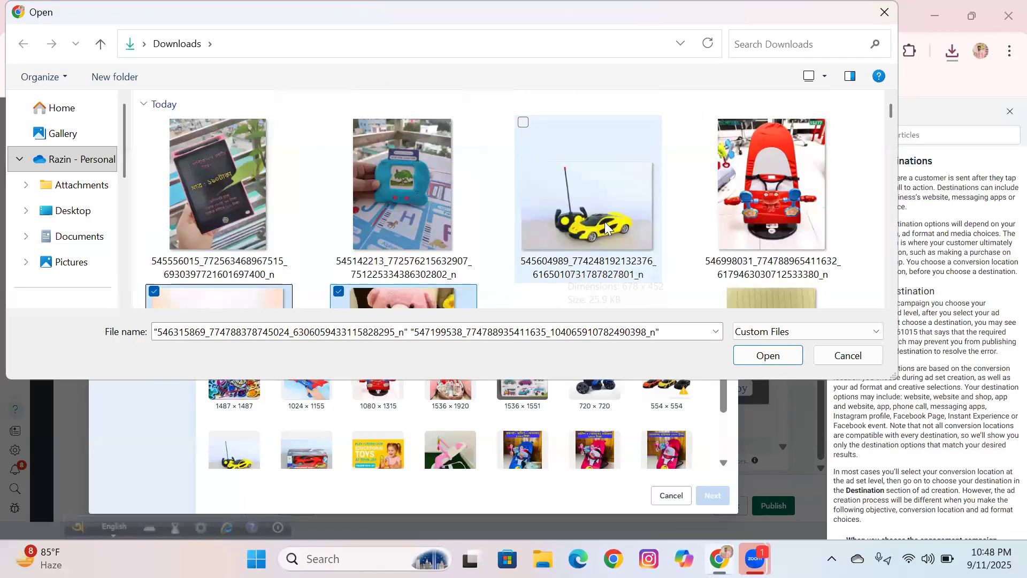
pyautogui.click(750, 155)
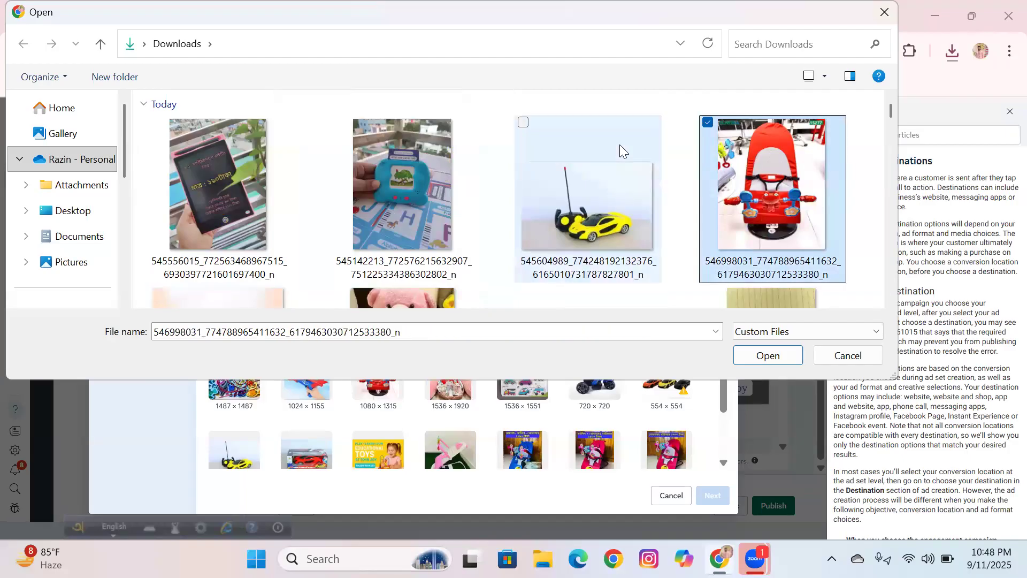
pyautogui.scroll(-5, 592, 175)
pyautogui.scroll(5, 481, 221)
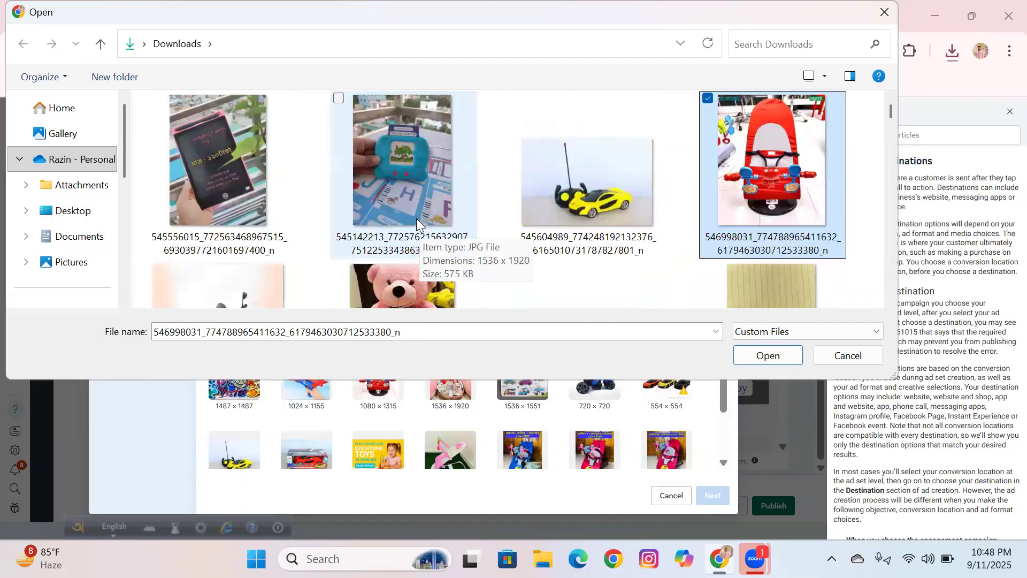
pyautogui.scroll(-5, 451, 259)
pyautogui.scroll(5, 482, 230)
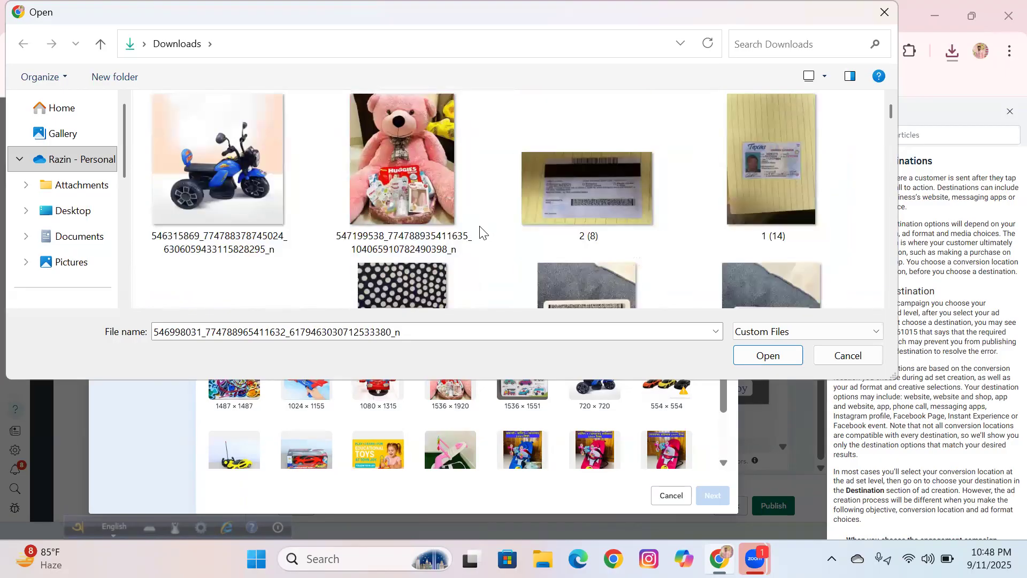
# Upload the six saved toy photos from Downloads: teddy bear, blue motorbike, red baby seat, yellow remote-control car, flash card toy and writing tablet.
pyautogui.scroll(-3, 483, 231)
pyautogui.click(423, 199)
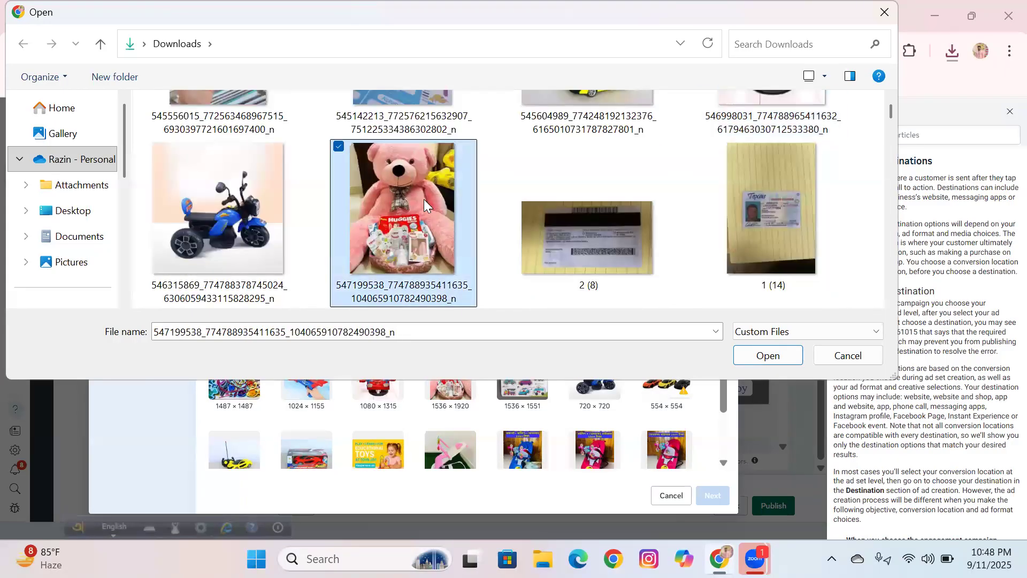
pyautogui.keyDown('ctrl'); pyautogui.click(180, 192); pyautogui.keyUp('ctrl')
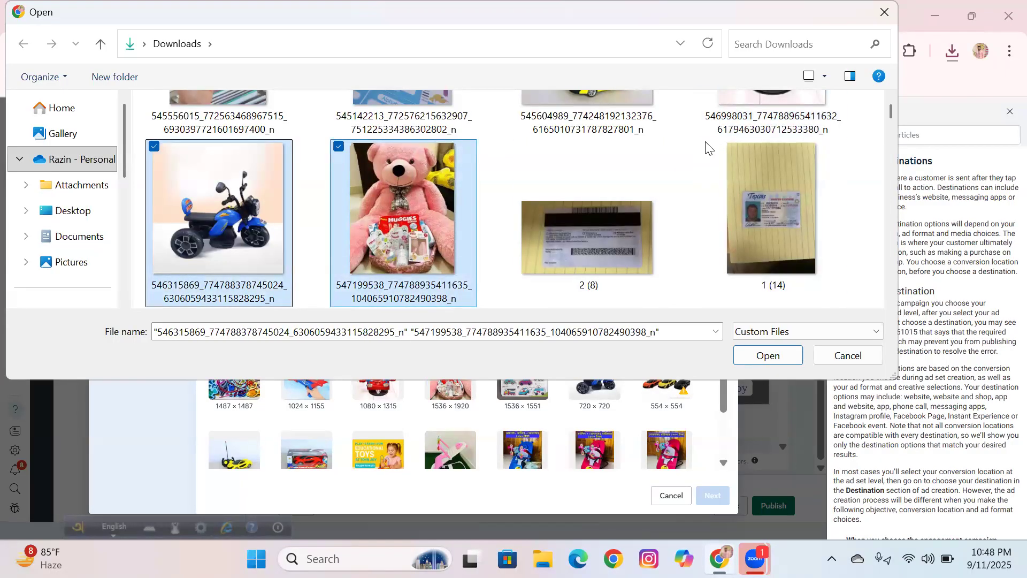
pyautogui.keyDown('ctrl'); pyautogui.click(724, 110); pyautogui.keyUp('ctrl')
pyautogui.keyDown('ctrl'); pyautogui.click(611, 144); pyautogui.keyUp('ctrl')
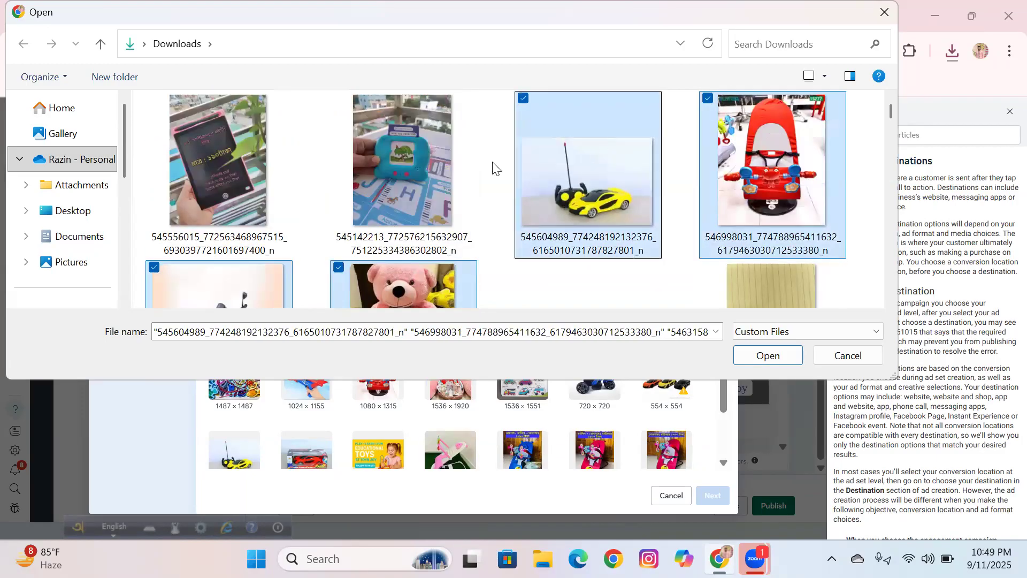
pyautogui.keyDown('ctrl'); pyautogui.click(401, 180); pyautogui.keyUp('ctrl')
pyautogui.keyDown('ctrl'); pyautogui.click(218, 172); pyautogui.keyUp('ctrl')
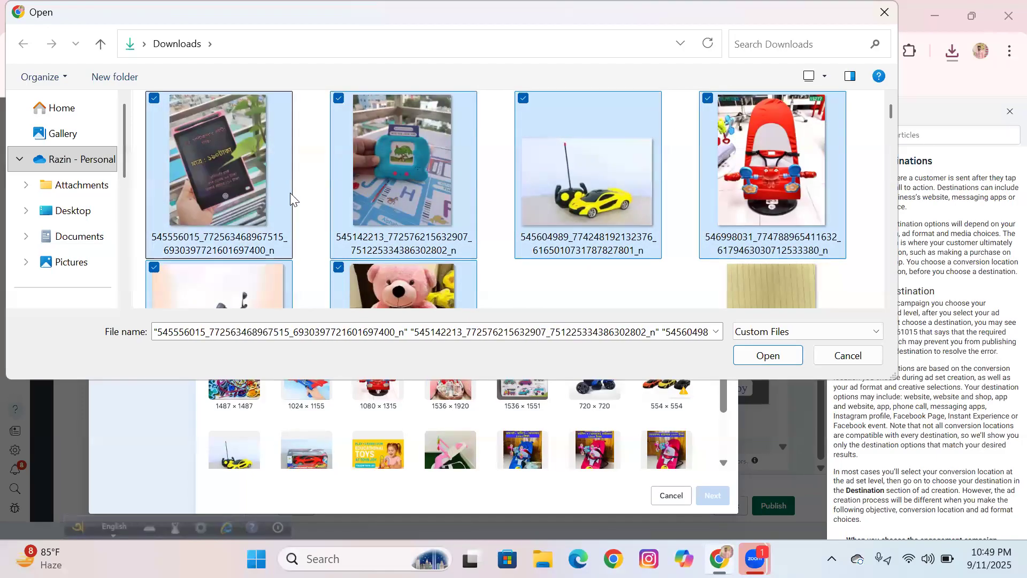
pyautogui.click(769, 357)
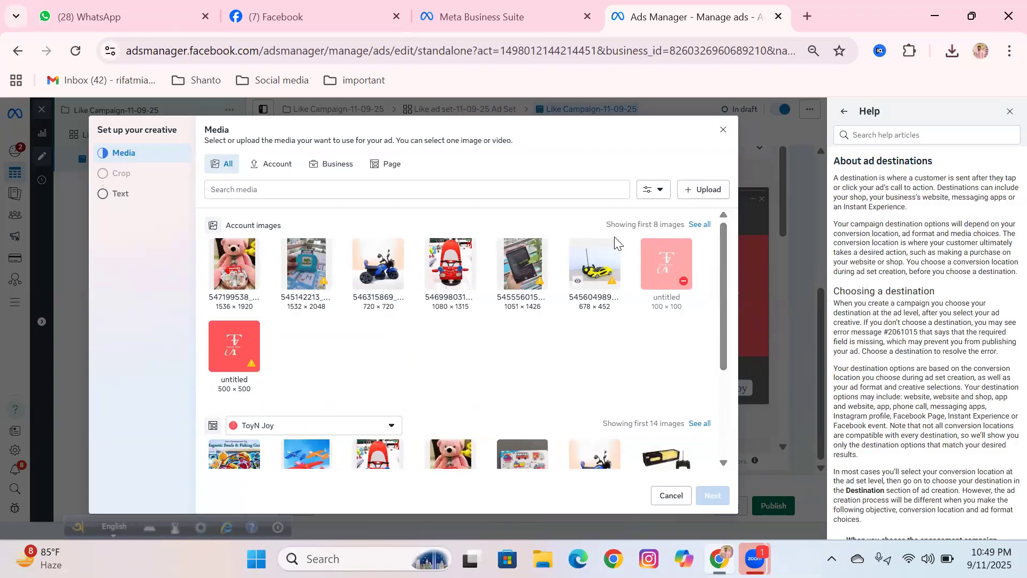
# Show all account images and try to select the teddy bear, flash card toy and blue motorbike photos together.
pyautogui.scroll(-3, 668, 371)
pyautogui.scroll(3, 670, 373)
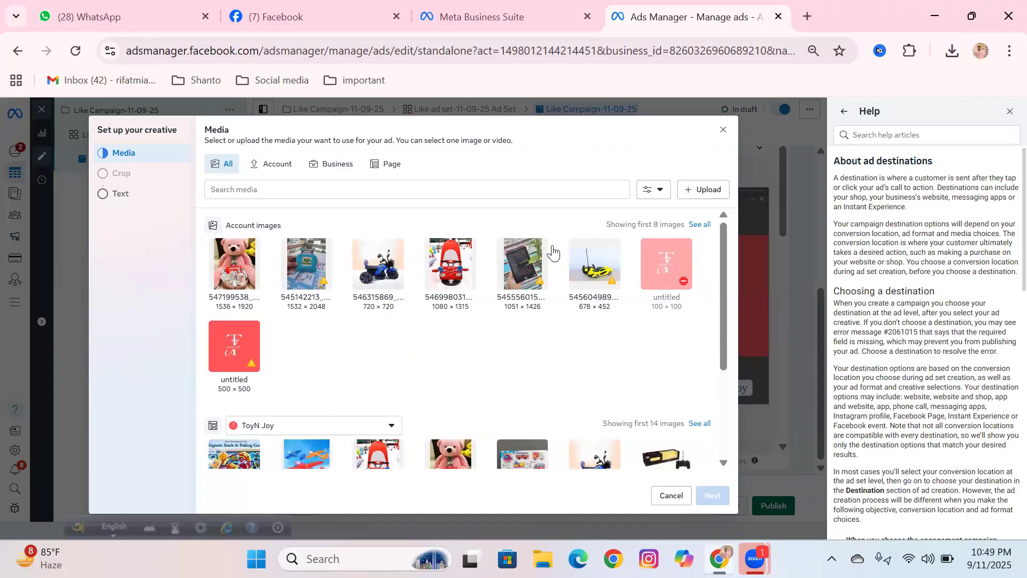
pyautogui.scroll(-3, 631, 334)
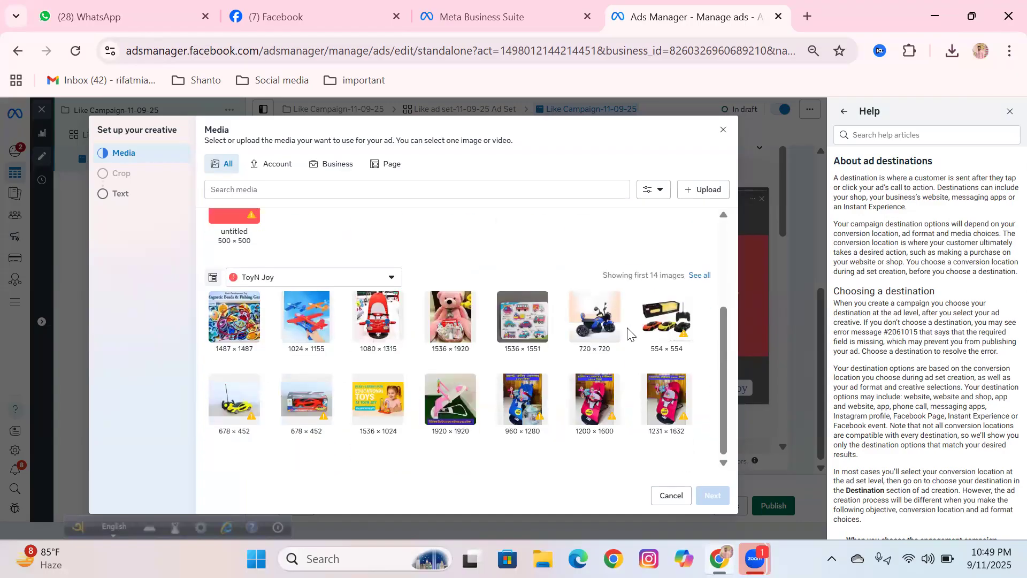
pyautogui.scroll(3, 632, 334)
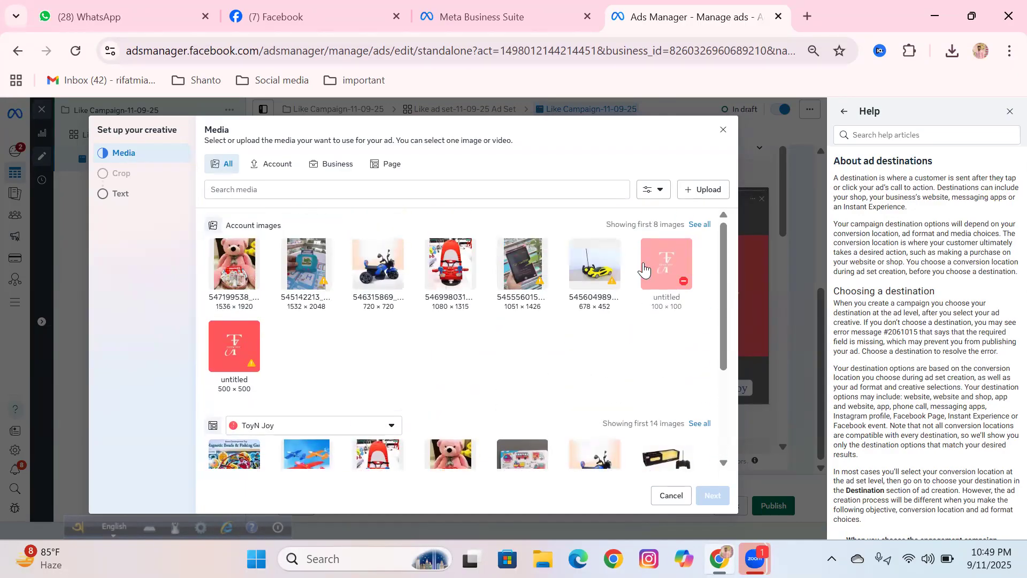
pyautogui.click(690, 224)
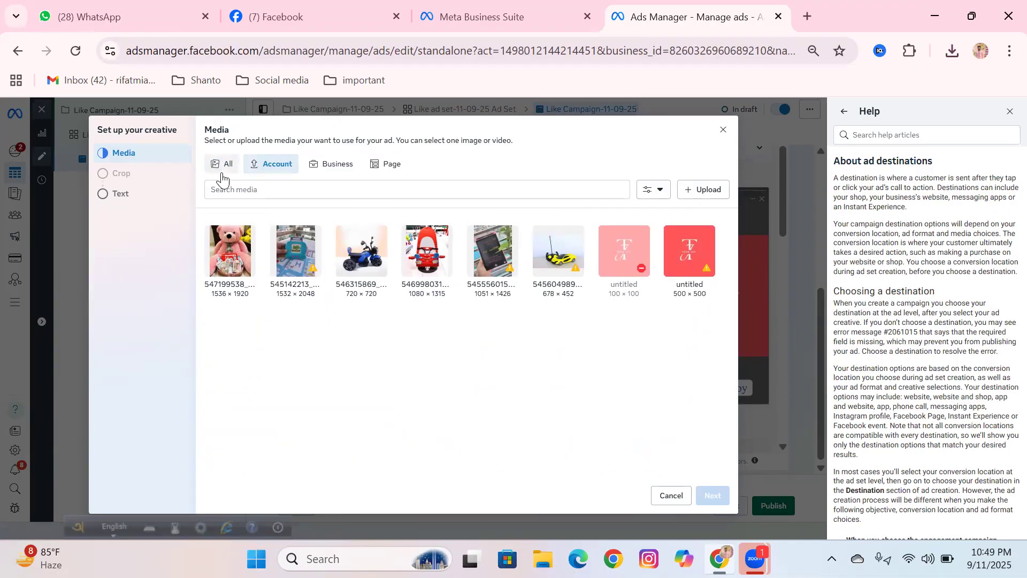
pyautogui.click(237, 243)
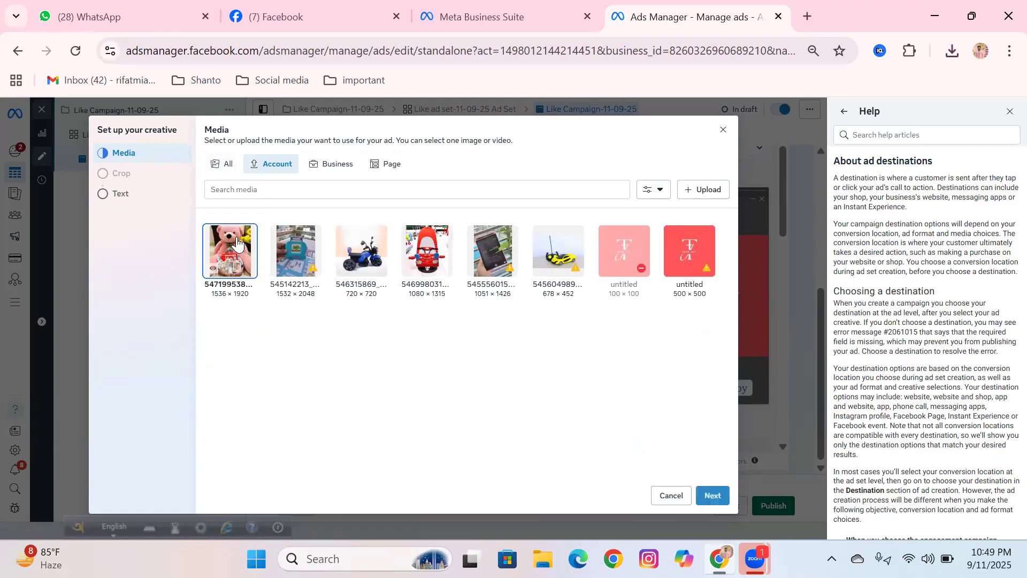
pyautogui.click(304, 252)
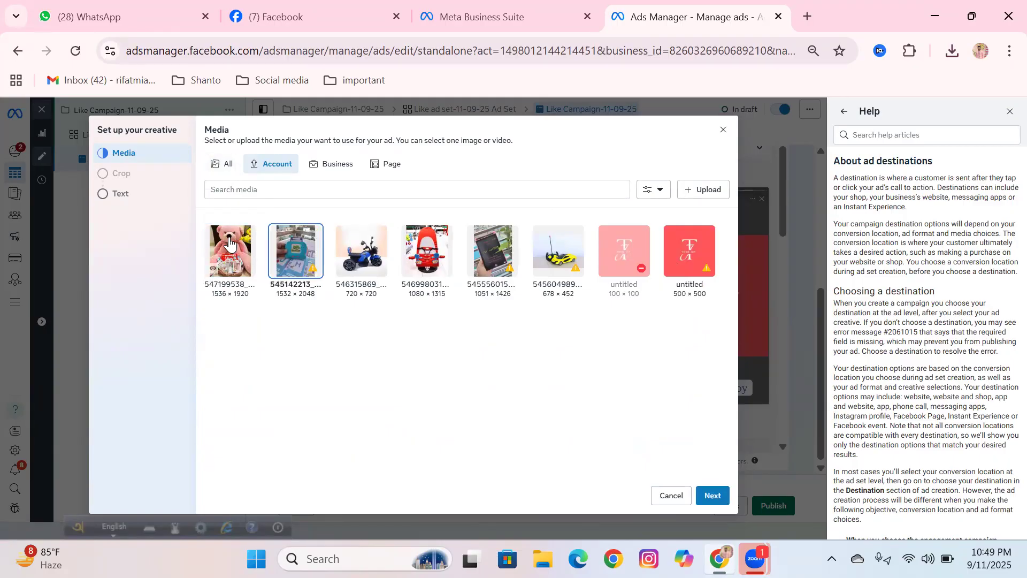
pyautogui.click(232, 248)
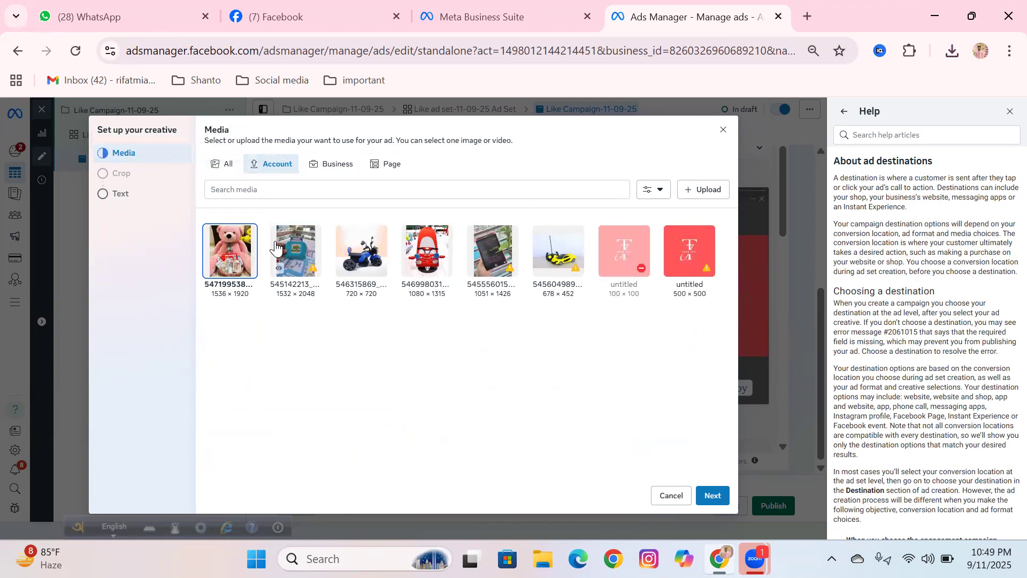
pyautogui.click(300, 244)
pyautogui.click(383, 253)
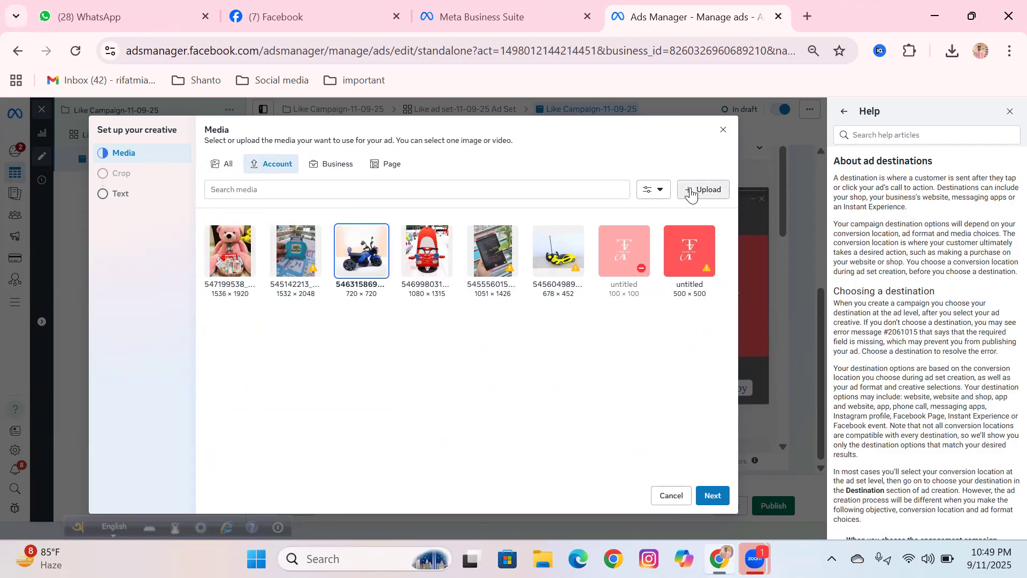
# Choose the pink teddy bear photo from the account images as the ad media and proceed to the text stage.
pyautogui.click(214, 172)
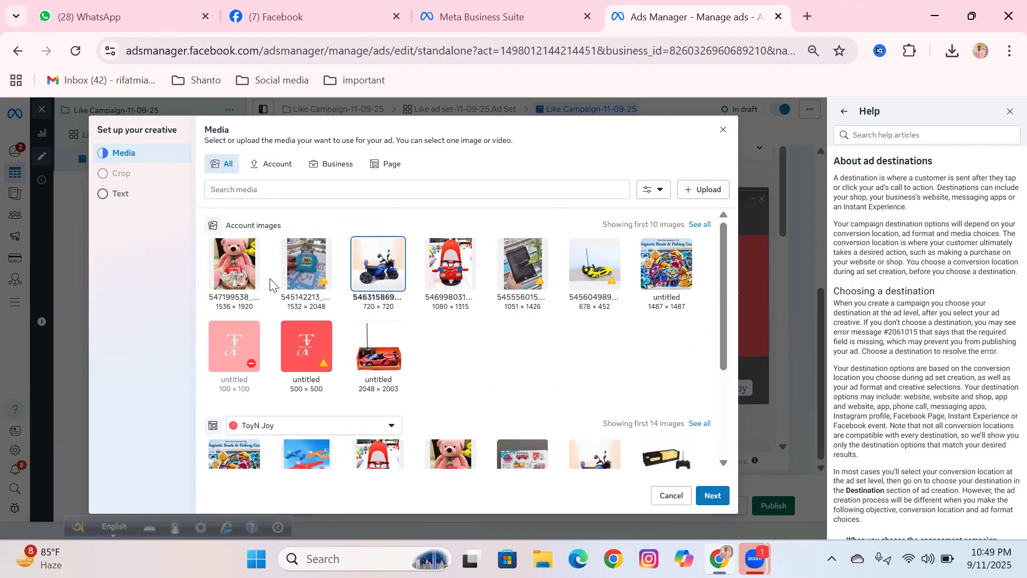
pyautogui.click(220, 278)
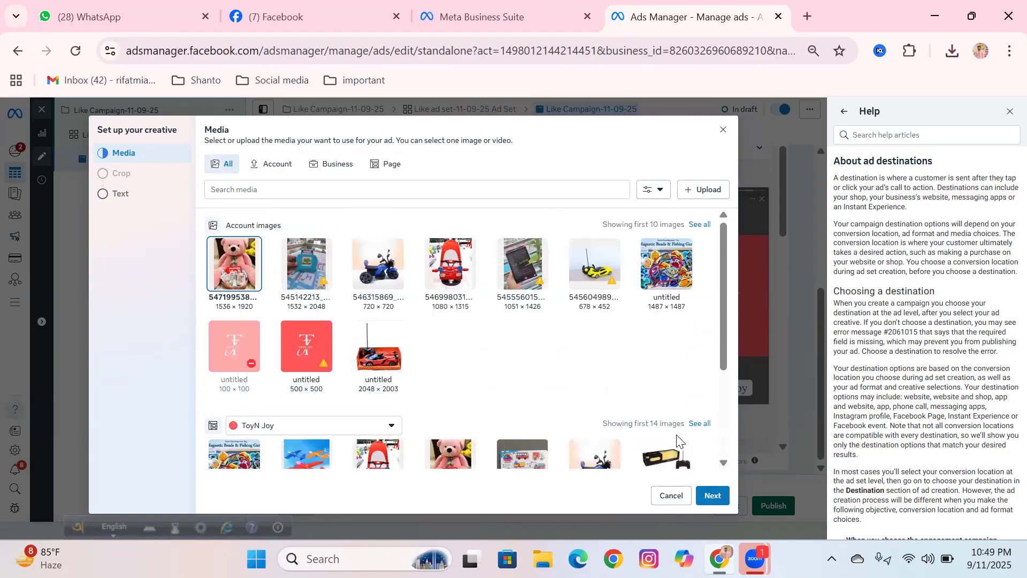
pyautogui.scroll(-3, 650, 398)
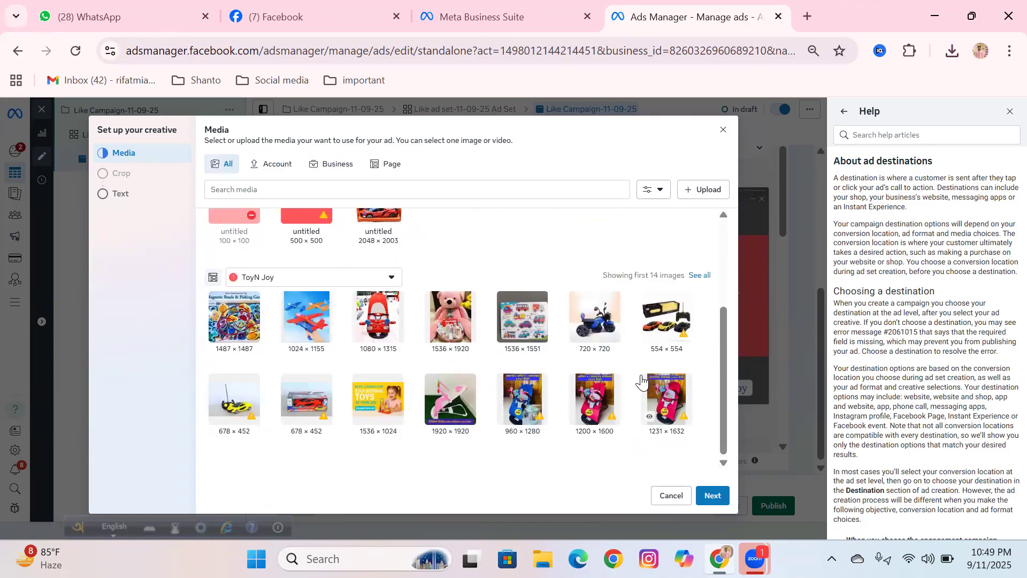
pyautogui.scroll(3, 570, 389)
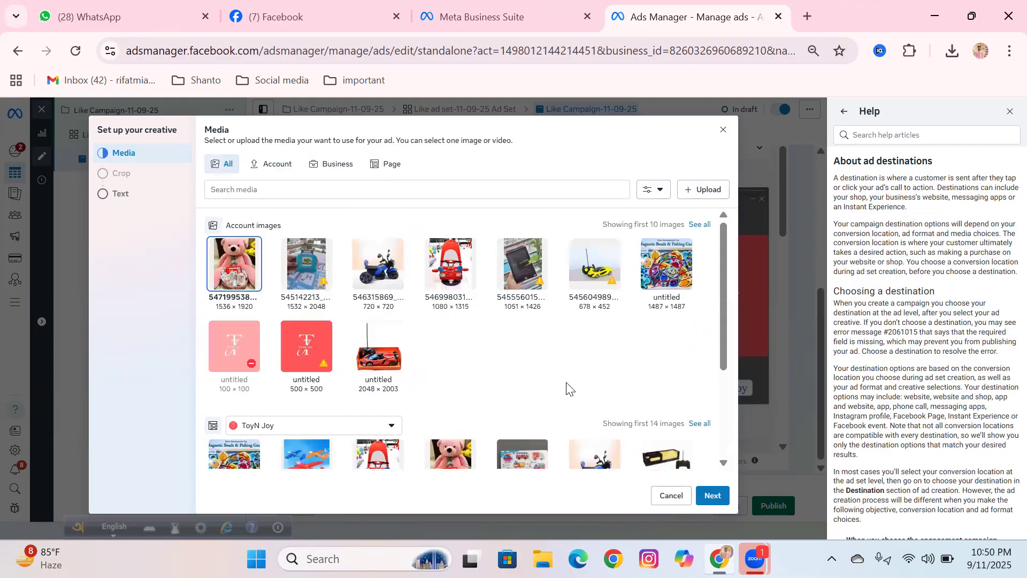
pyautogui.click(284, 281)
pyautogui.click(713, 495)
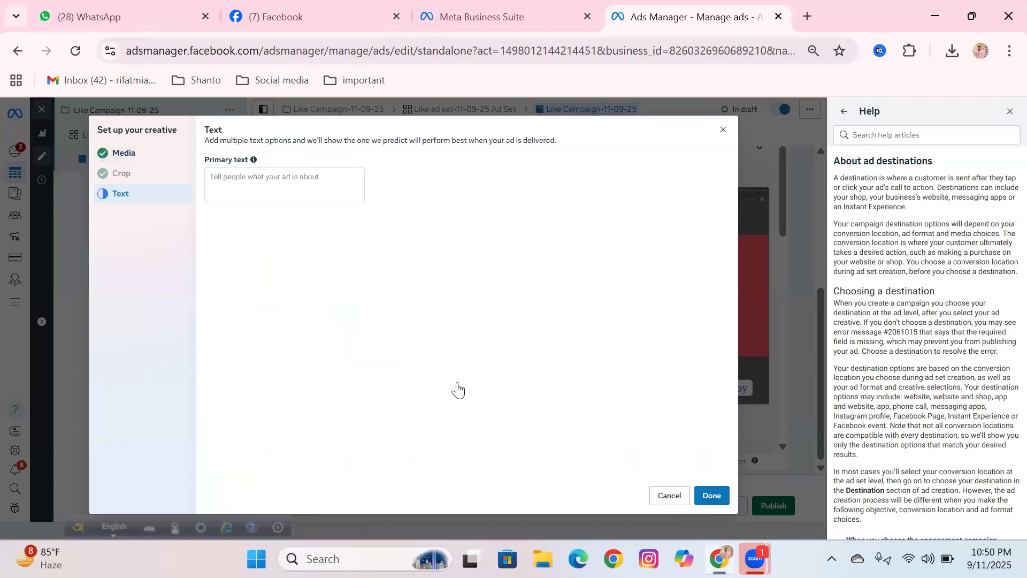
# Paste the copied ToyN Joy post caption as the ad's primary text.
pyautogui.click(261, 186)
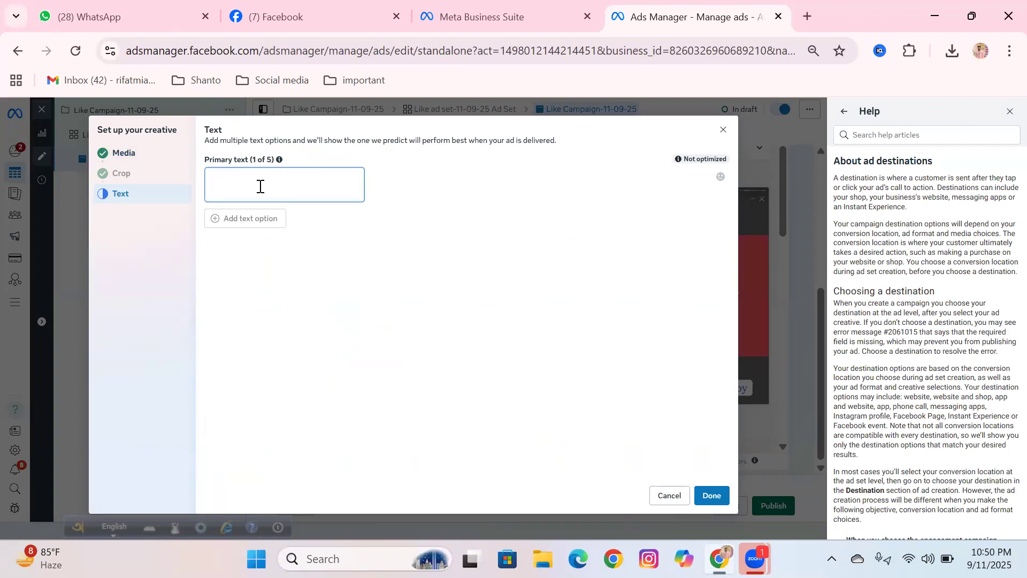
pyautogui.press('super')
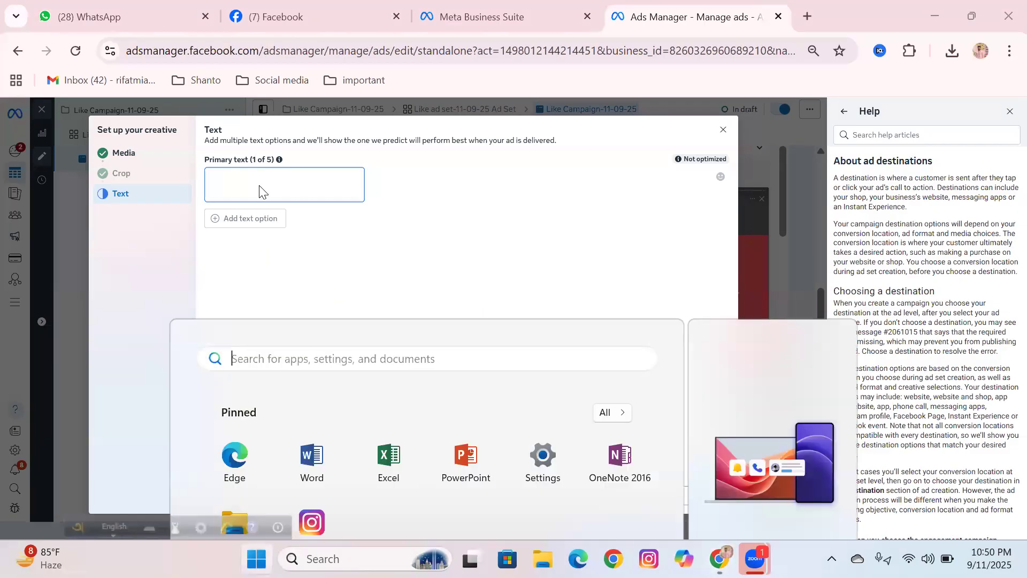
pyautogui.write('🎉 শুধু খেলনা নয়, এখন শেখারও সঙ্গী!')
pyautogui.press('Escape')
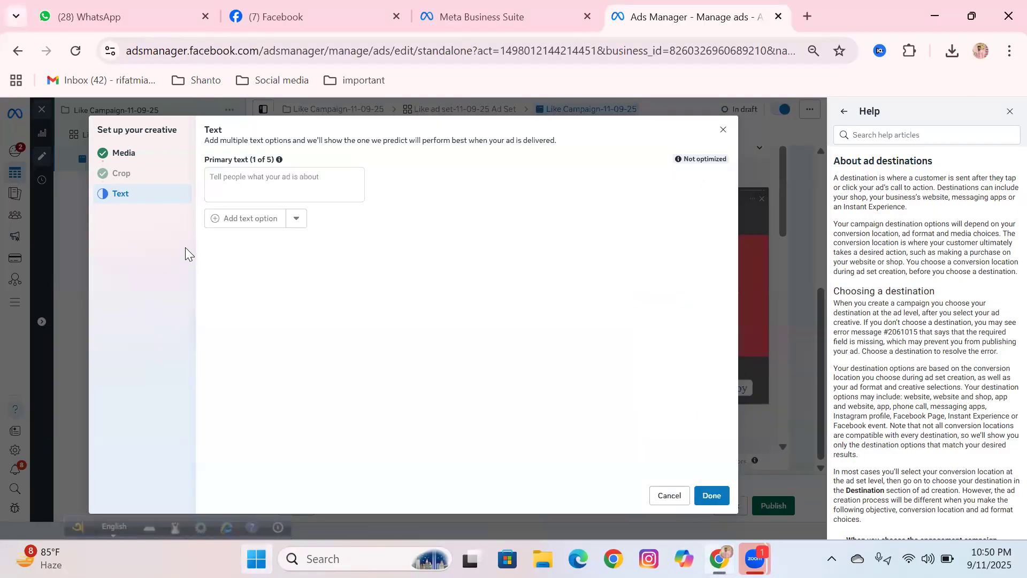
pyautogui.click(275, 184)
pyautogui.hotkey('ctrl', 'v')
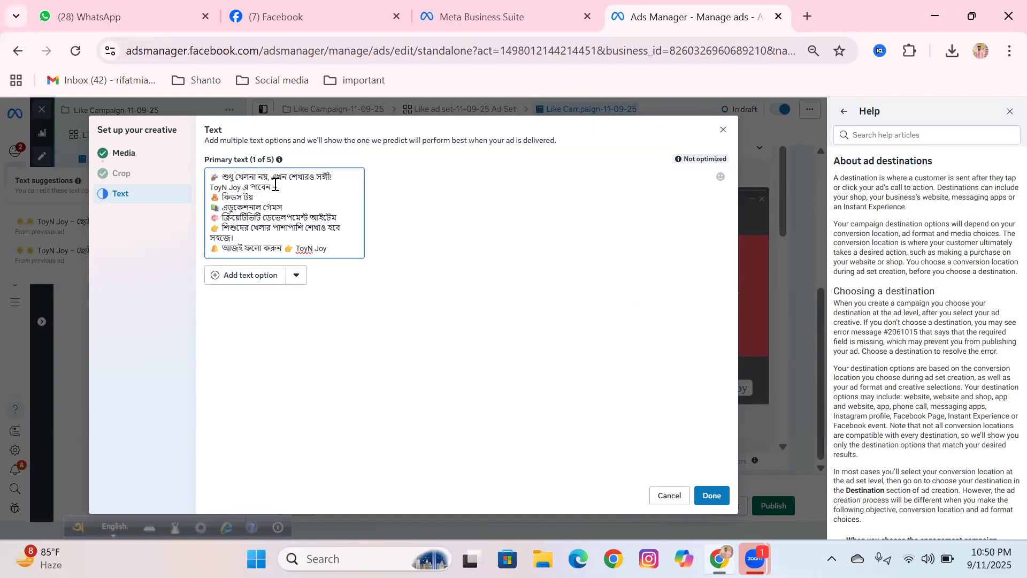
# Add a blank second primary text option and finish the creative setup.
pyautogui.click(270, 276)
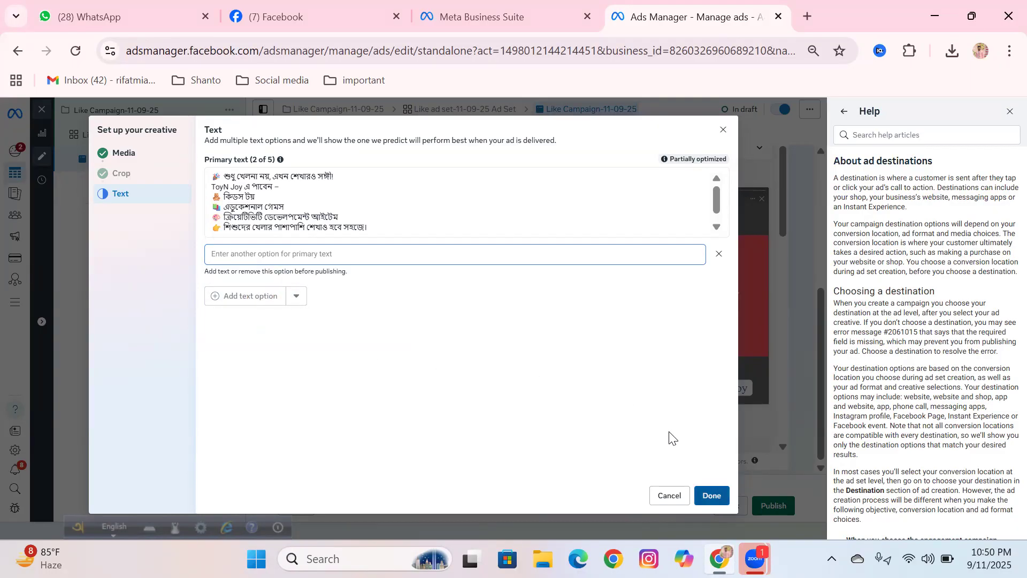
pyautogui.press('Return')
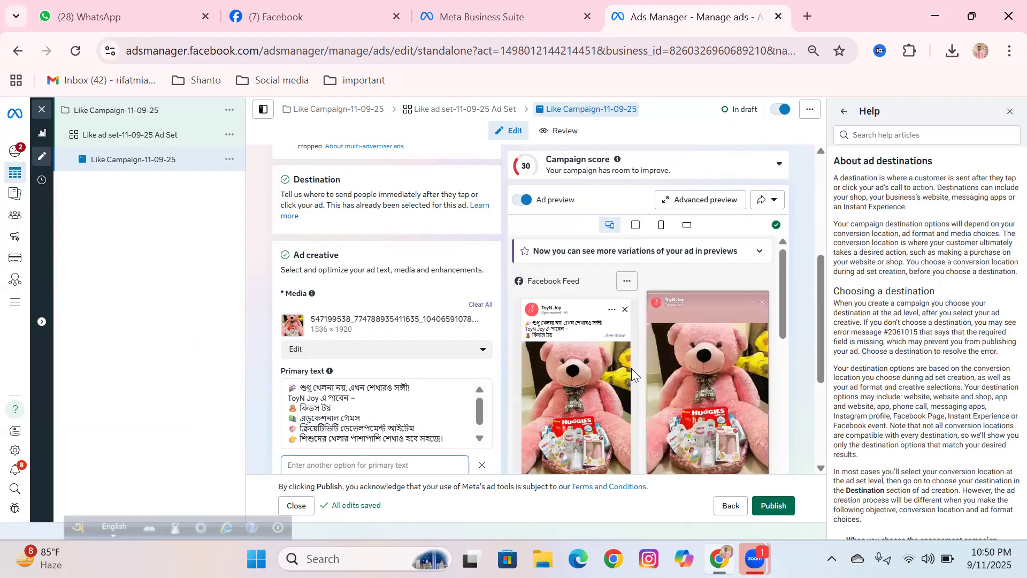
# Review the ad's primary text options, preview, tracking, identity, ad setup and destination sections.
pyautogui.scroll(-3, 349, 368)
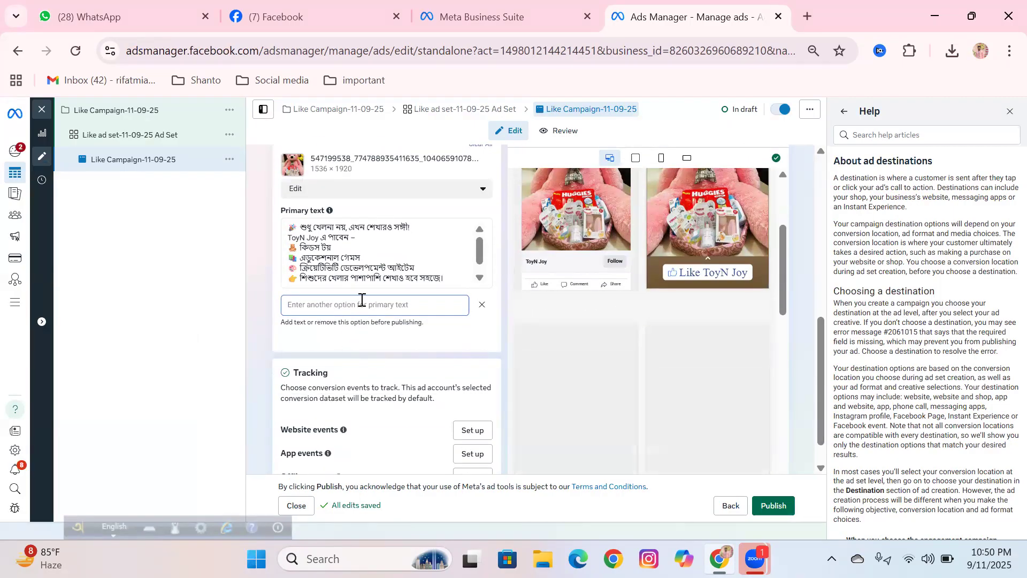
pyautogui.scroll(-1, 477, 246)
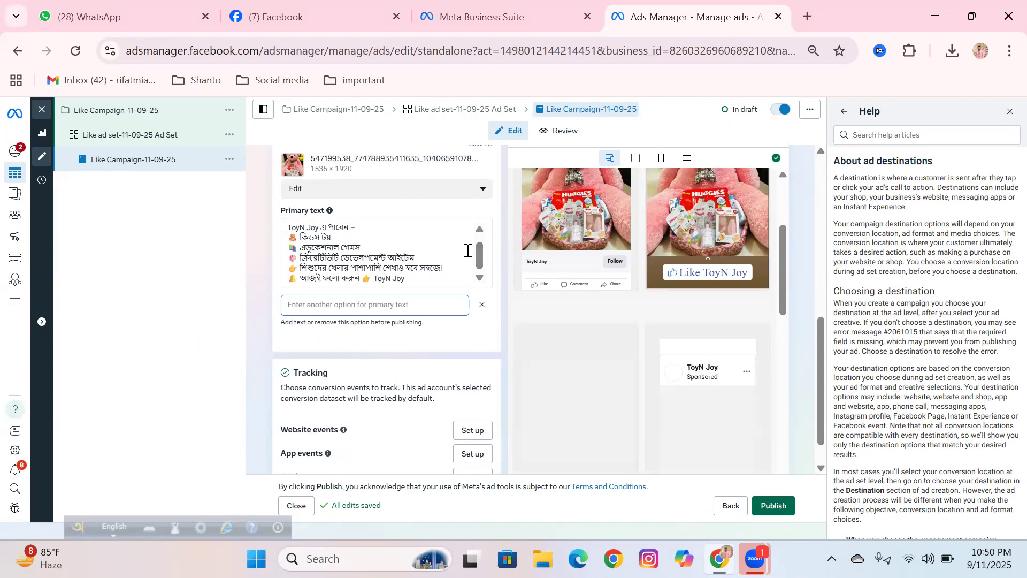
pyautogui.scroll(-1, 431, 295)
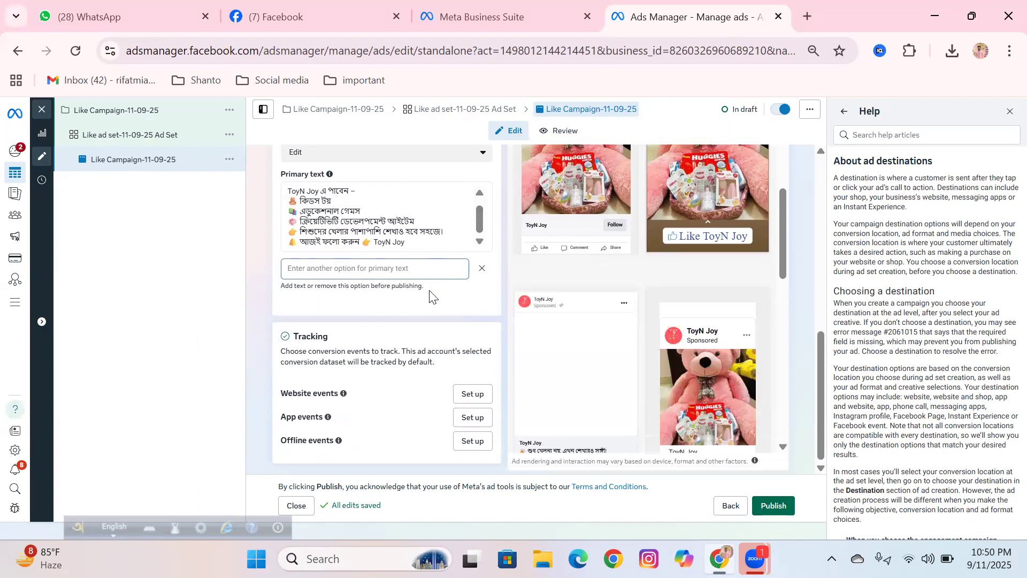
pyautogui.click(394, 265)
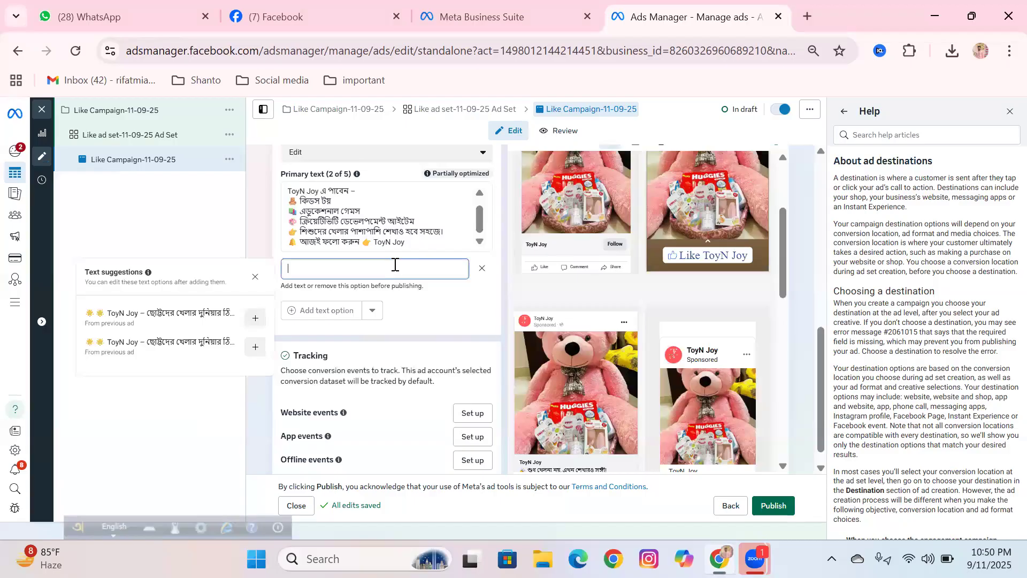
pyautogui.scroll(1, 388, 227)
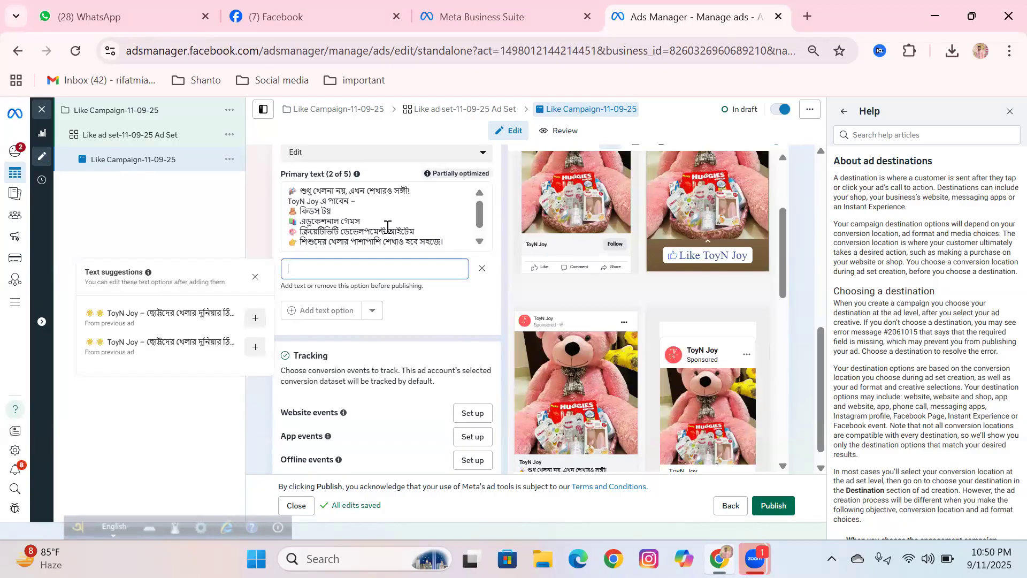
pyautogui.scroll(-1, 386, 220)
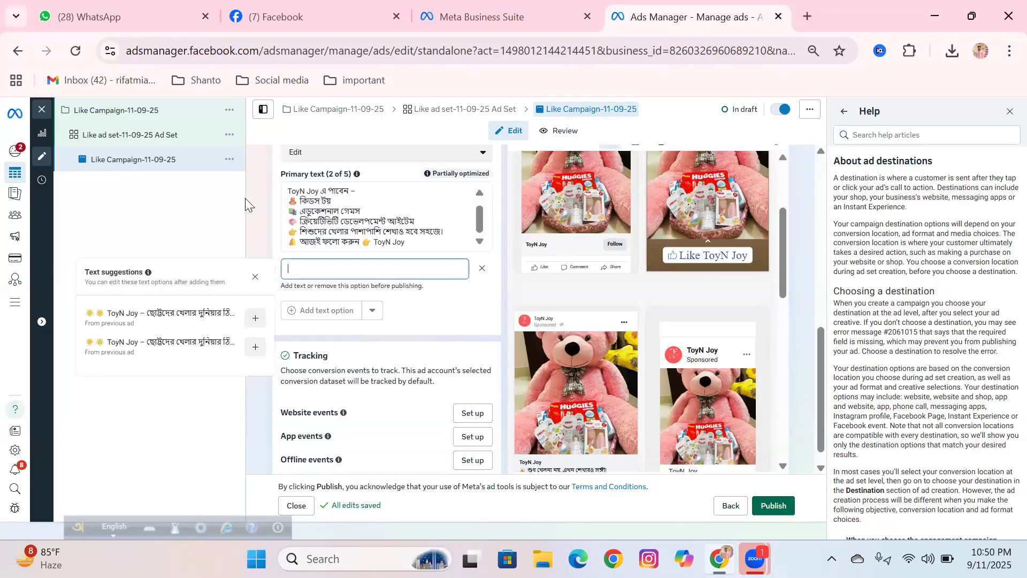
pyautogui.click(264, 192)
pyautogui.scroll(-1, 398, 316)
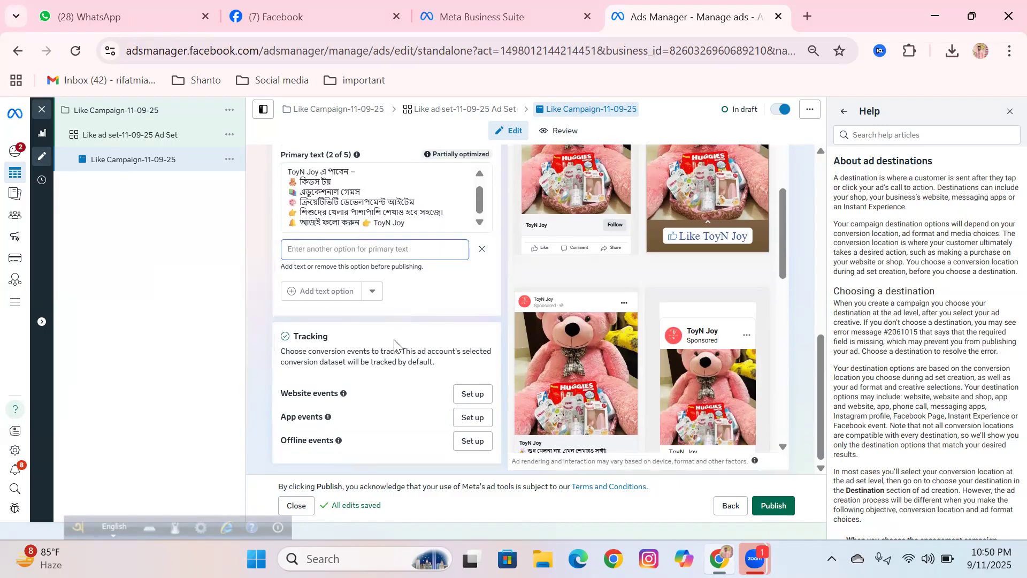
pyautogui.scroll(6, 395, 345)
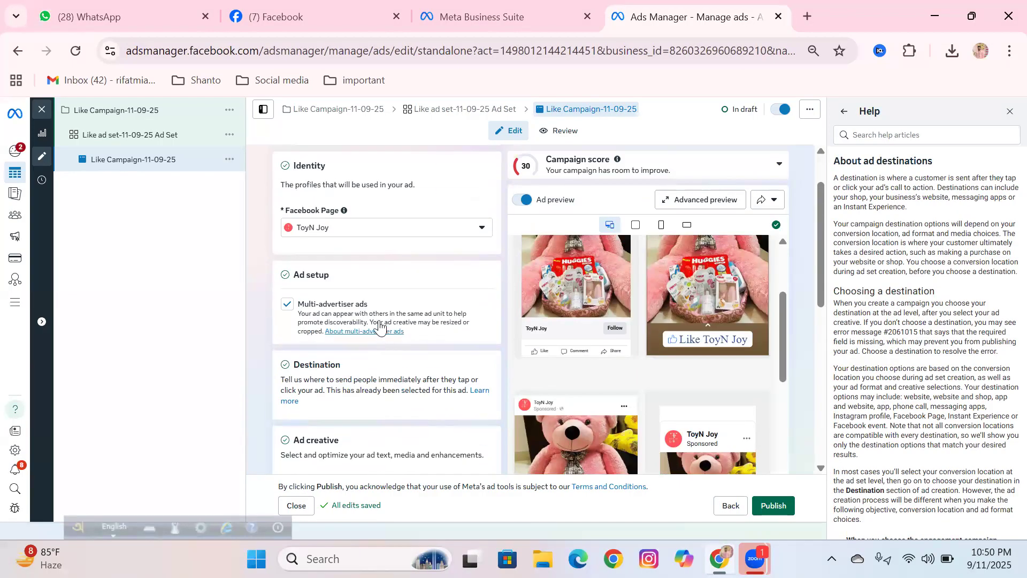
pyautogui.scroll(2, 299, 283)
pyautogui.scroll(-3, 298, 281)
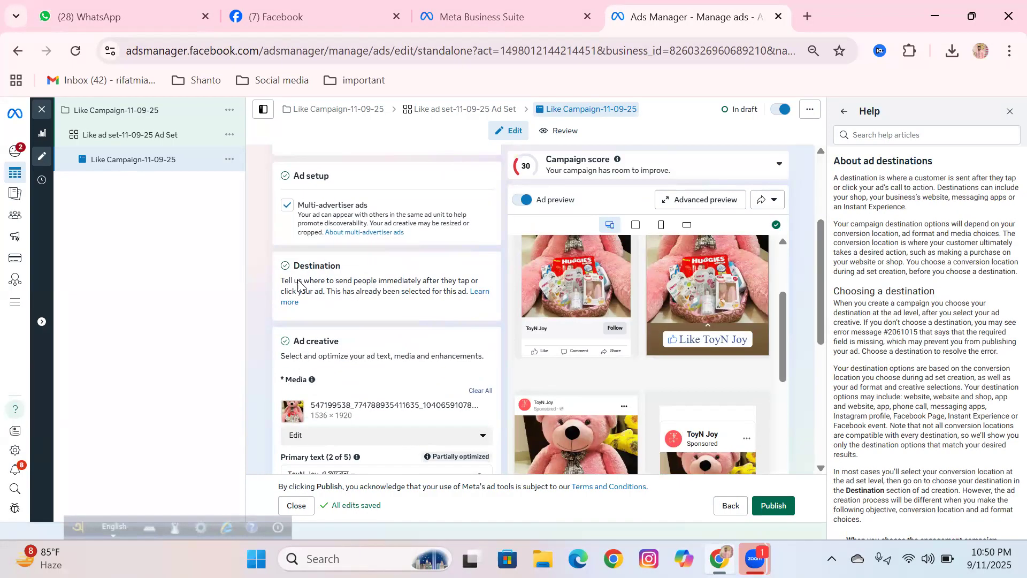
pyautogui.scroll(-1, 299, 282)
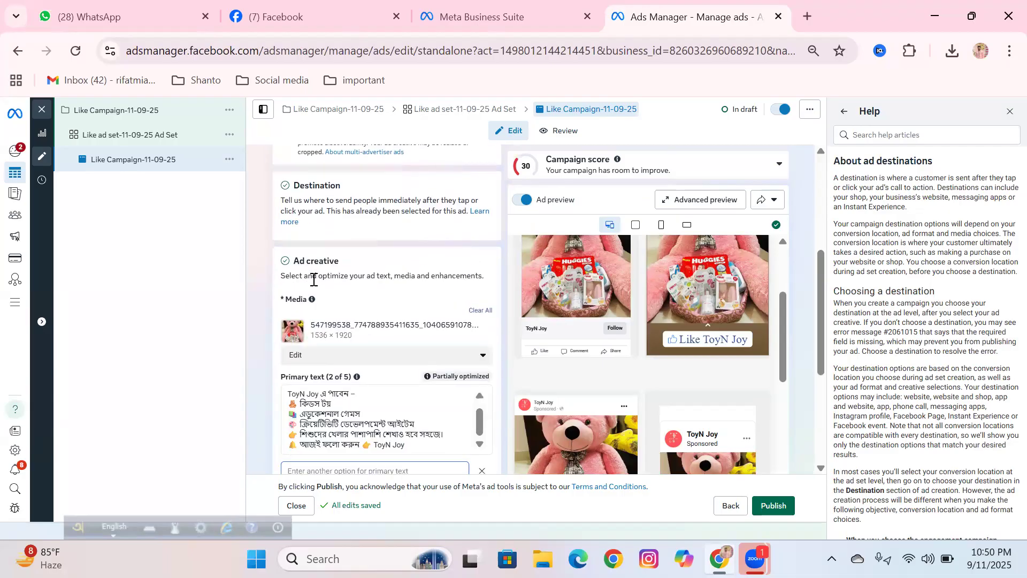
# Check the media editing options, ad placement previews and the sections from ad name through tracking.
pyautogui.click(406, 354)
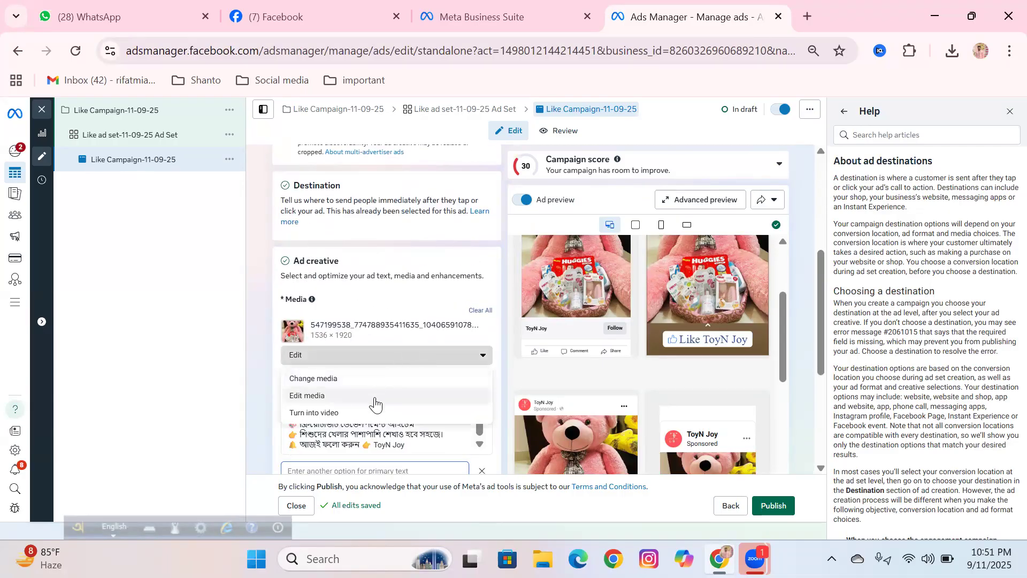
pyautogui.click(255, 354)
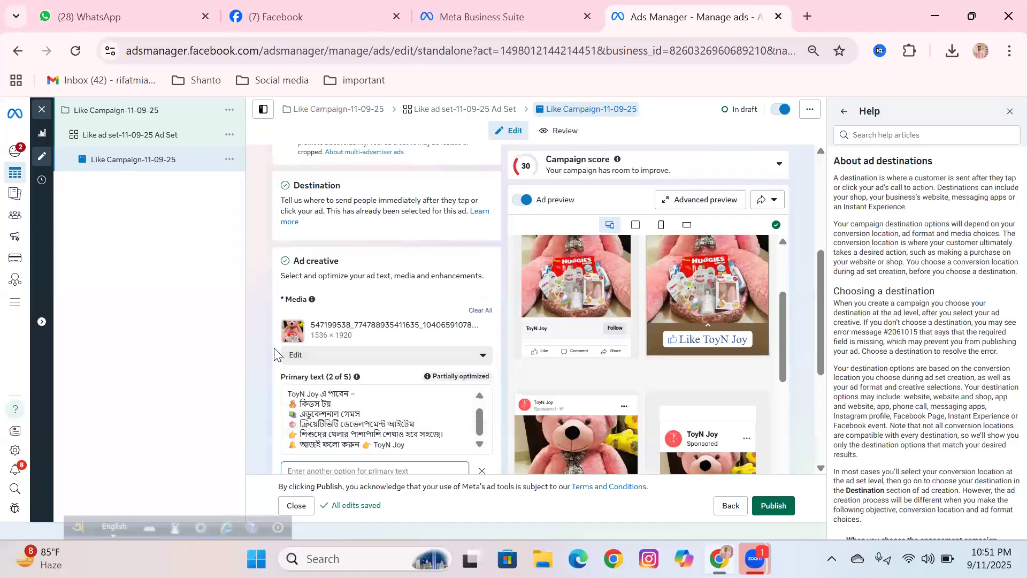
pyautogui.scroll(-3, 274, 347)
pyautogui.scroll(-3, 623, 331)
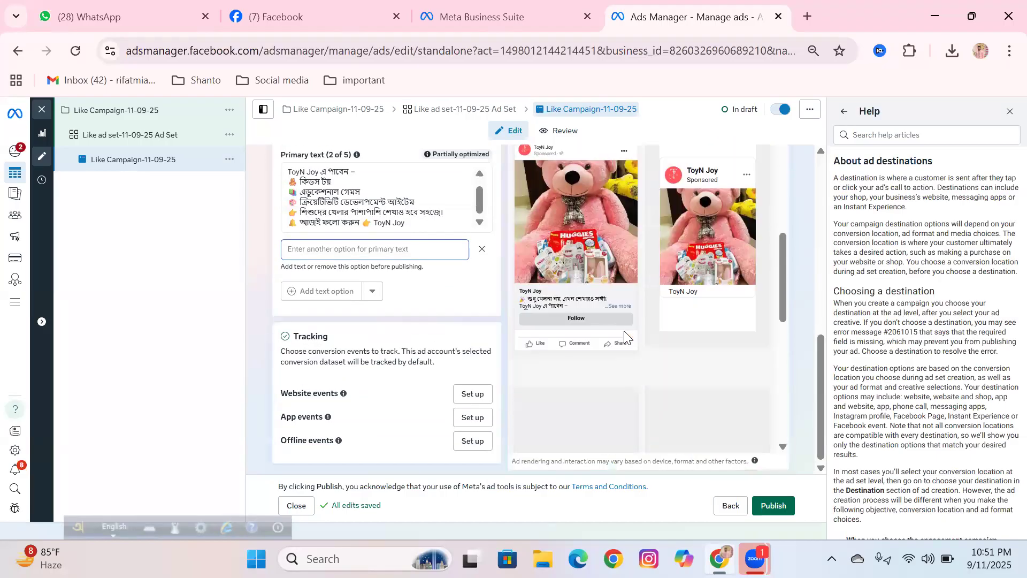
pyautogui.scroll(2, 623, 330)
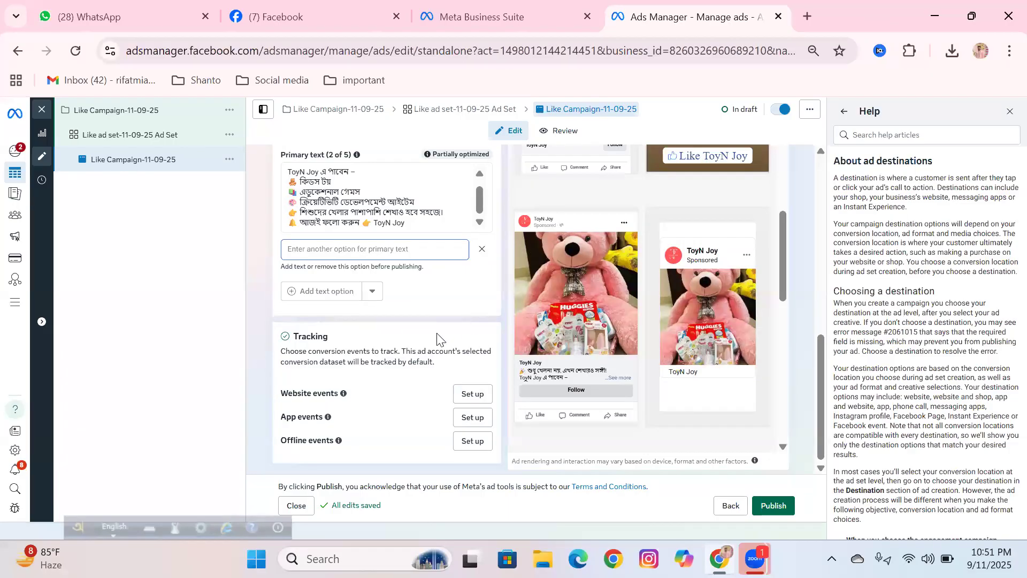
pyautogui.scroll(-5, 655, 281)
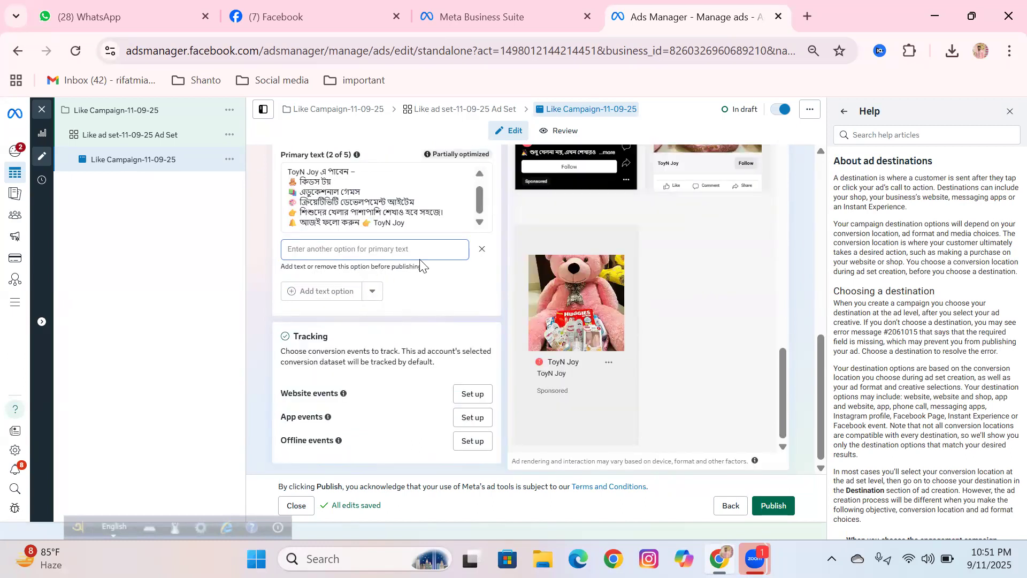
pyautogui.scroll(2, 421, 258)
pyautogui.scroll(6, 300, 350)
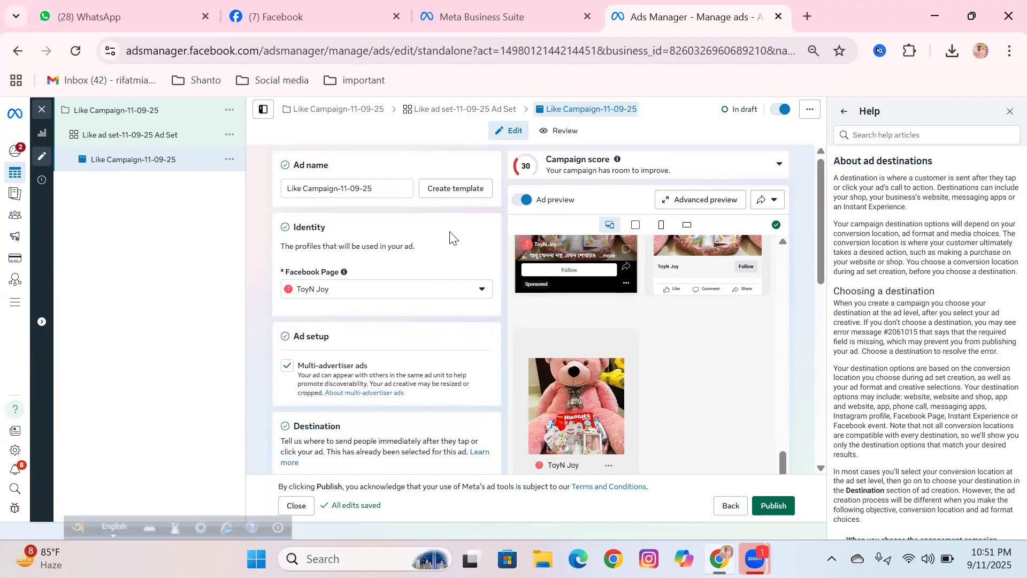
pyautogui.scroll(-10, 478, 238)
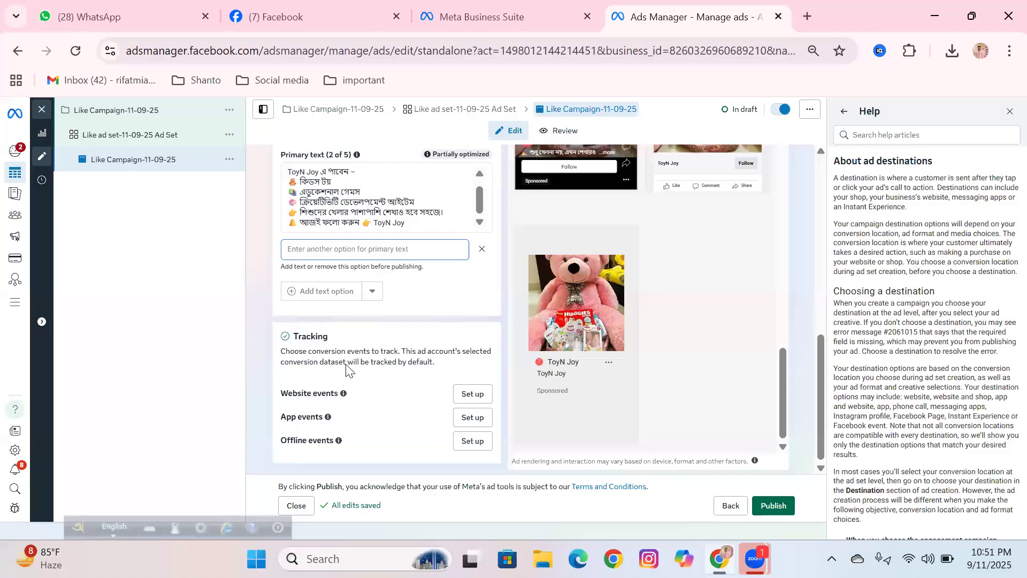
pyautogui.scroll(6, 347, 369)
pyautogui.scroll(-3, 337, 348)
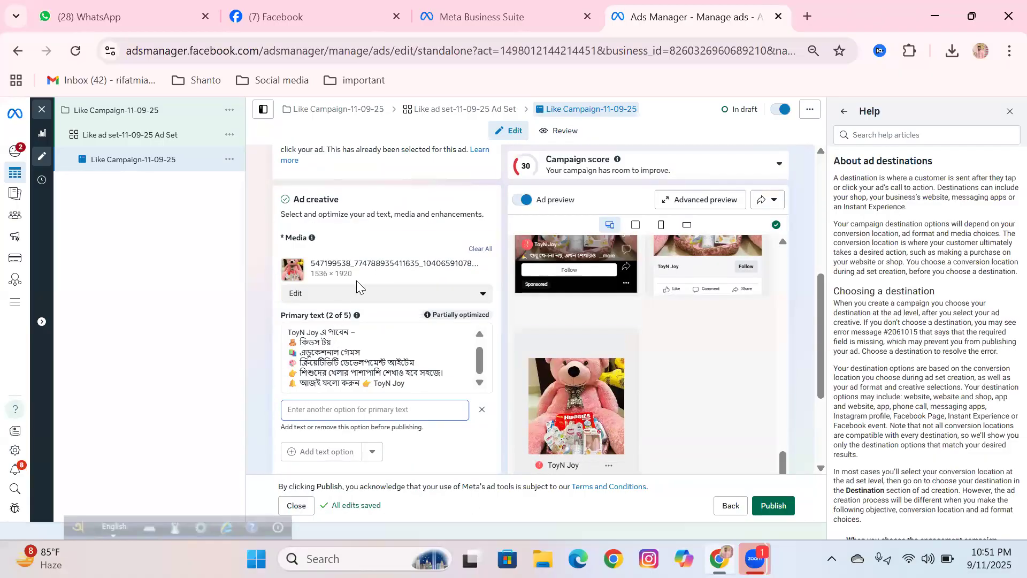
# Inspect the teddy bear photo's crop options in the media editor and close it without saving.
pyautogui.click(464, 295)
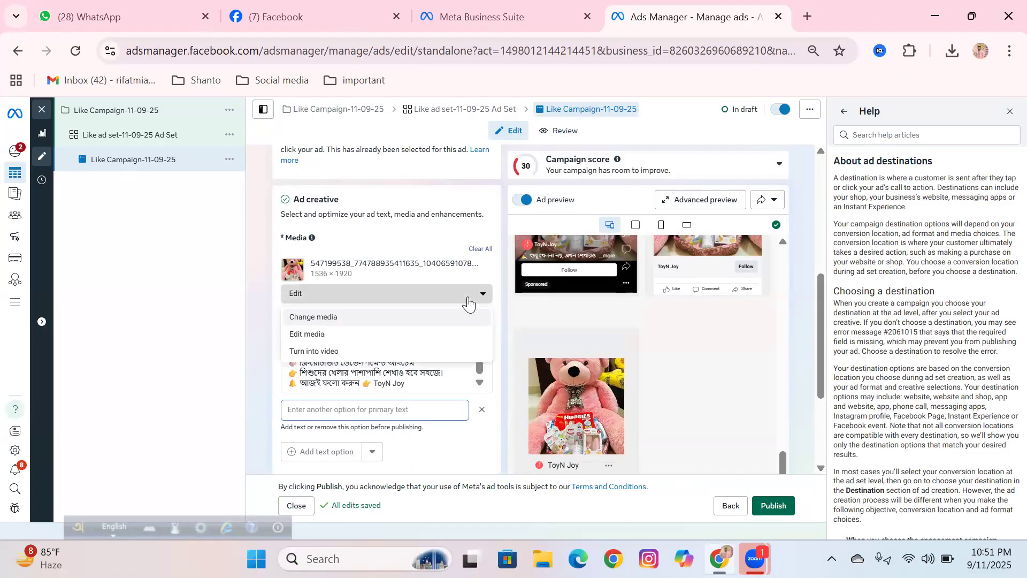
pyautogui.click(362, 337)
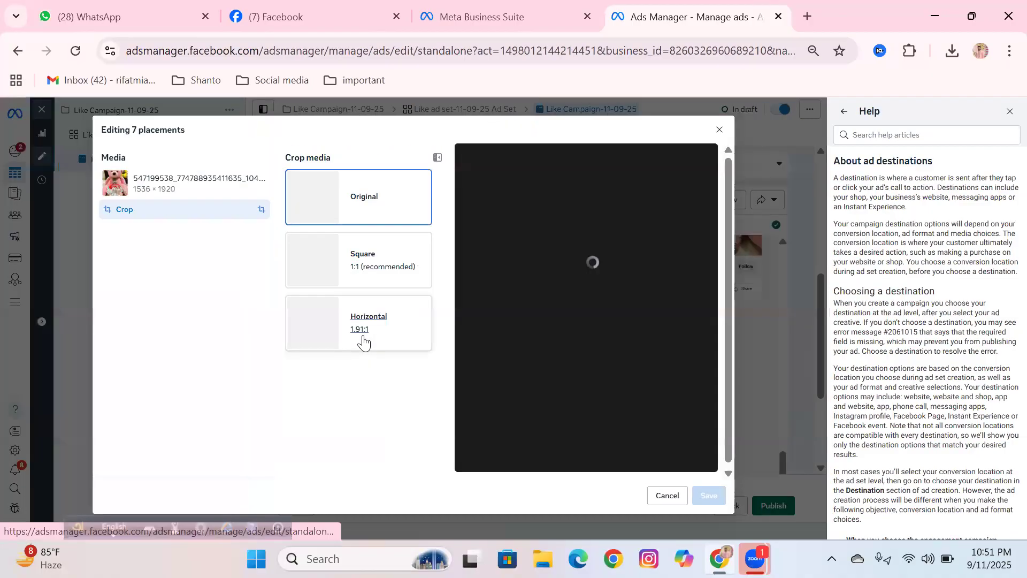
pyautogui.click(718, 130)
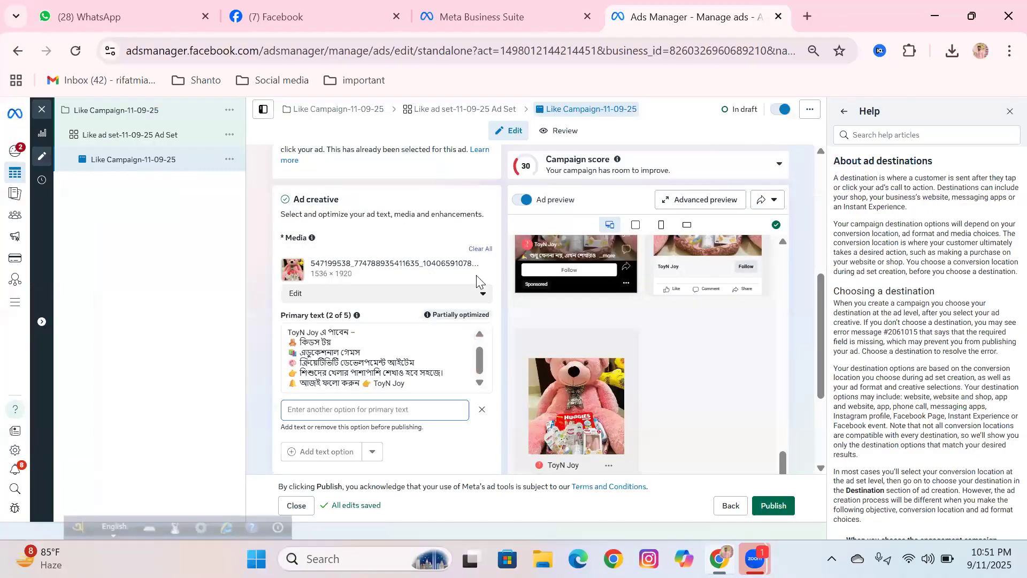
pyautogui.click(446, 293)
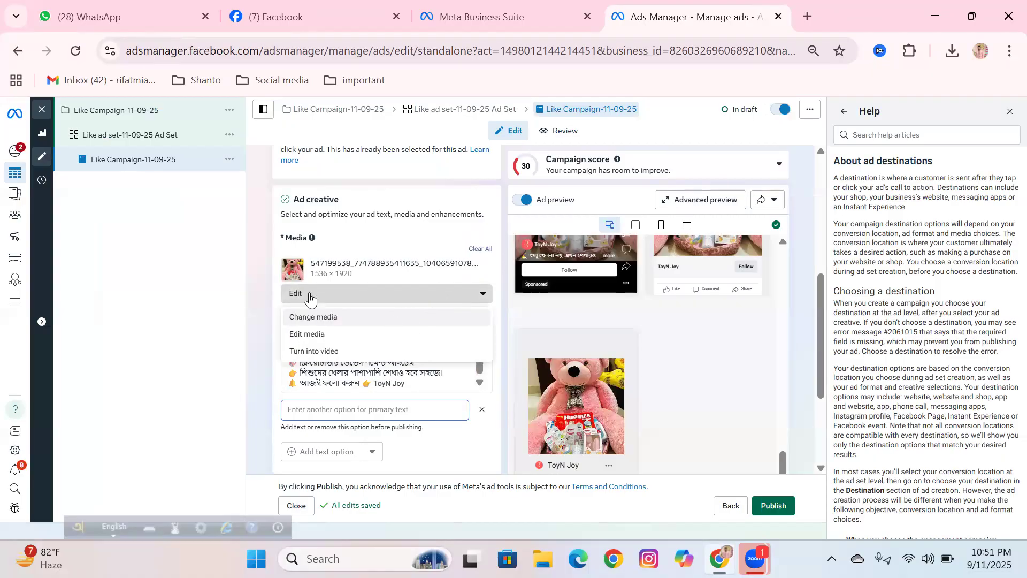
pyautogui.click(252, 264)
# Examine the ad previews for Facebook Feed, Facebook video feeds and the remaining placements.
pyautogui.scroll(3, 394, 284)
pyautogui.scroll(3, 398, 283)
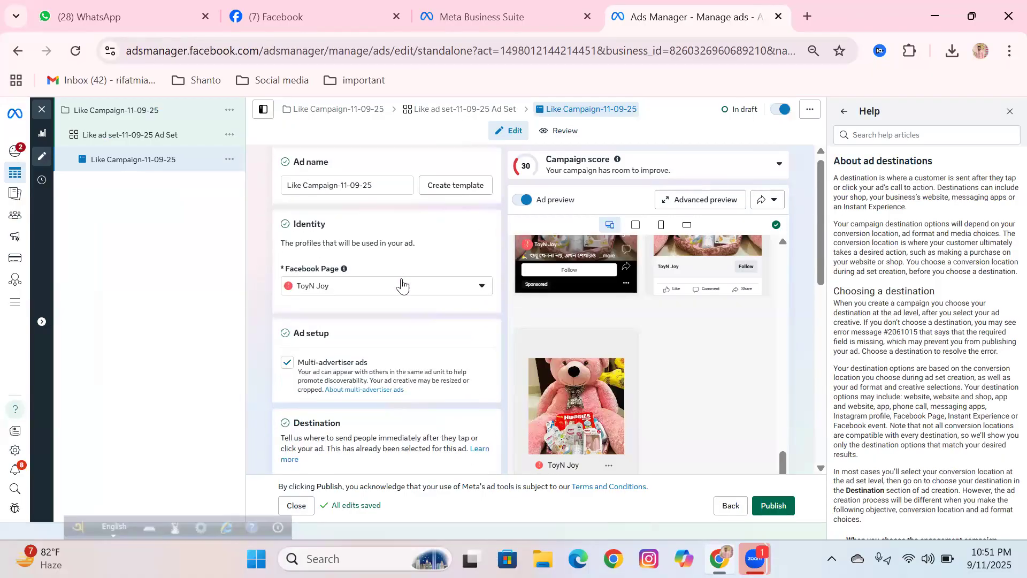
pyautogui.scroll(-6, 402, 281)
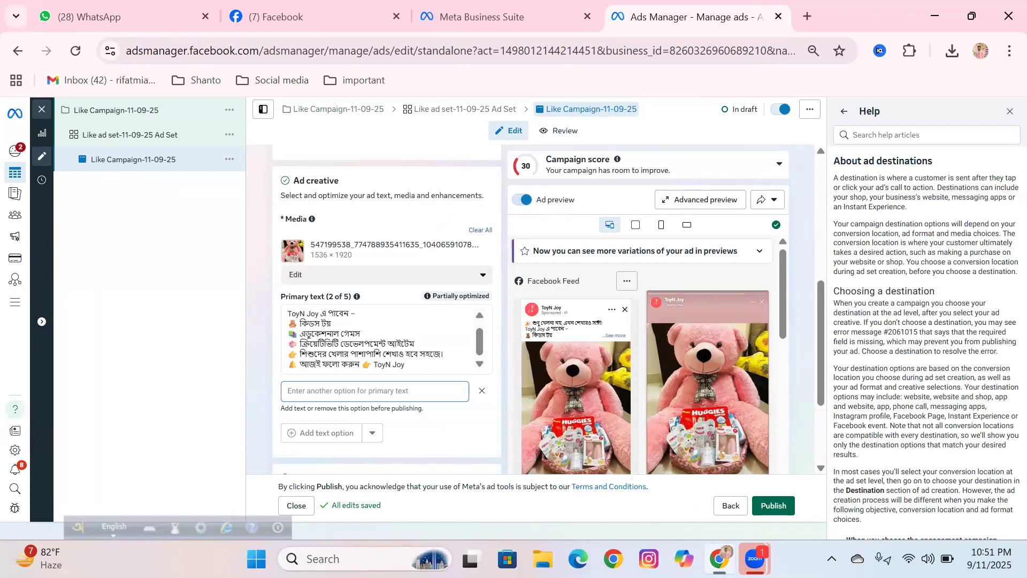
pyautogui.scroll(-2, 557, 280)
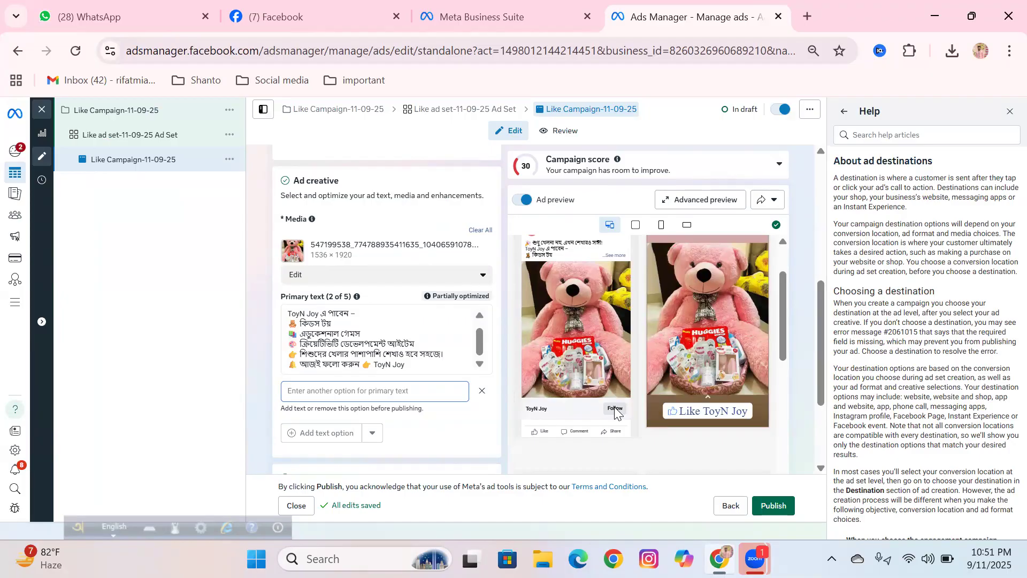
pyautogui.scroll(-5, 598, 386)
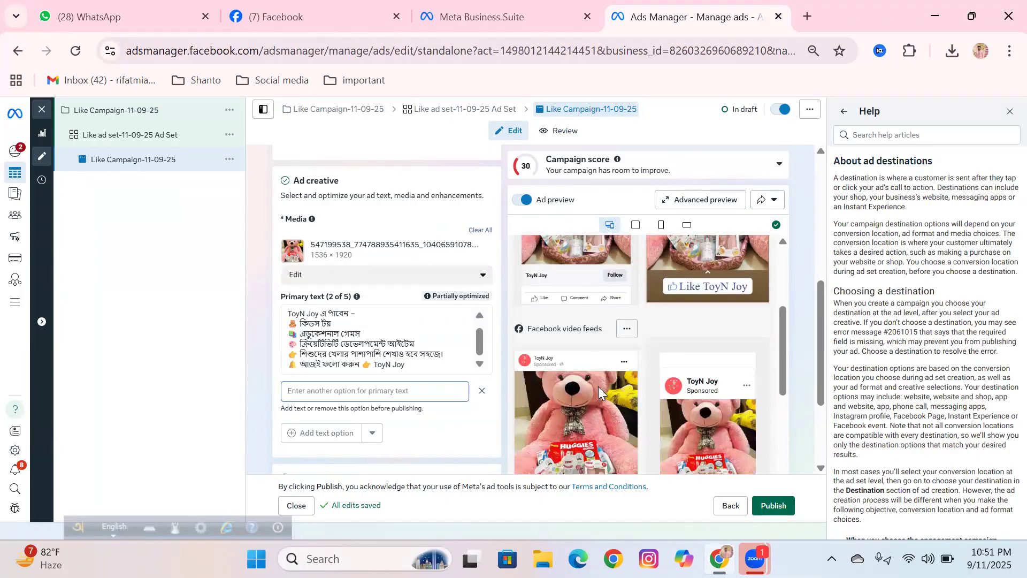
pyautogui.scroll(-2, 348, 384)
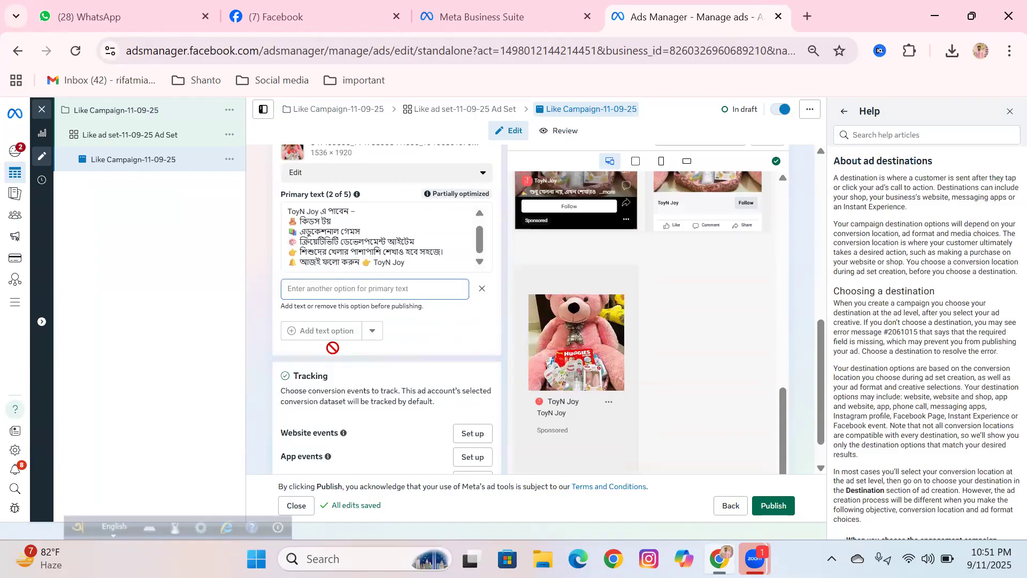
# Review the ad's identity, ad setup, destination, creative media, full primary text and tracking sections once more.
pyautogui.scroll(6, 332, 347)
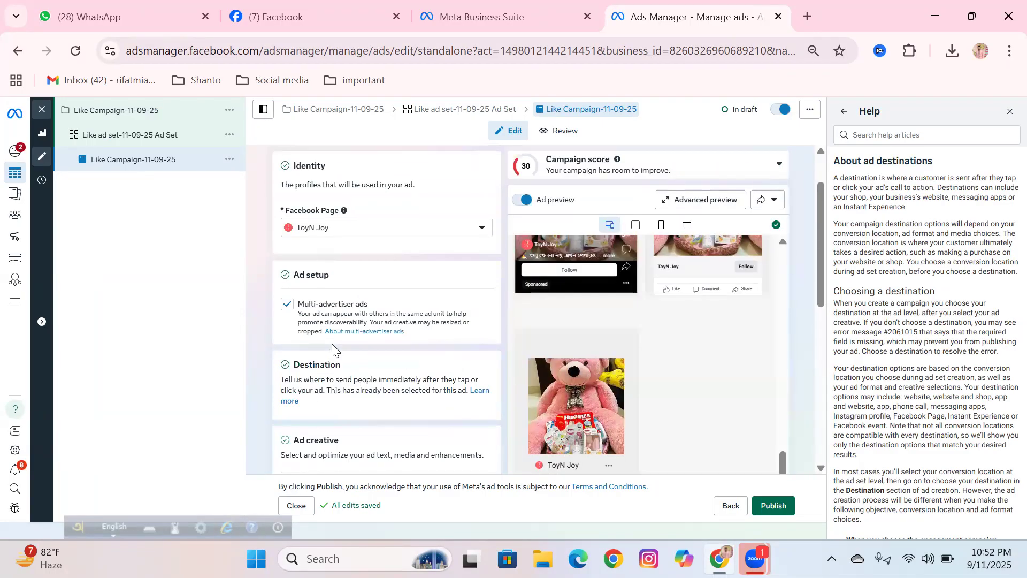
pyautogui.scroll(-1, 313, 328)
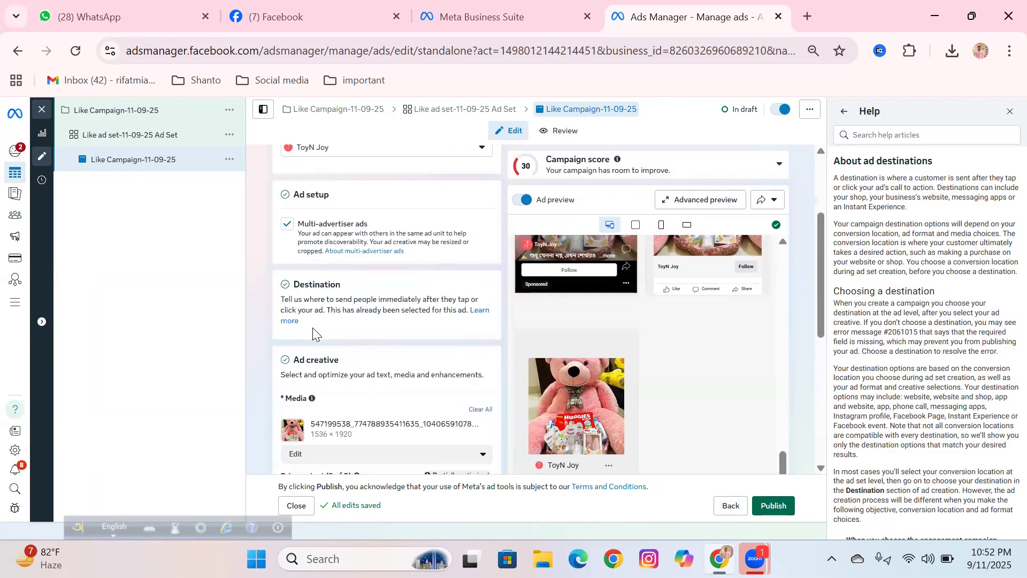
pyautogui.scroll(-2, 313, 332)
pyautogui.scroll(1, 425, 234)
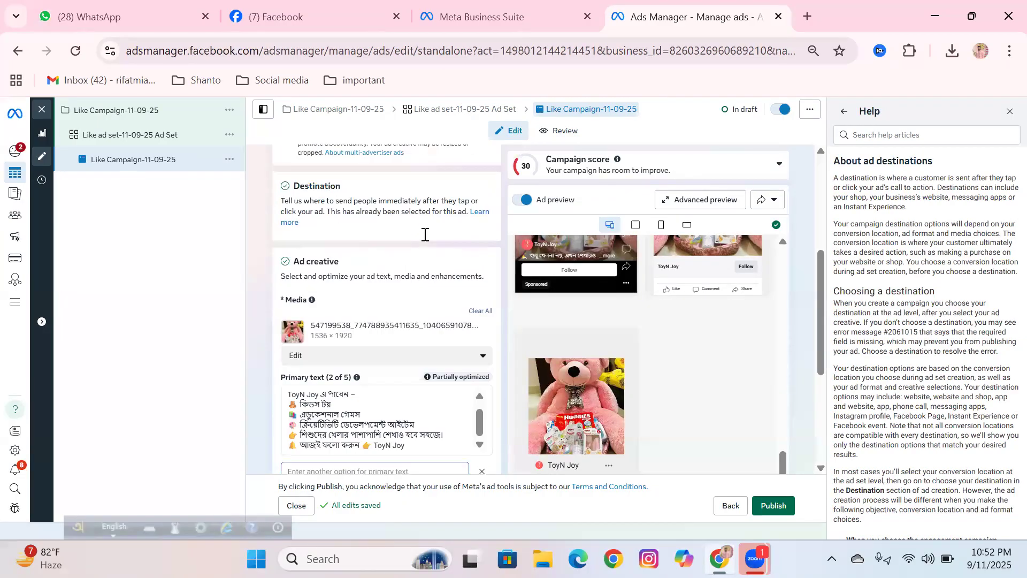
pyautogui.scroll(3, 425, 234)
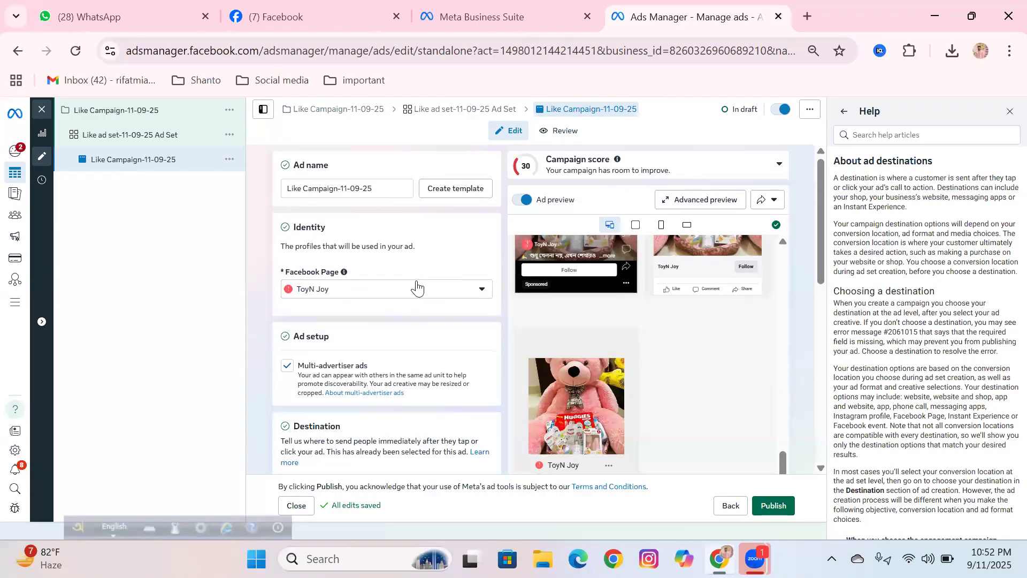
pyautogui.scroll(-1, 416, 287)
pyautogui.scroll(-1, 348, 313)
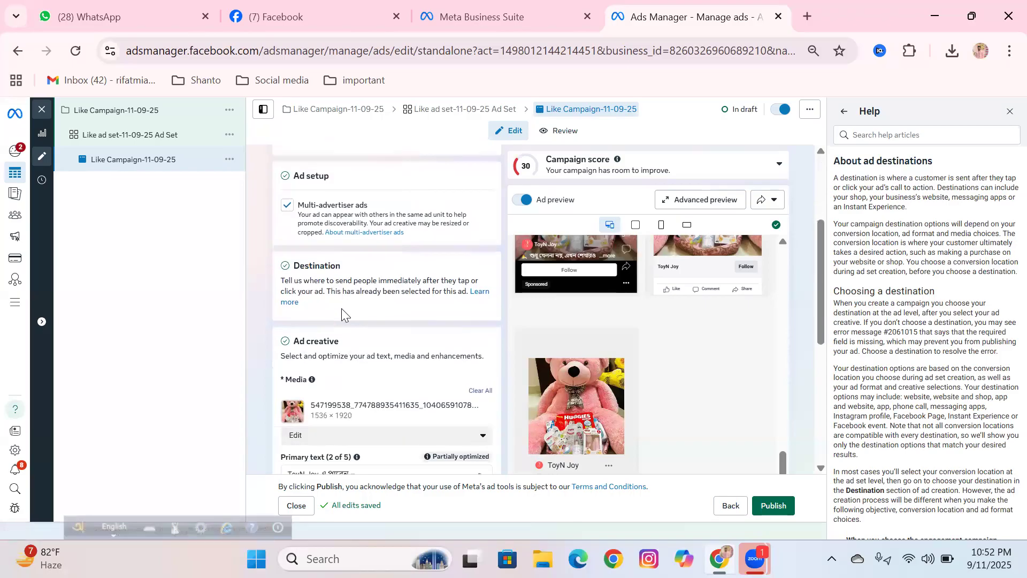
pyautogui.scroll(-2, 342, 315)
pyautogui.scroll(-1, 340, 314)
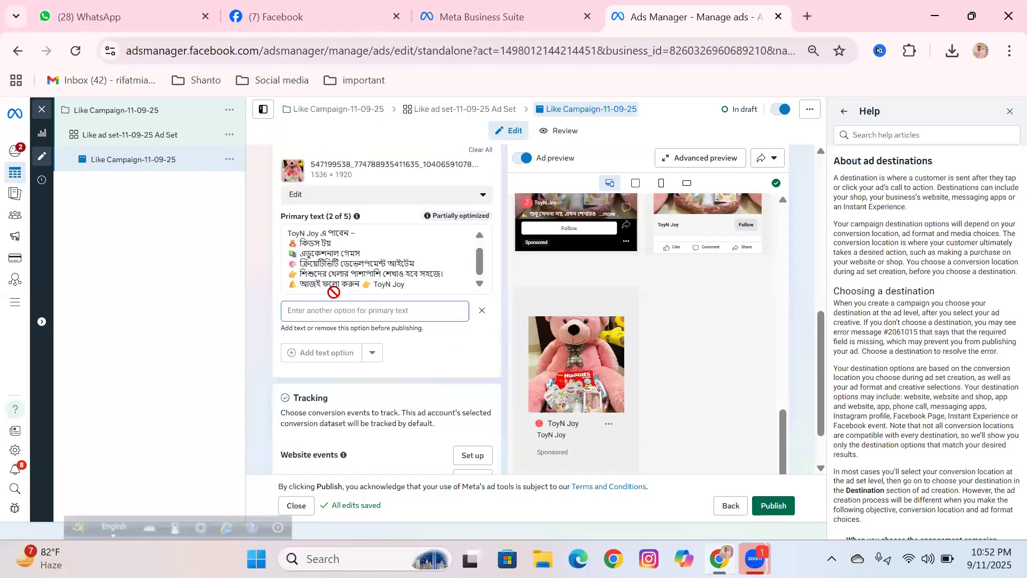
pyautogui.scroll(2, 333, 287)
pyautogui.scroll(-1, 405, 361)
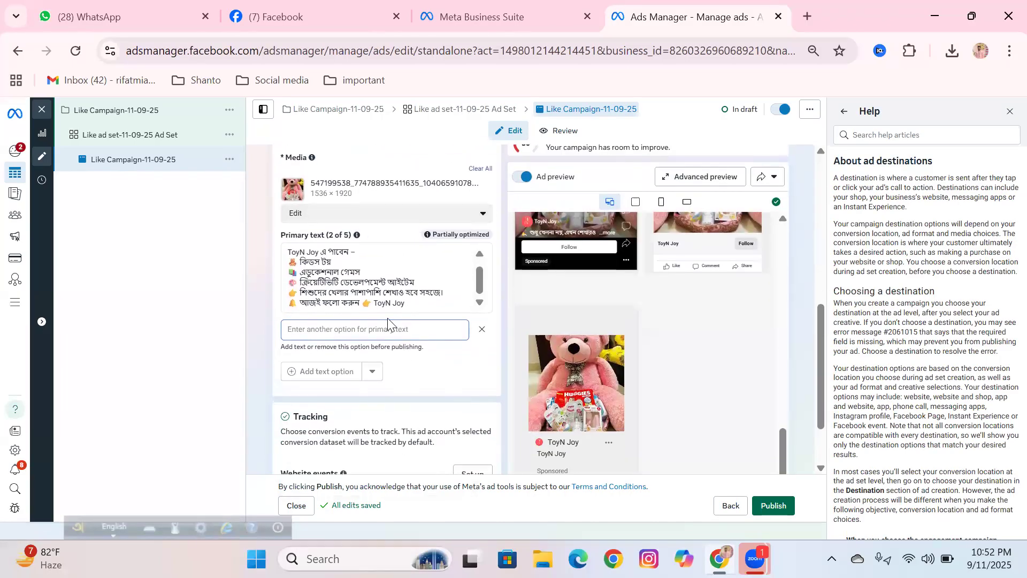
pyautogui.scroll(1, 405, 272)
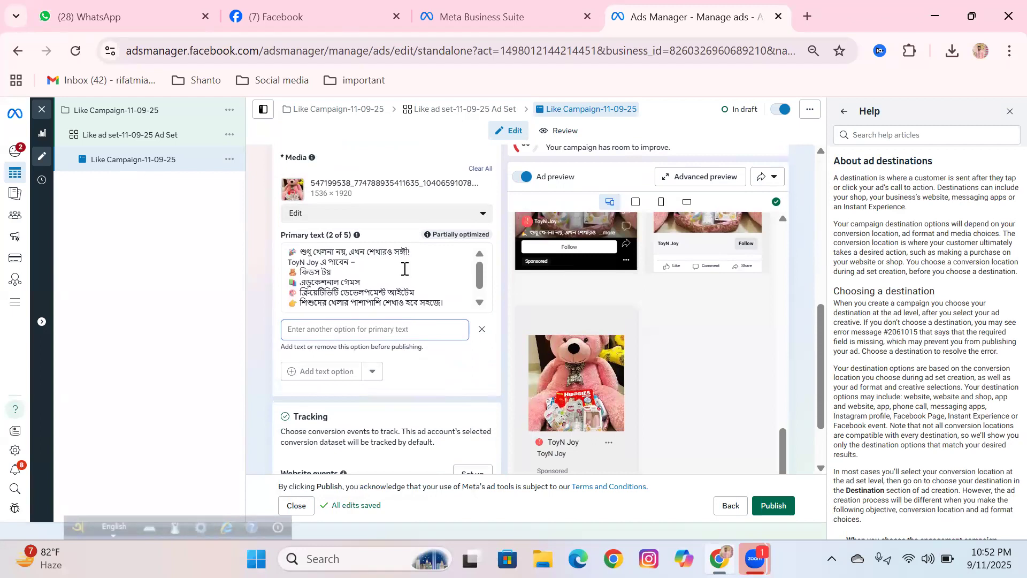
pyautogui.scroll(3, 405, 269)
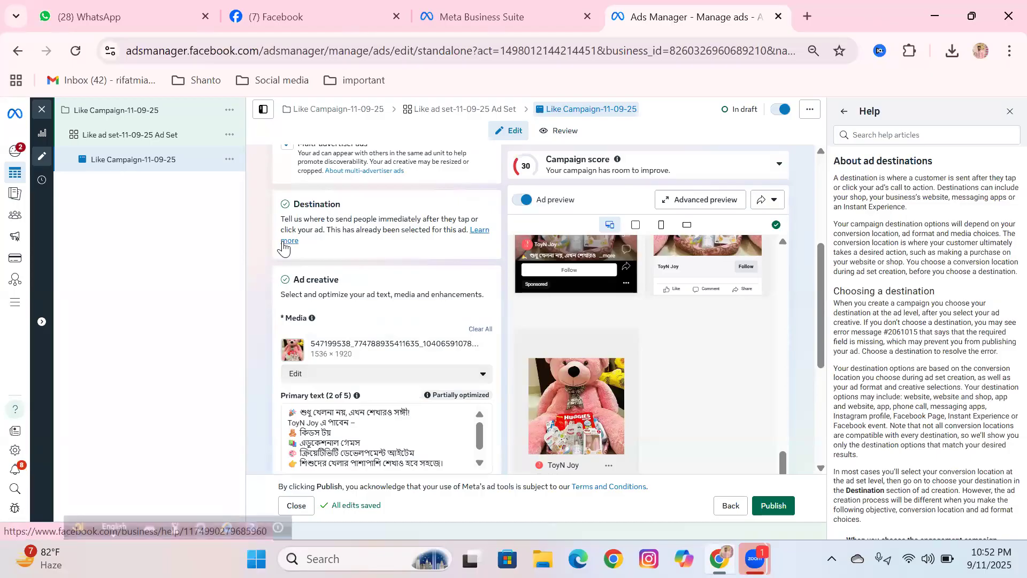
pyautogui.scroll(4, 402, 289)
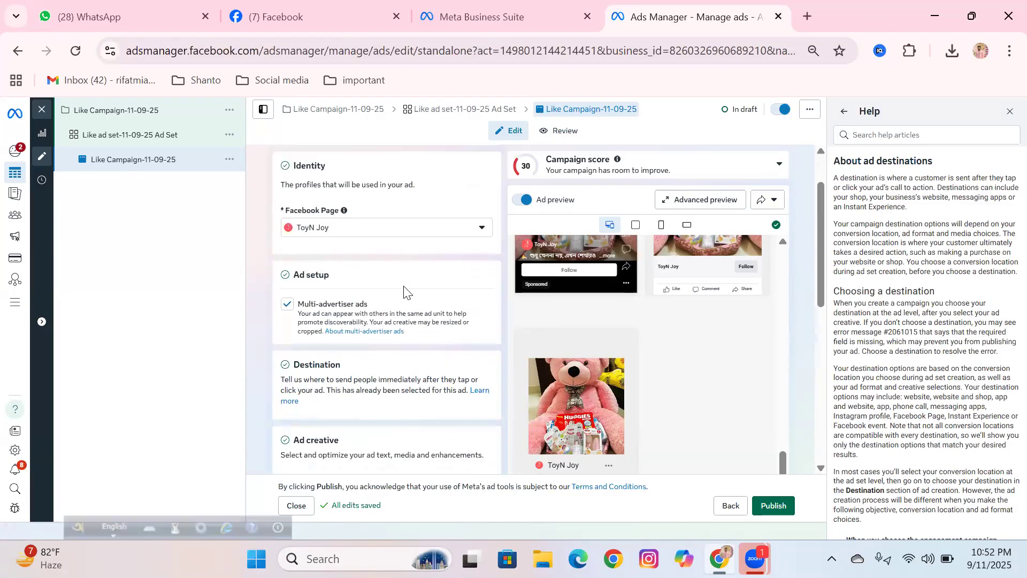
pyautogui.scroll(-3, 399, 310)
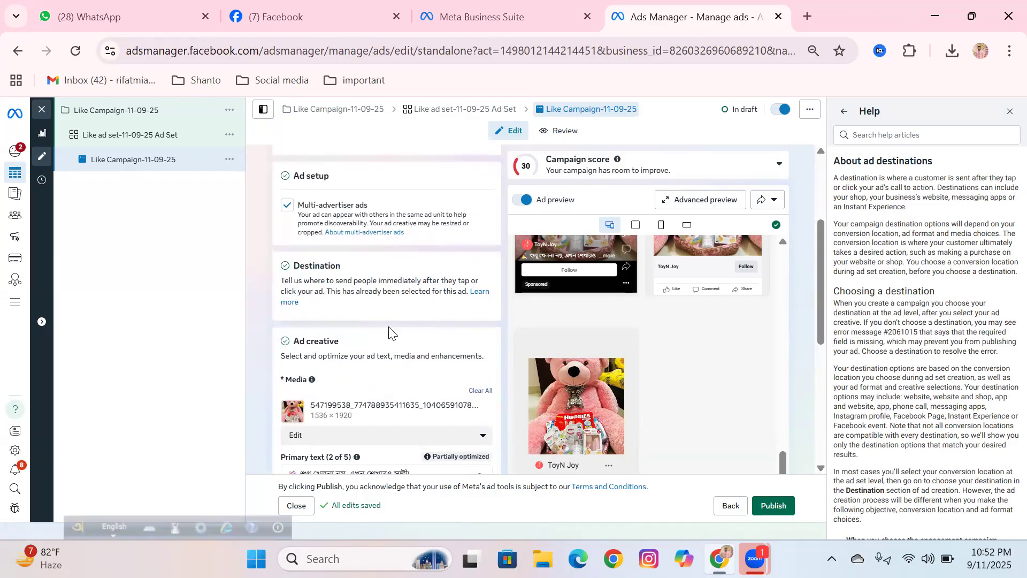
pyautogui.scroll(-3, 402, 412)
pyautogui.scroll(-4, 414, 316)
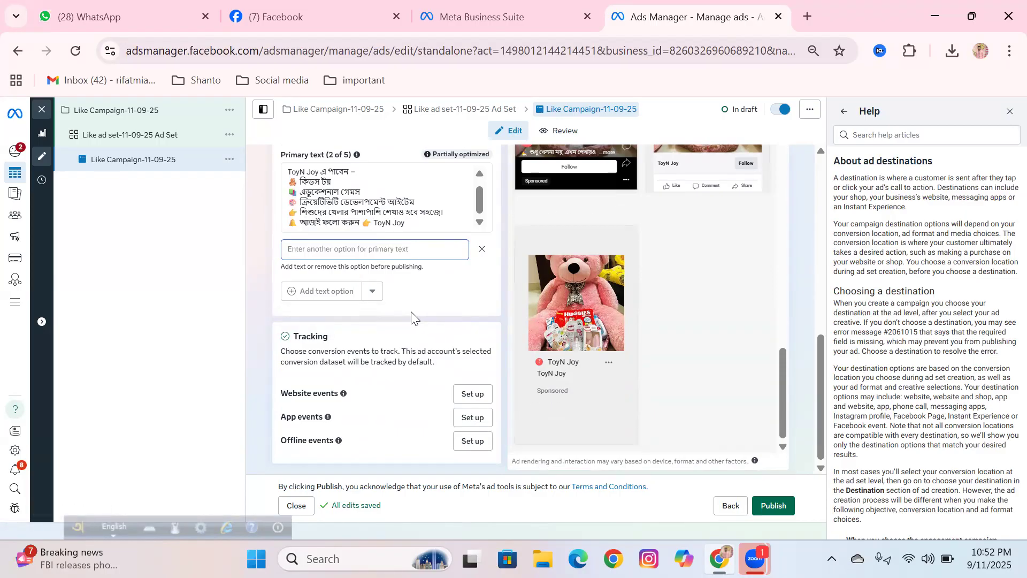
pyautogui.scroll(5, 310, 413)
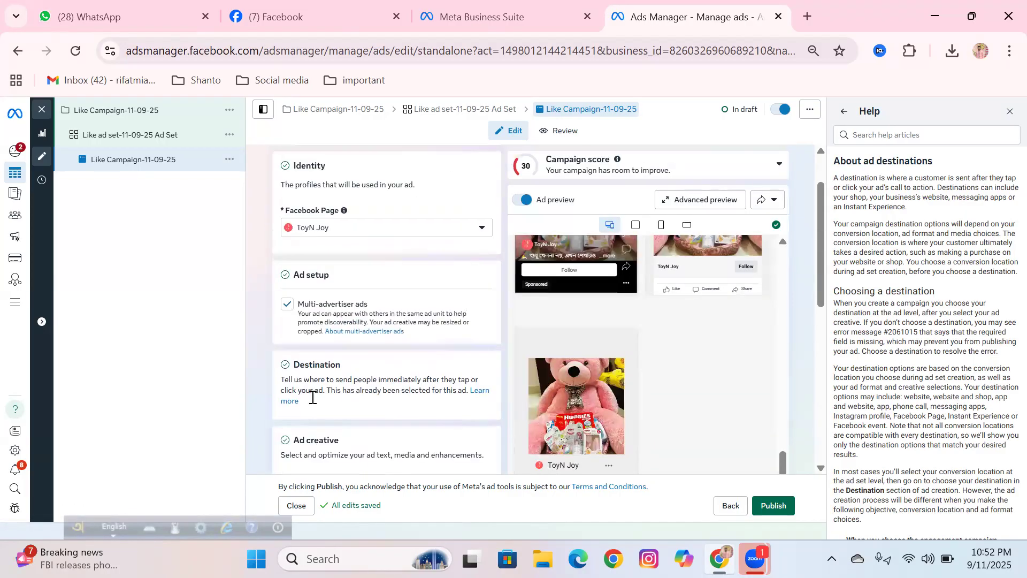
pyautogui.scroll(1, 313, 397)
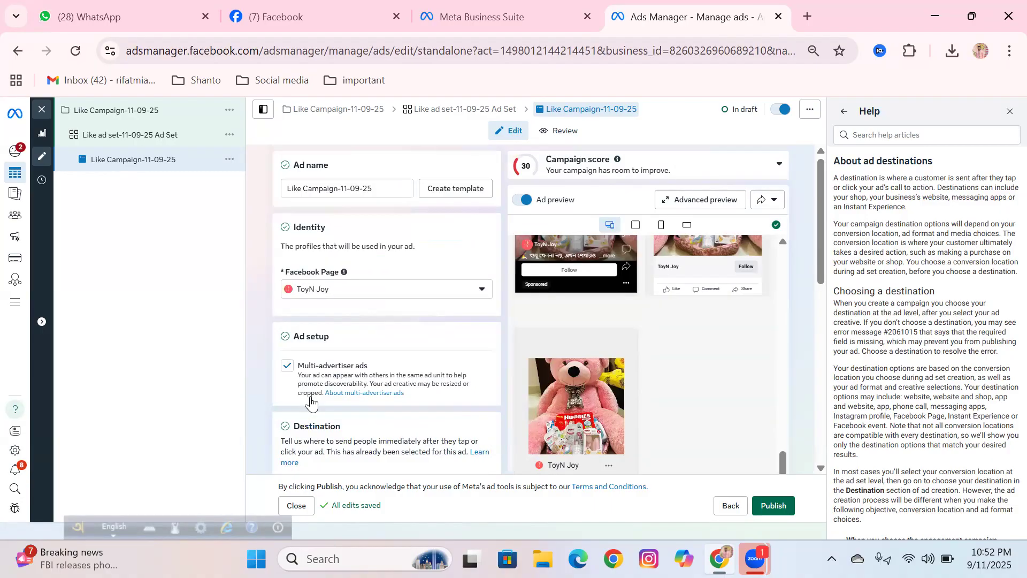
# Remove the blank second primary text option from the ad creative.
pyautogui.scroll(-3, 367, 307)
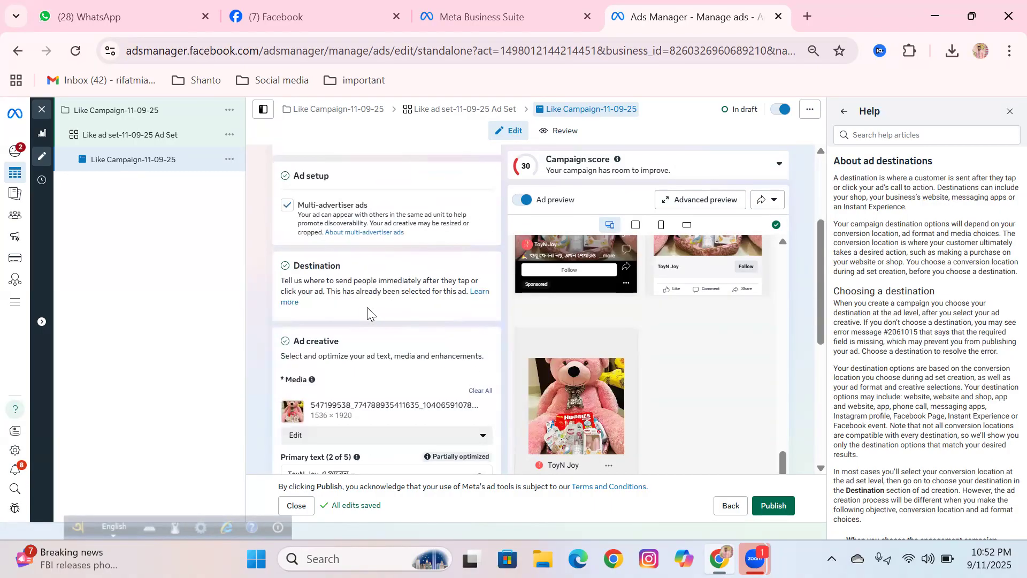
pyautogui.scroll(-3, 367, 307)
pyautogui.scroll(-3, 369, 313)
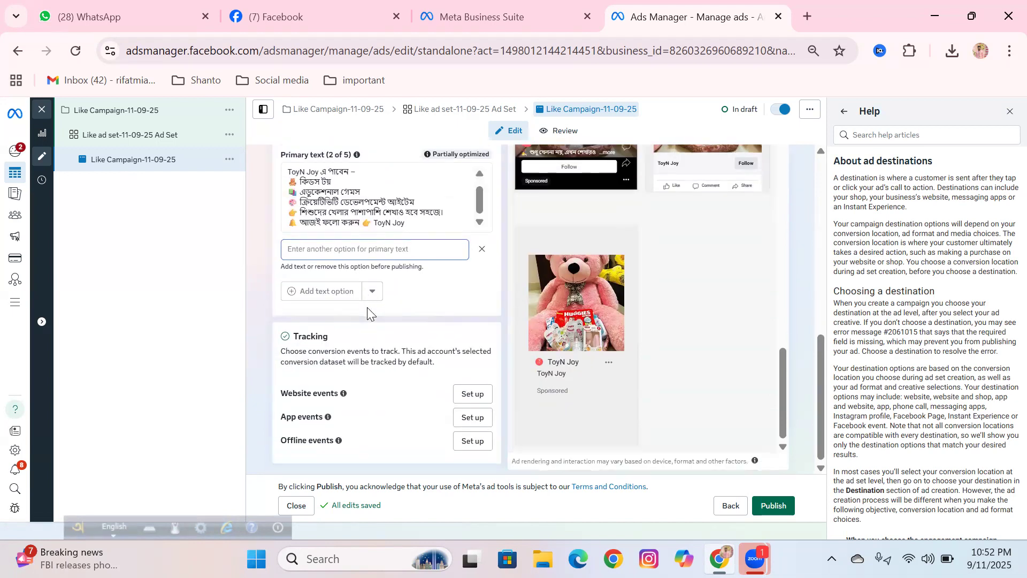
pyautogui.click(484, 251)
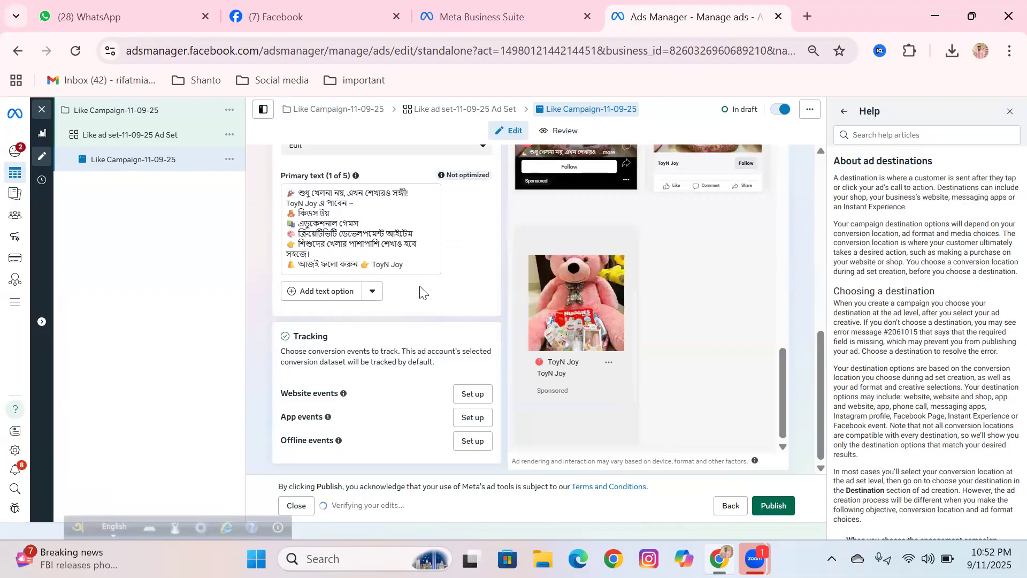
pyautogui.scroll(2, 420, 293)
pyautogui.scroll(5, 418, 291)
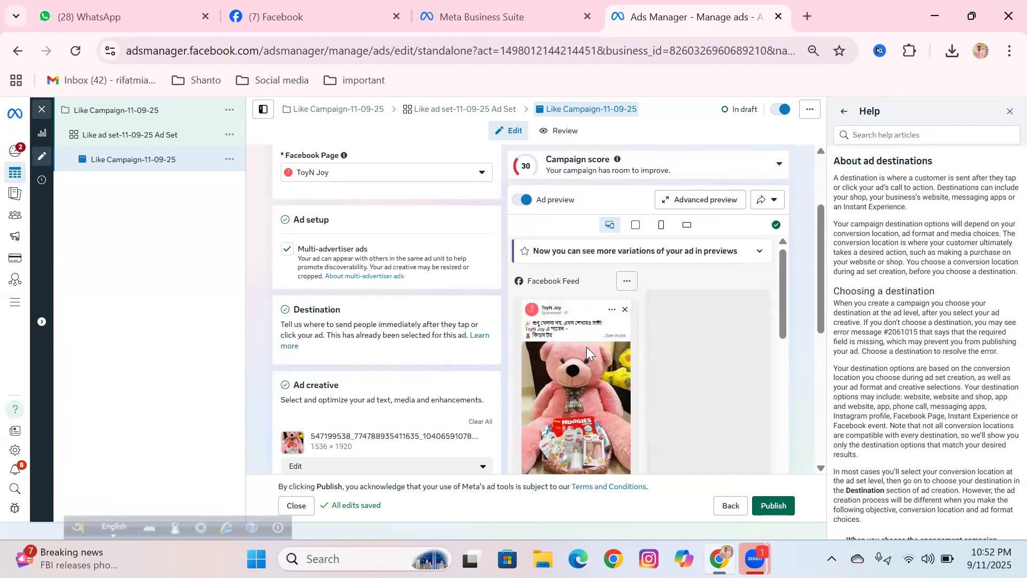
# Examine the ad previews down to Facebook search results and recheck the ad's identity, primary text and tracking sections.
pyautogui.scroll(-3, 586, 346)
pyautogui.scroll(-3, 586, 355)
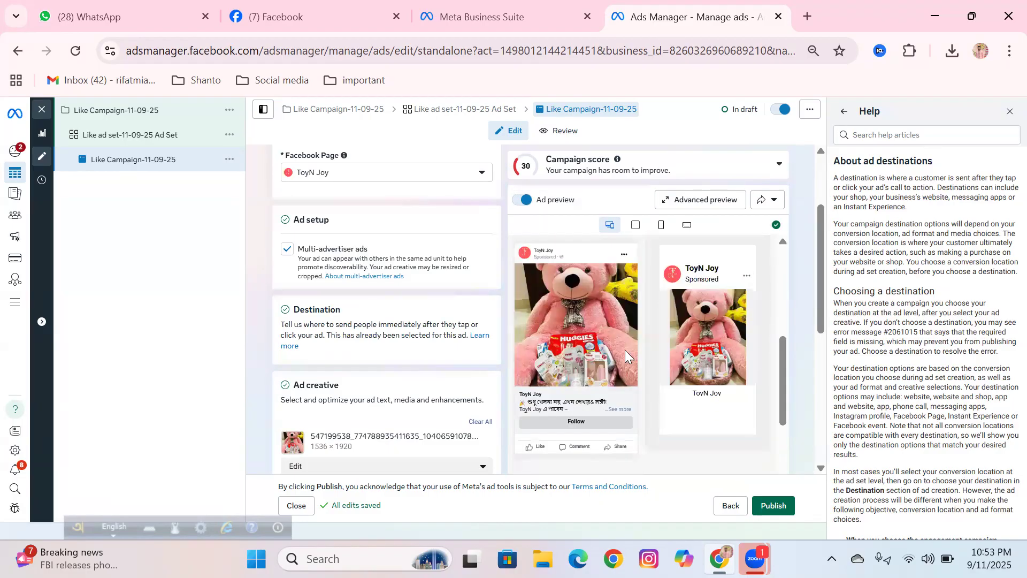
pyautogui.scroll(-3, 624, 349)
pyautogui.scroll(-5, 624, 354)
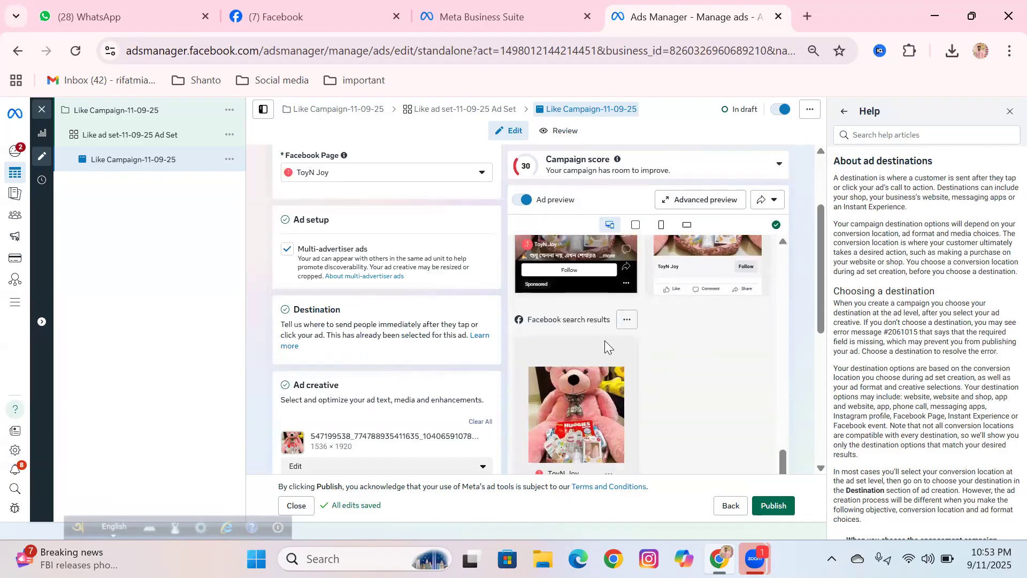
pyautogui.scroll(-5, 602, 342)
pyautogui.scroll(-2, 616, 342)
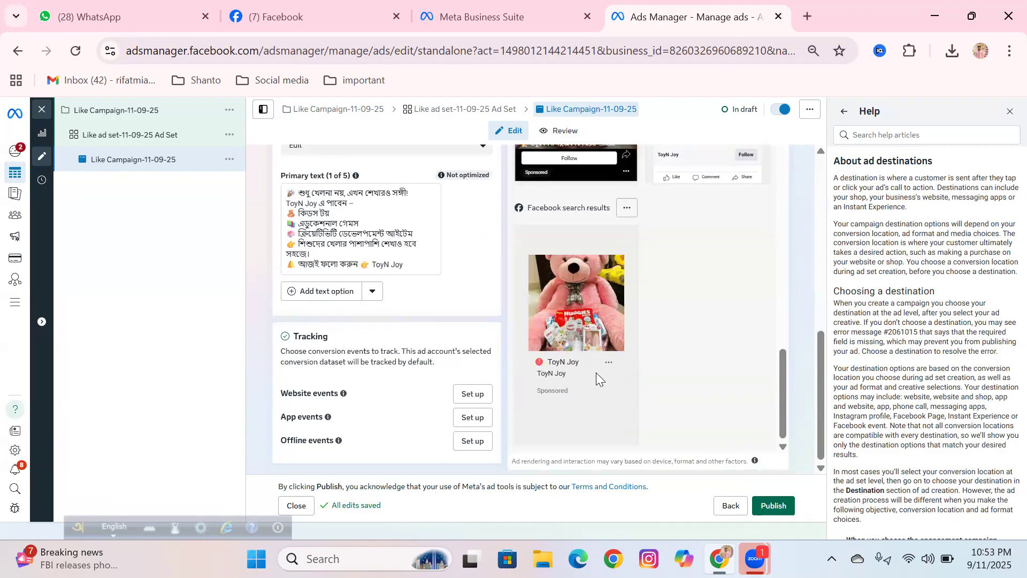
pyautogui.scroll(2, 594, 373)
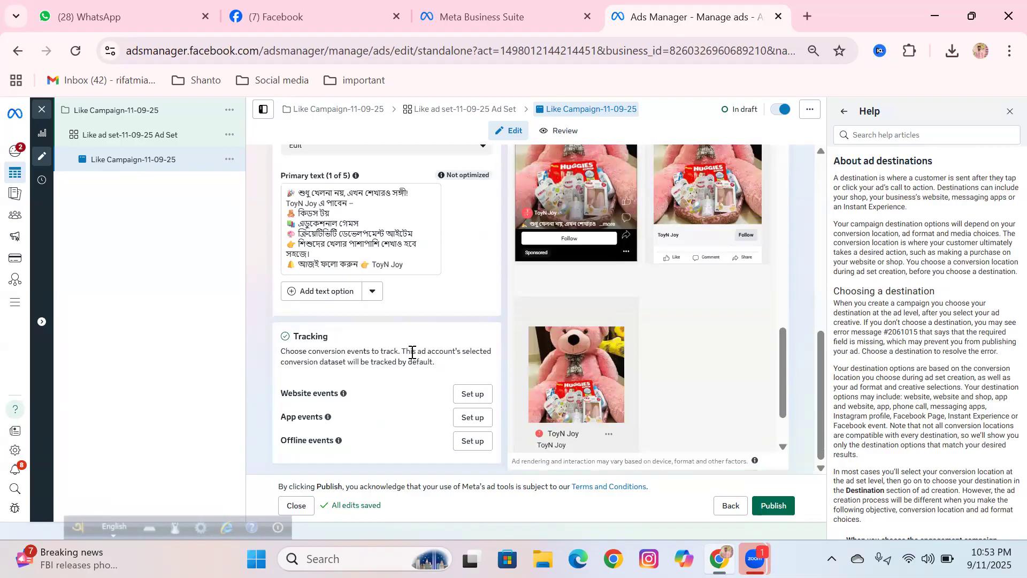
pyautogui.scroll(2, 405, 348)
pyautogui.scroll(5, 405, 345)
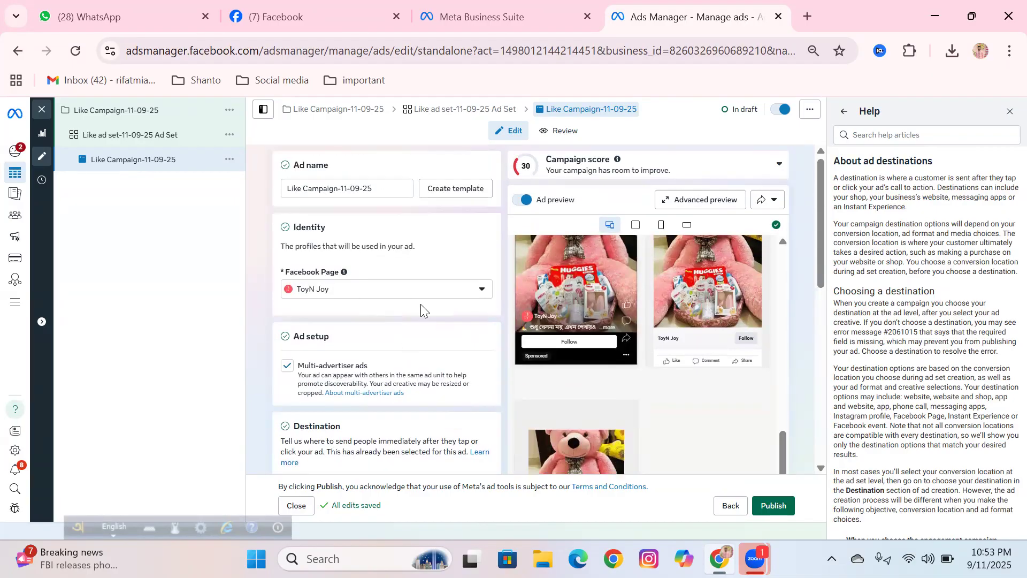
pyautogui.scroll(-8, 433, 316)
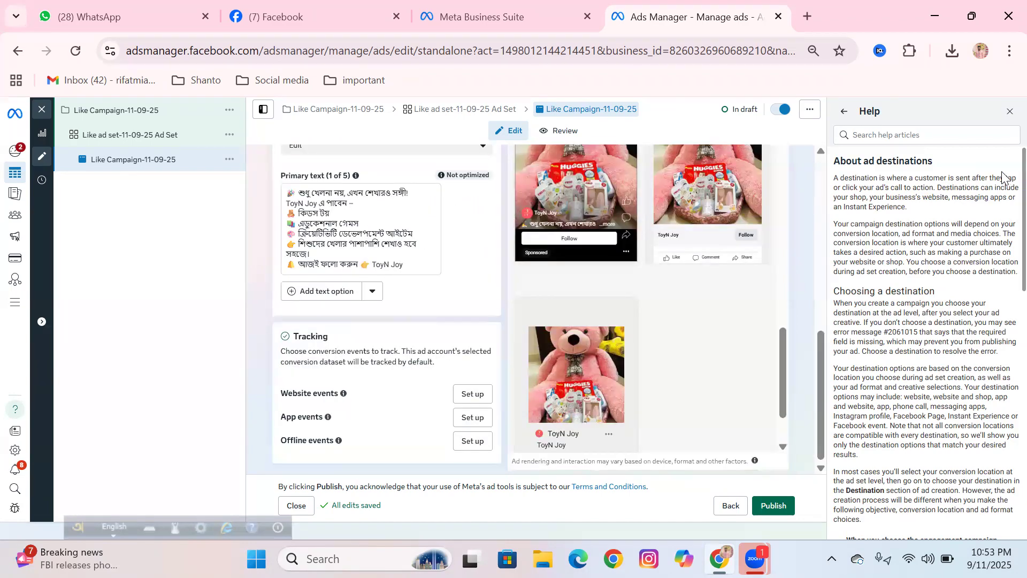
# Close the help article on ad destinations and go back over the ad's creative, destination and setup sections.
pyautogui.click(1009, 112)
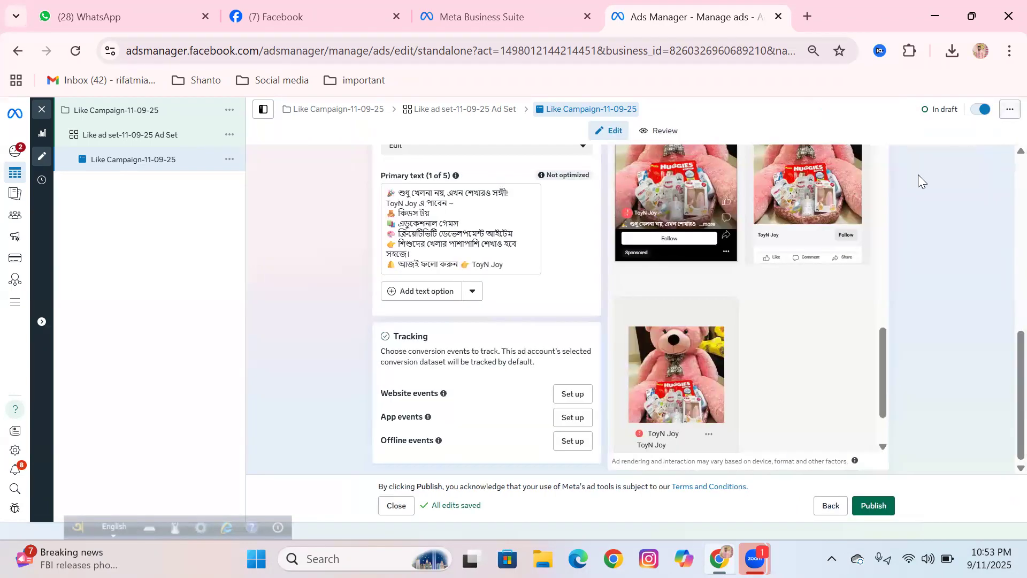
pyautogui.scroll(-2, 746, 292)
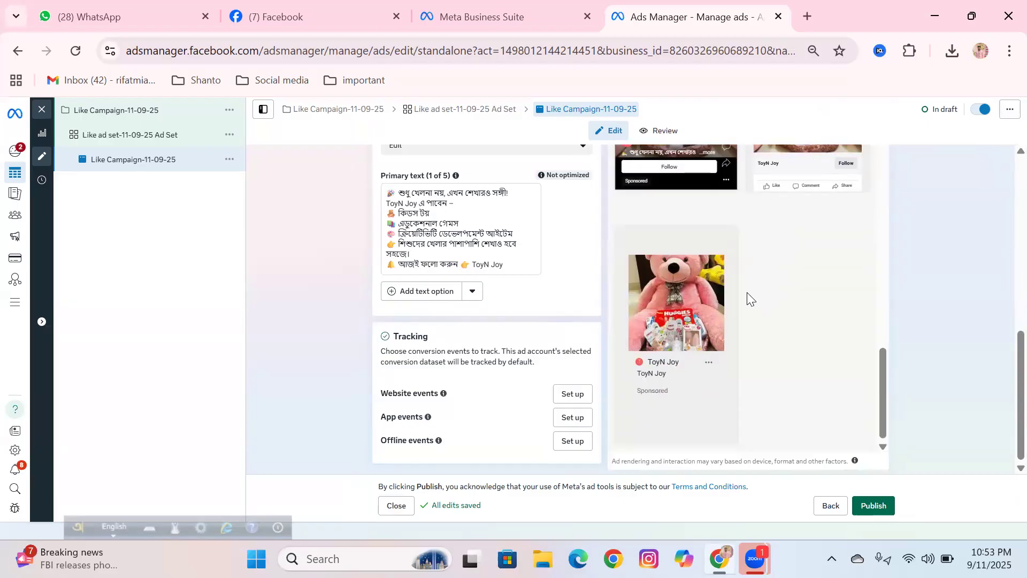
pyautogui.scroll(2, 696, 302)
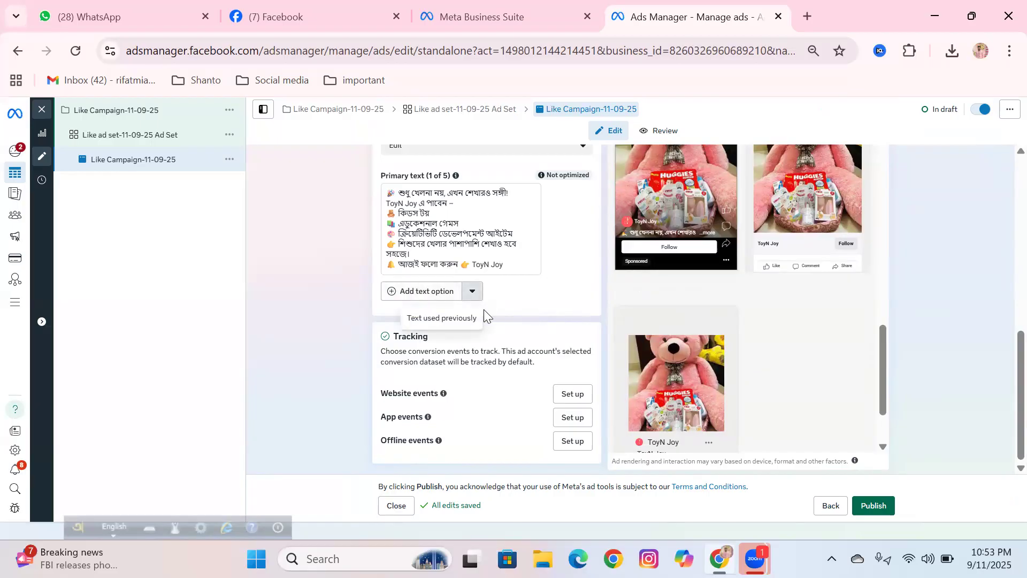
pyautogui.scroll(3, 391, 315)
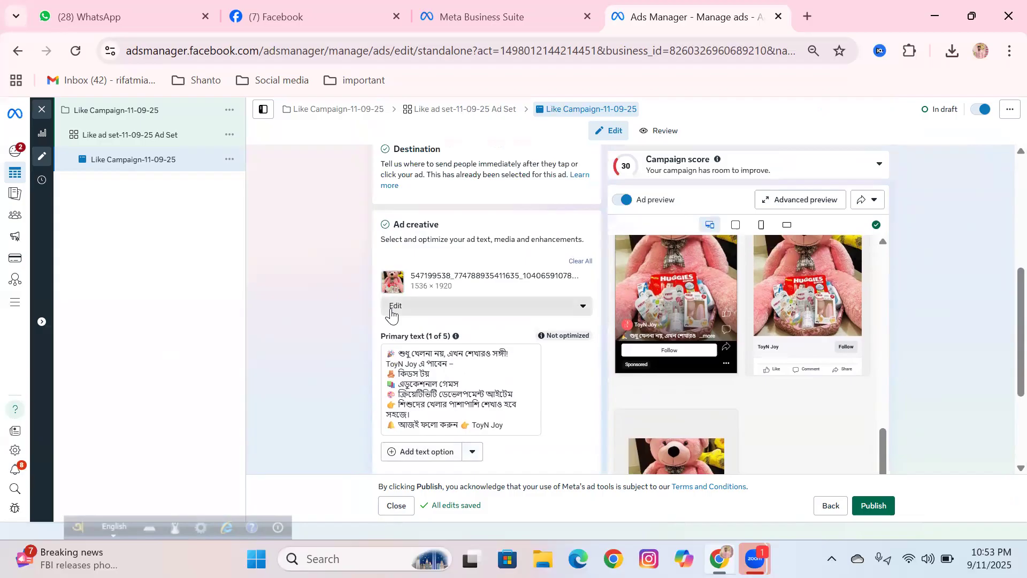
pyautogui.scroll(5, 391, 316)
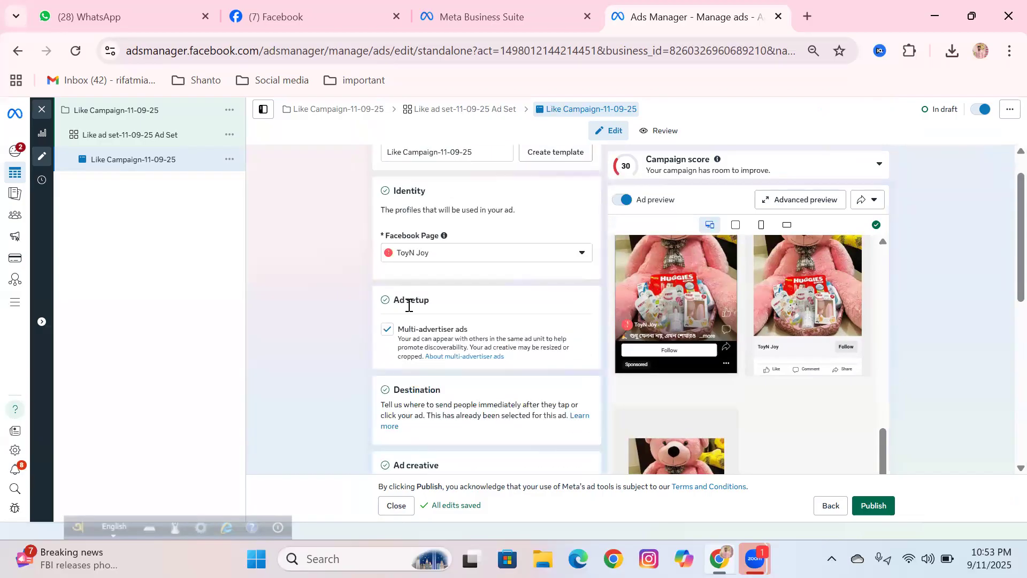
# Turn off Multi-advertiser ads, check the ad previews, and turn the option back on.
pyautogui.click(390, 330)
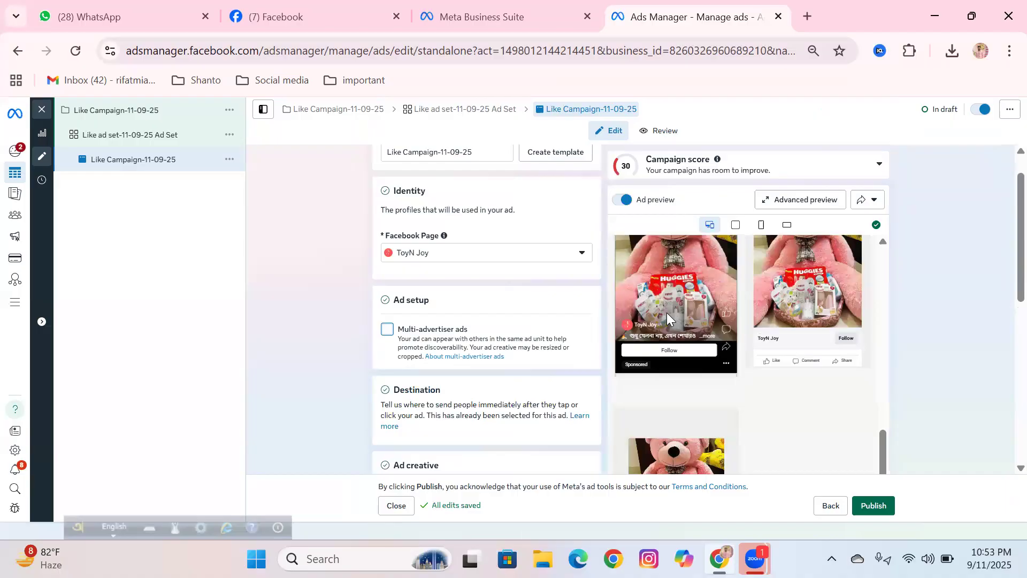
pyautogui.scroll(-5, 752, 345)
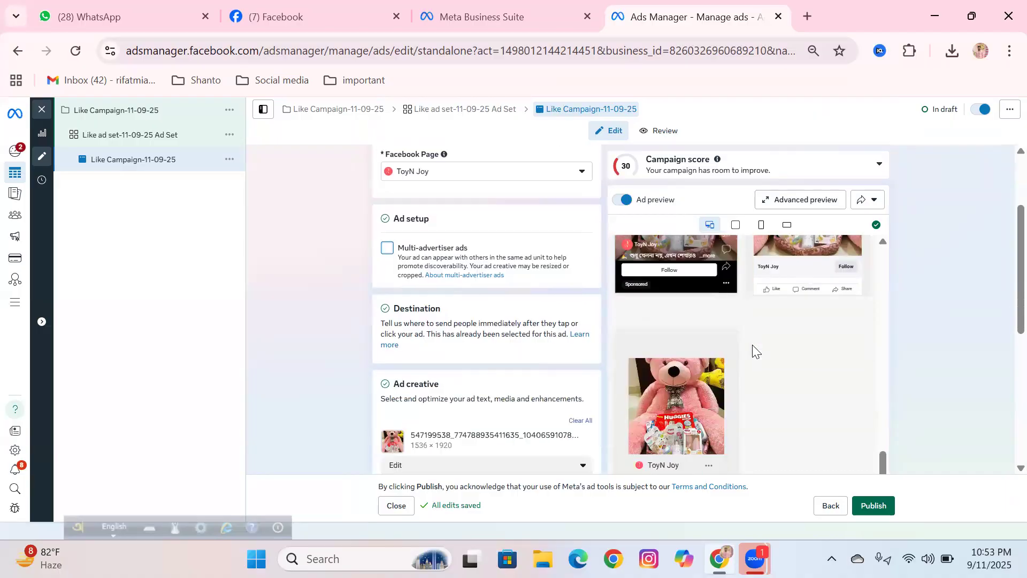
pyautogui.scroll(-3, 524, 328)
pyautogui.scroll(6, 524, 326)
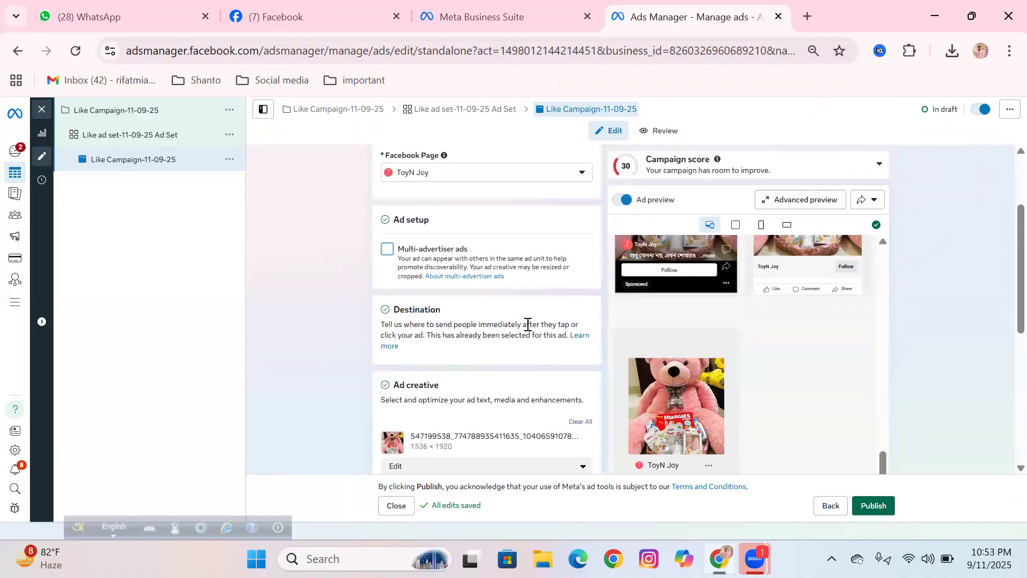
pyautogui.click(387, 249)
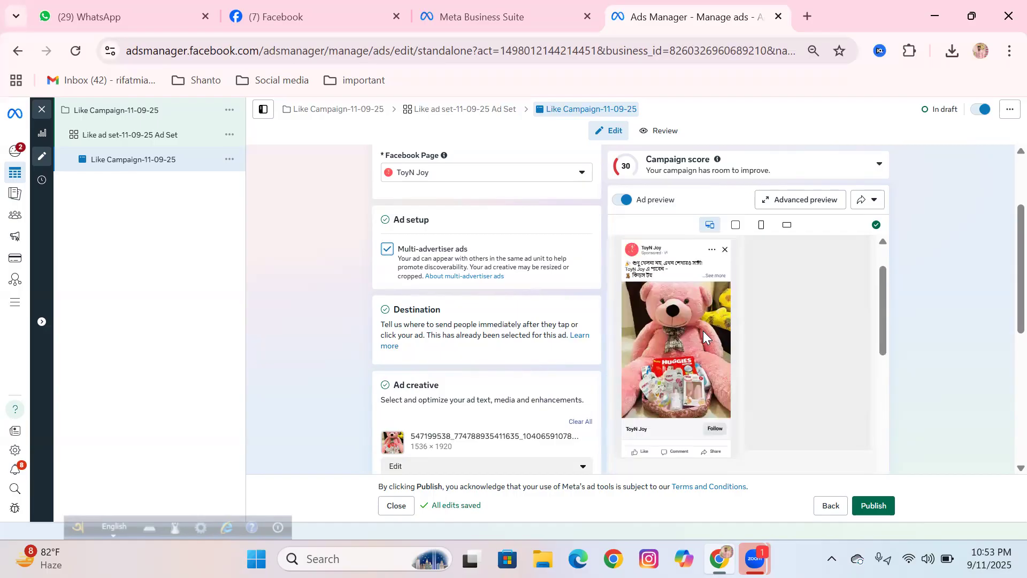
# Check the ad previews across the Facebook placements and the ad's fields a final time.
pyautogui.scroll(-6, 702, 331)
pyautogui.scroll(-1, 521, 310)
pyautogui.scroll(-5, 522, 315)
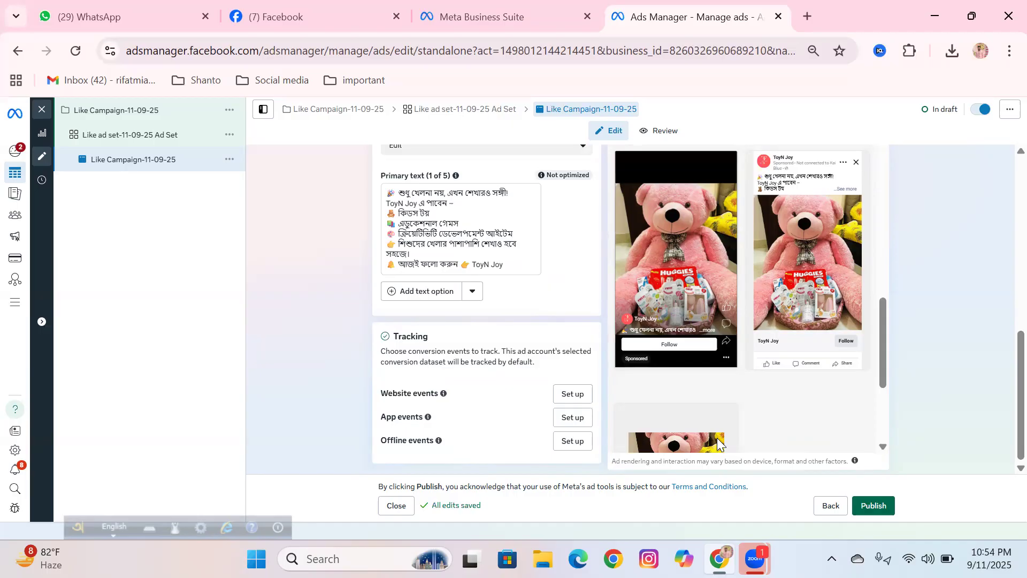
pyautogui.scroll(-4, 731, 348)
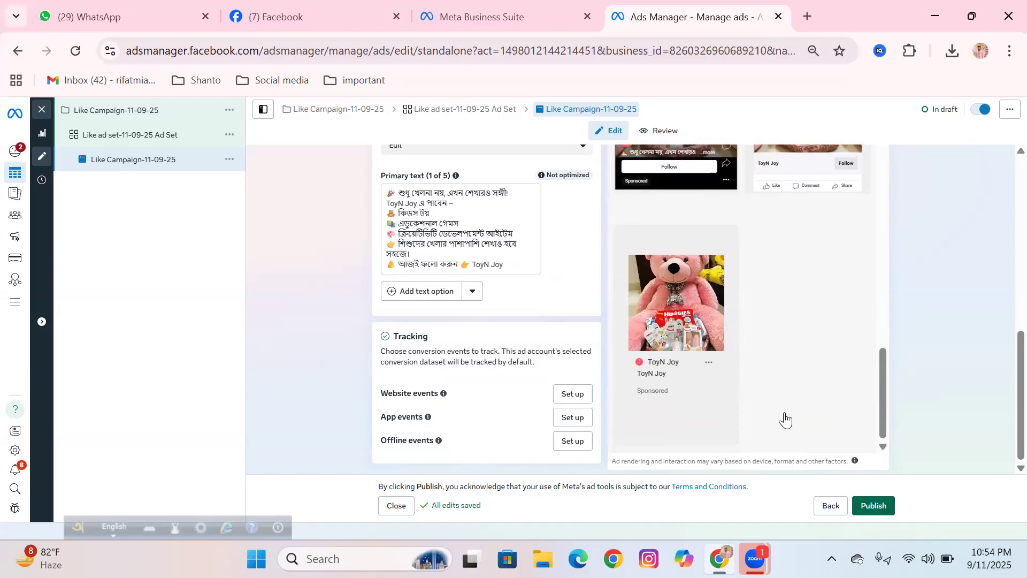
pyautogui.scroll(3, 788, 415)
pyautogui.scroll(3, 790, 420)
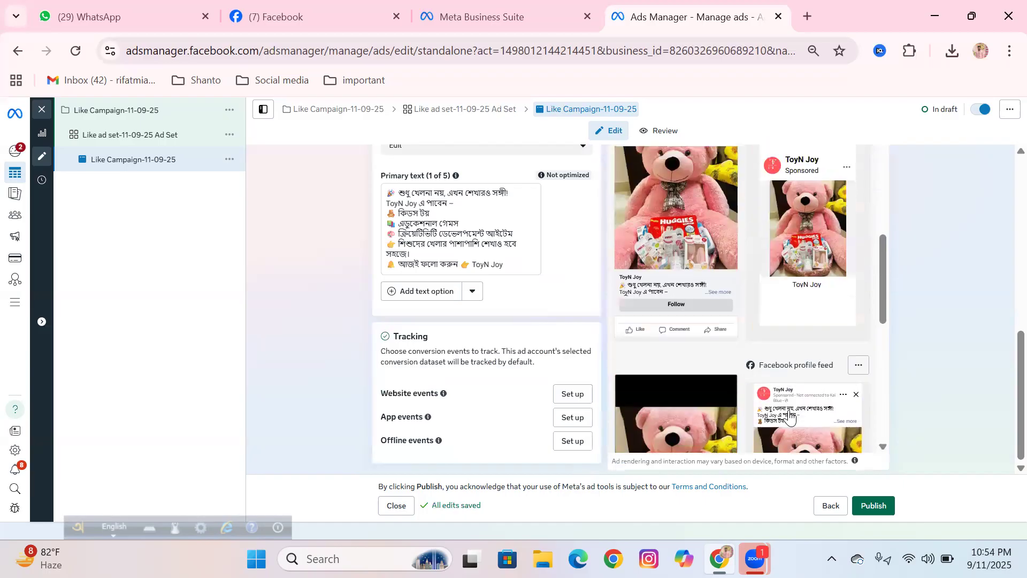
pyautogui.scroll(1, 479, 324)
pyautogui.scroll(5, 480, 325)
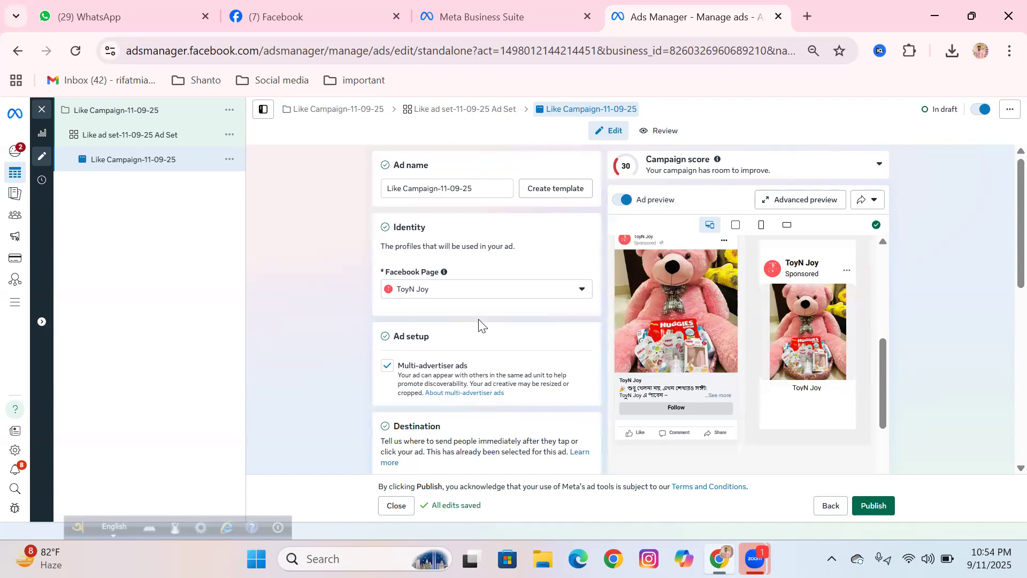
# Publish the like campaign together with its ad set and ad.
pyautogui.scroll(-10, 486, 332)
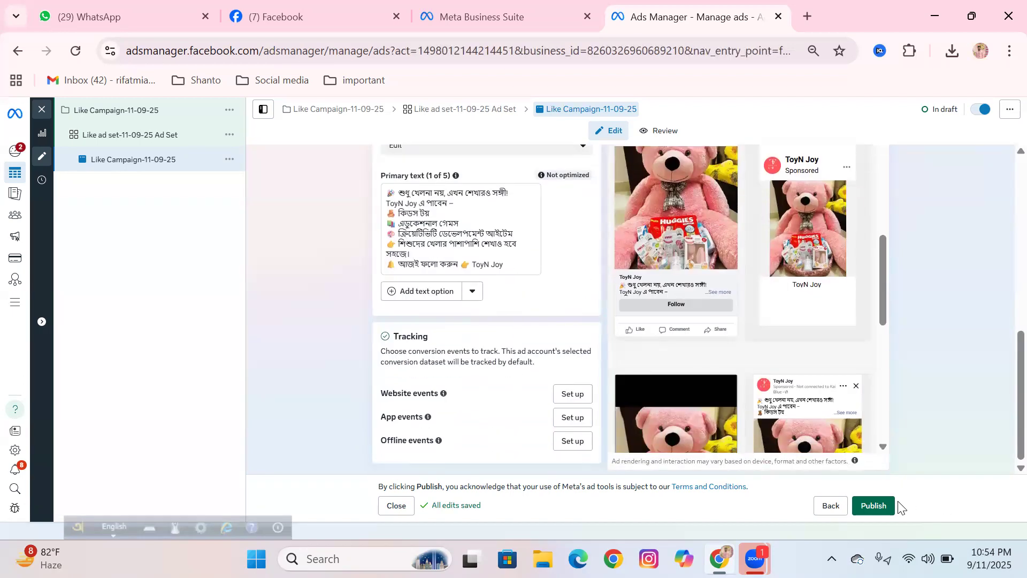
pyautogui.click(889, 505)
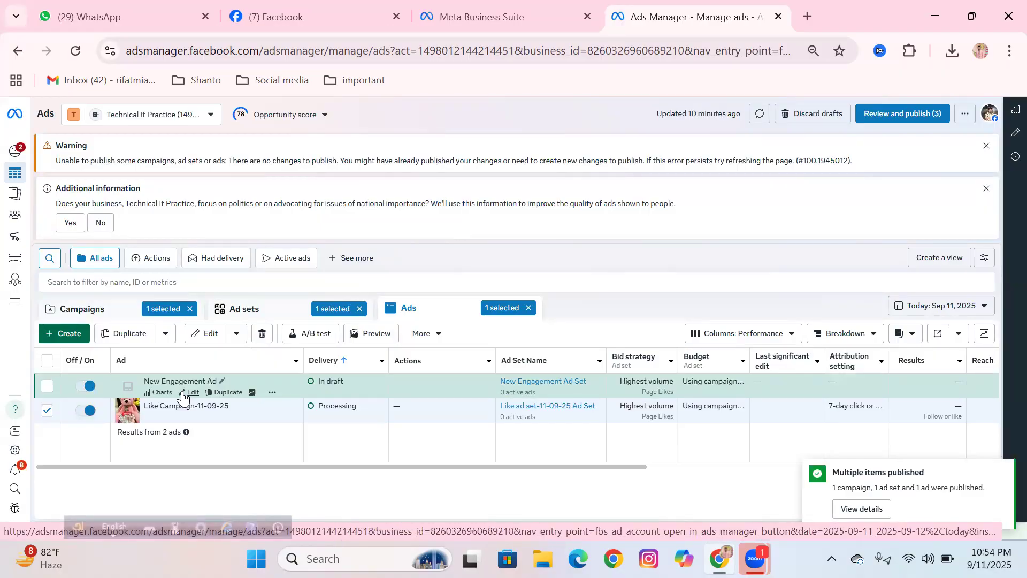
# Clear the campaign, ad set and ad selections so that the full campaign list is shown.
pyautogui.click(197, 312)
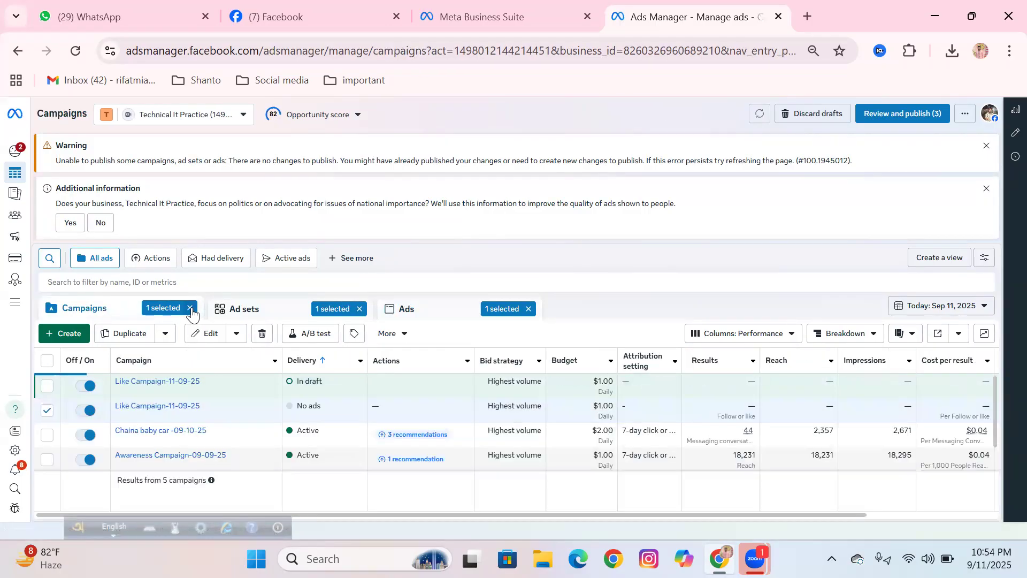
pyautogui.click(359, 309)
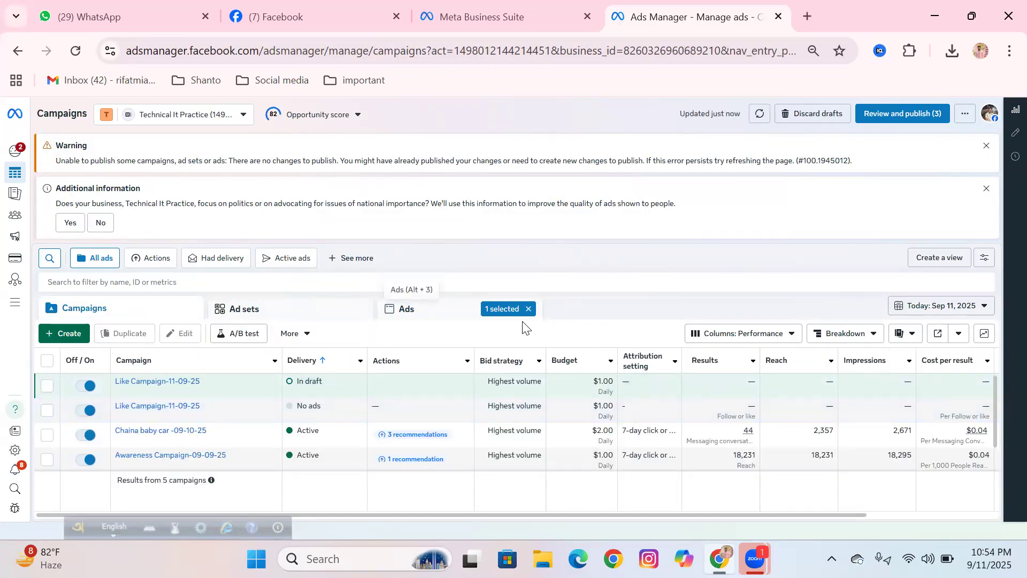
pyautogui.click(528, 310)
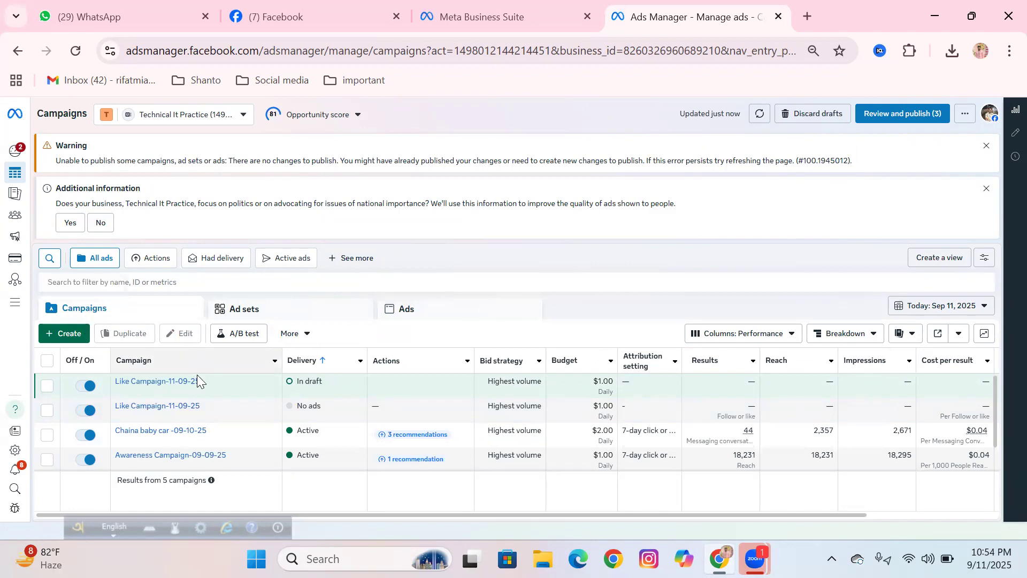
# Delete the duplicate Like Campaign-11-09-25 that is still in draft.
pyautogui.moveTo(181, 390)
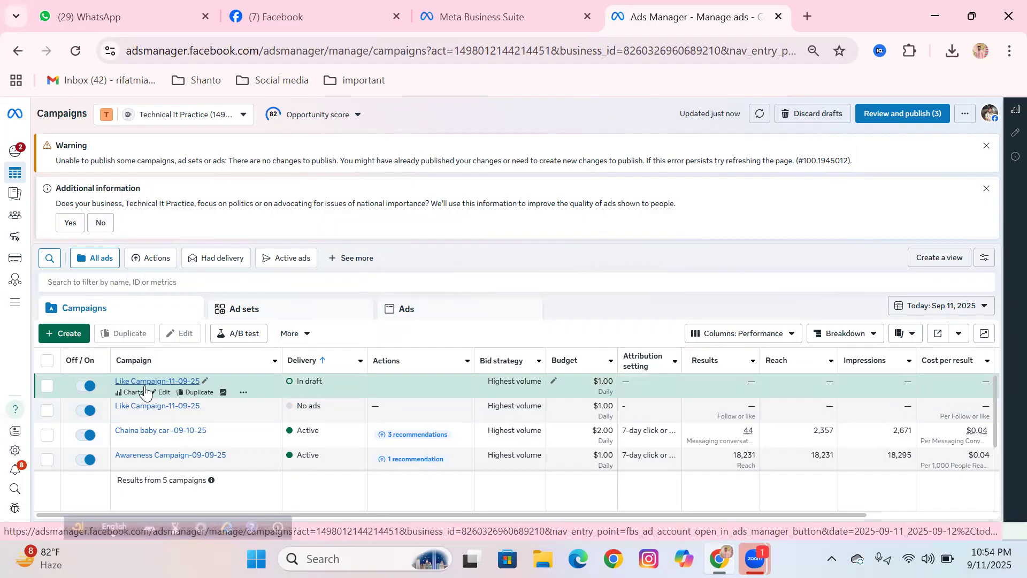
pyautogui.click(45, 386)
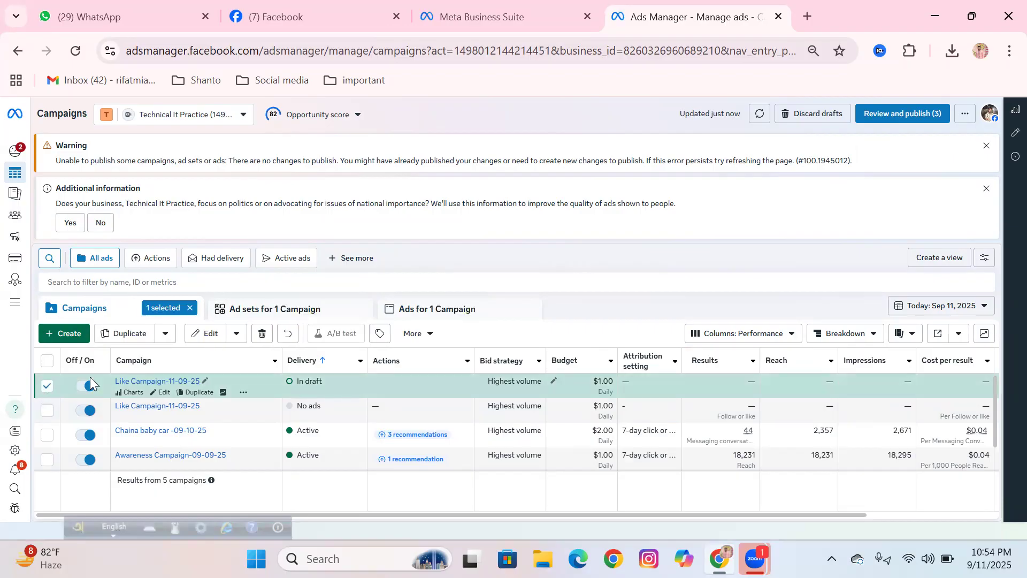
pyautogui.click(263, 332)
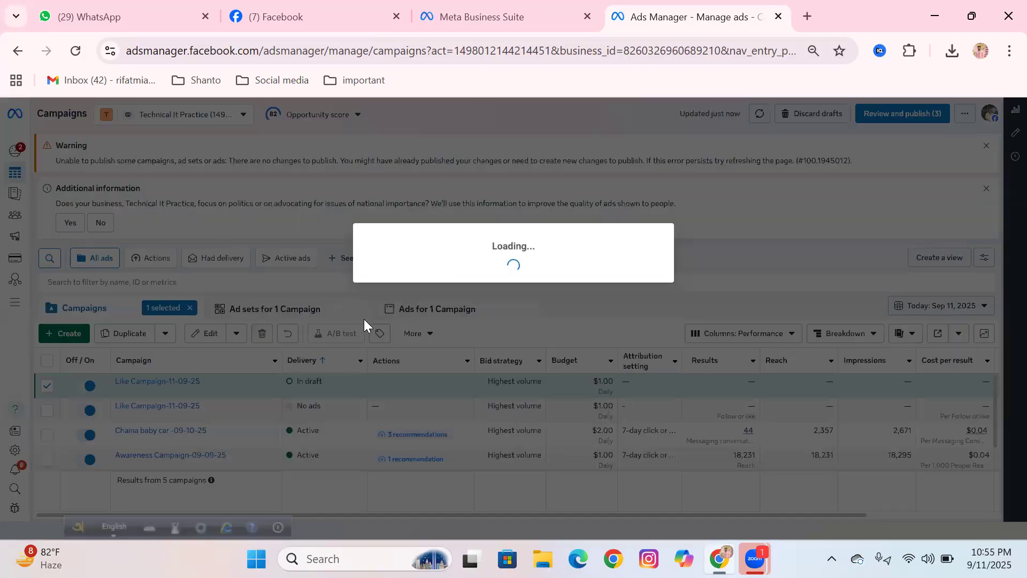
pyautogui.click(599, 268)
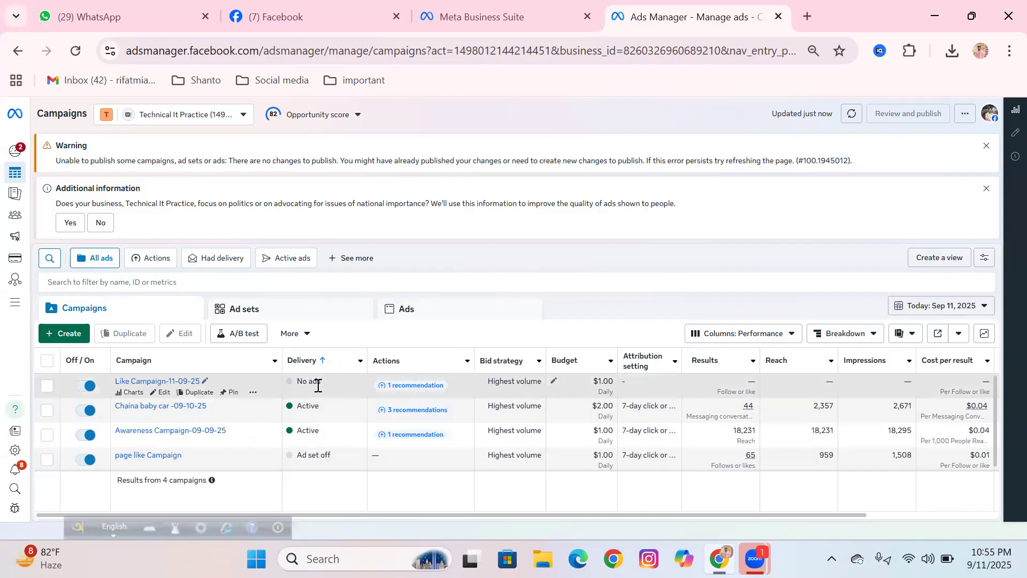
# Check the delivery status of Like Campaign-11-09-25's ad set and ad, and return to the unfiltered campaign list.
pyautogui.click(142, 380)
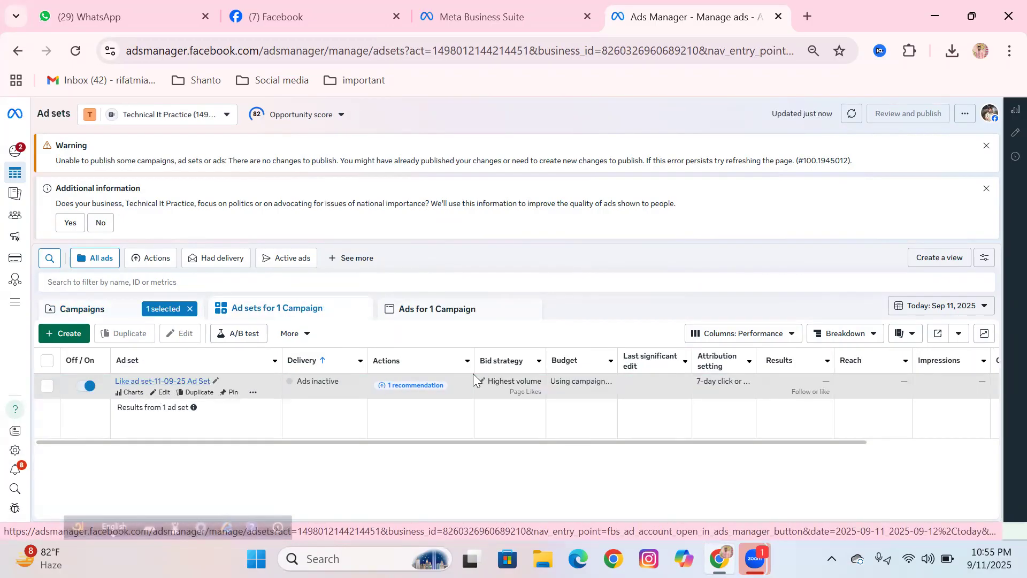
pyautogui.click(164, 382)
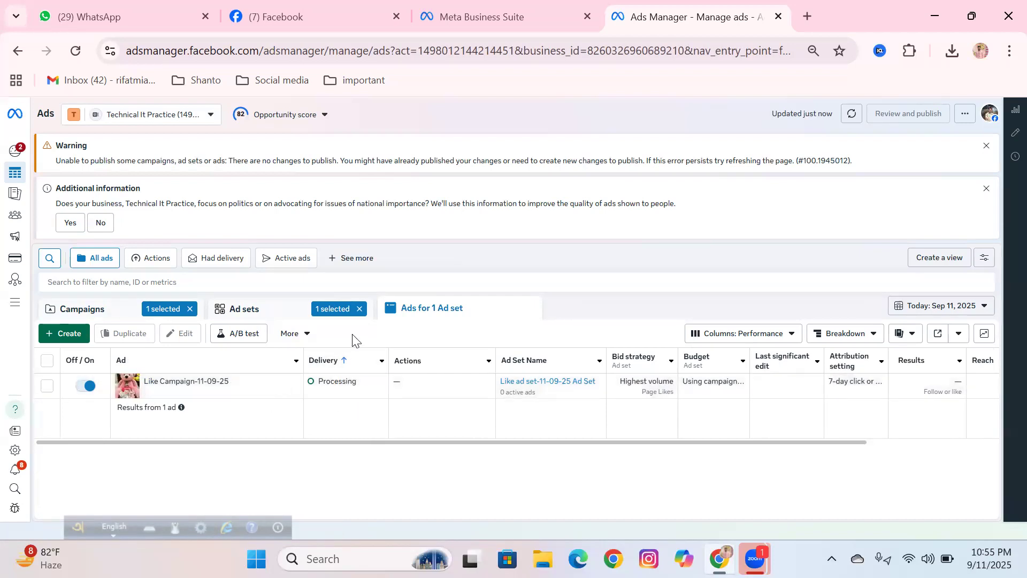
pyautogui.click(359, 308)
pyautogui.click(190, 308)
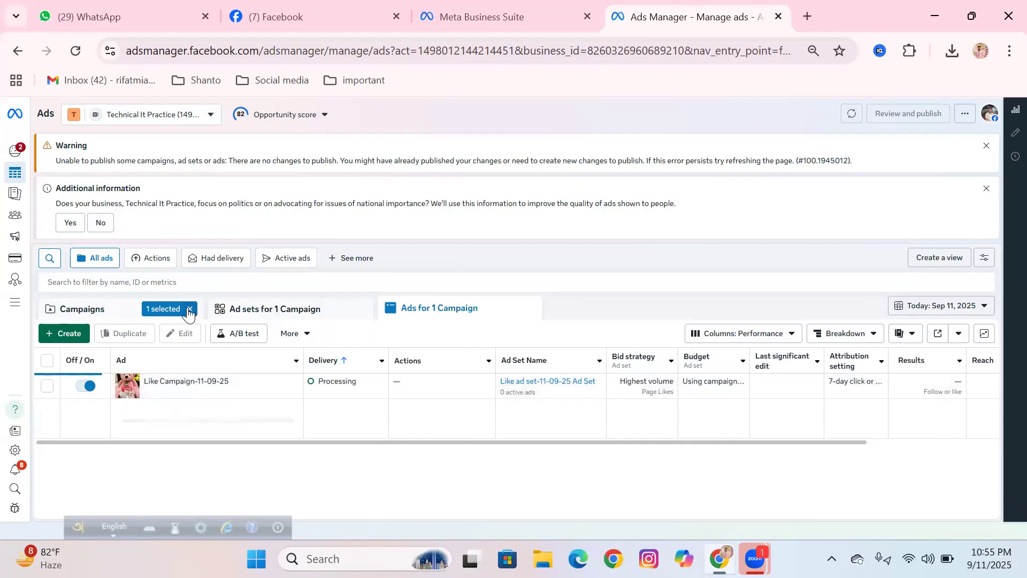
pyautogui.click(78, 313)
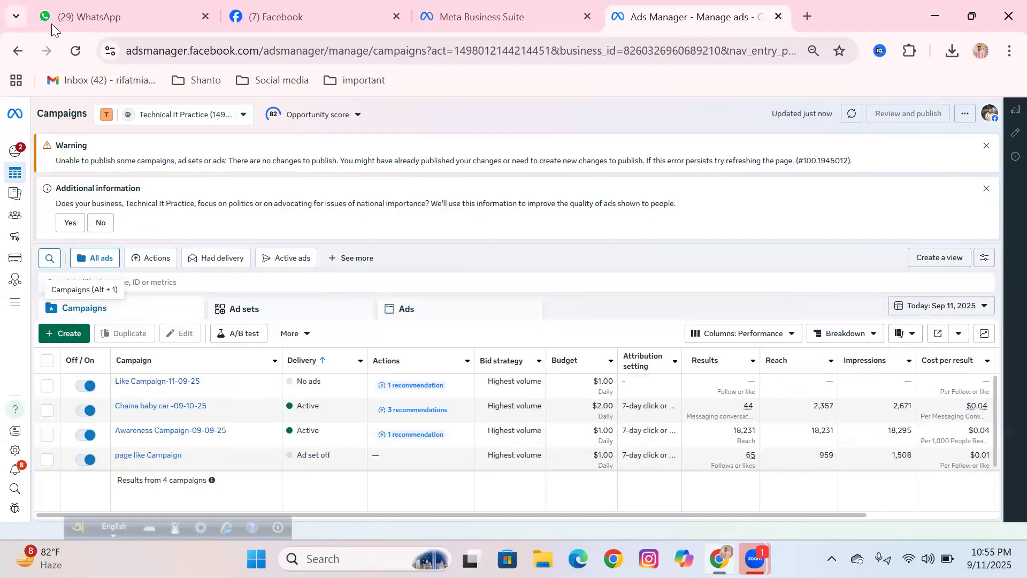
# Refresh the campaign list, open the ad sets of Like Campaign-11-09-25, and reload to check their delivery status.
pyautogui.click(80, 50)
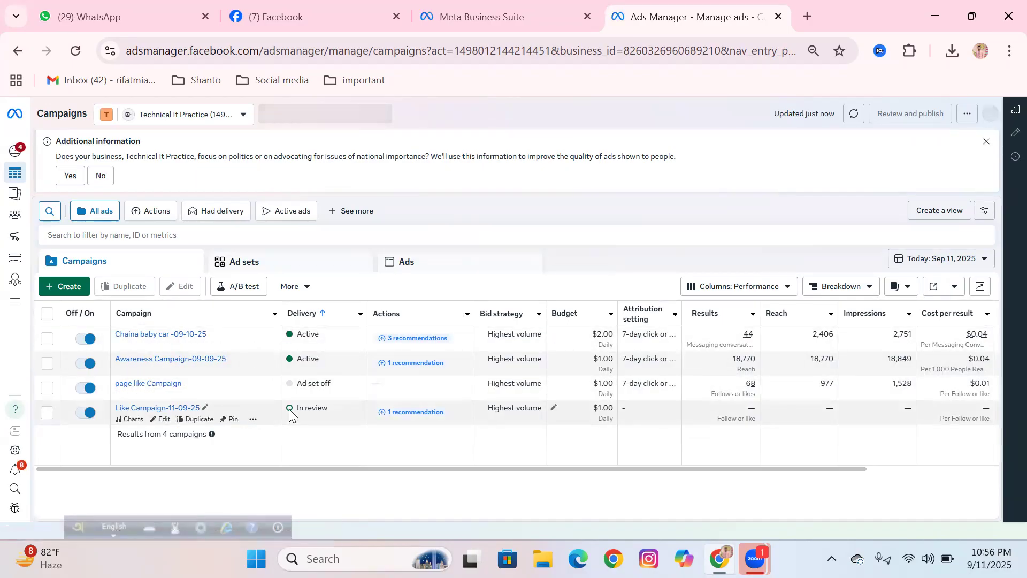
pyautogui.click(166, 411)
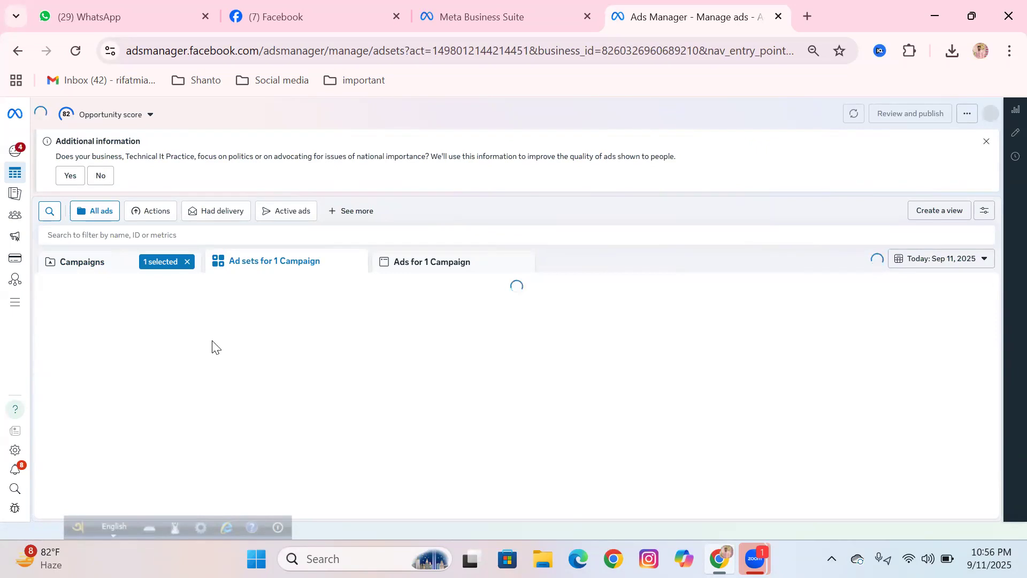
pyautogui.click(76, 52)
pyautogui.click(145, 116)
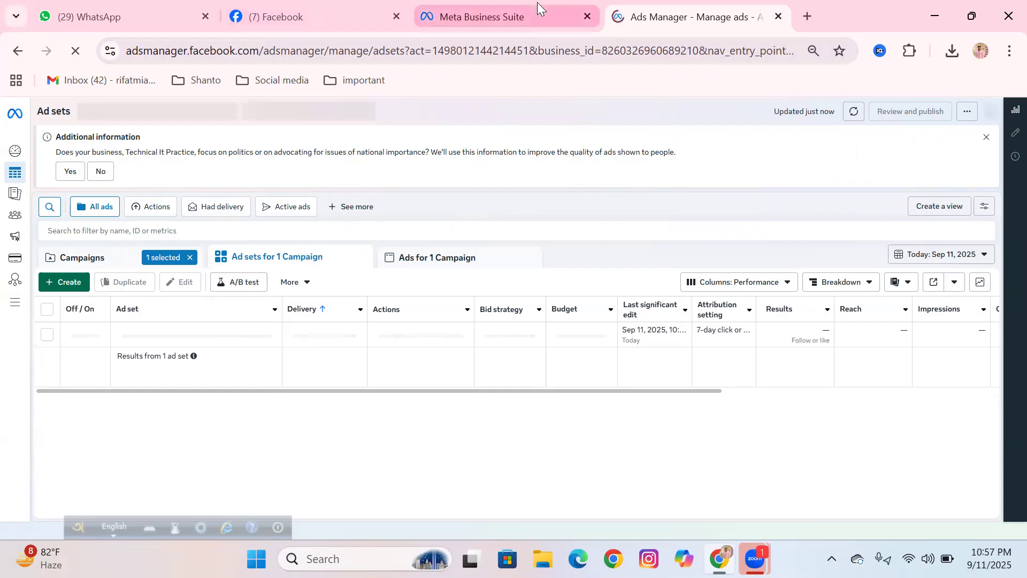
# Check the delivery of Like Campaign-11-09-25's ad set, open its ads, and return to the campaign list with the selection cleared.
pyautogui.click(450, 22)
pyautogui.click(640, 18)
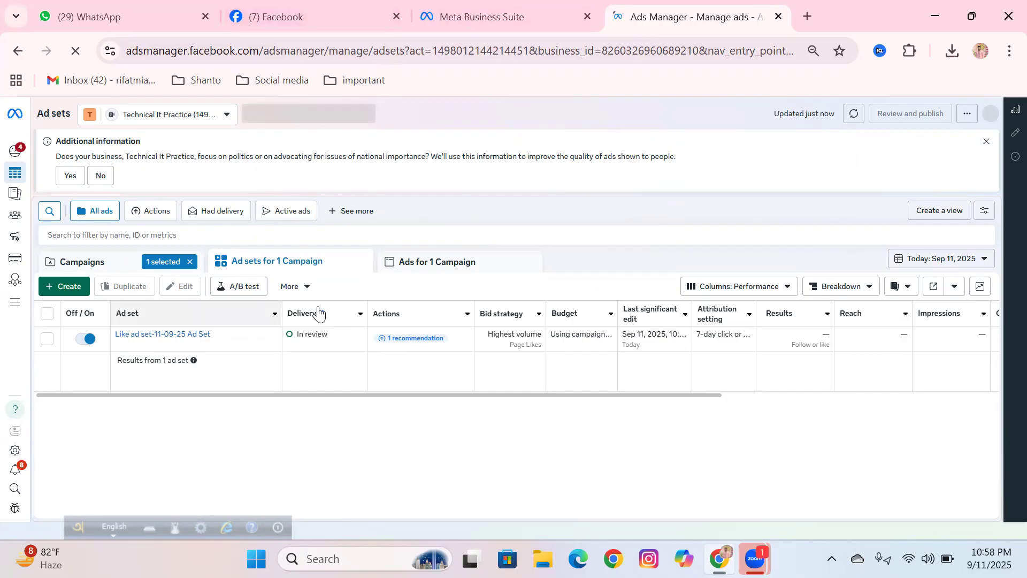
pyautogui.click(154, 335)
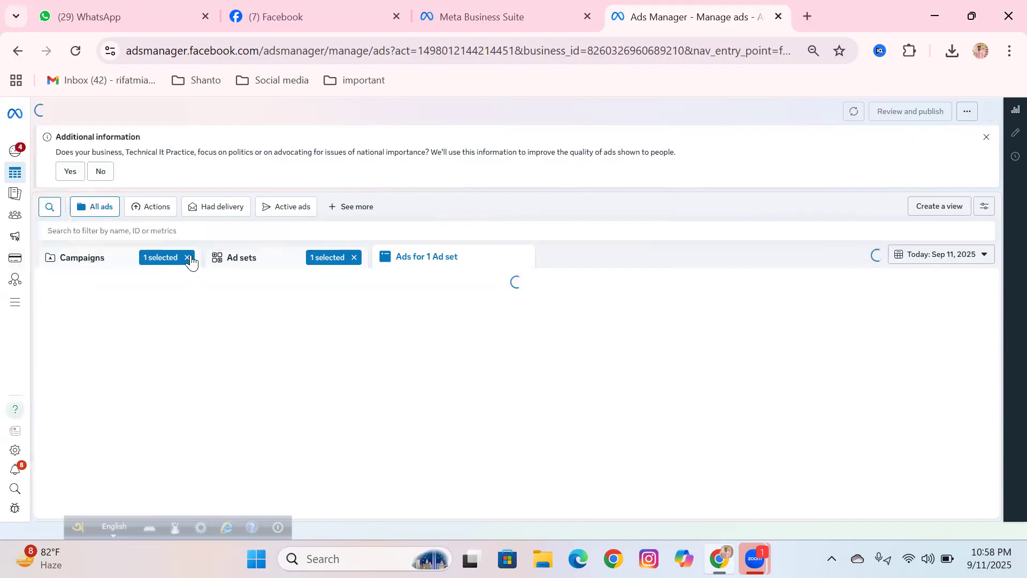
pyautogui.click(82, 264)
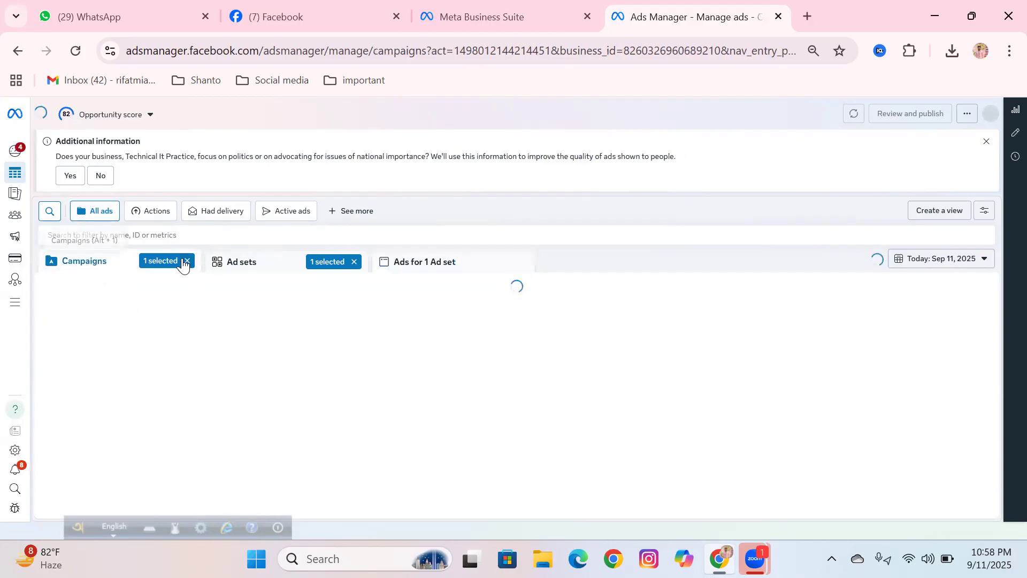
pyautogui.click(187, 261)
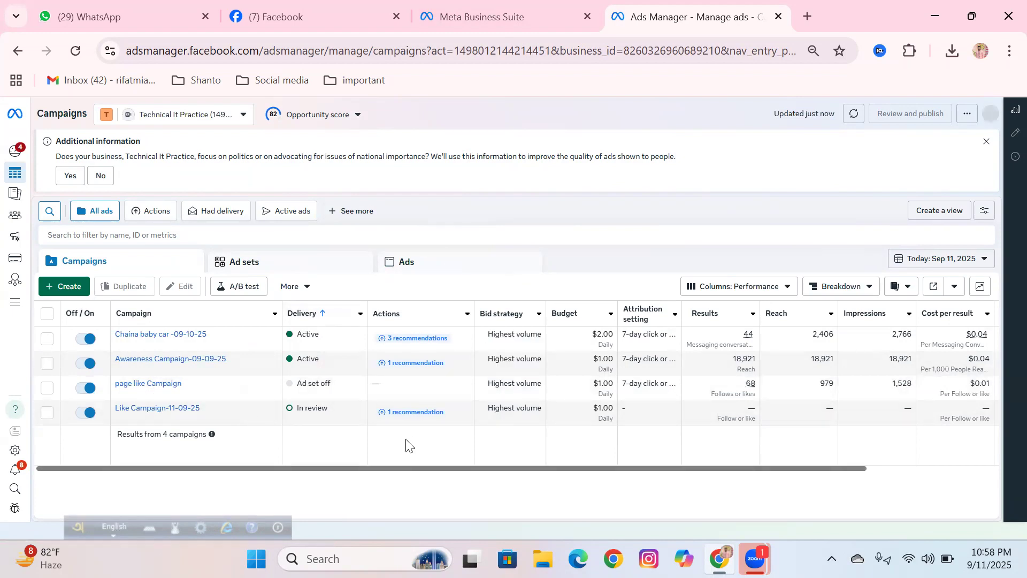
# Review the campaigns' cost and amount spent columns, and look at the account's opportunity score recommendations.
pyautogui.hscroll(2, 407, 444)
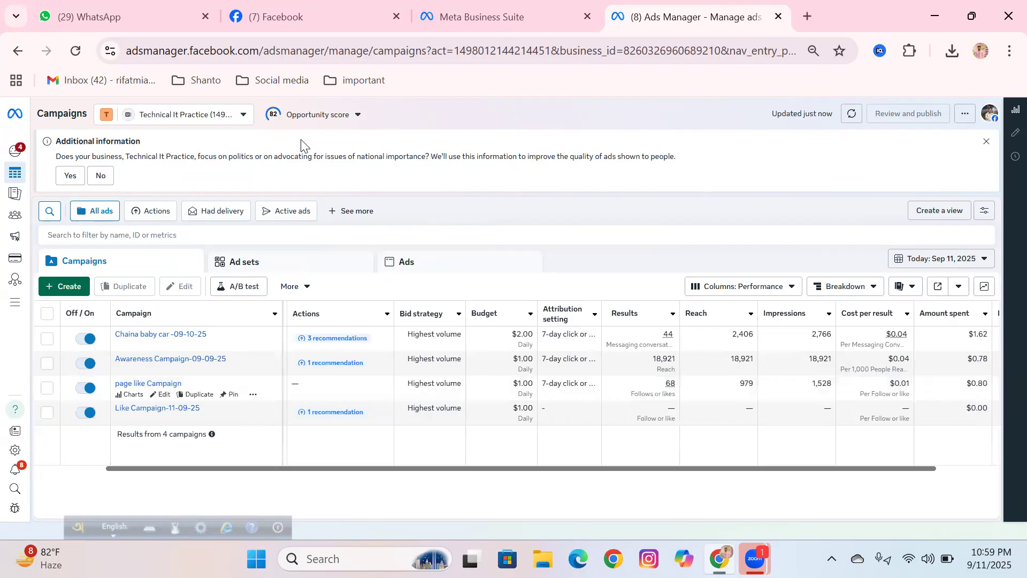
pyautogui.click(316, 114)
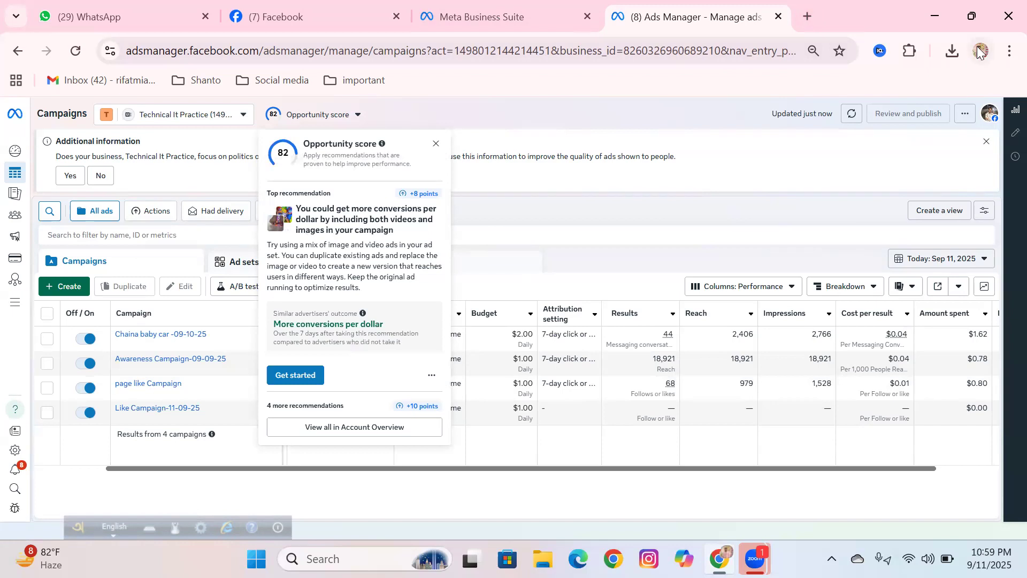
pyautogui.click(614, 140)
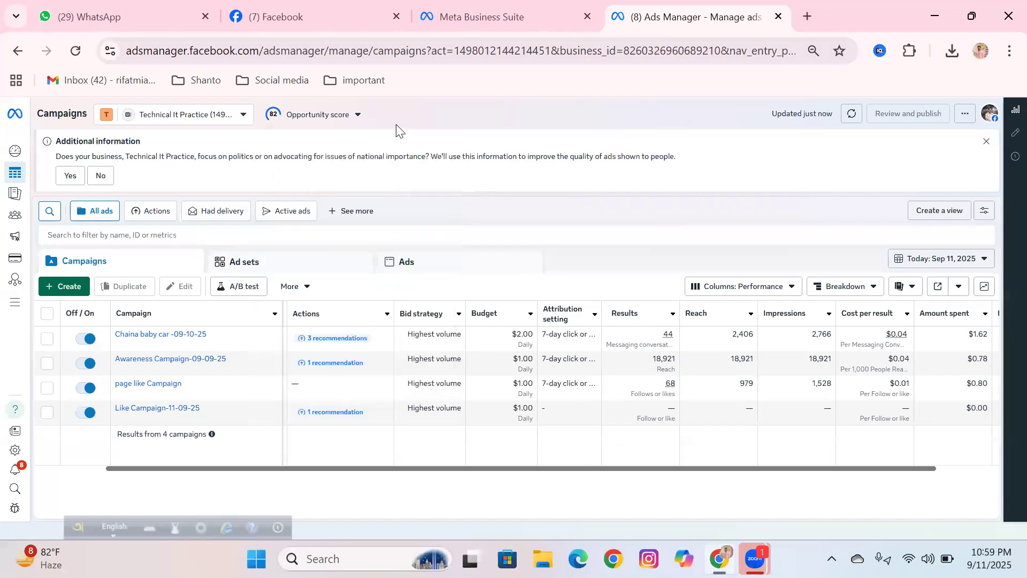